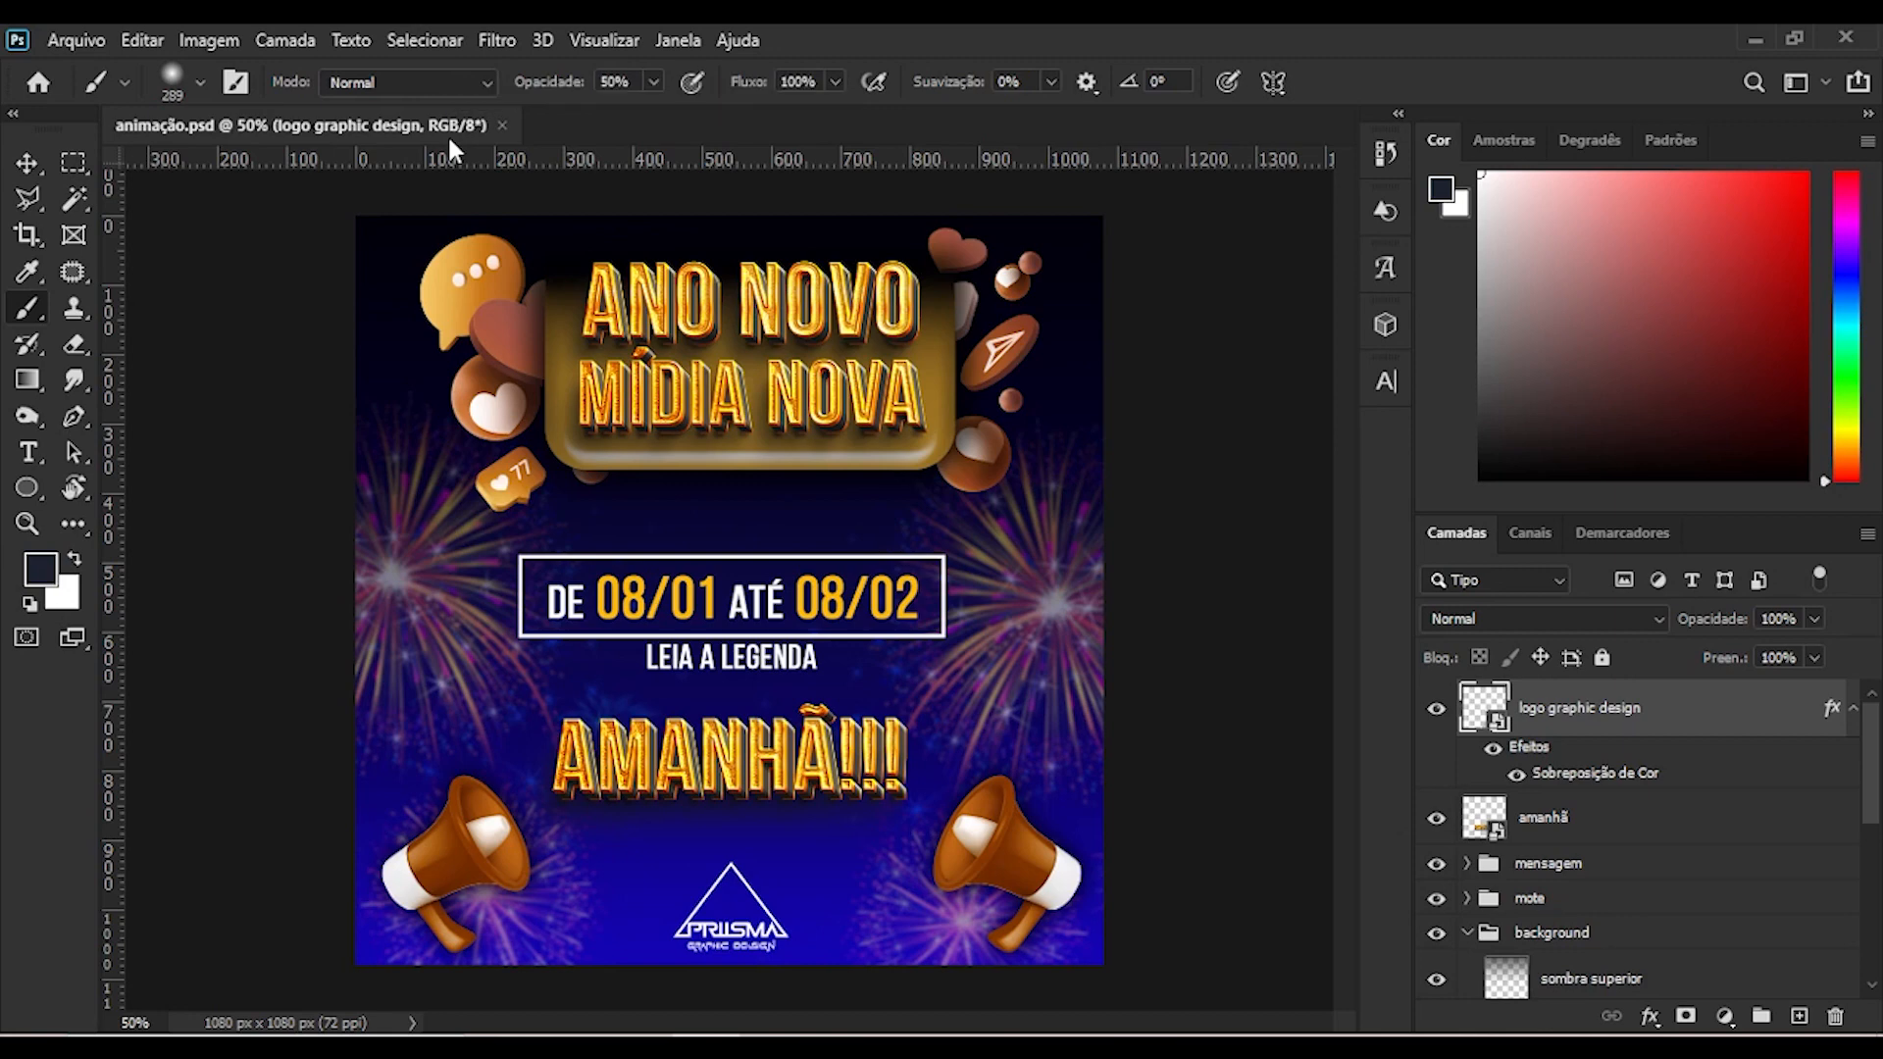
Set the colour mode of the animação.psd document to RGB.
click(208, 40)
mouse_move(227, 72)
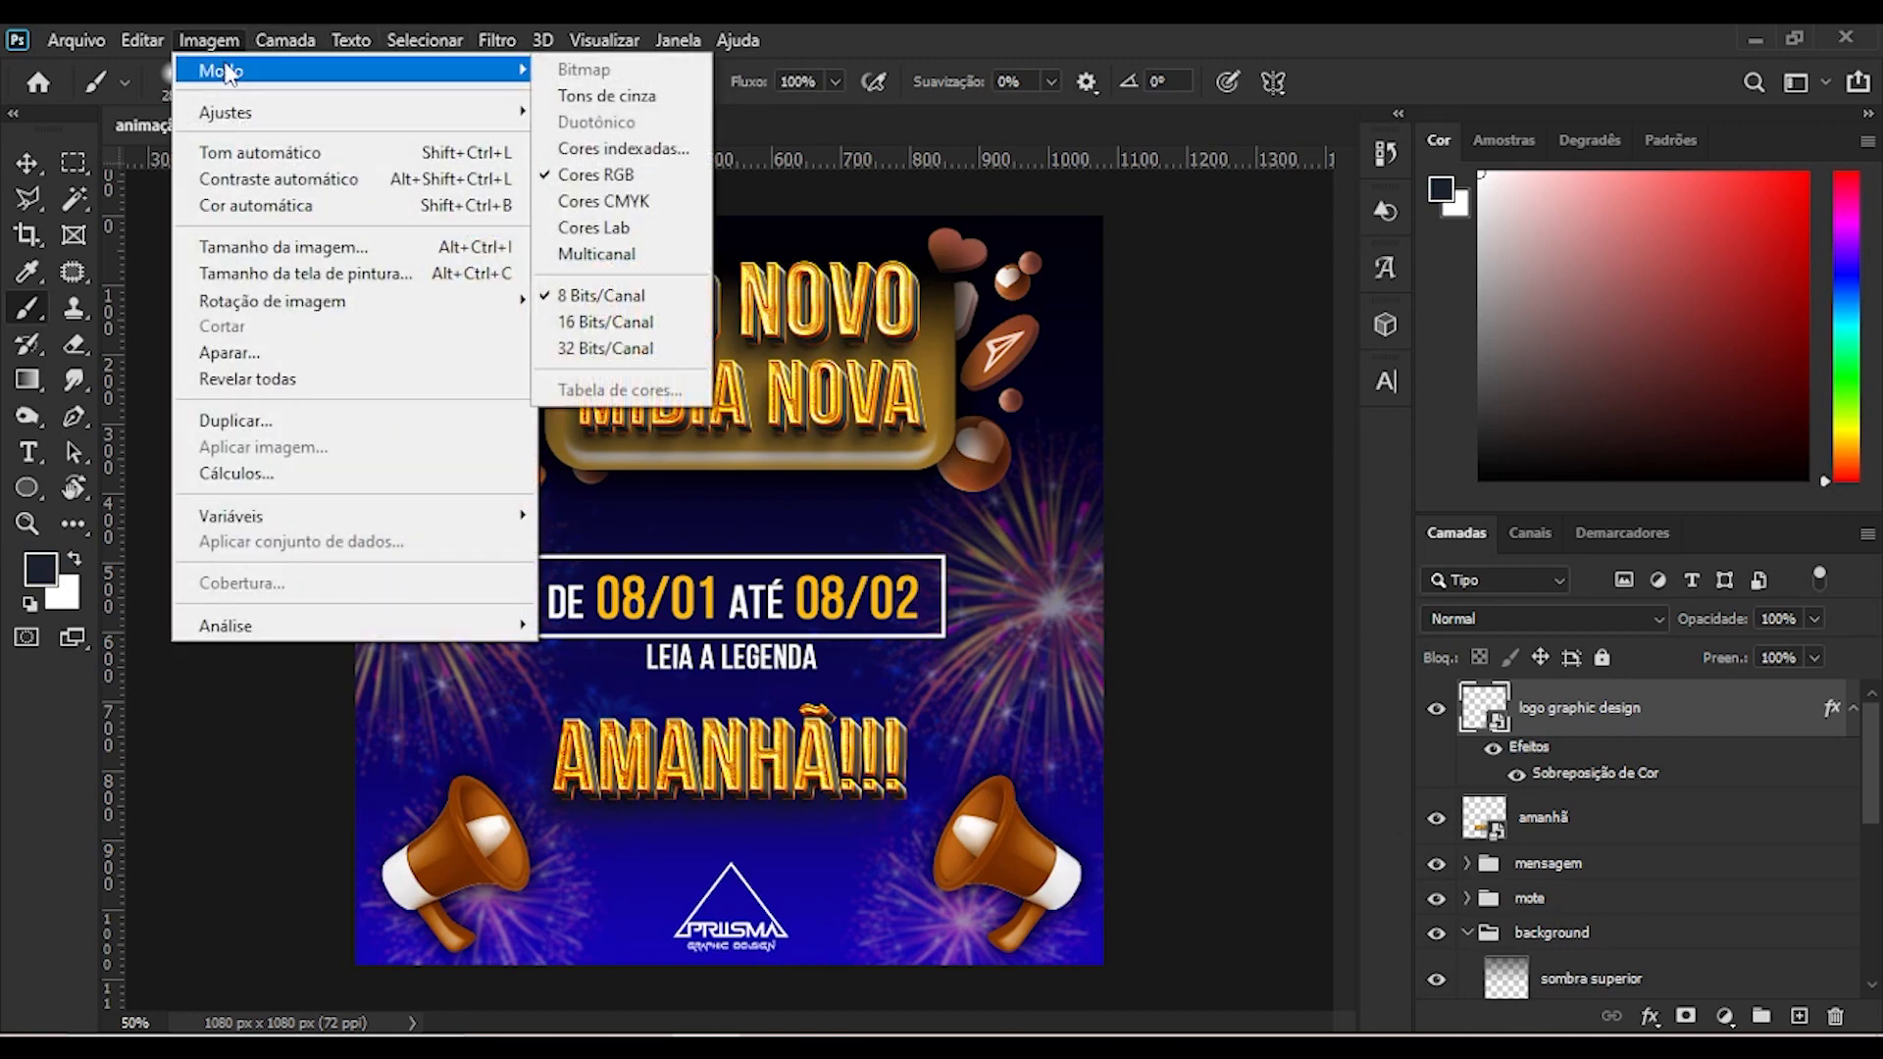
click(598, 177)
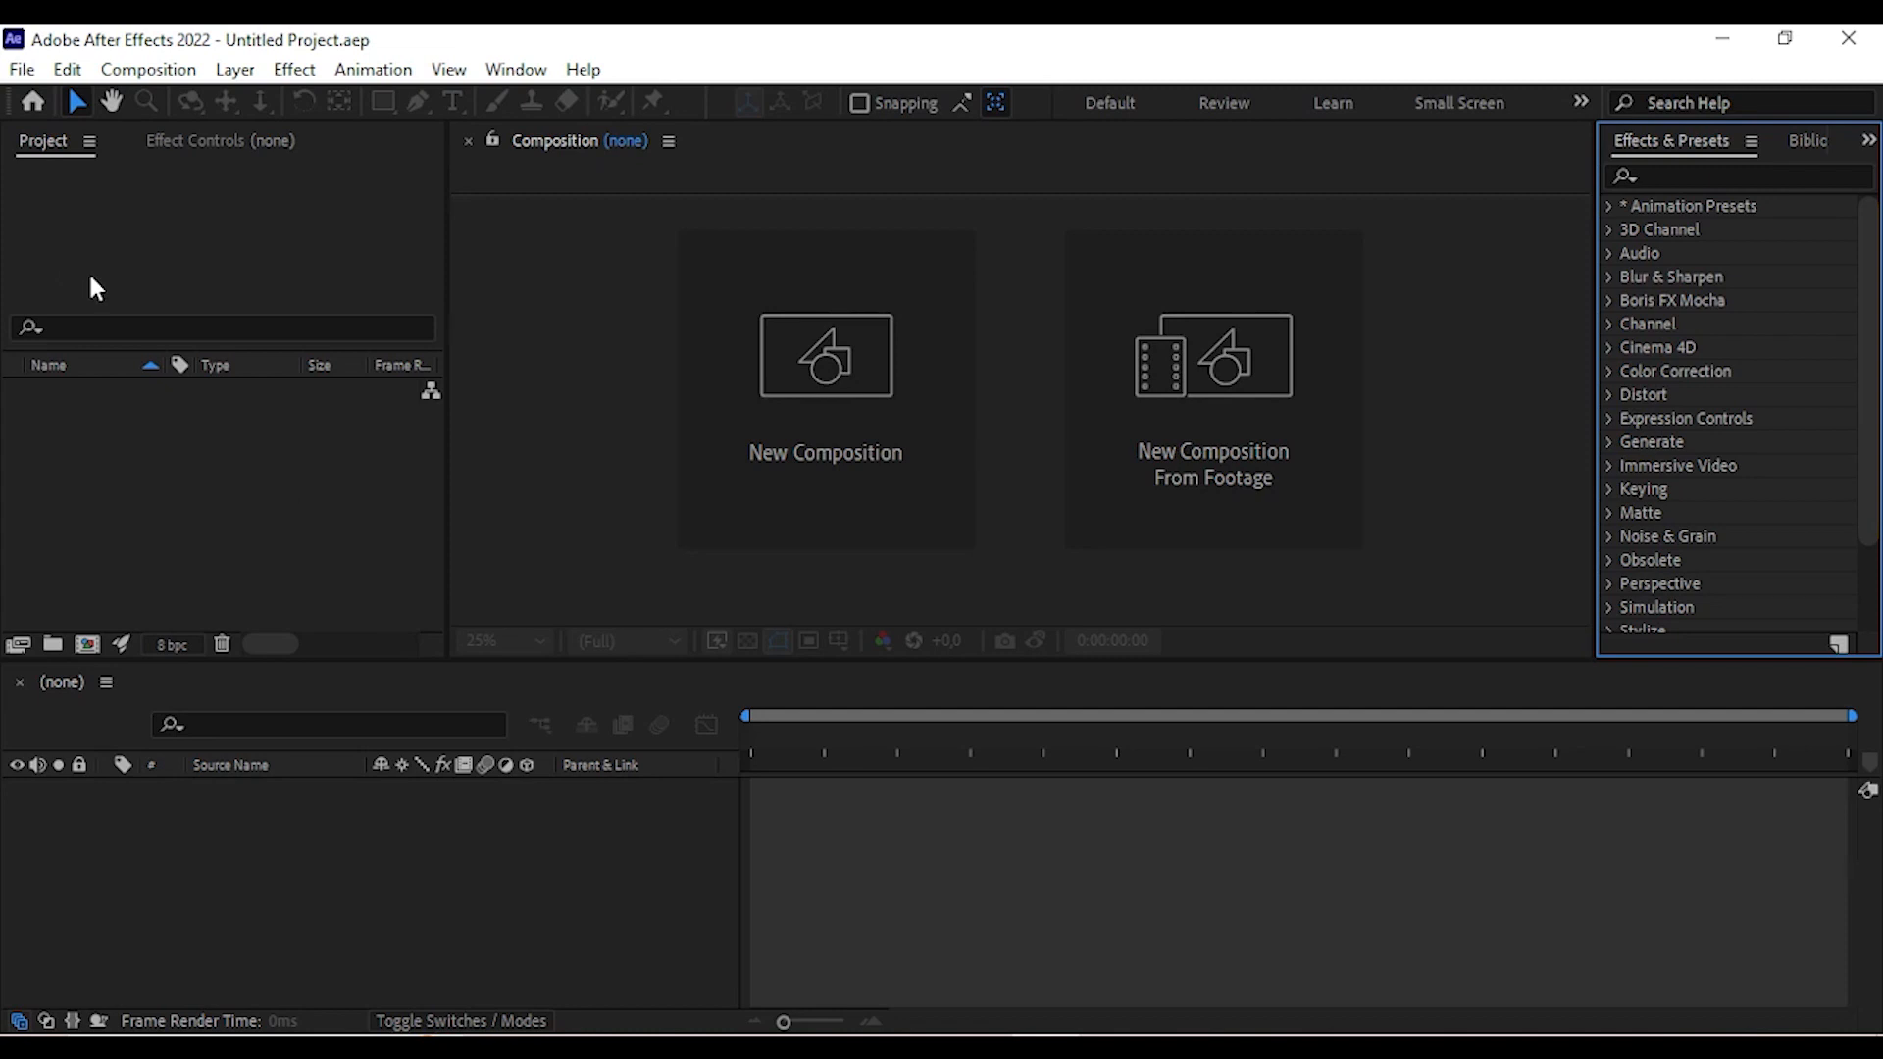
Switch to After Effects and import the animação Photoshop file as Composition - Retain Layer Sizes.
click(22, 69)
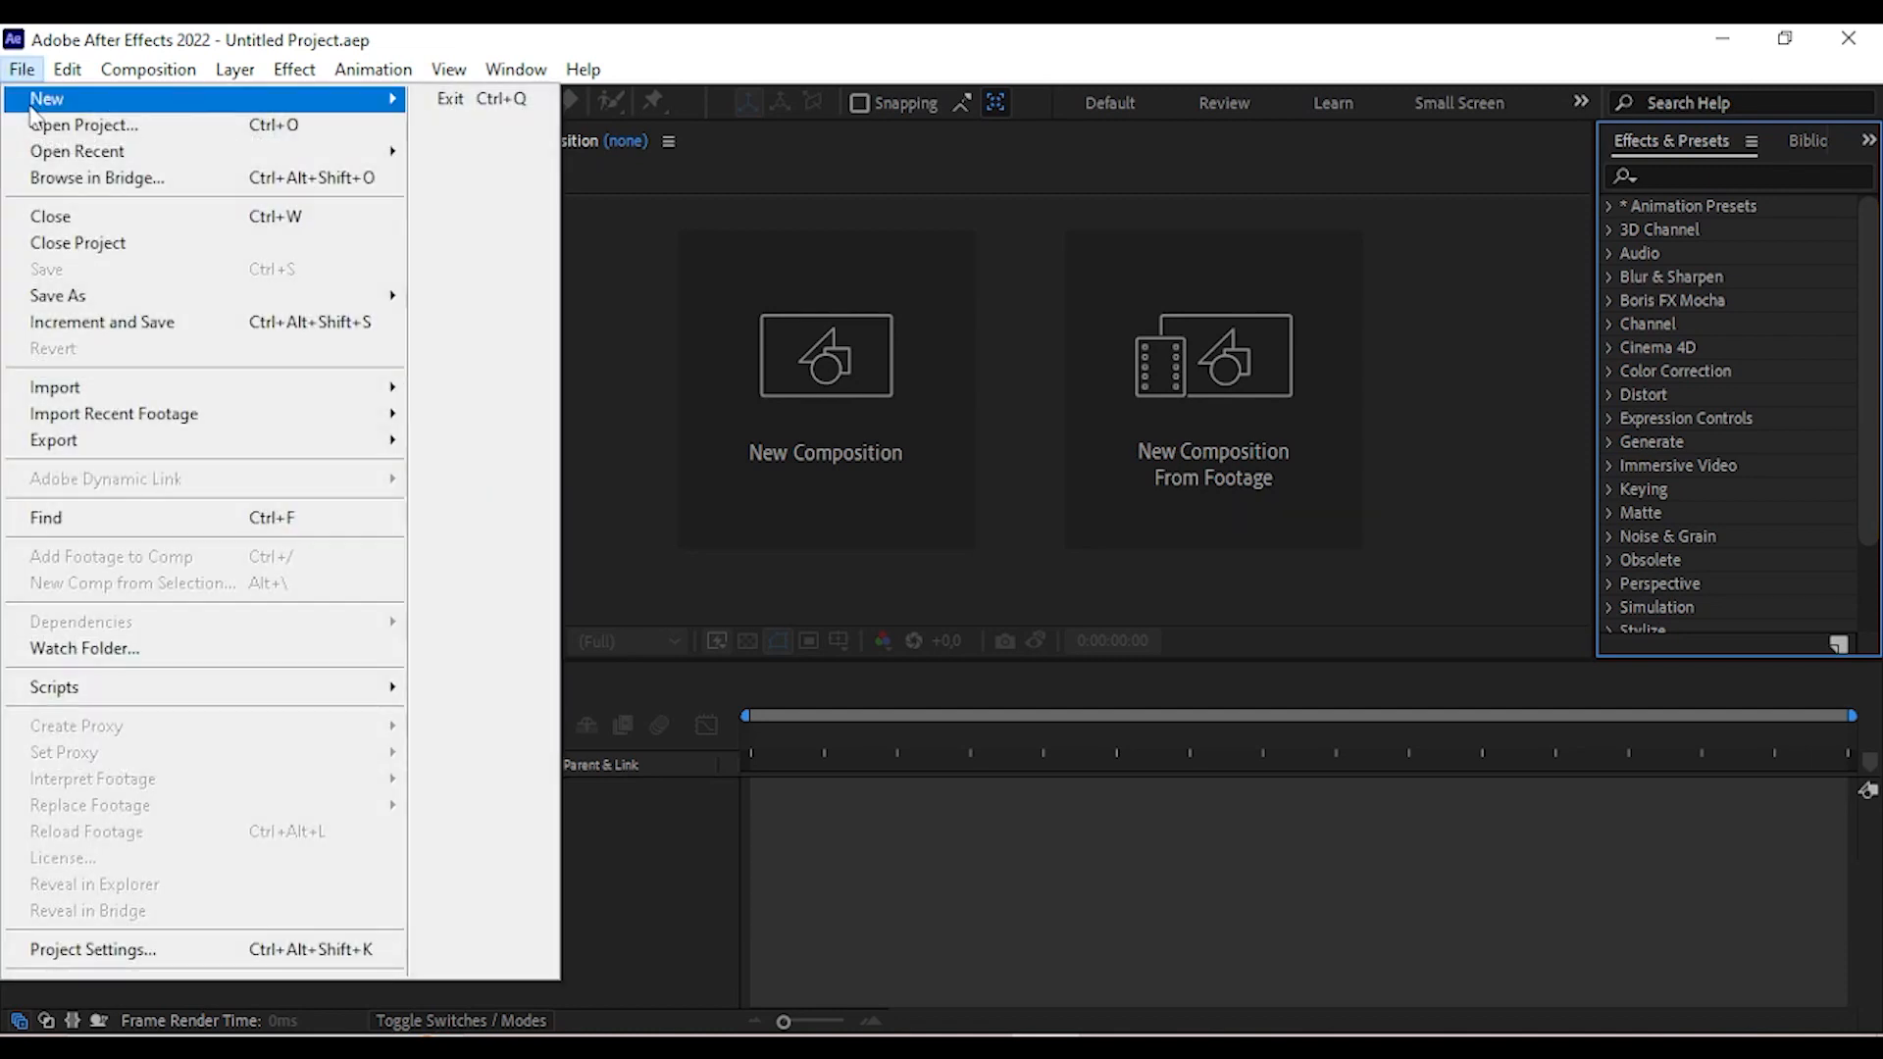
mouse_move(79, 389)
click(486, 389)
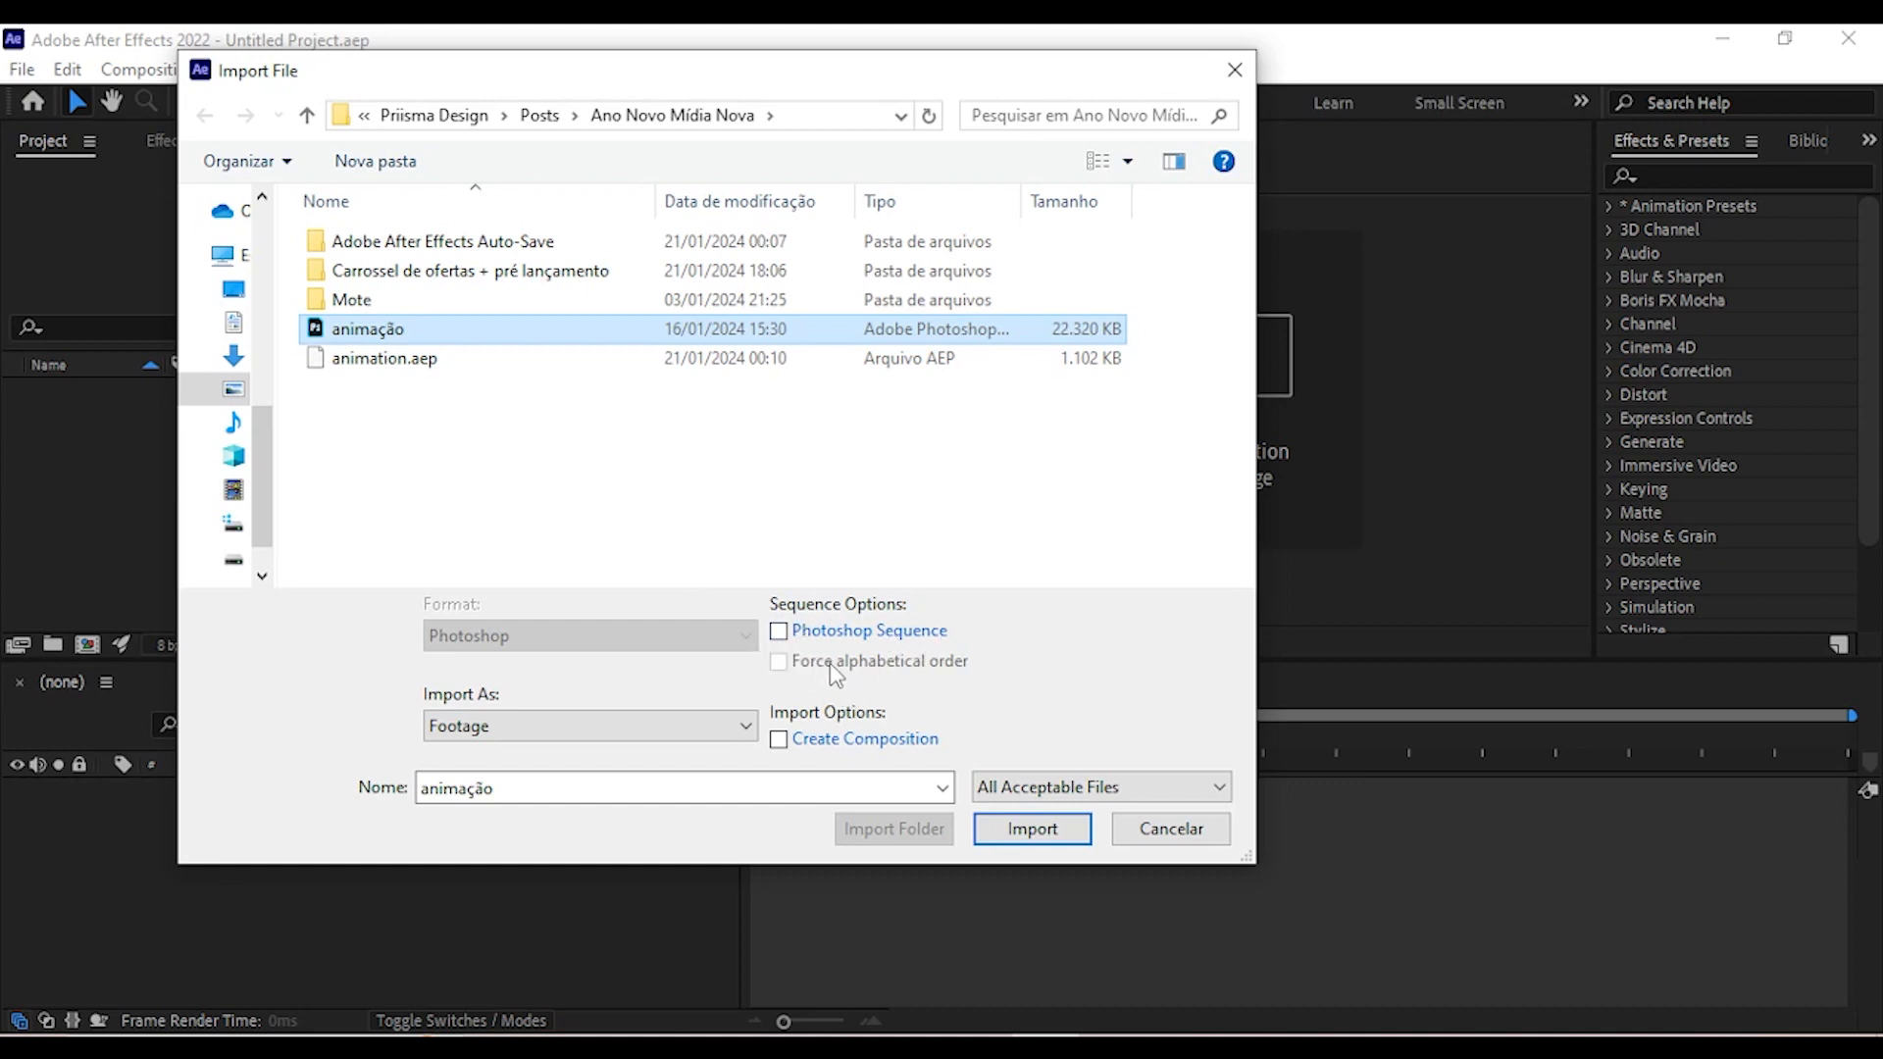
click(581, 728)
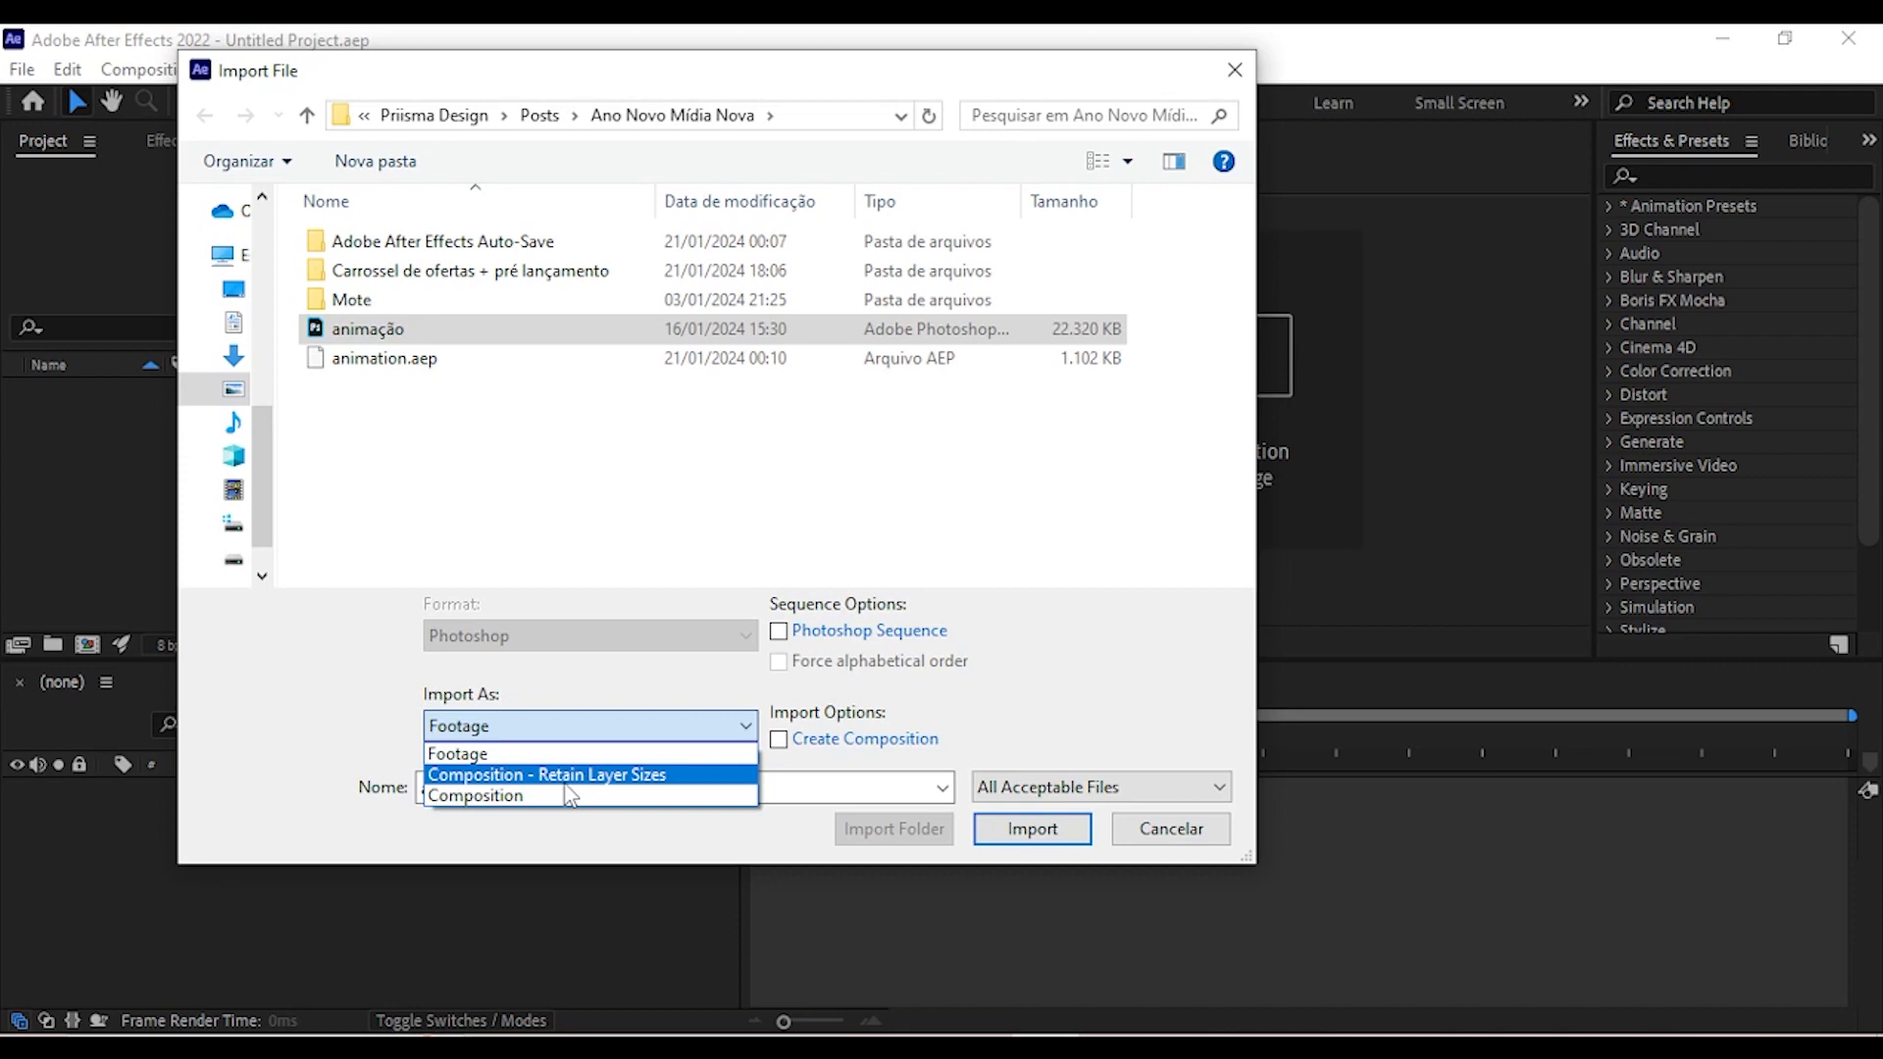
click(566, 783)
click(1031, 827)
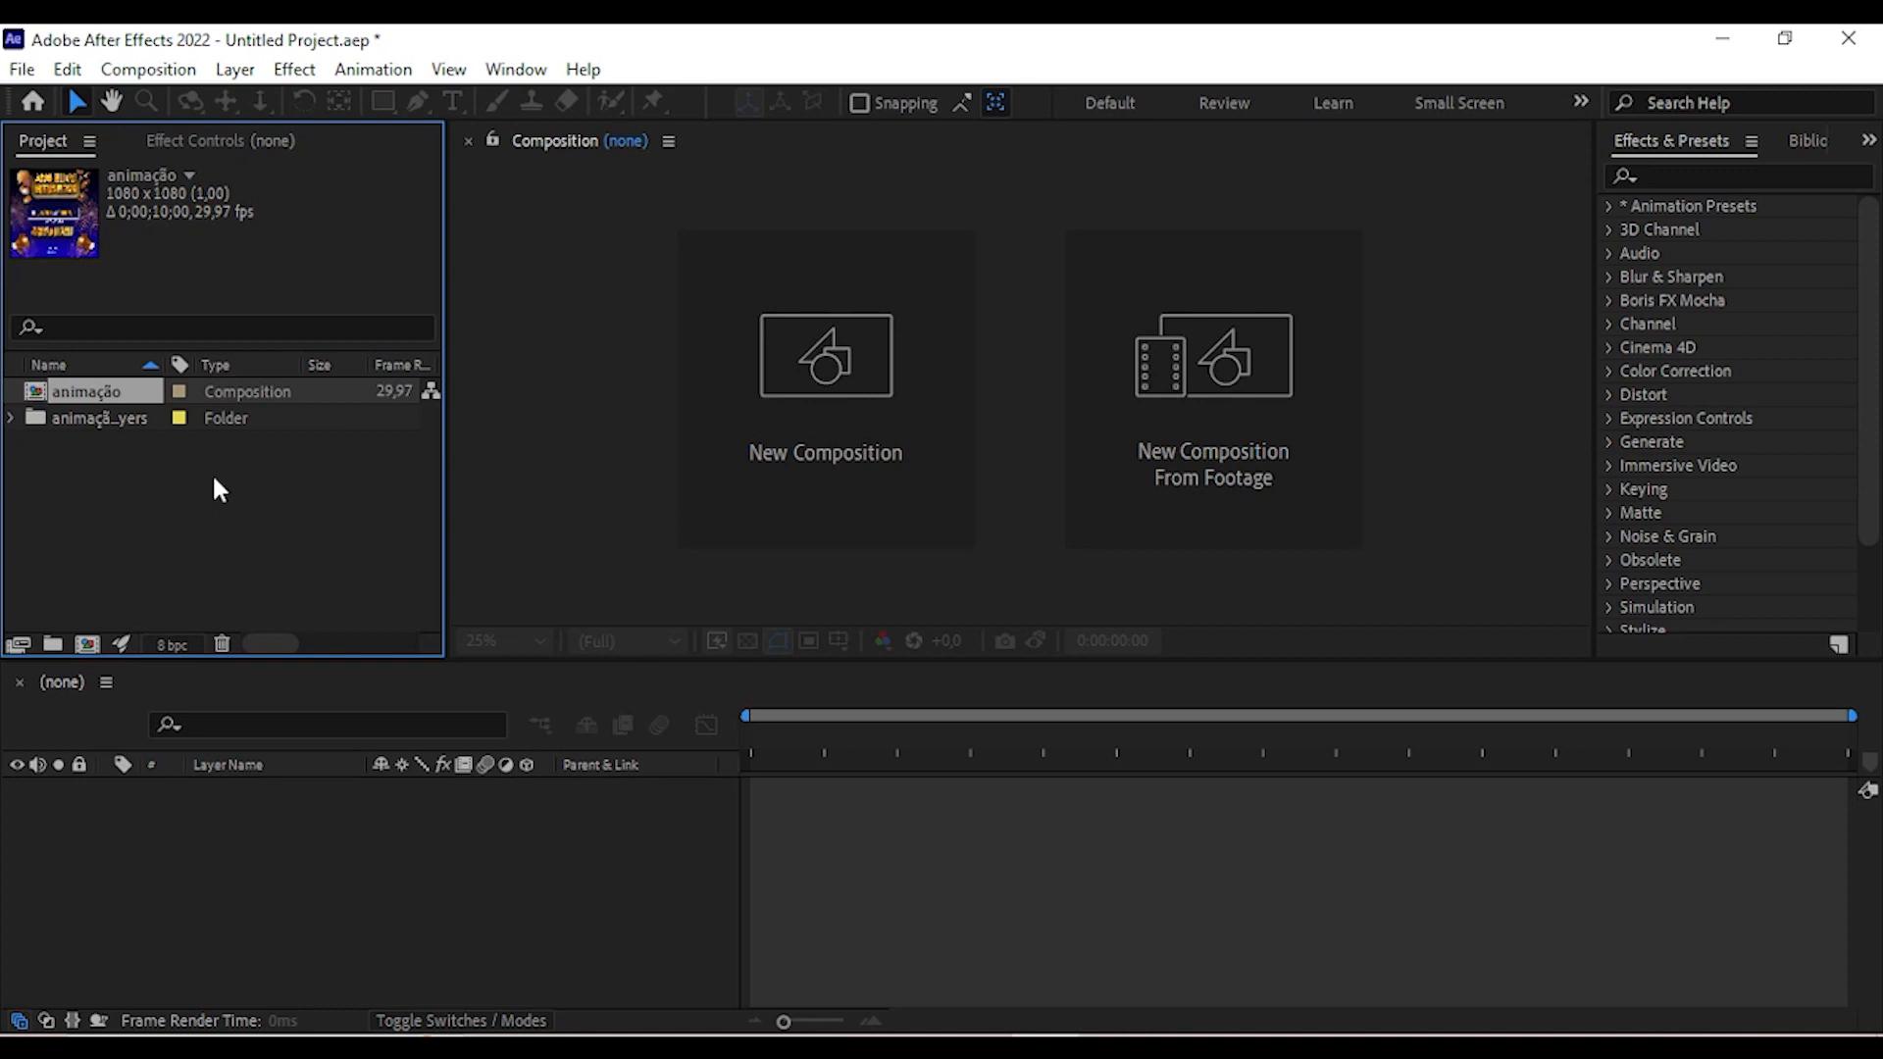
Open the imported animação composition and its nested background composition.
double_click(102, 392)
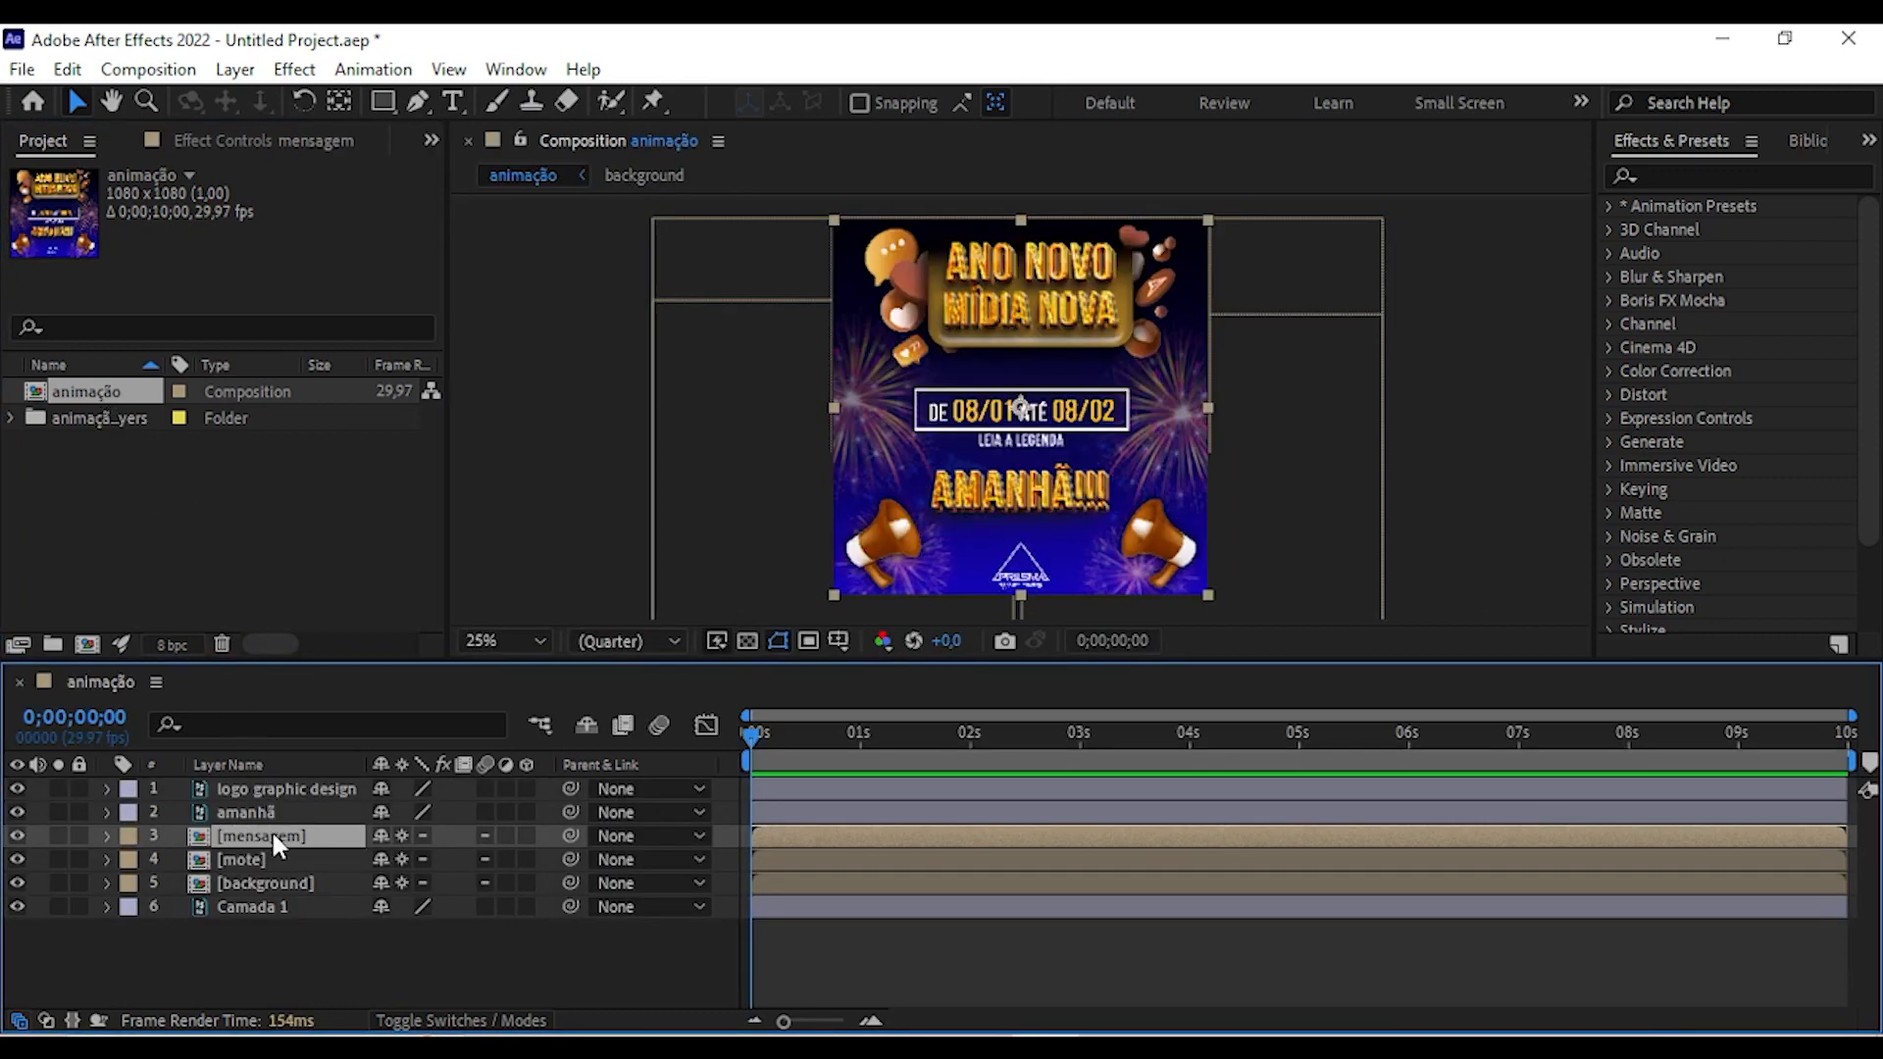
double_click(291, 885)
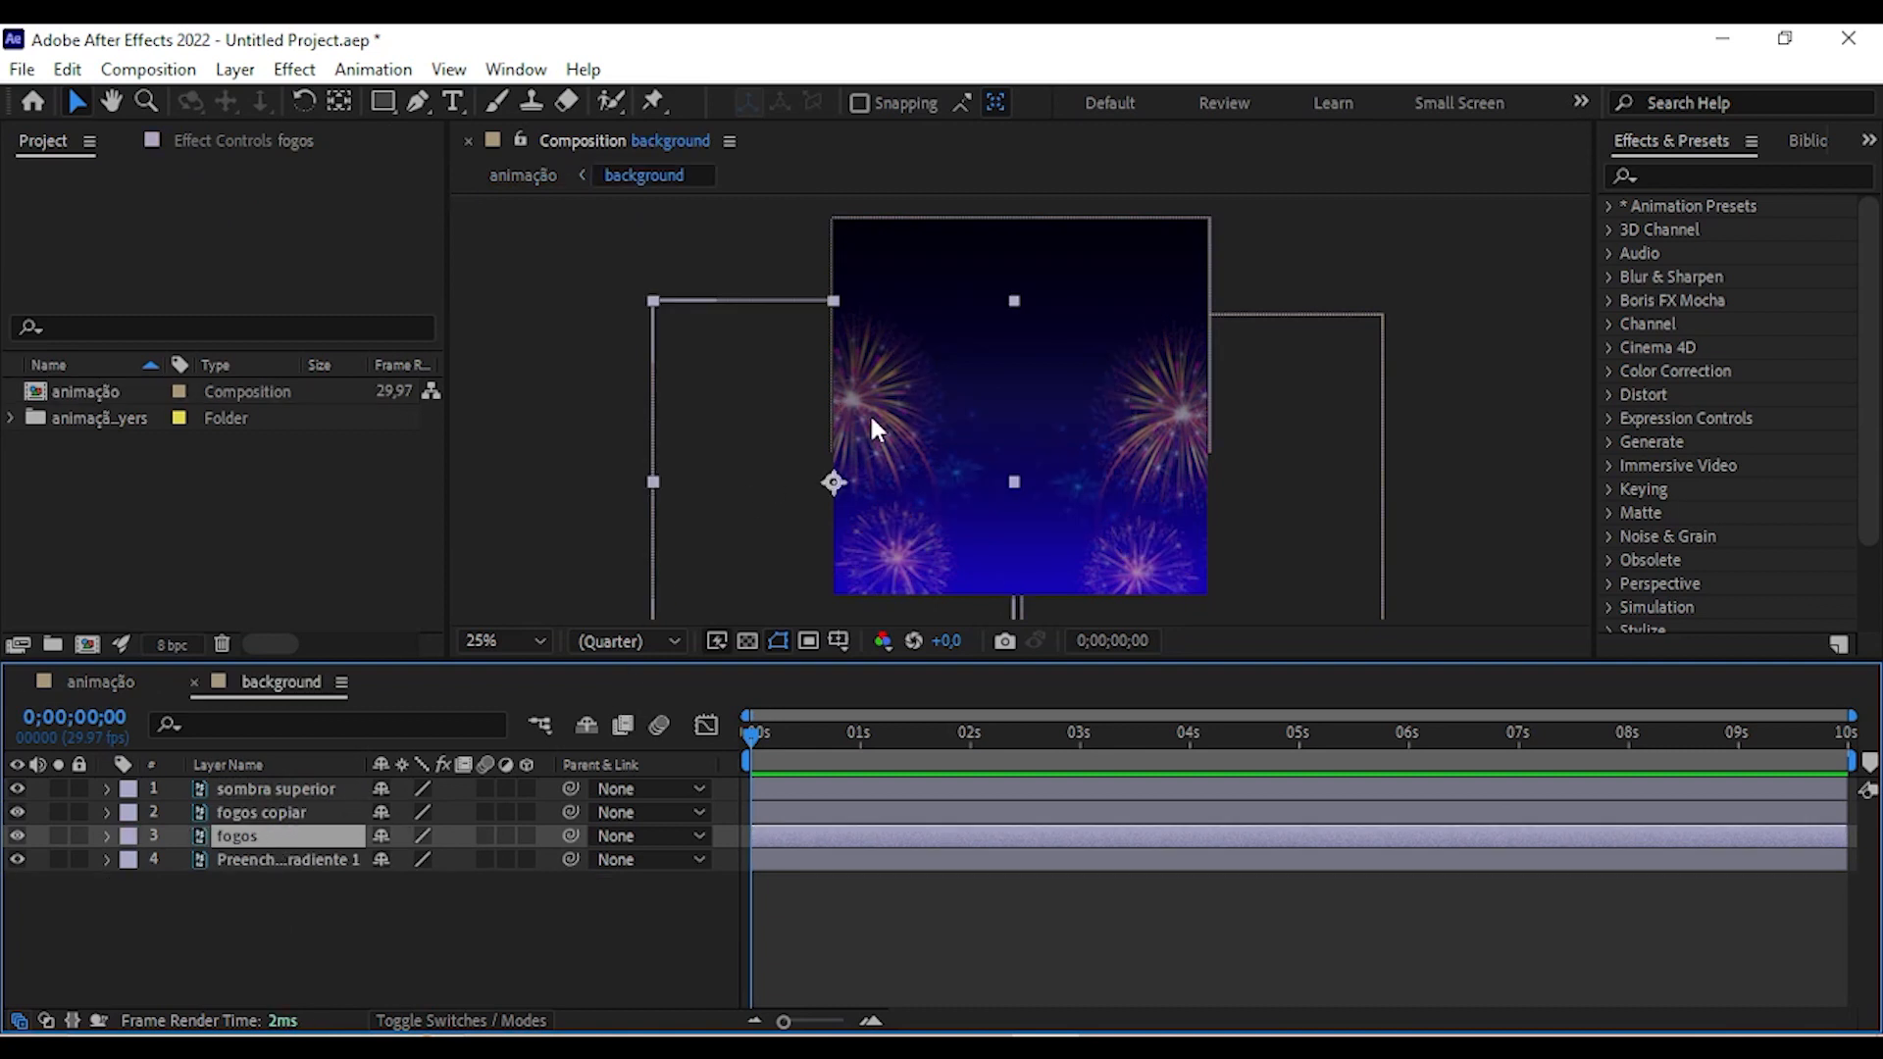
Try moving the fogos fireworks layer around within the background composition.
drag(871, 418, 965, 418)
drag(953, 425, 887, 429)
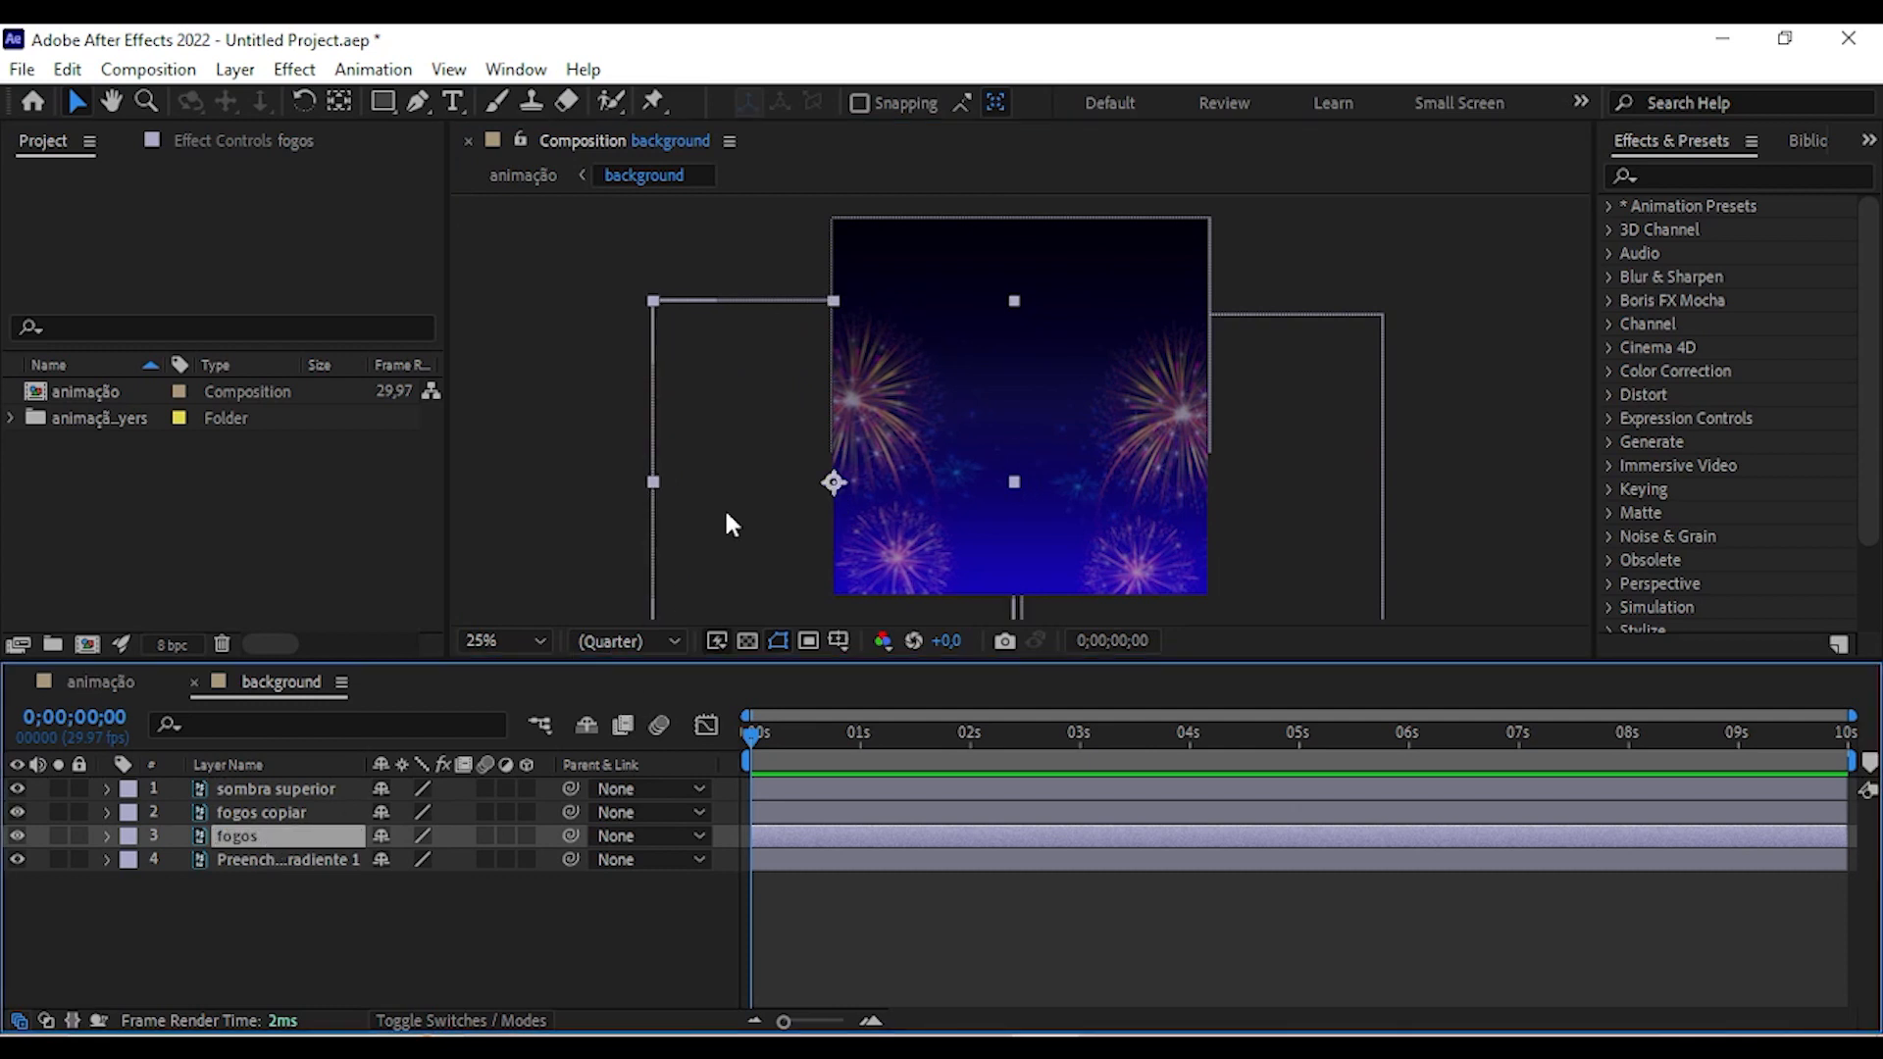
click(876, 417)
mouse_move(876, 425)
mouse_down()
mouse_move(1000, 418)
mouse_move(889, 424)
mouse_move(845, 481)
mouse_move(895, 409)
mouse_up()
Return to the animação composition and open its nested mensagem composition.
click(263, 836)
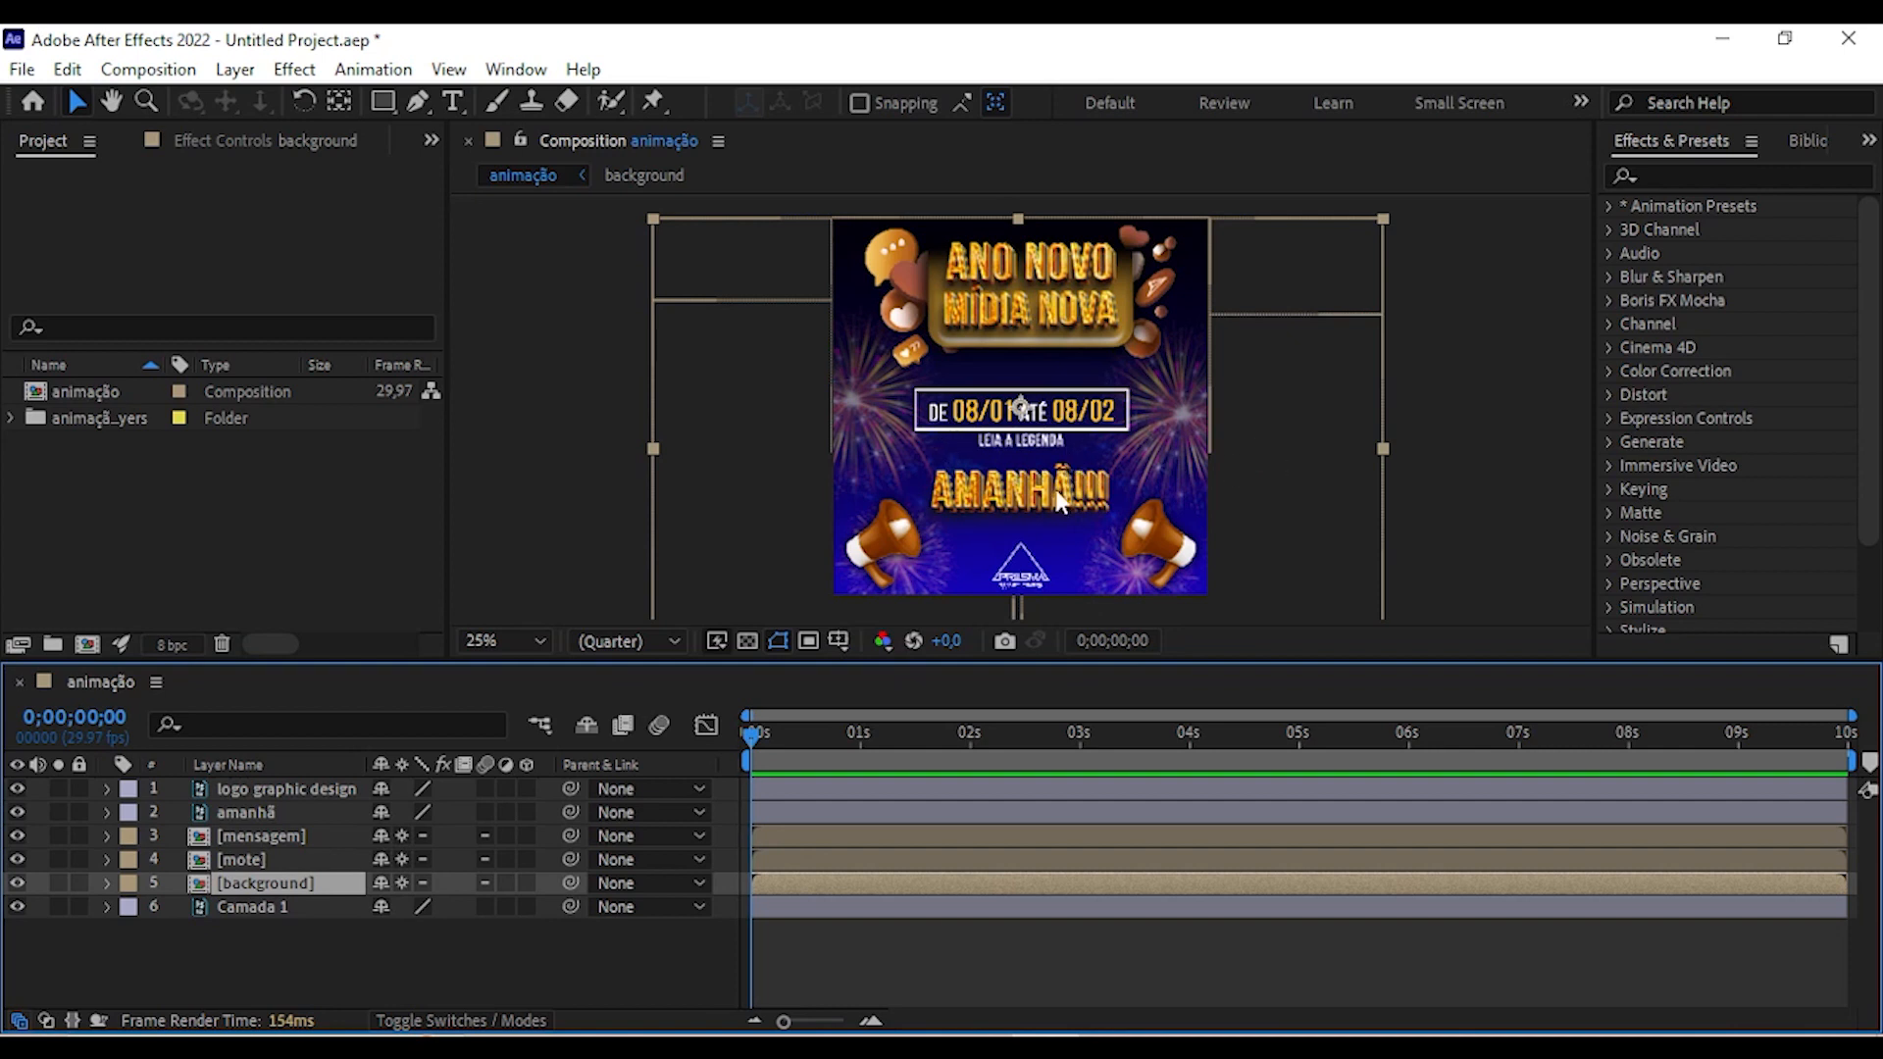
double_click(292, 831)
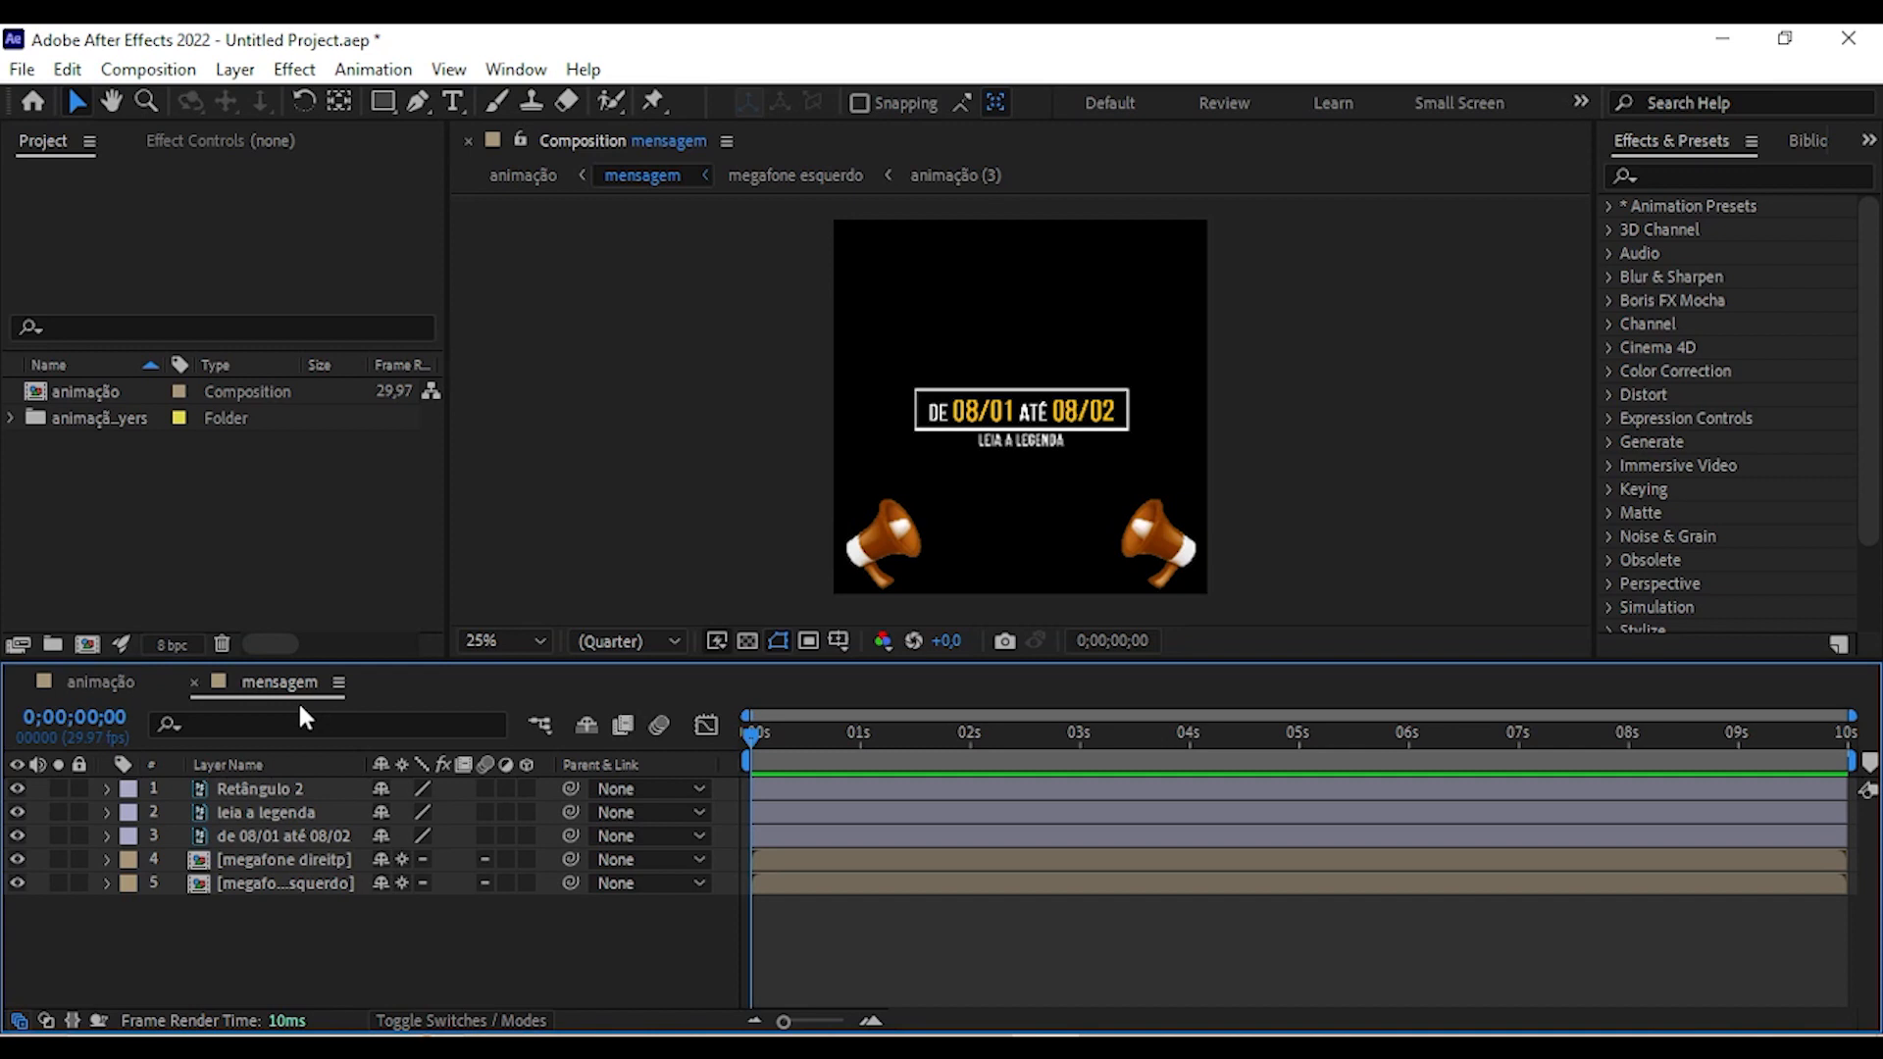
Convert the leia a legenda layer to editable text and expand its properties.
click(314, 813)
right_click(314, 813)
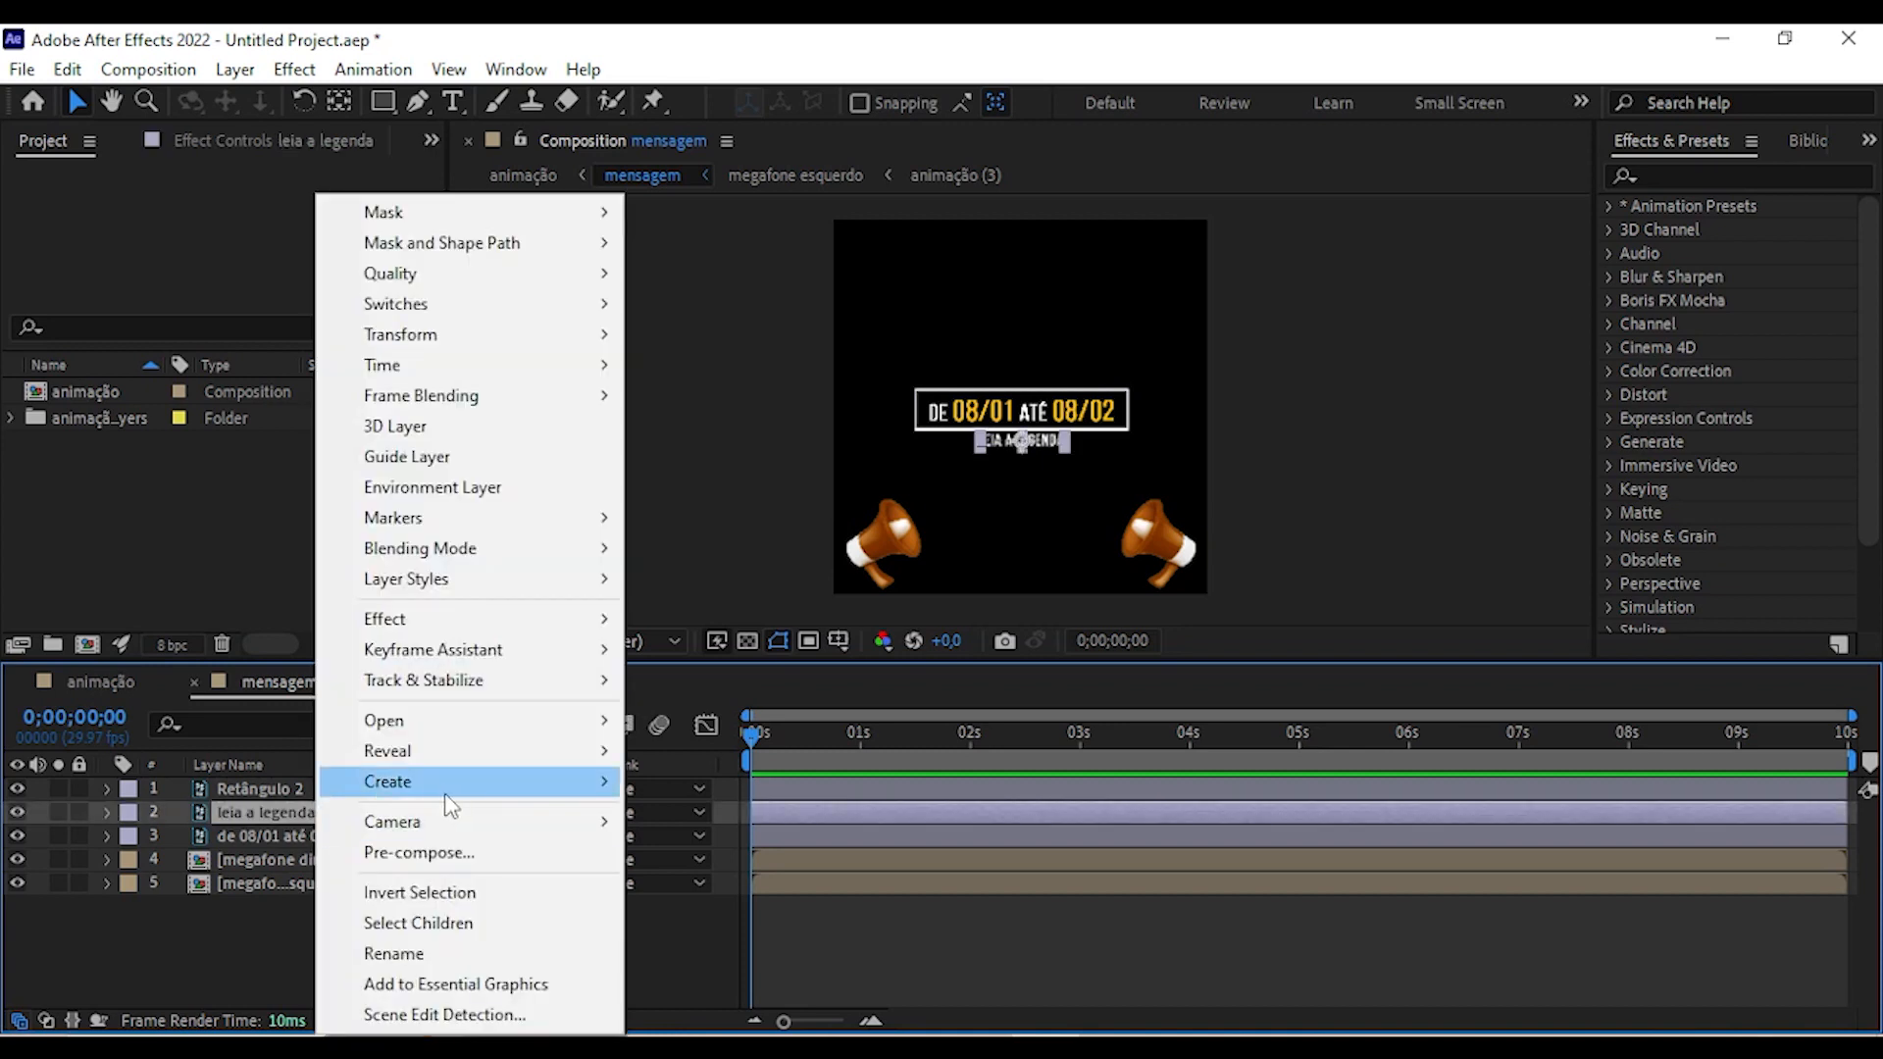
mouse_move(450, 783)
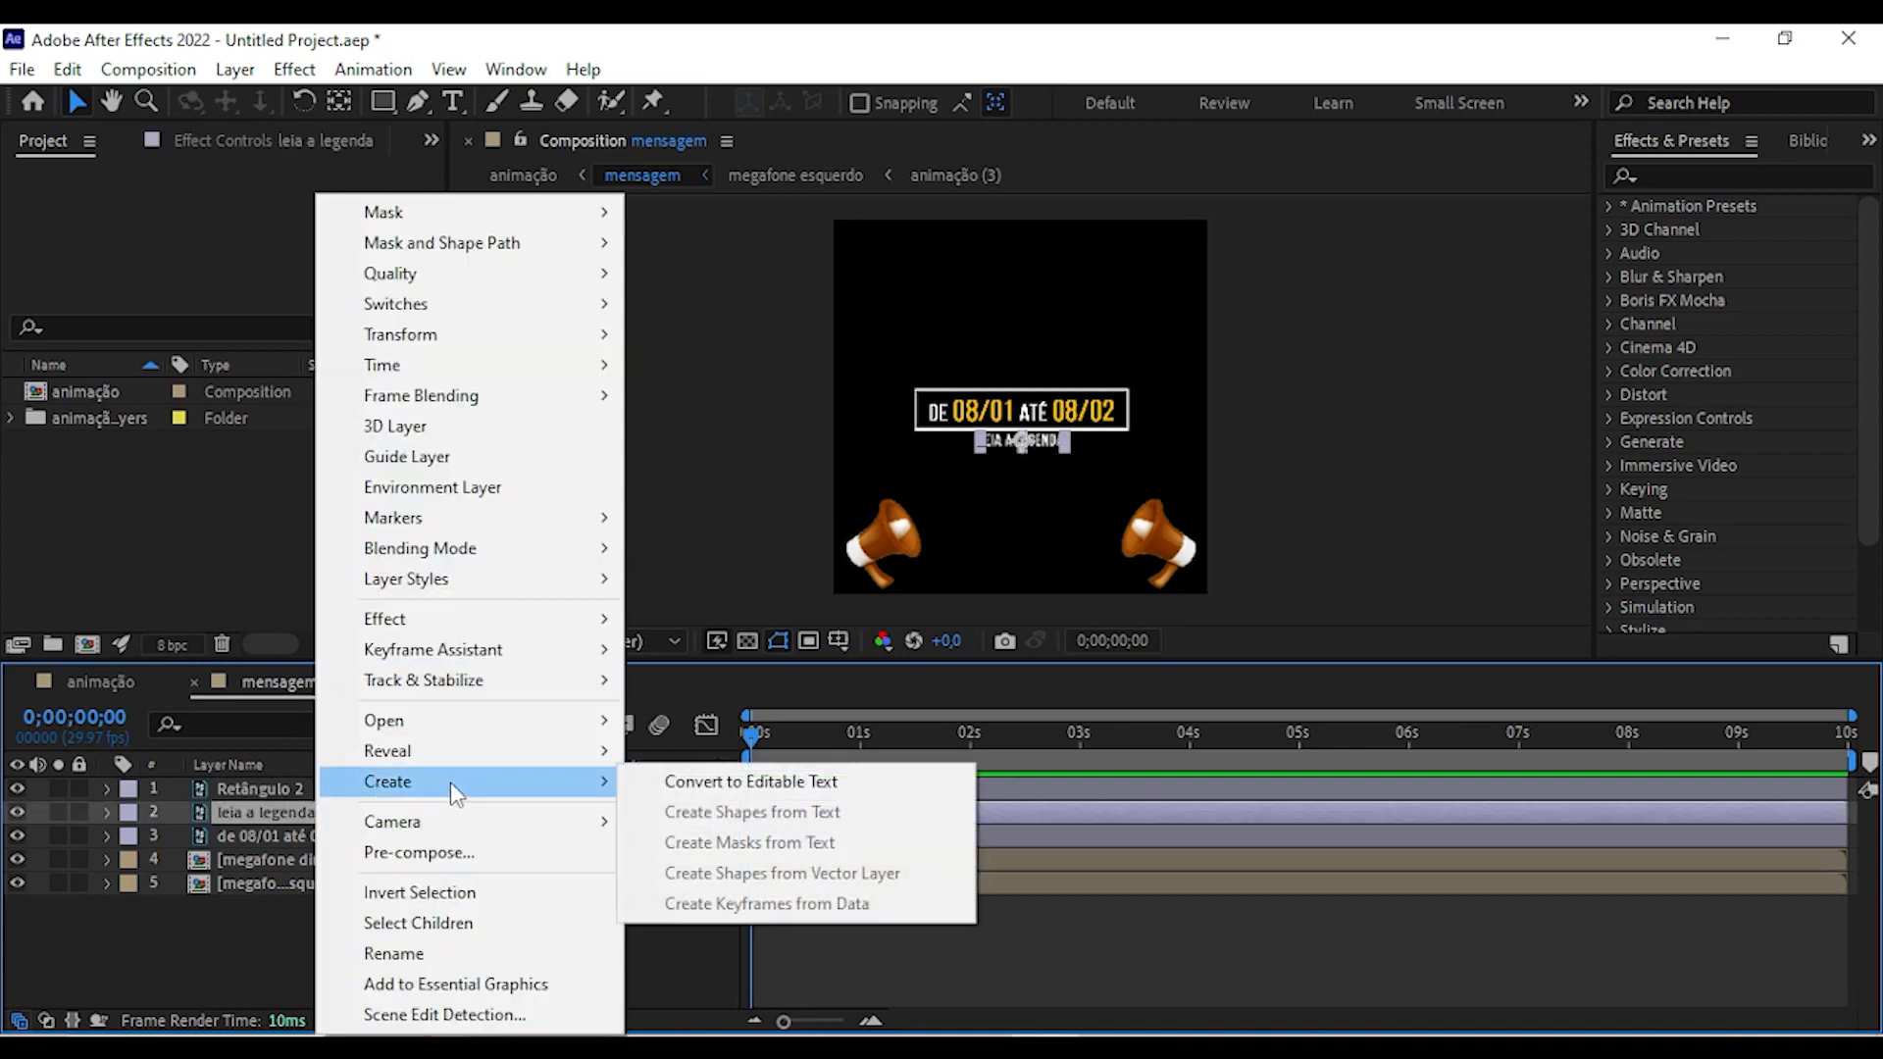
click(712, 786)
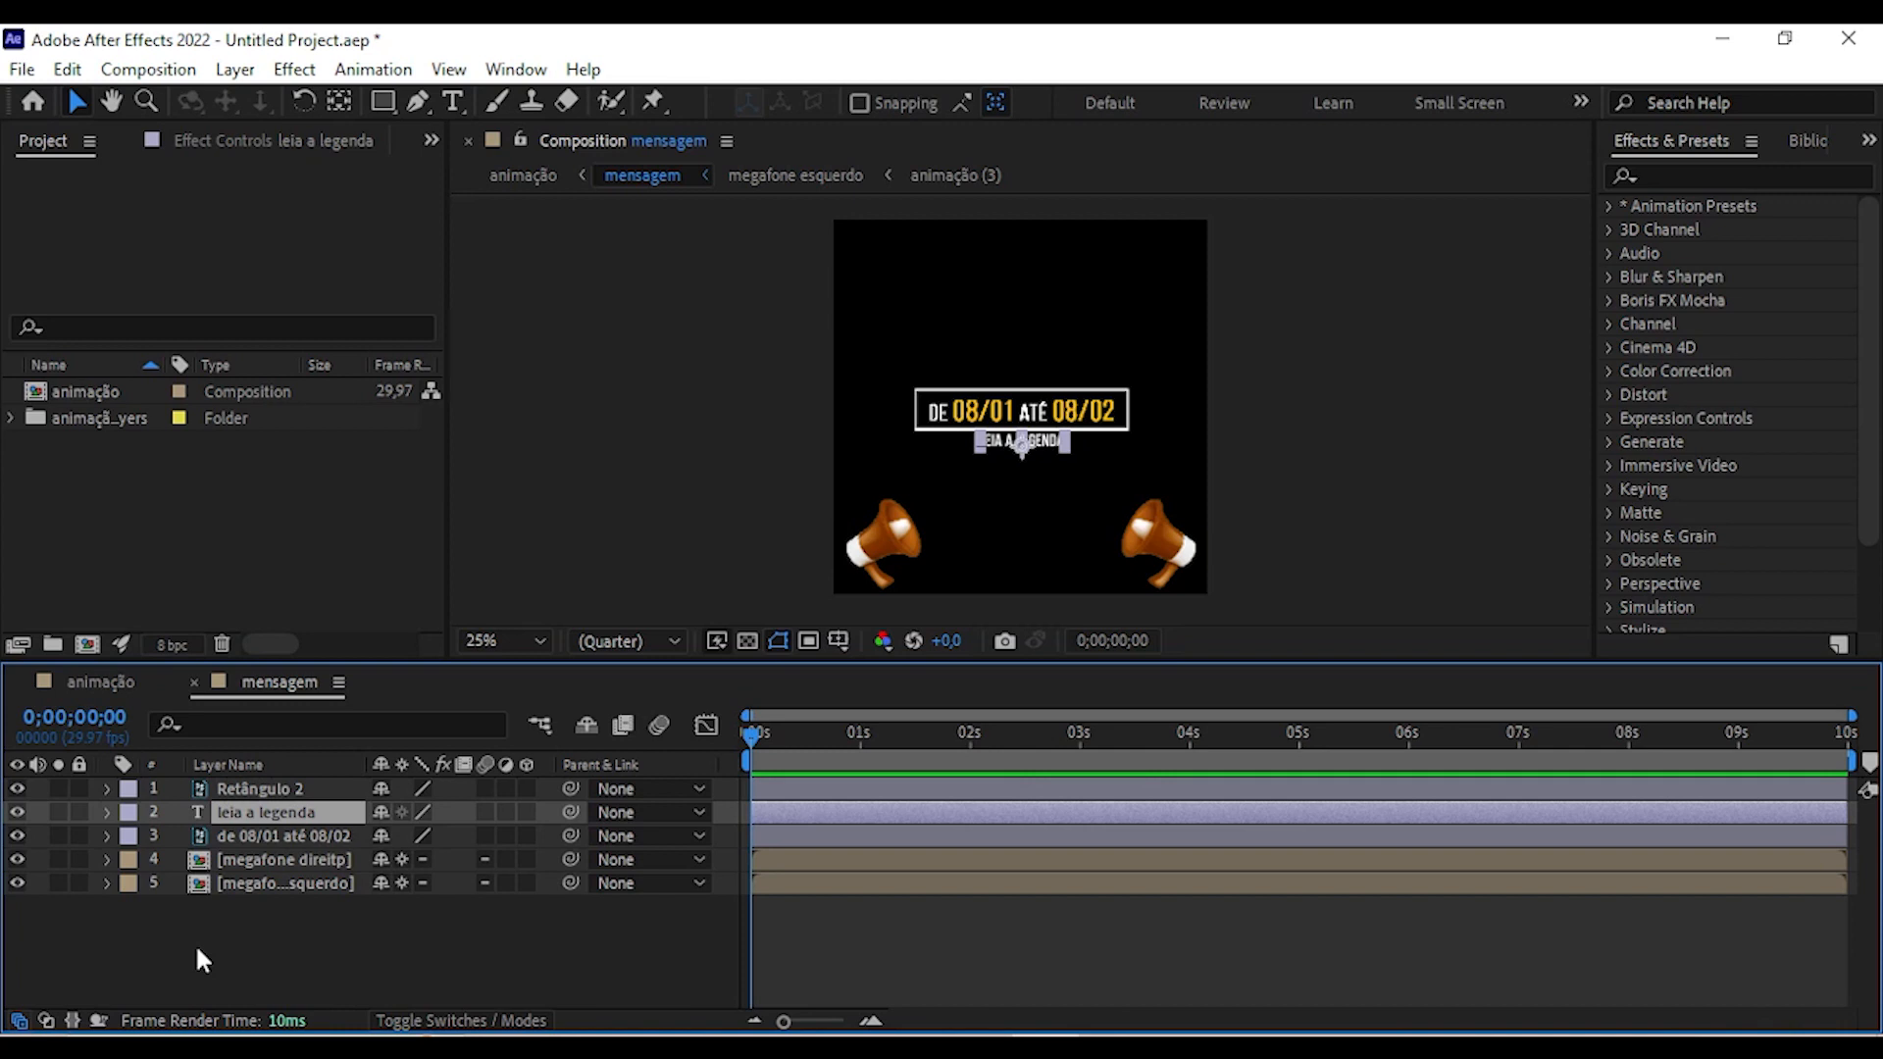
click(106, 812)
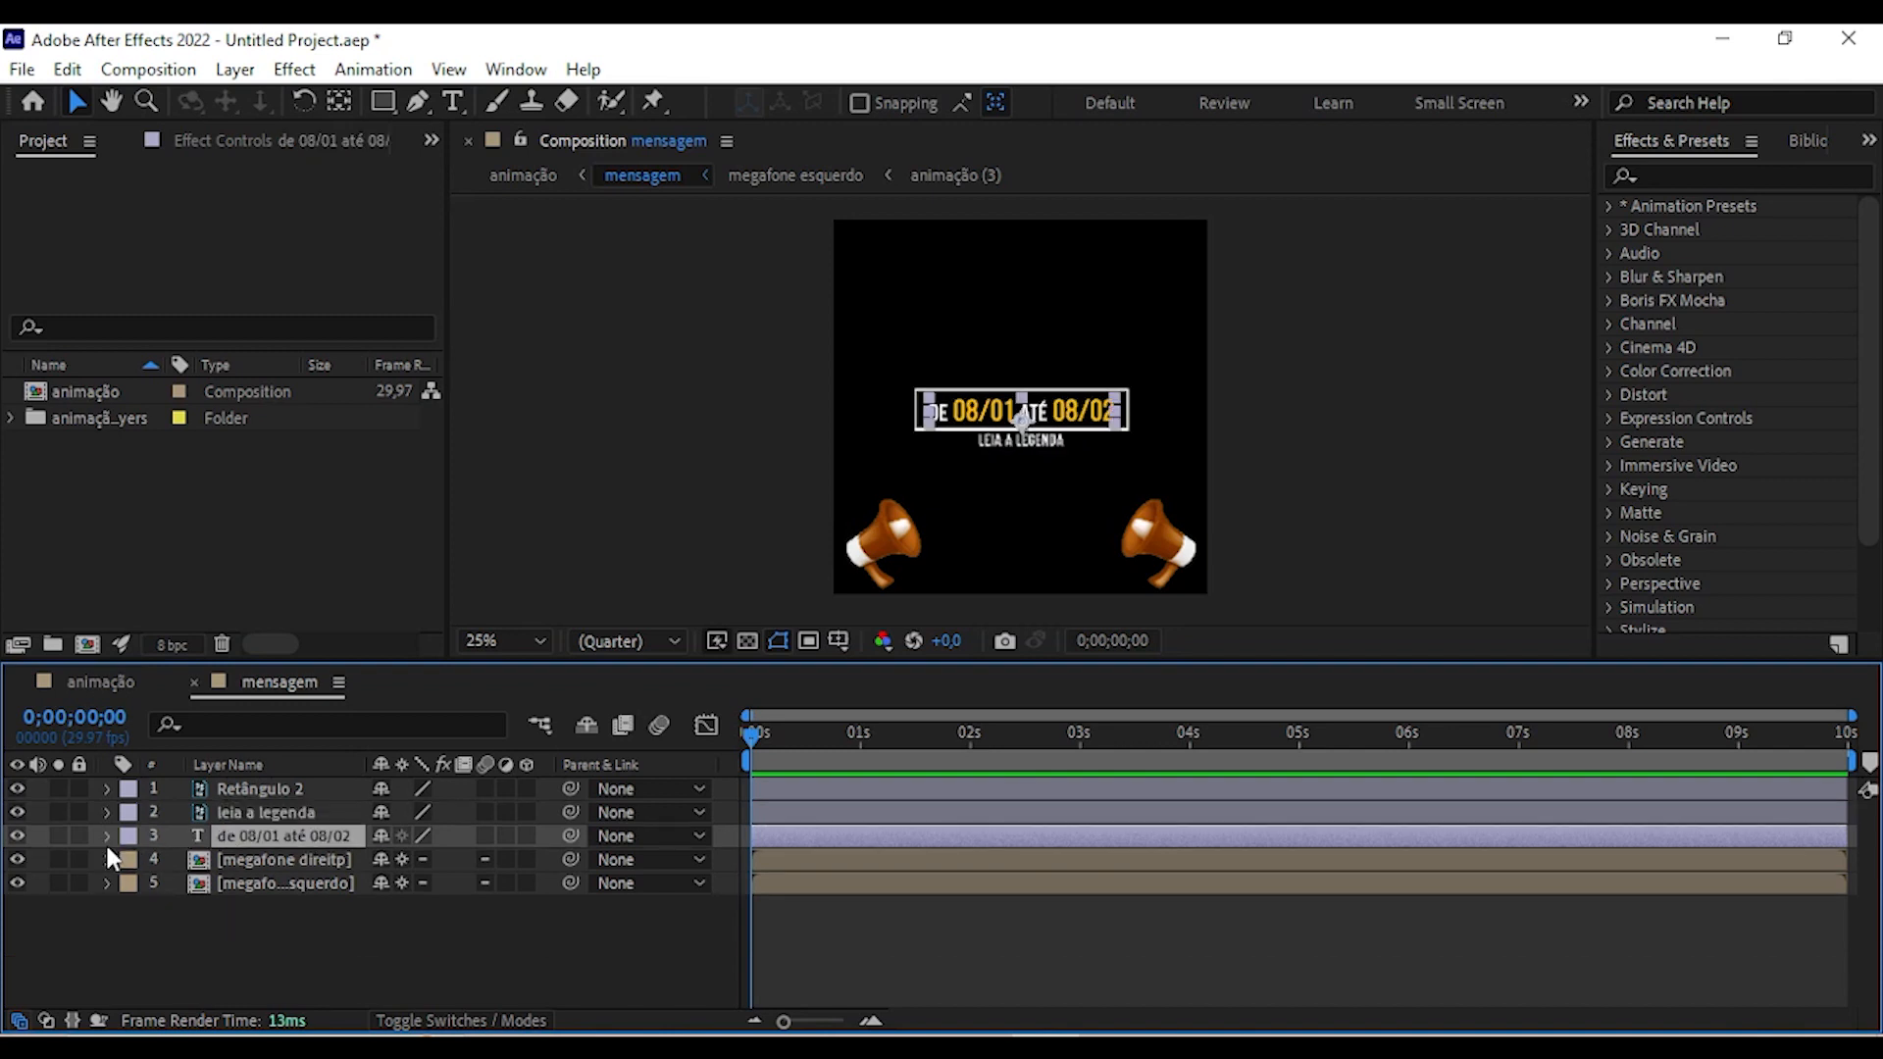
Add a Scale text animator to the de 08/01 até 08/02 layer and set its scale to 0%.
click(106, 837)
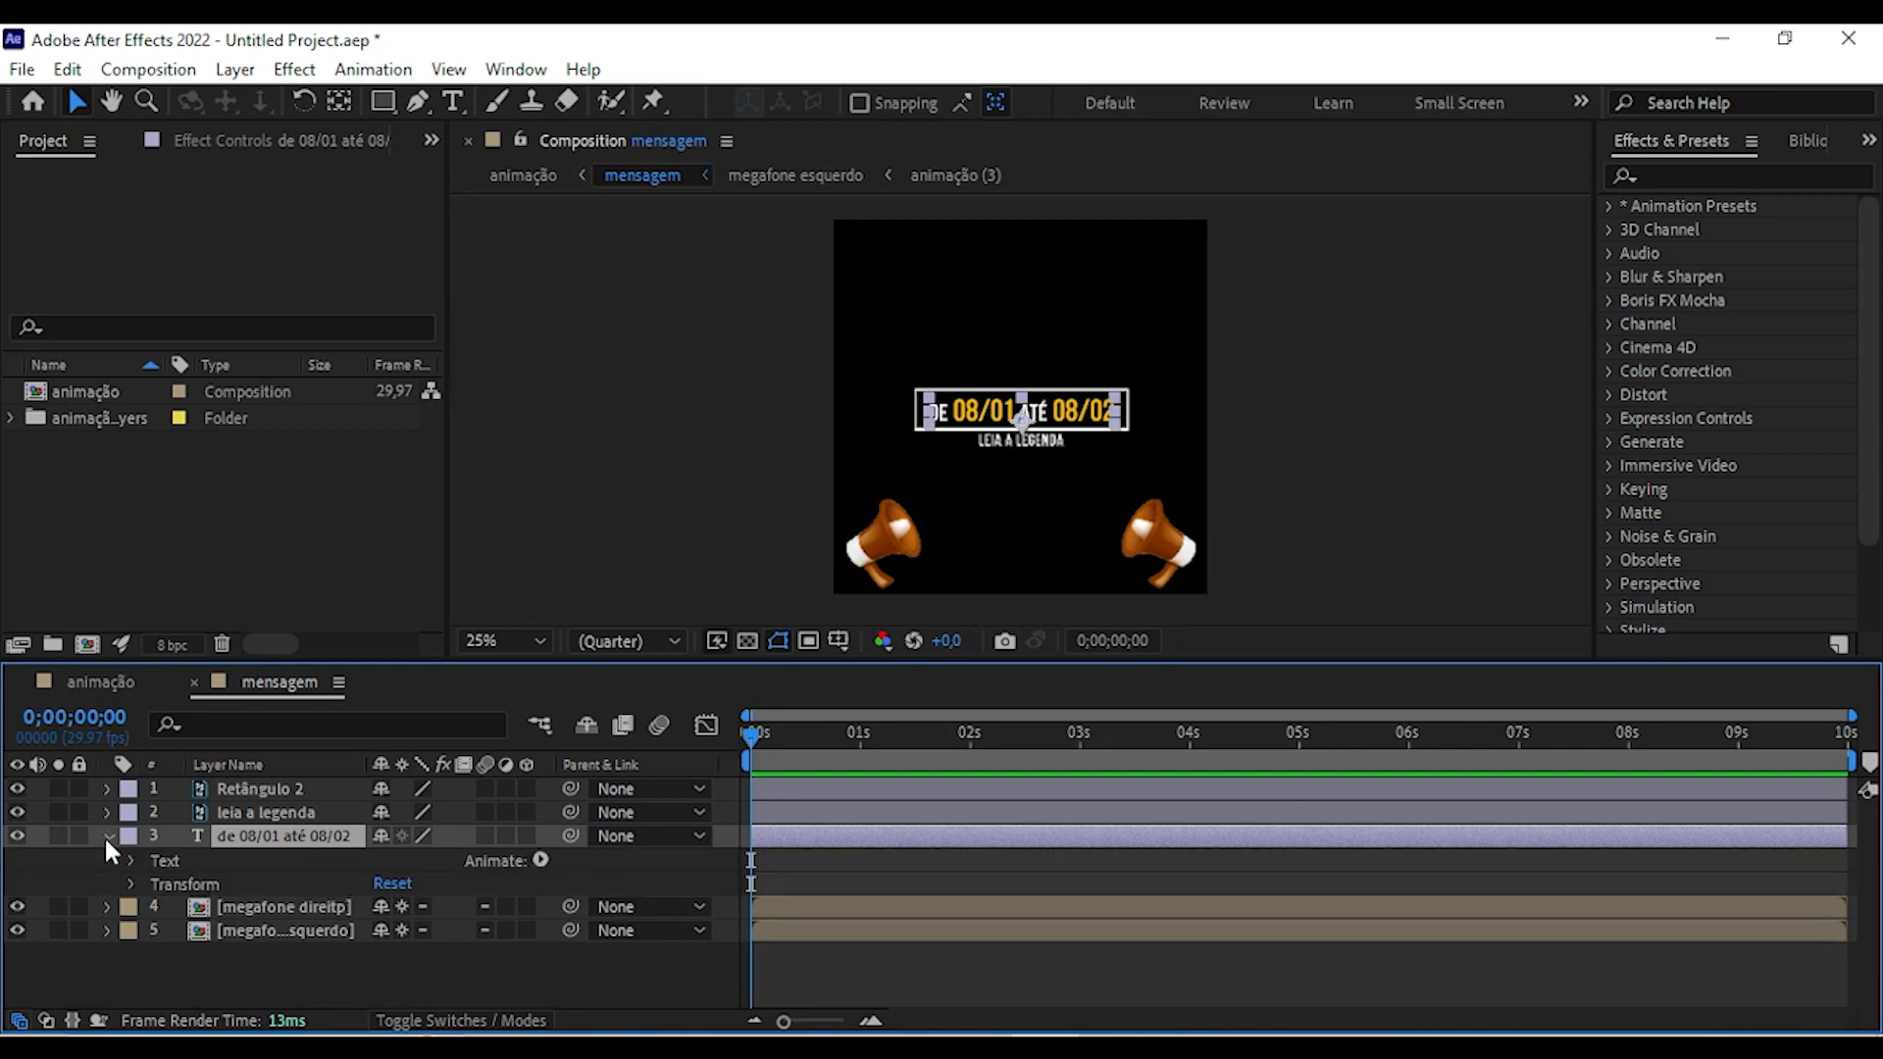
click(541, 860)
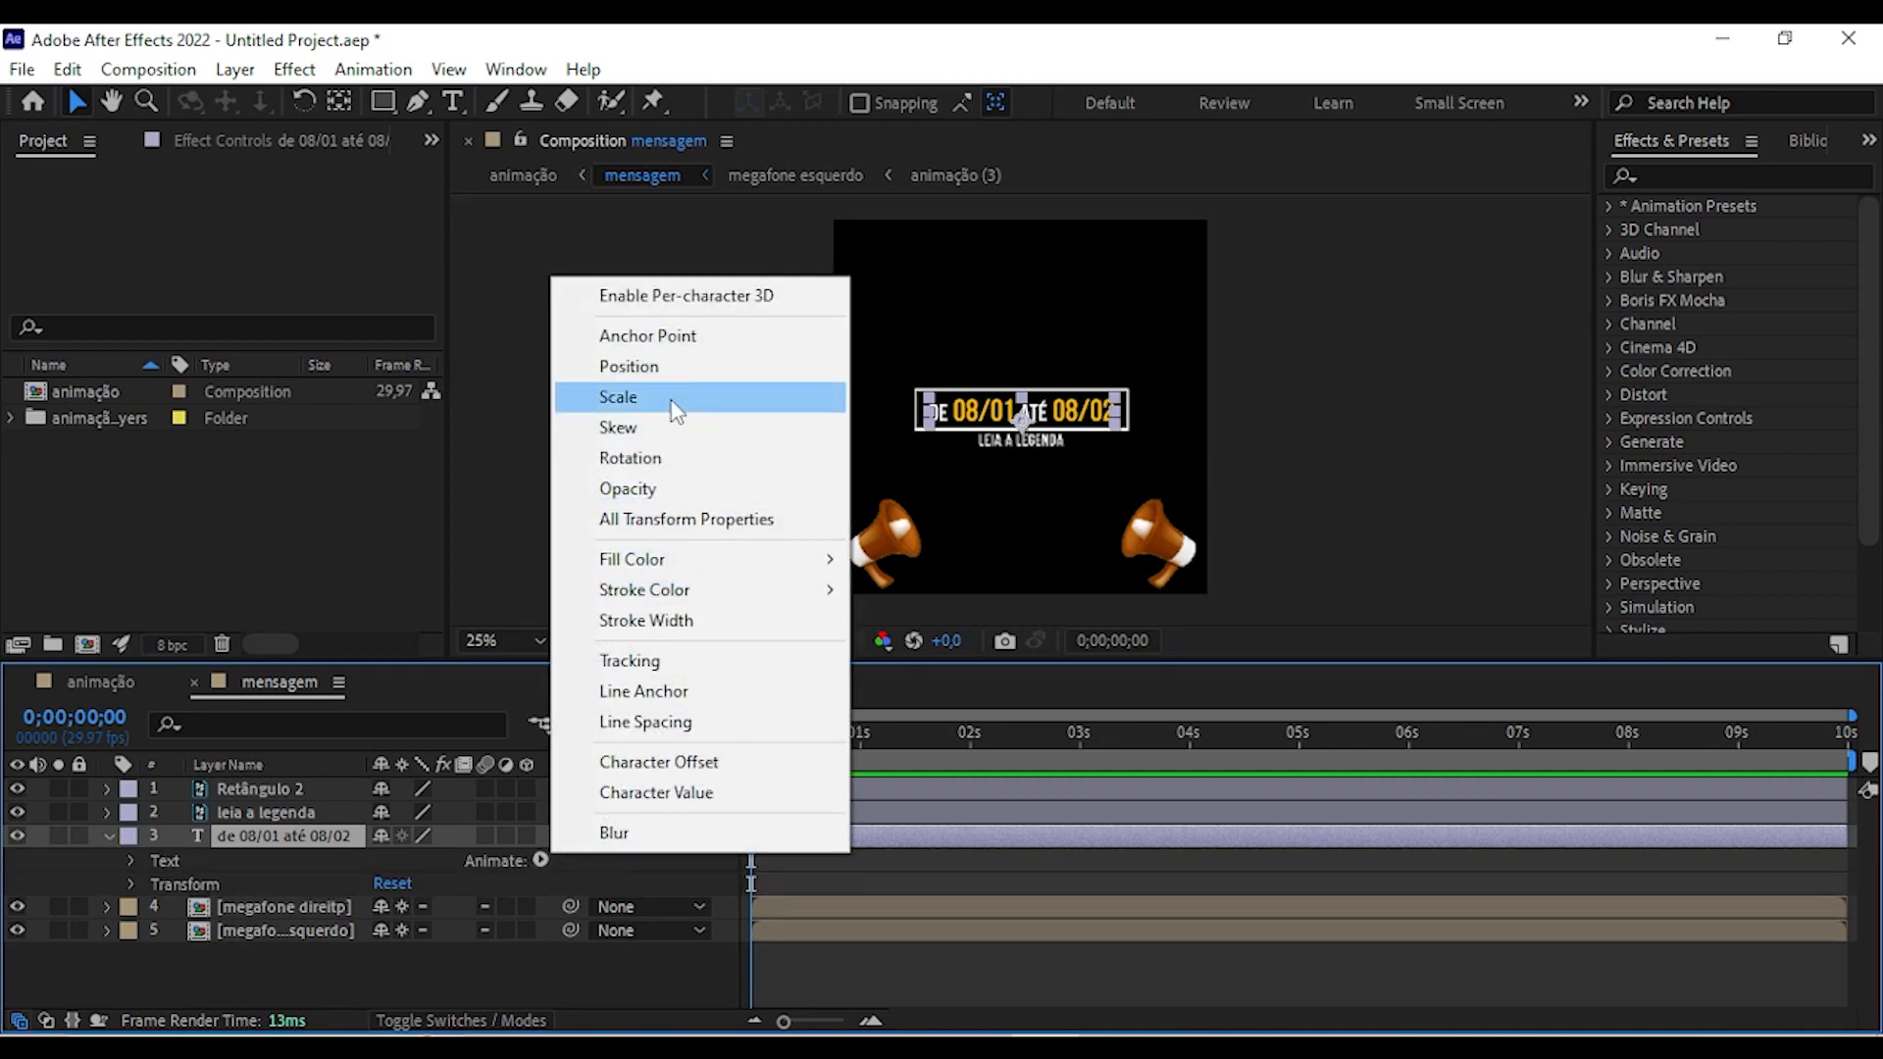
click(674, 398)
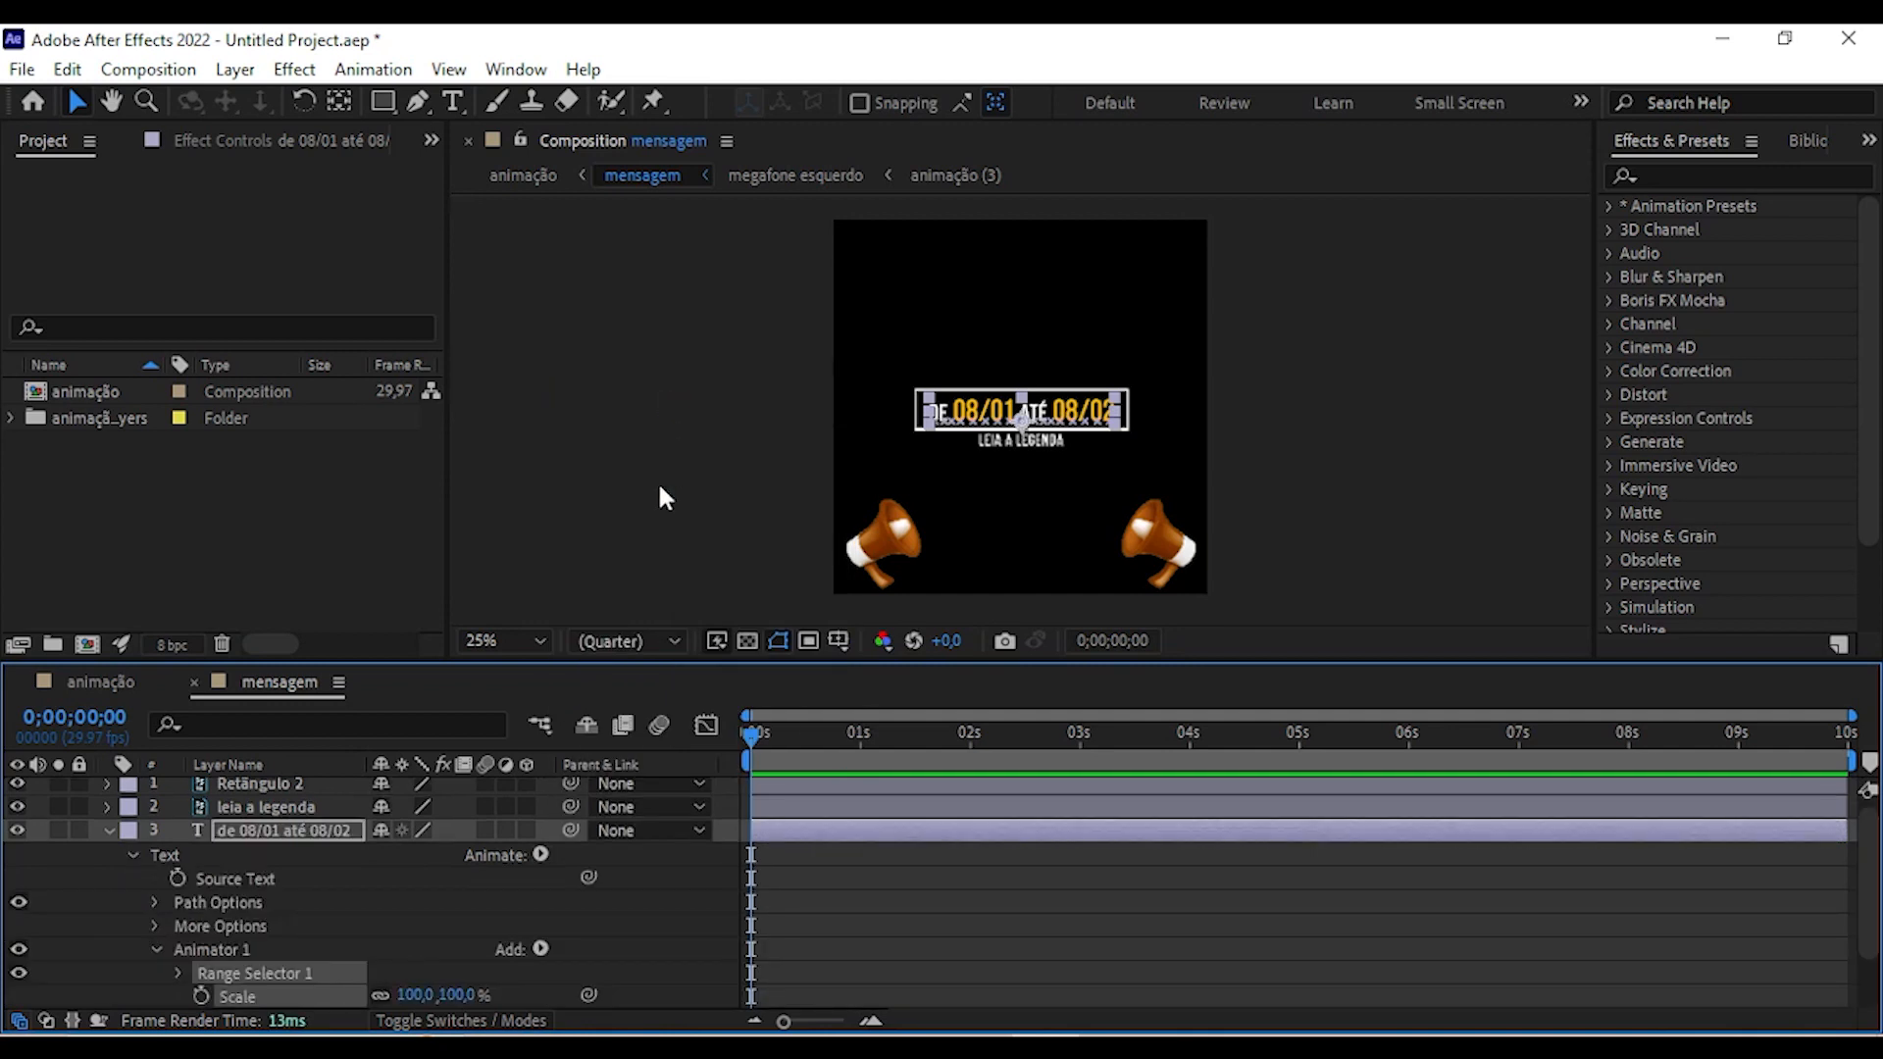
scroll(452, 917, down, 3)
click(460, 923)
text(0)
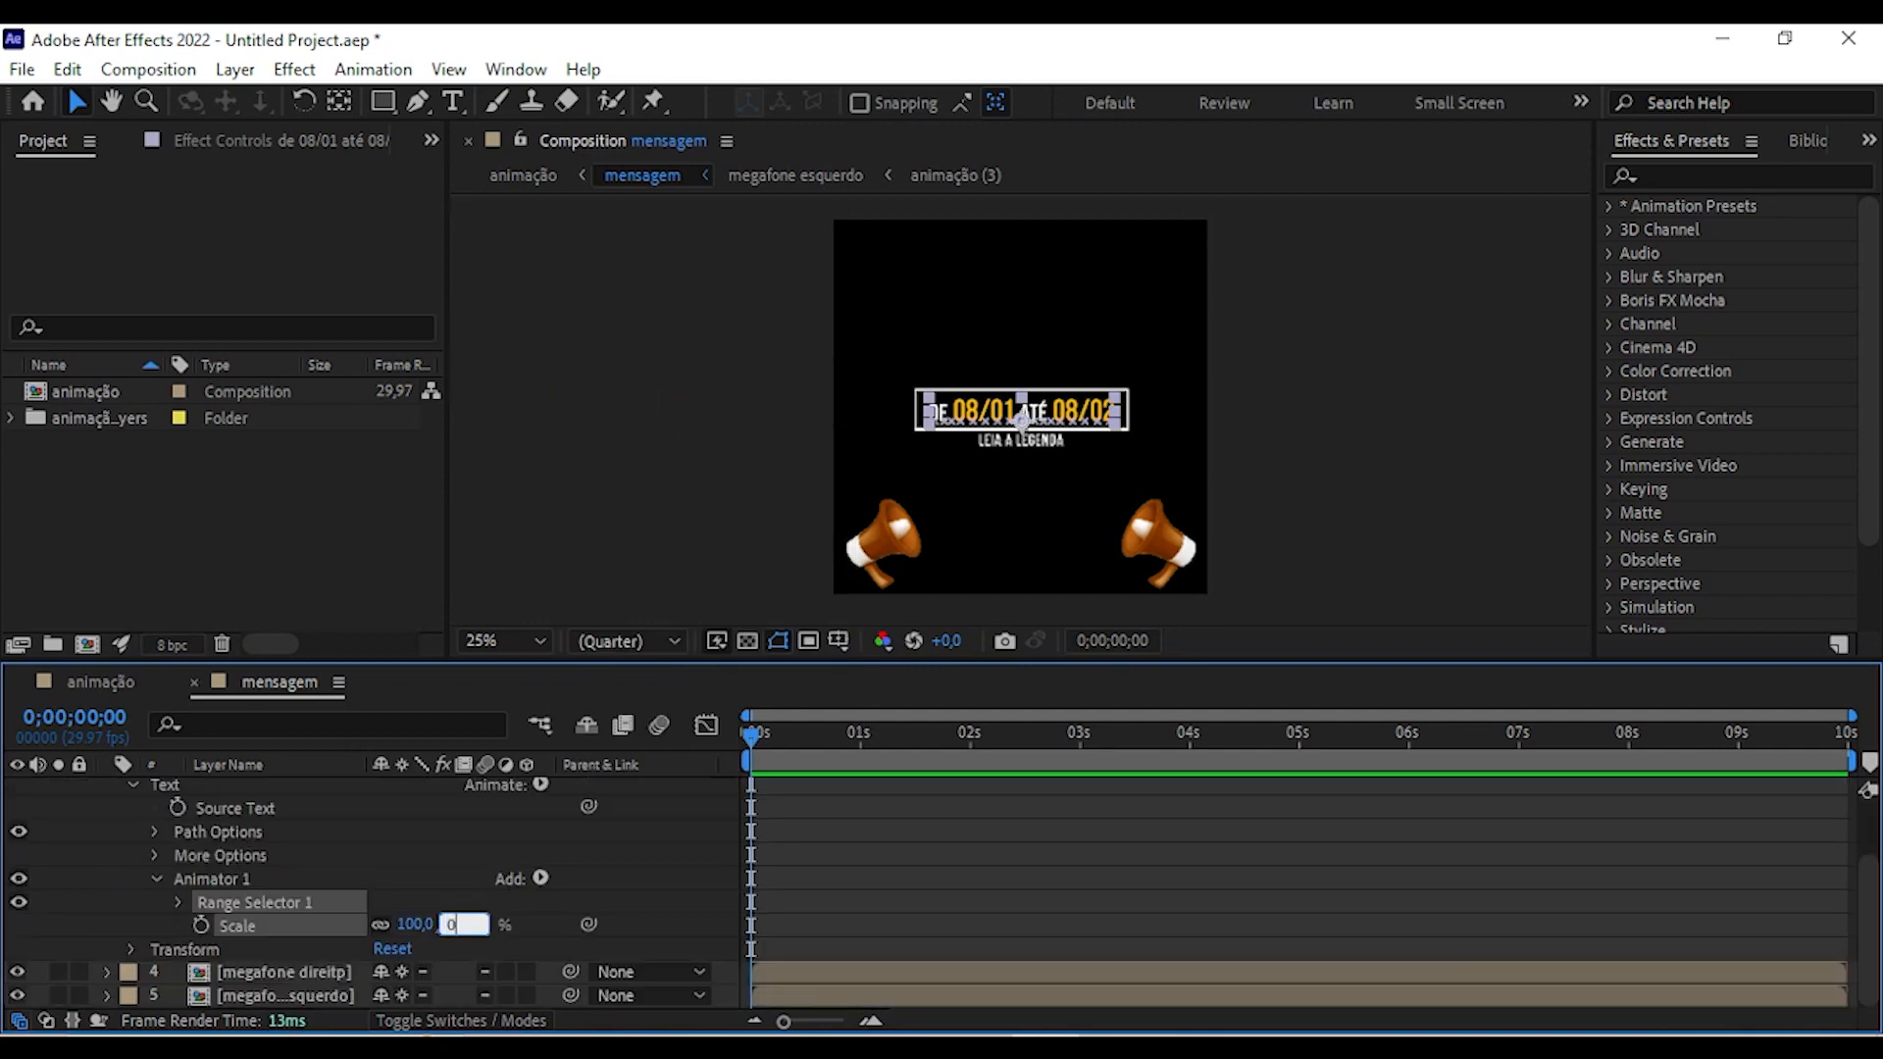
key(Return)
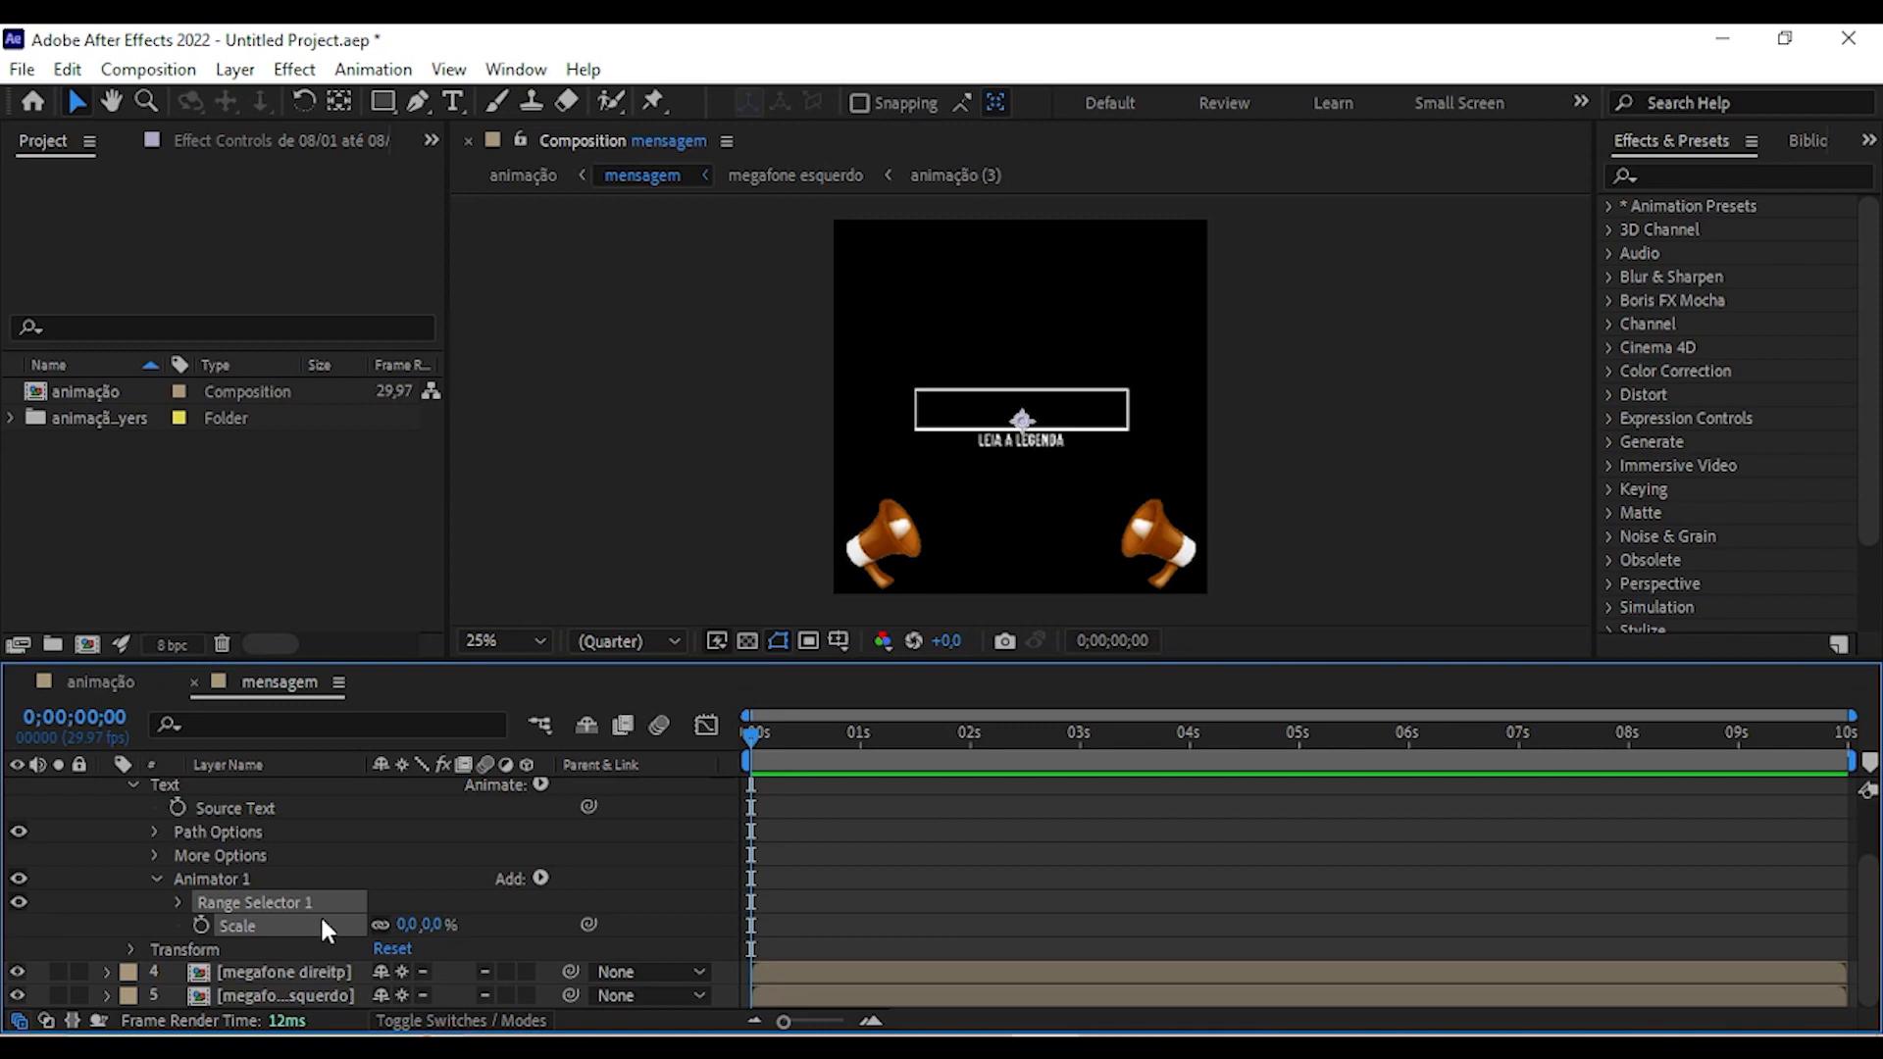
Keyframe the scale animator's Range Selector Start from 0% at 0 seconds to 100% at 1 second.
click(178, 901)
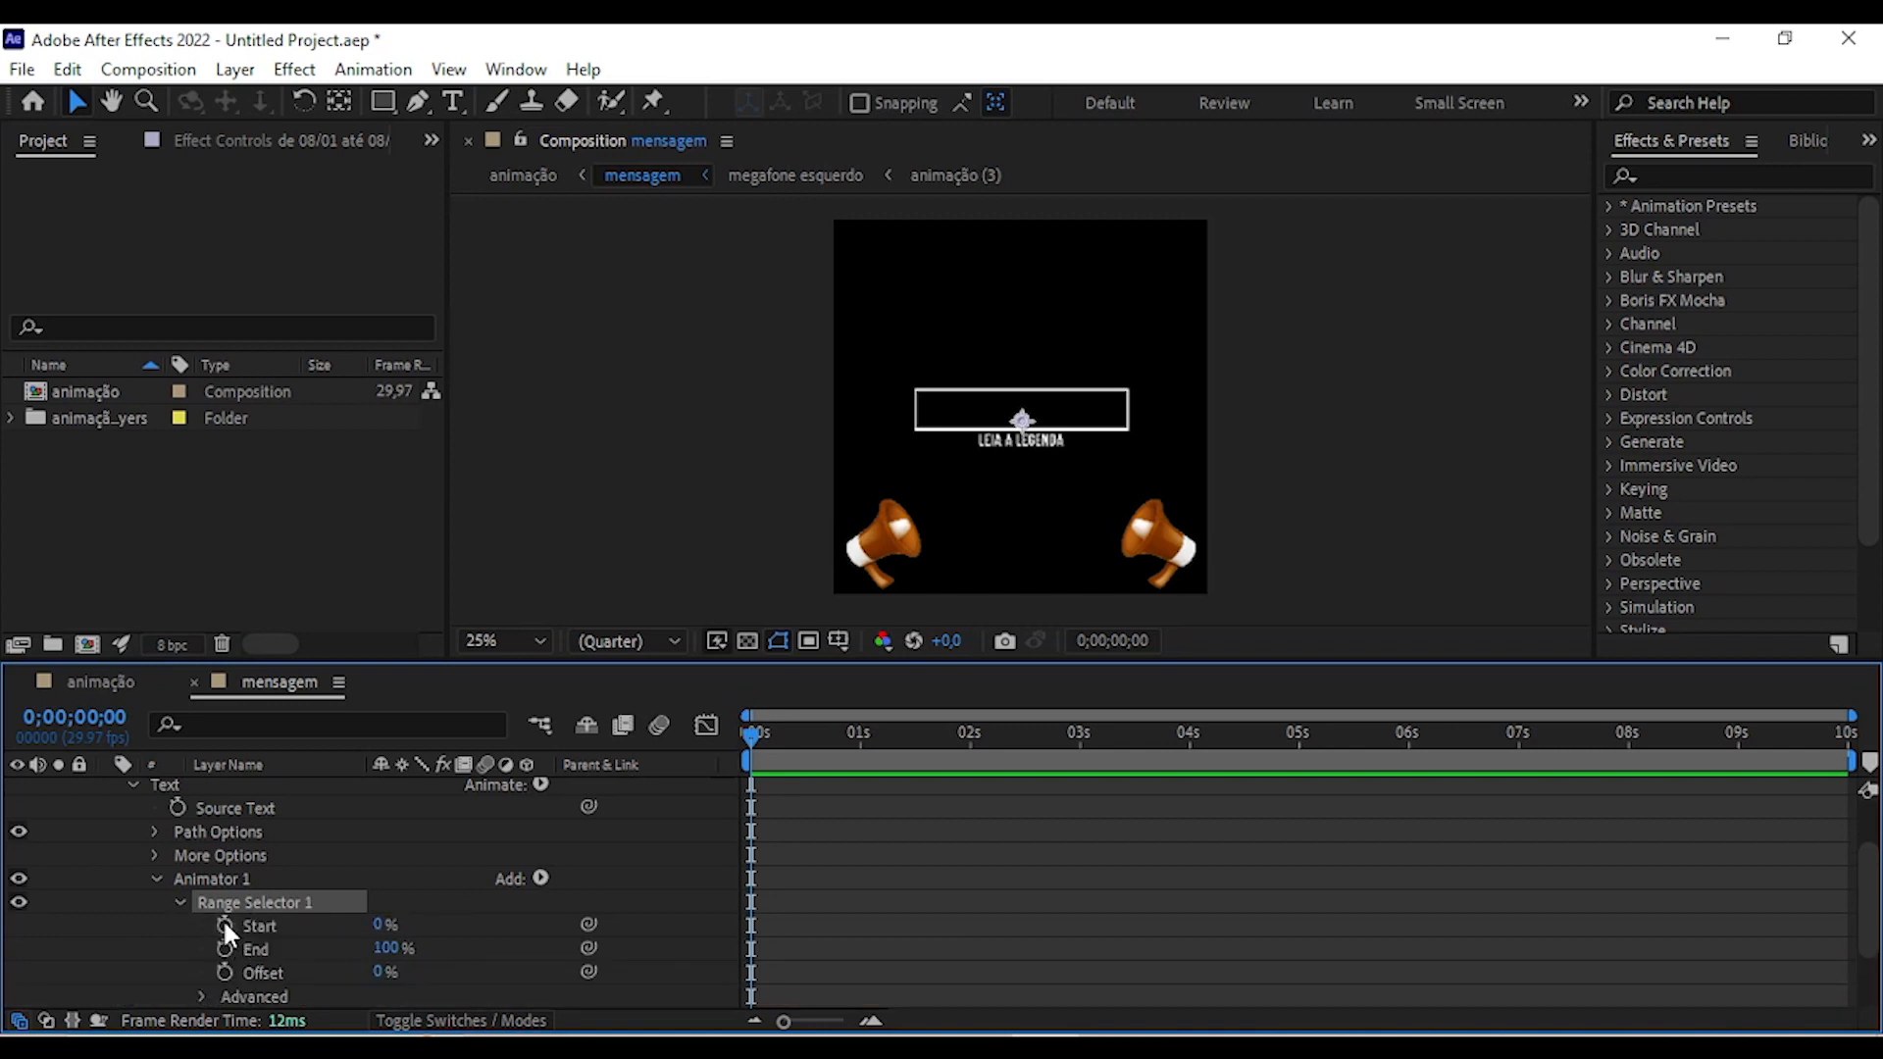
click(224, 923)
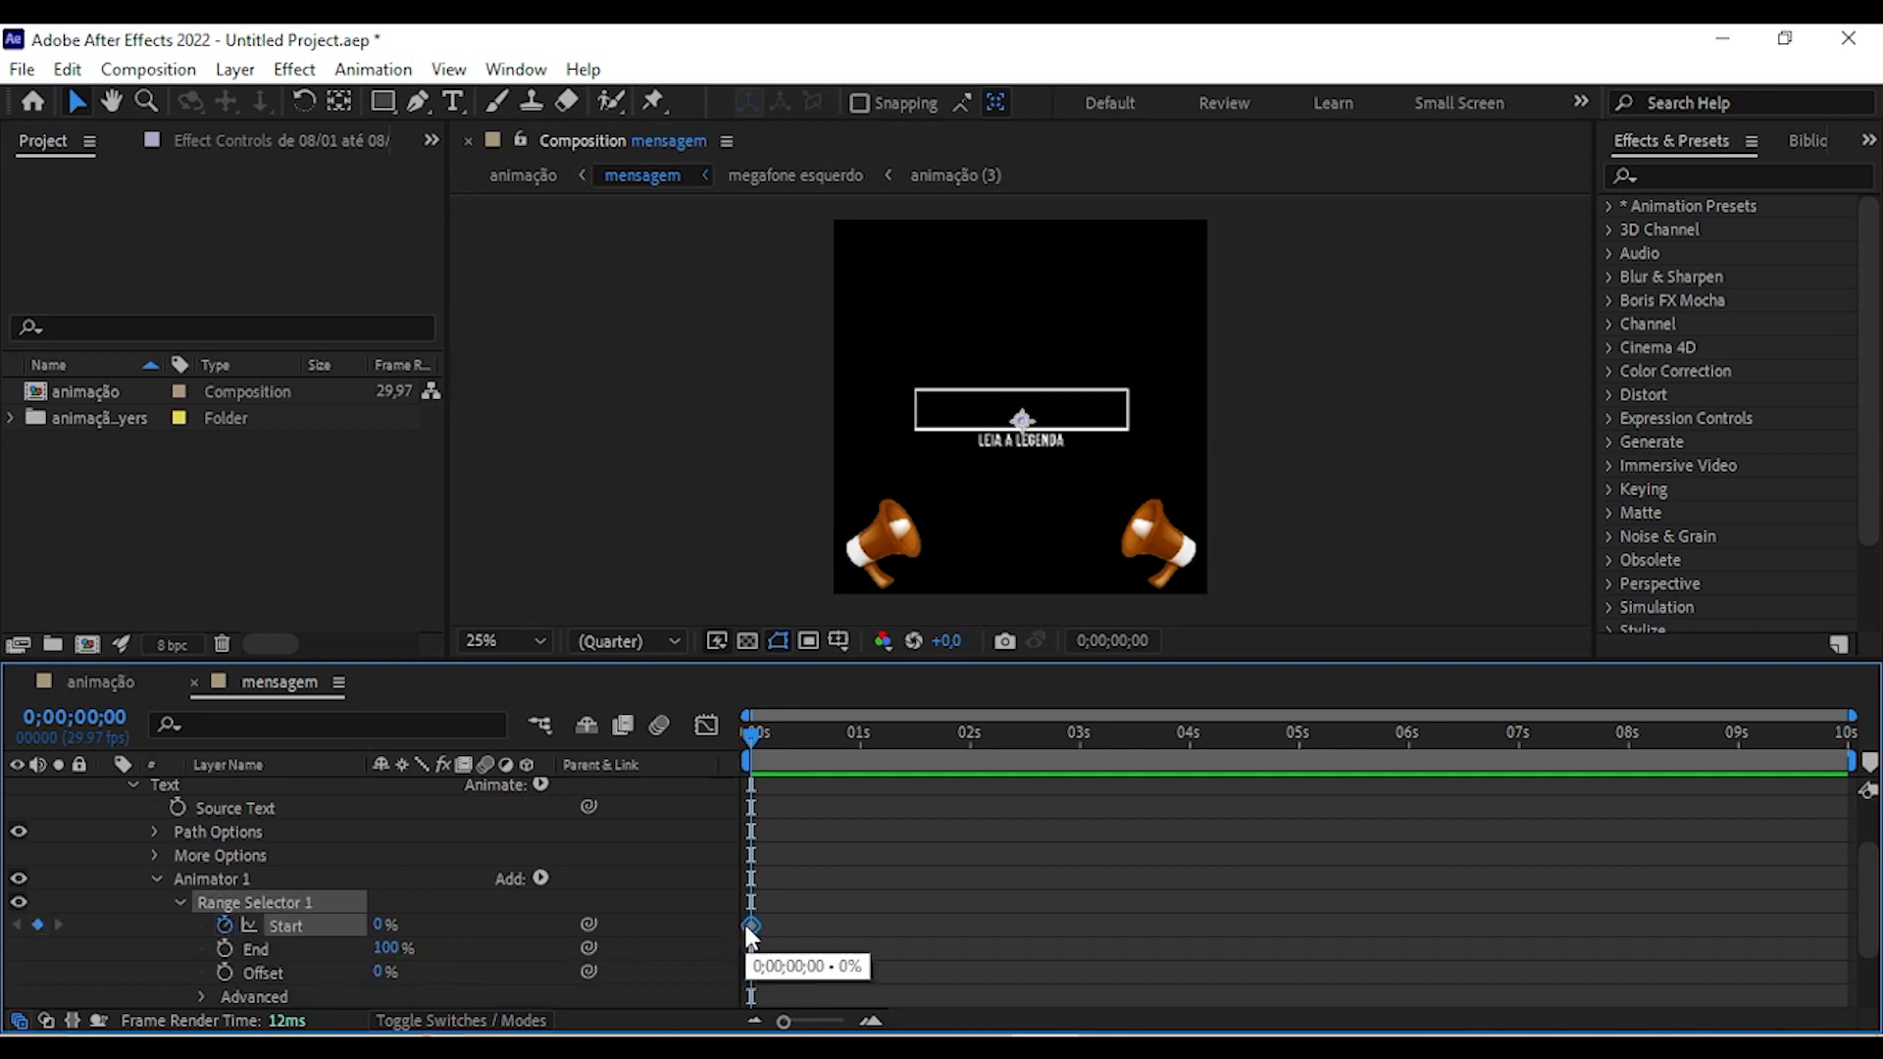
click(770, 873)
drag(755, 735, 863, 742)
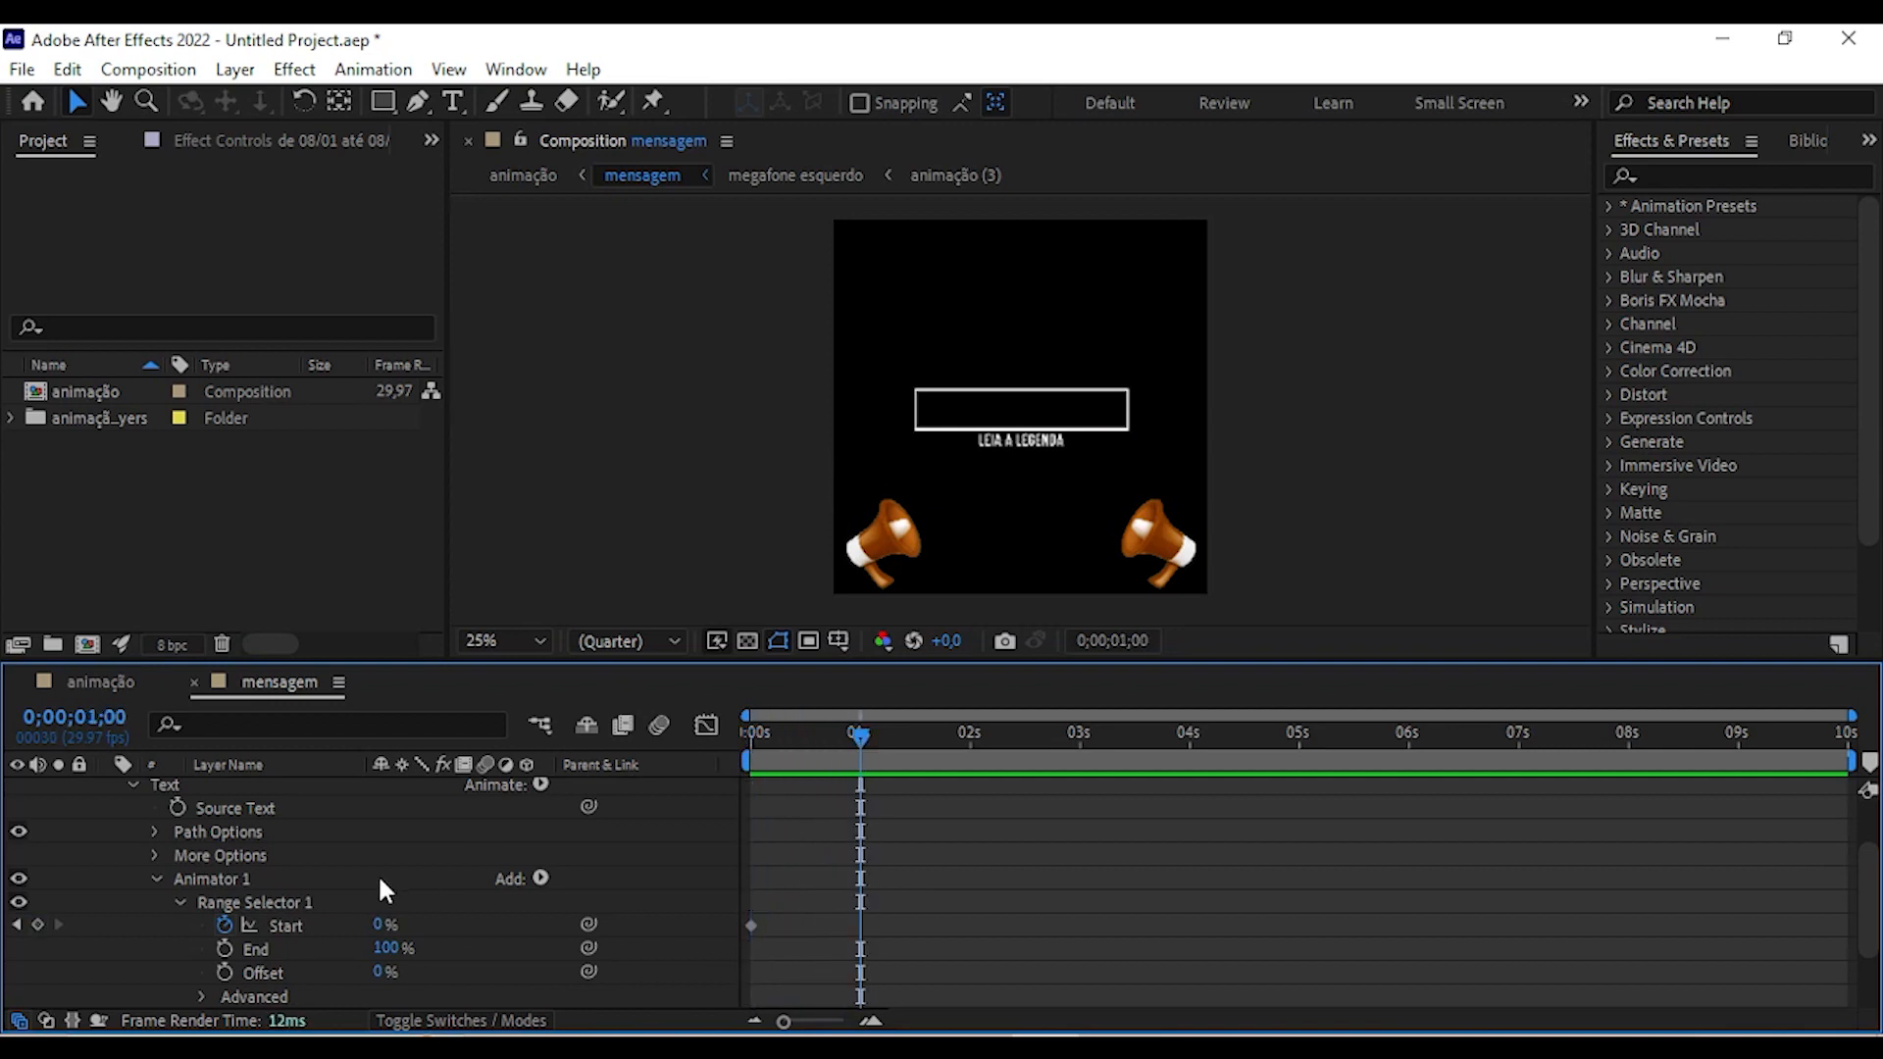
click(378, 925)
text(100)
key(Return)
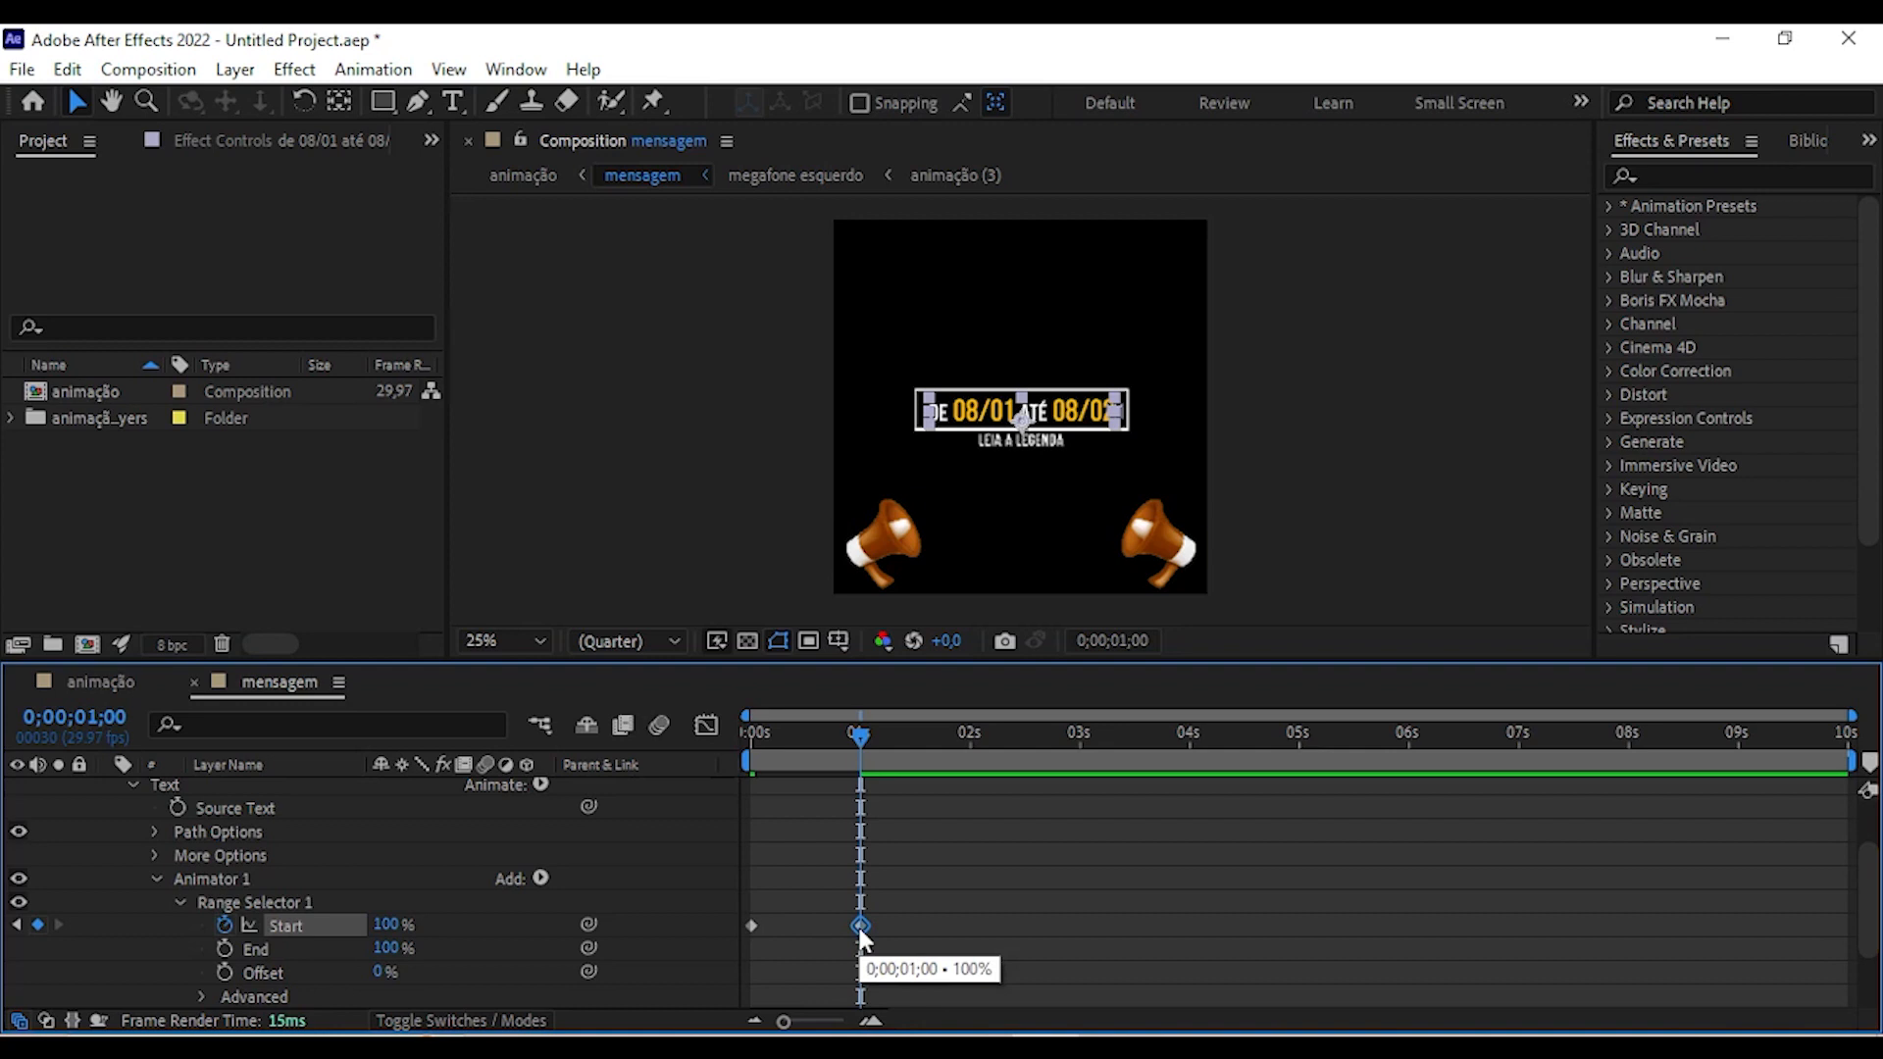
Preview the date text's scale animation from the start of the composition.
drag(861, 734, 675, 743)
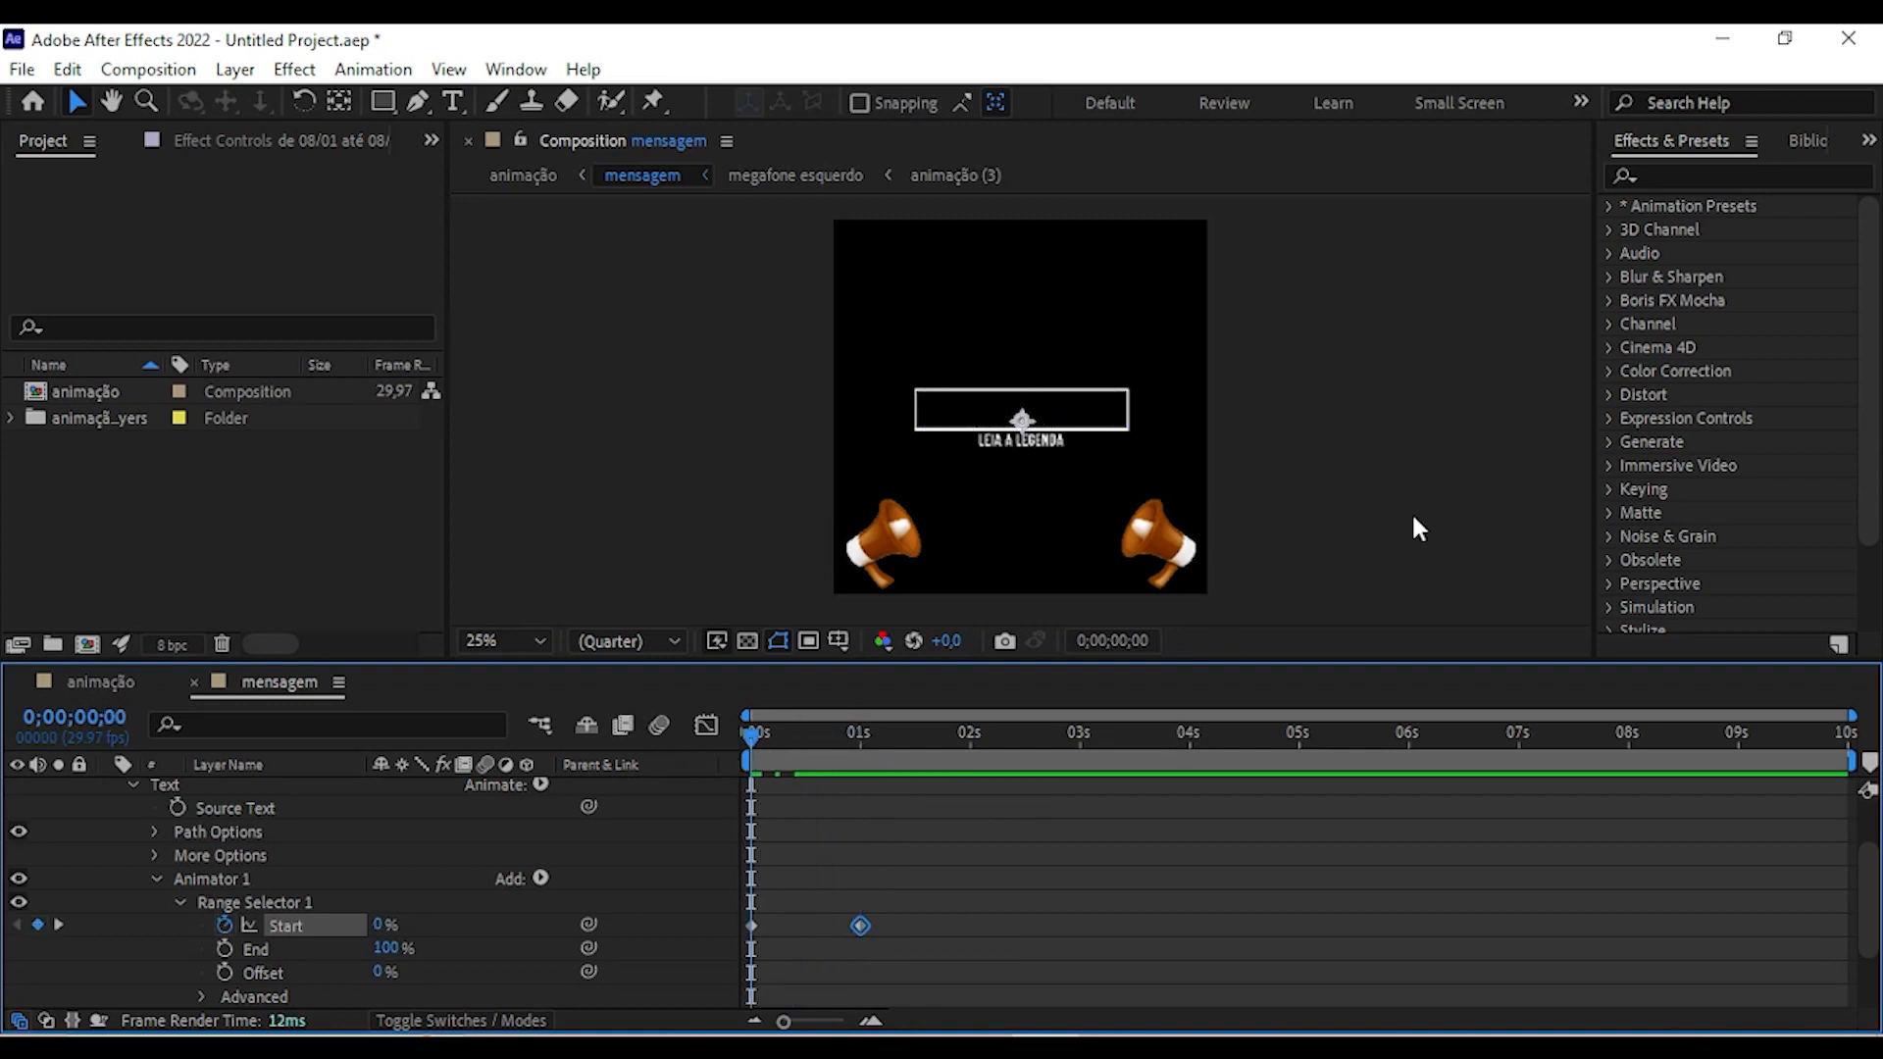
key(space)
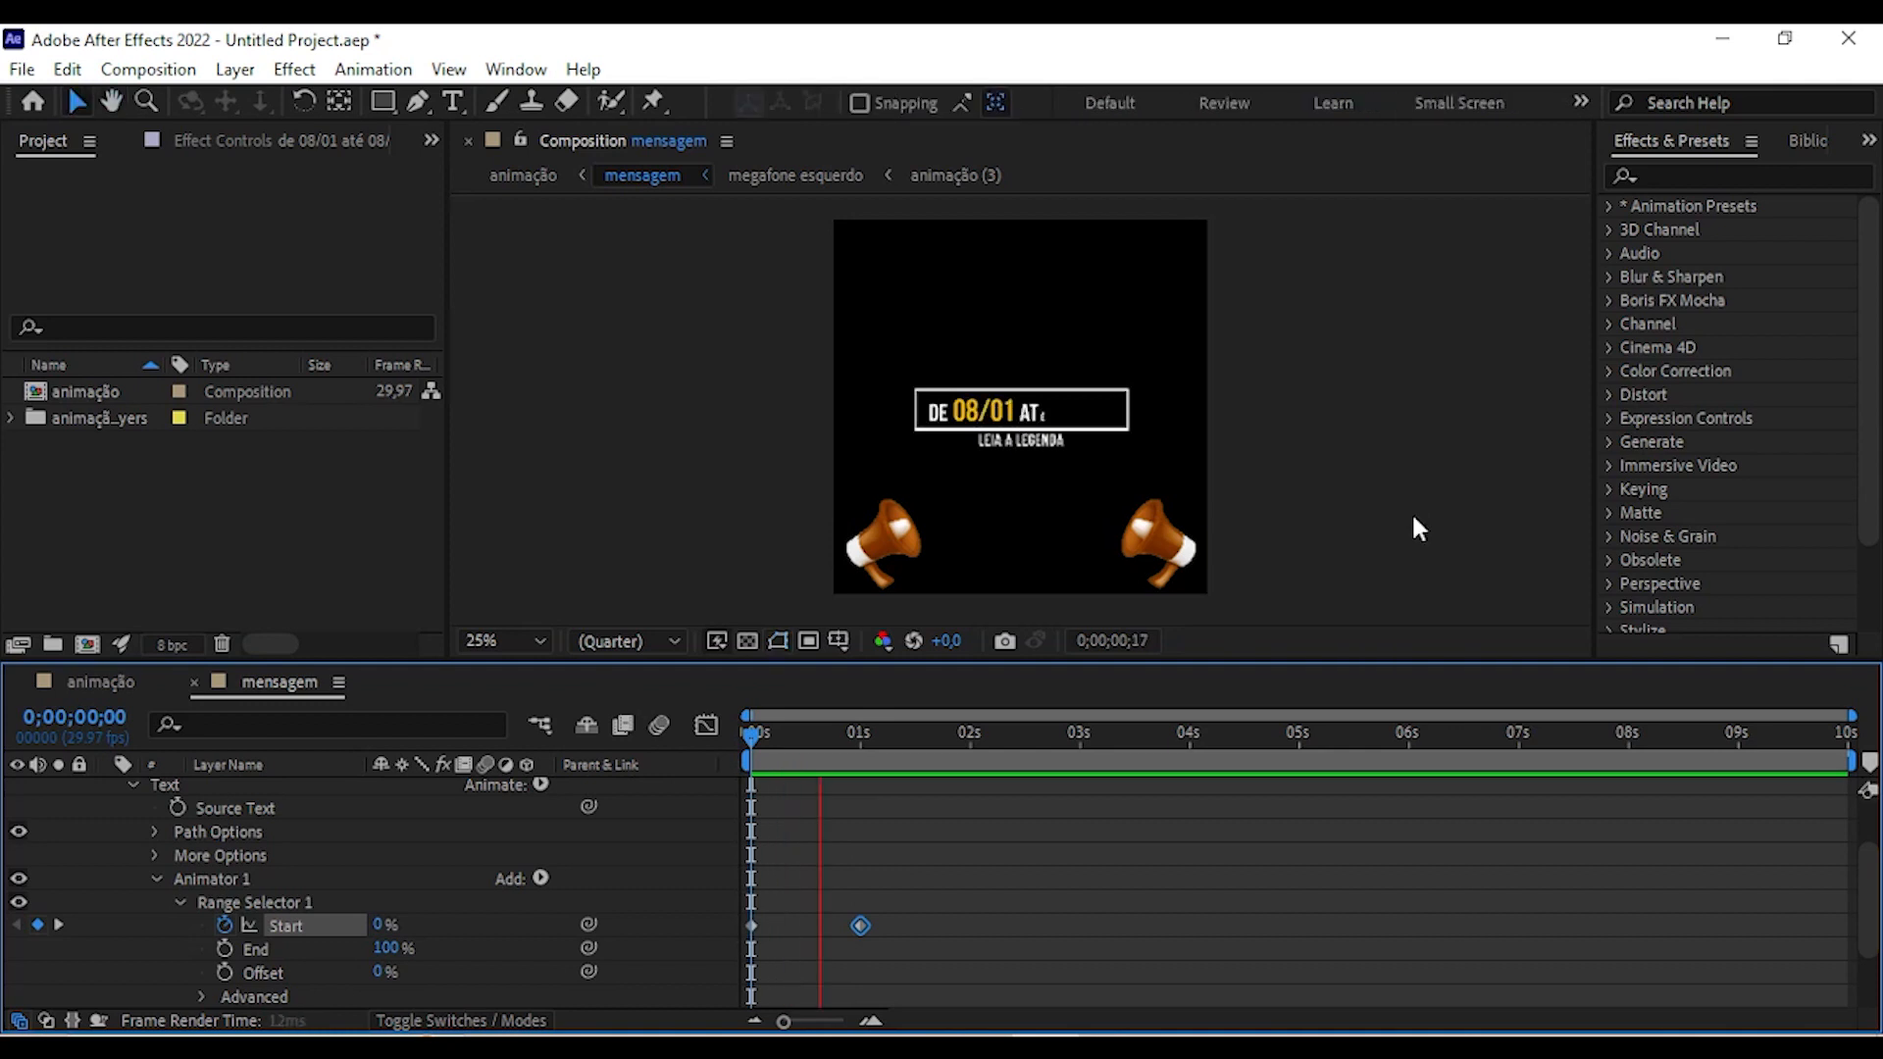
key(space)
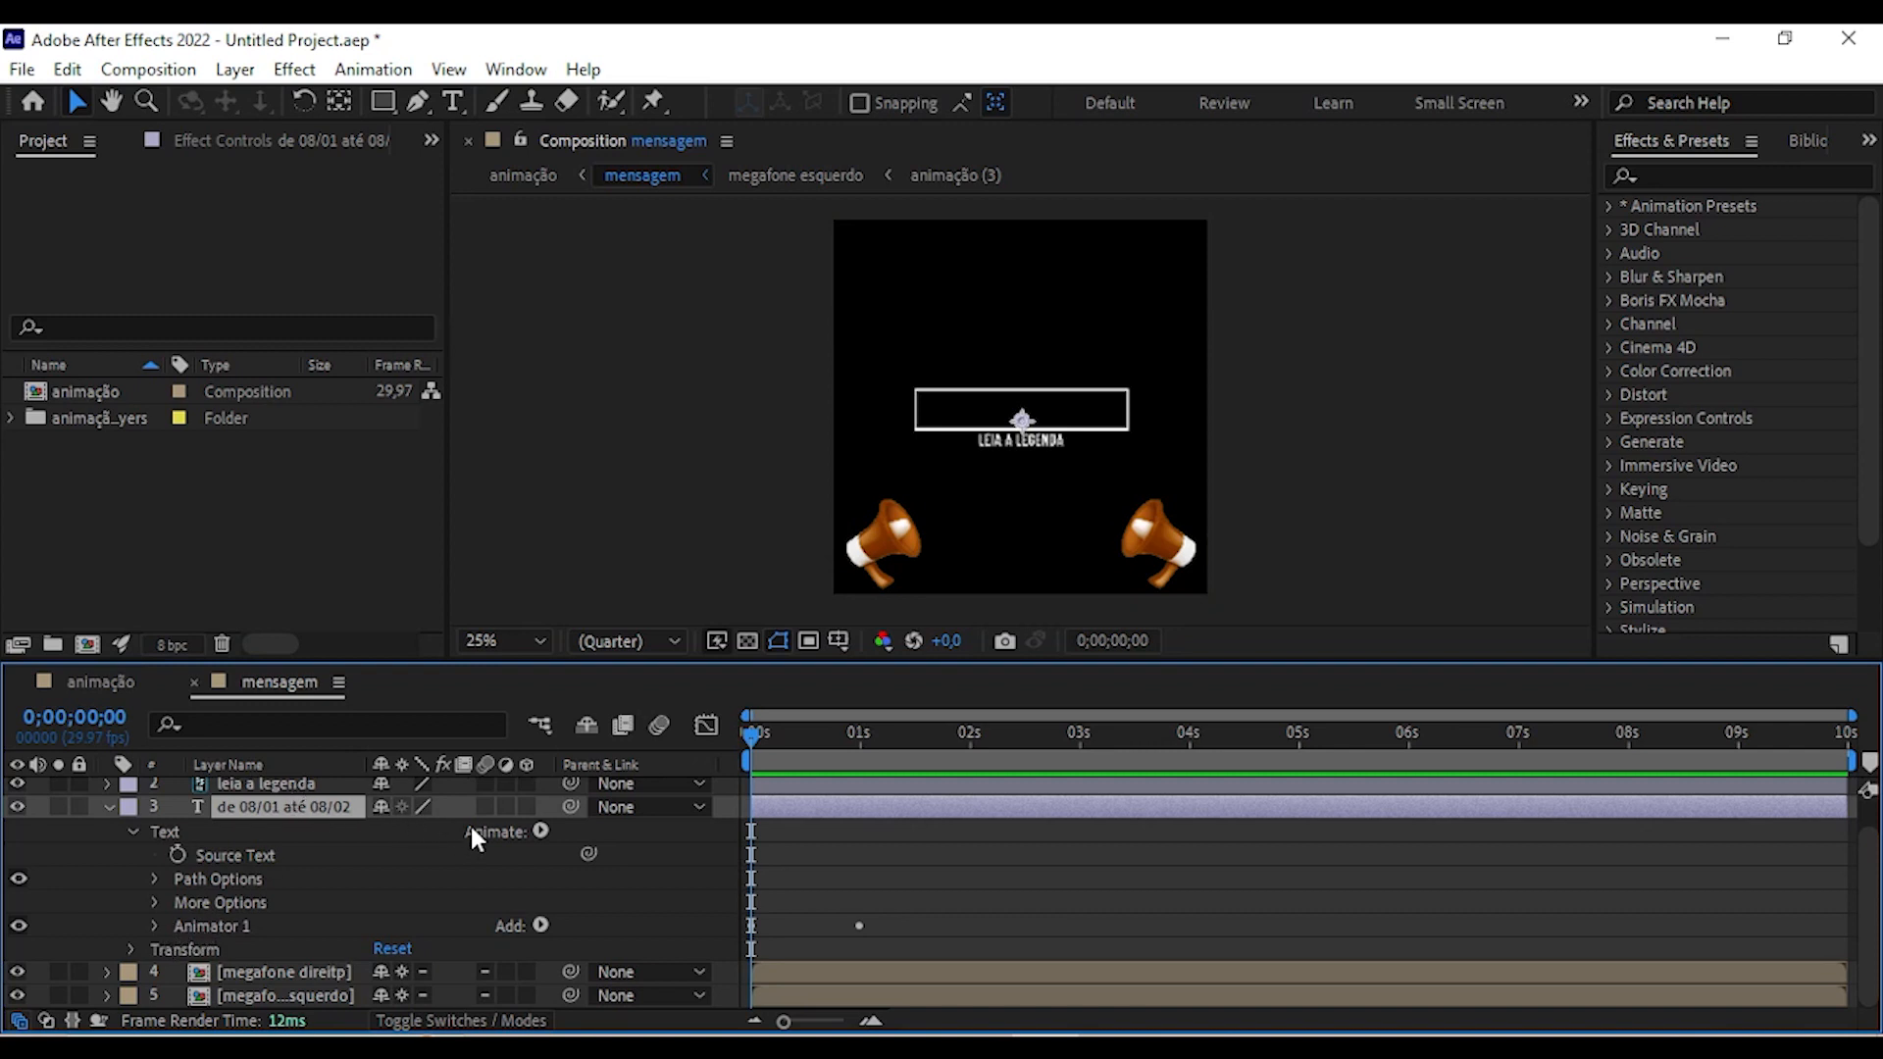
Add a Position text animator to the de 08/01 até 08/02 layer and set its vertical position to -5.
click(540, 831)
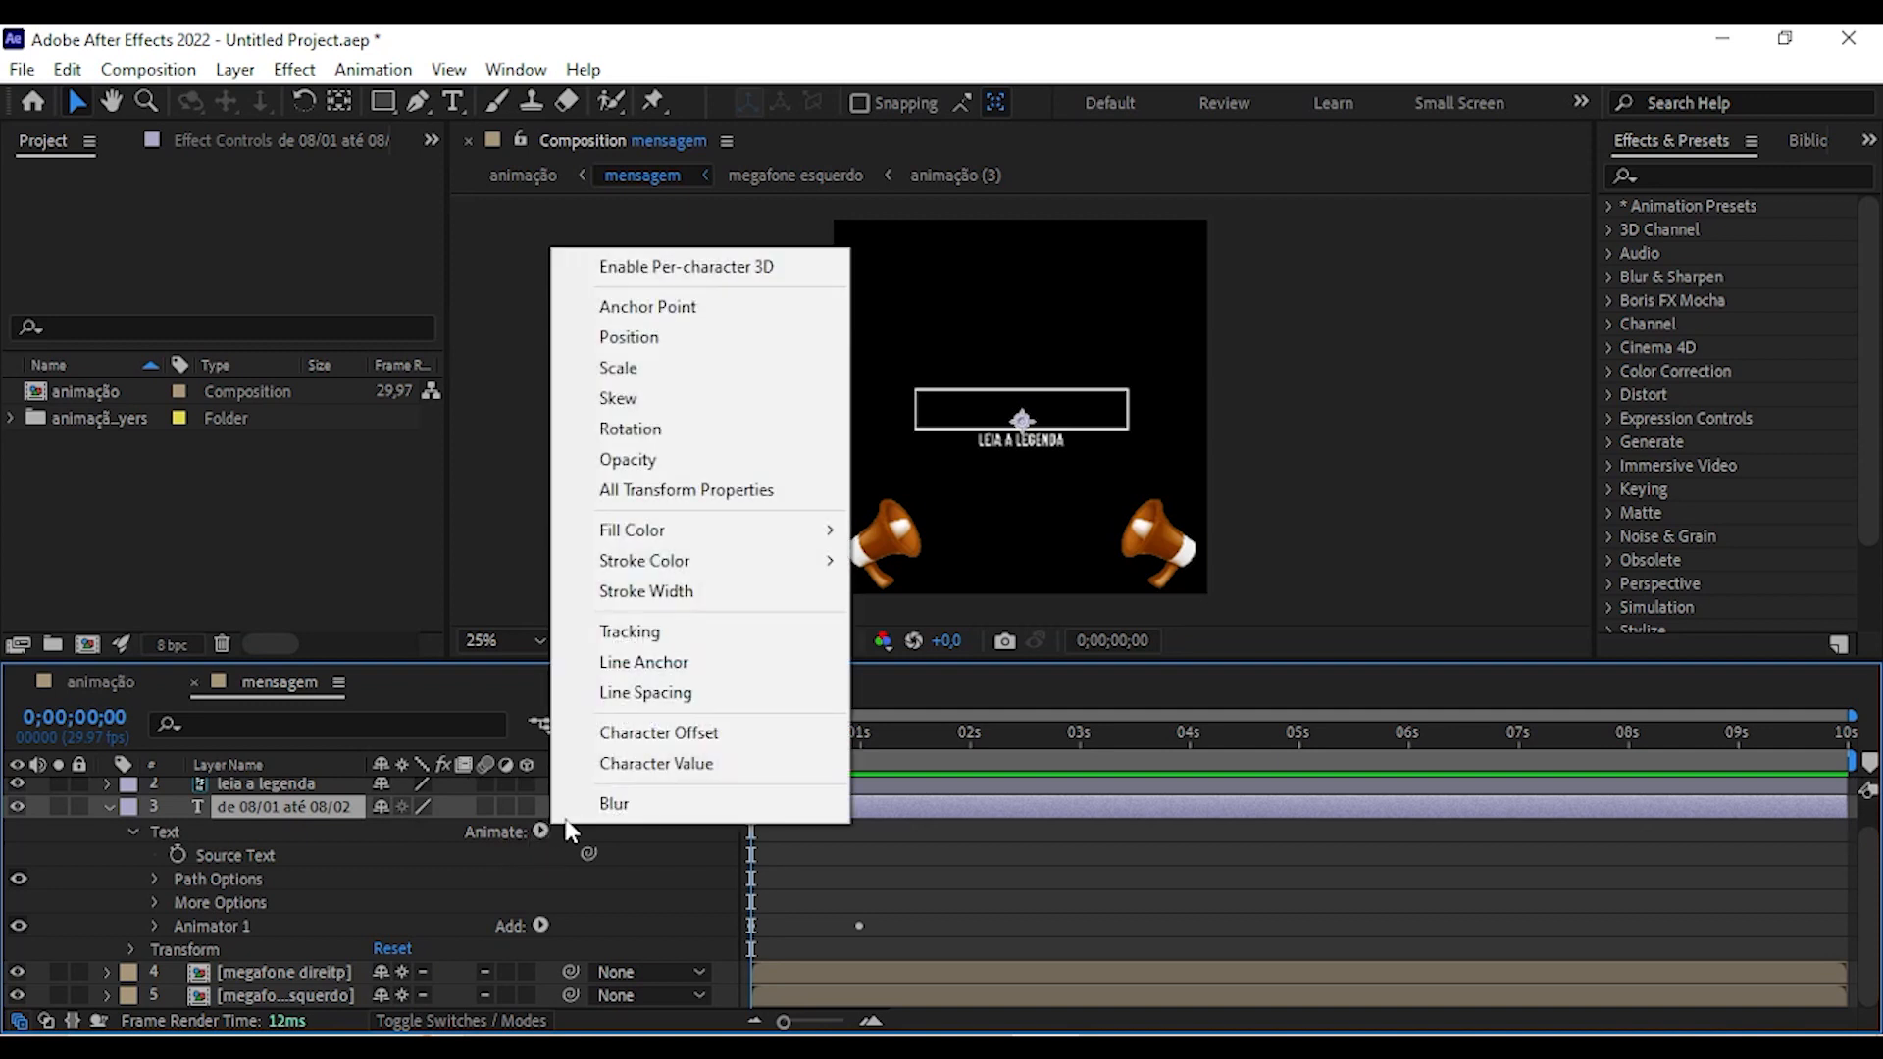
click(667, 344)
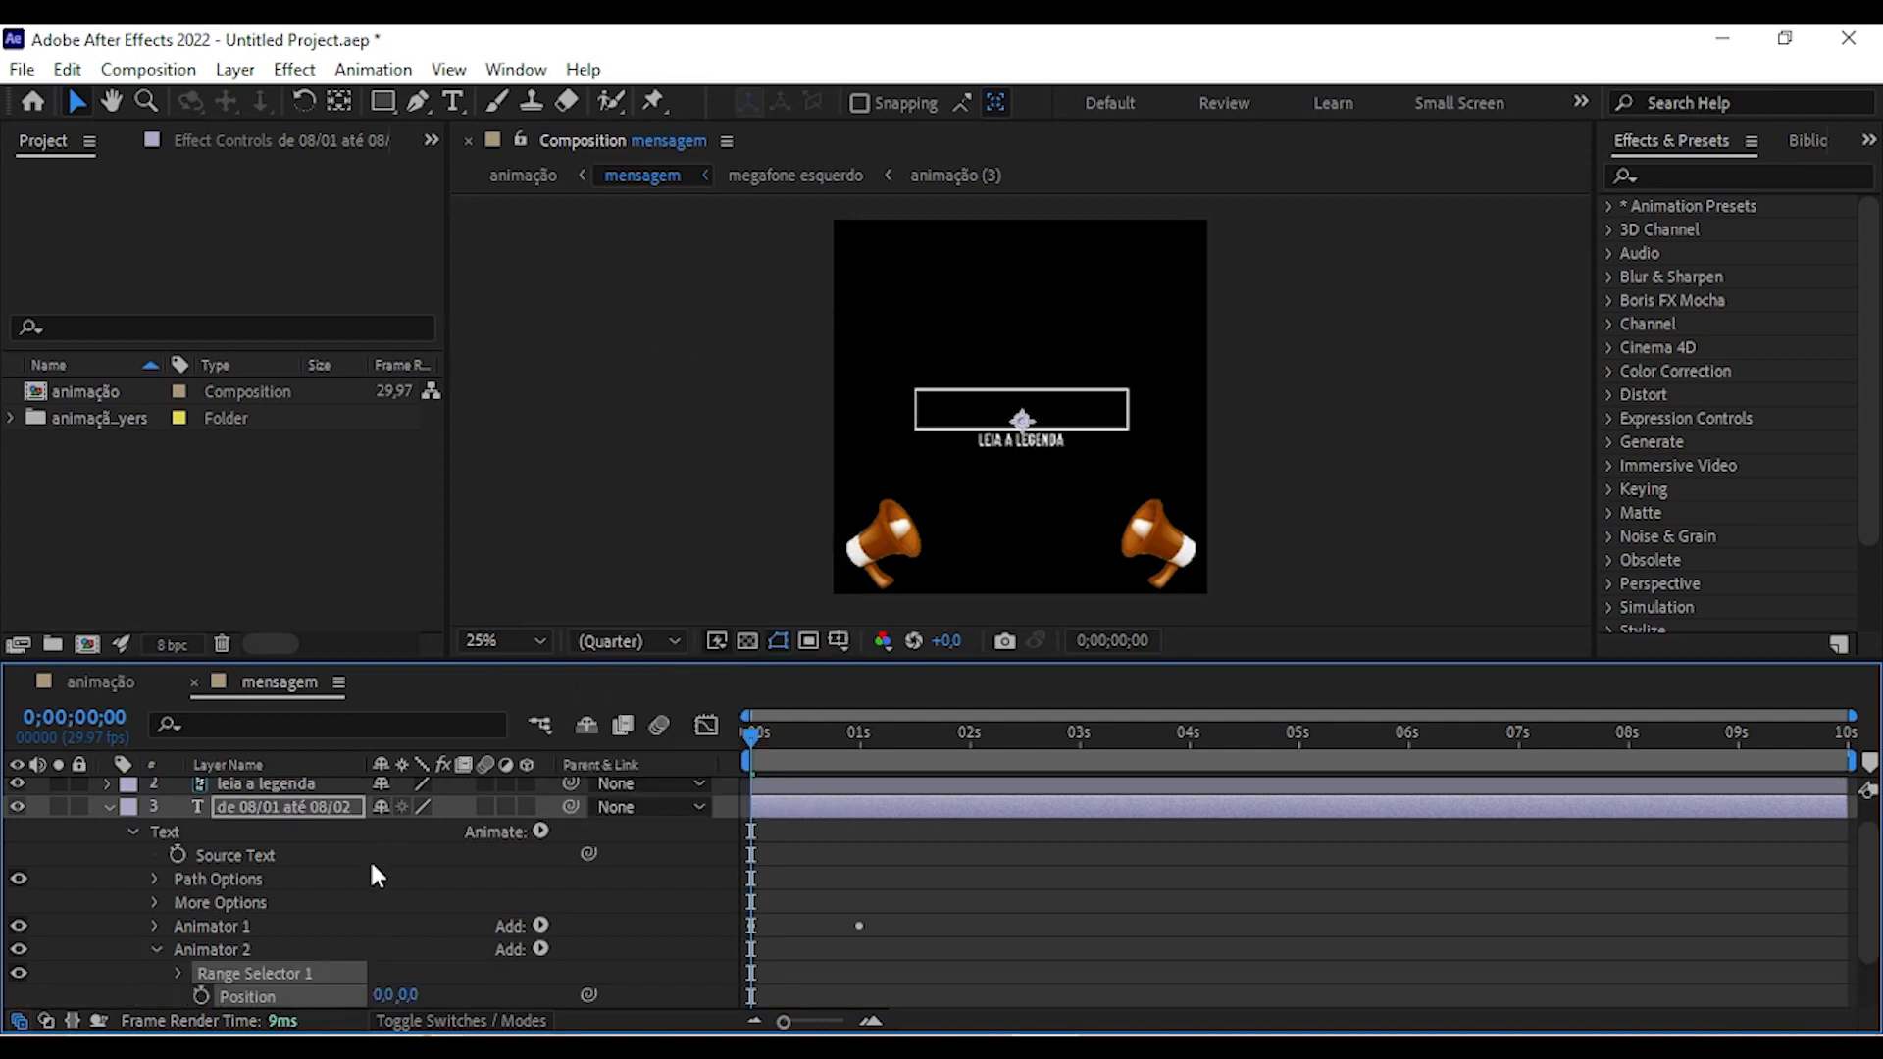
scroll(368, 863, down, 1)
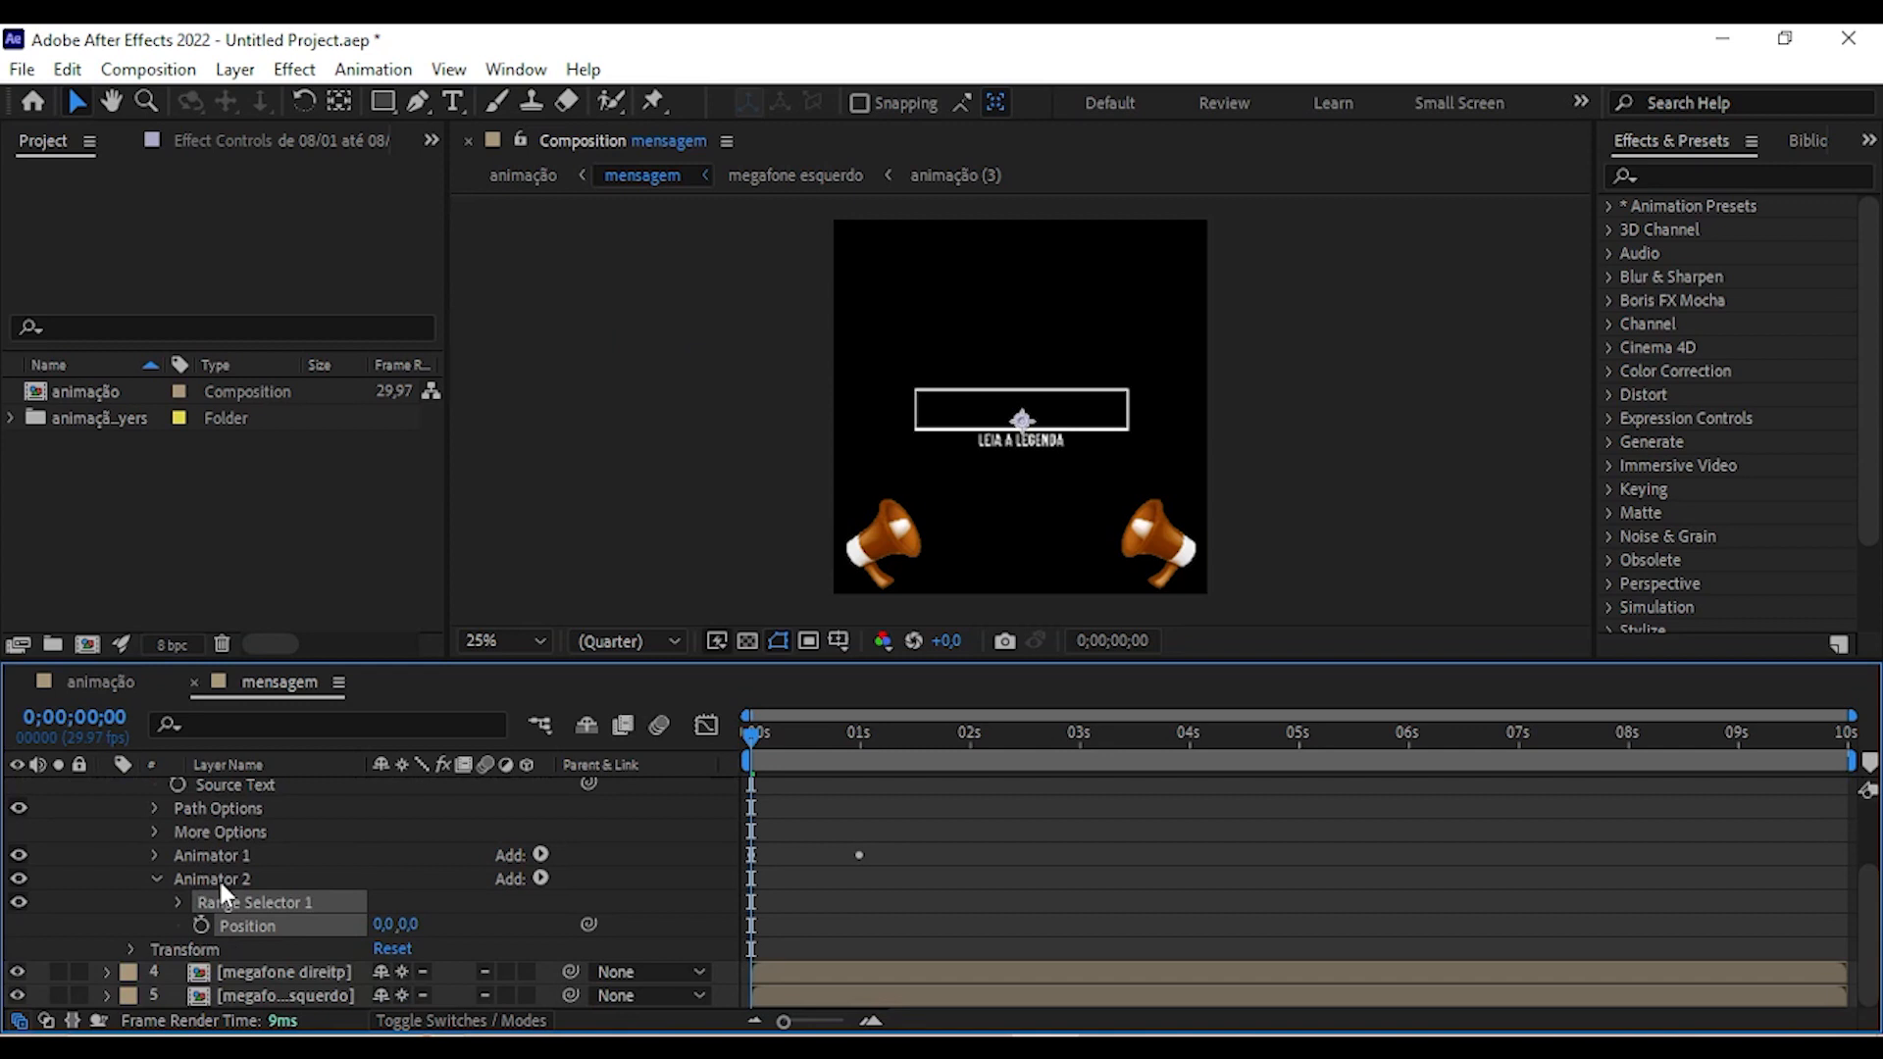
click(432, 953)
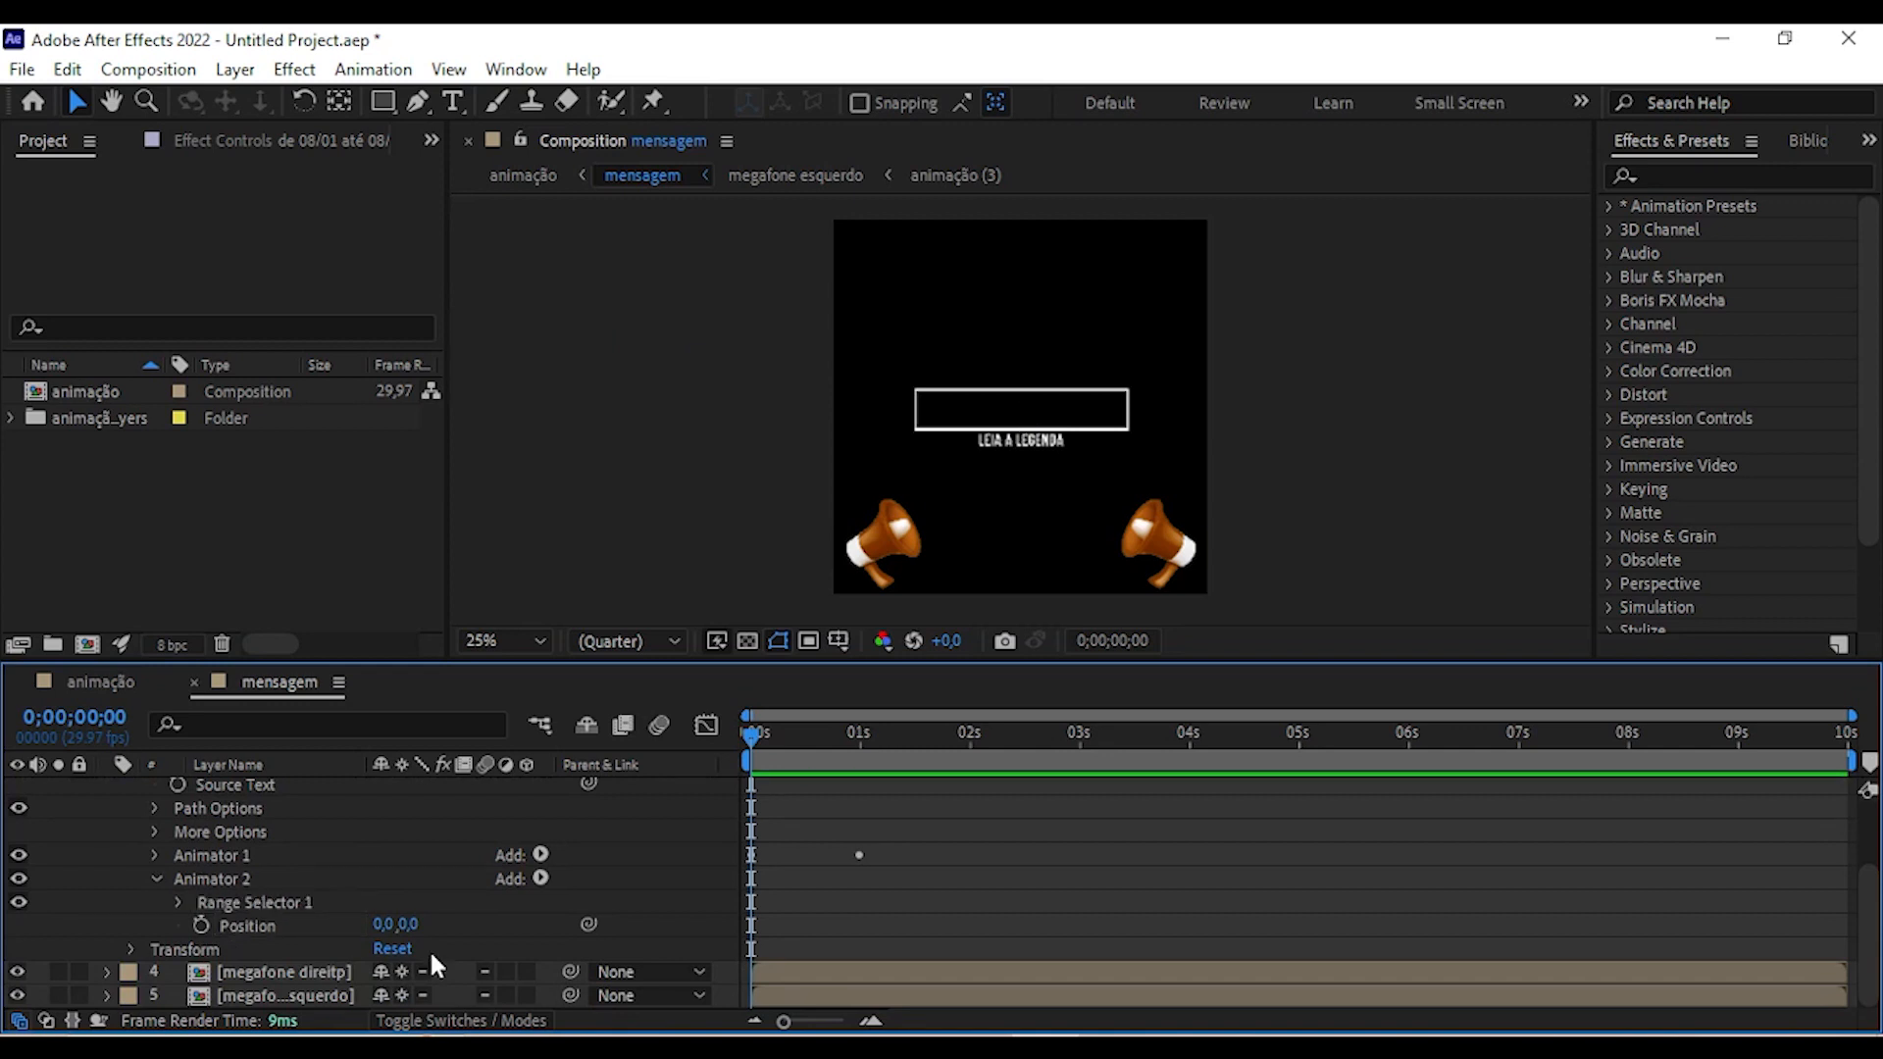
click(410, 925)
text(-5)
key(Return)
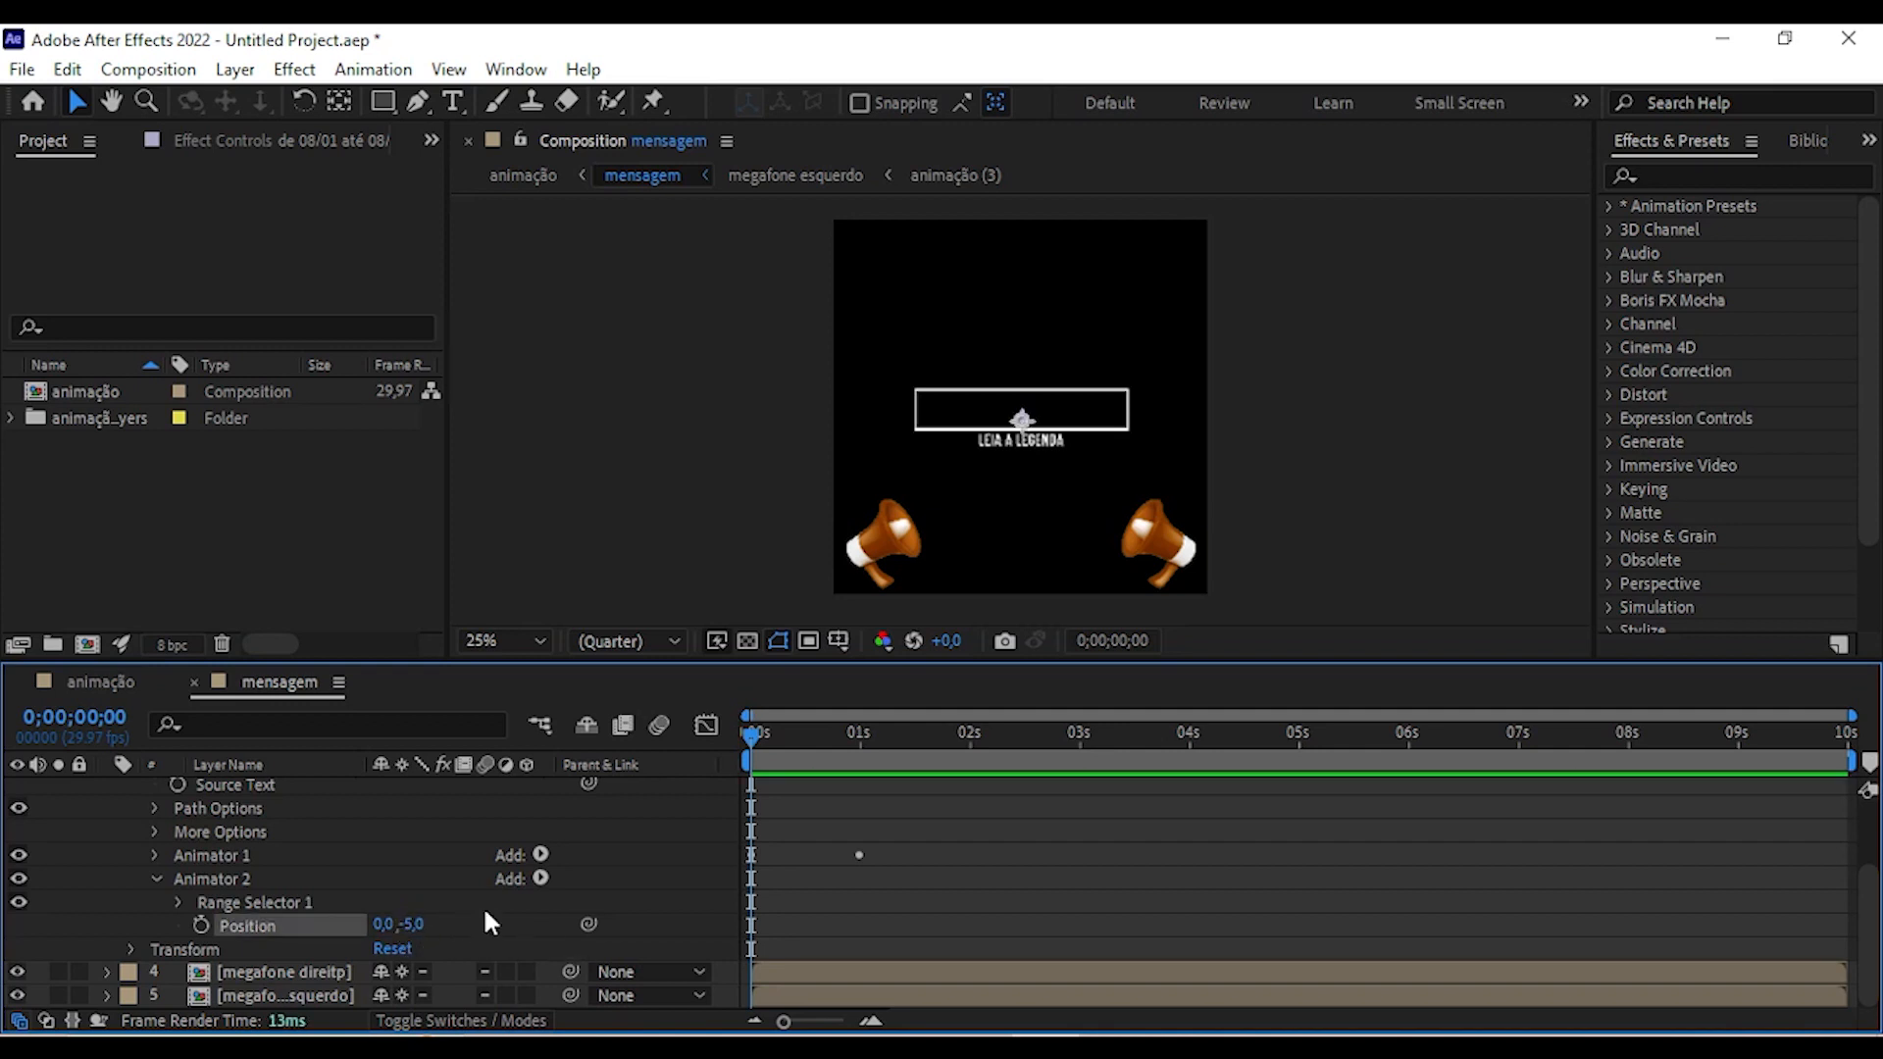
Add a Wiggly selector to the date text's position animator.
click(539, 878)
mouse_move(616, 927)
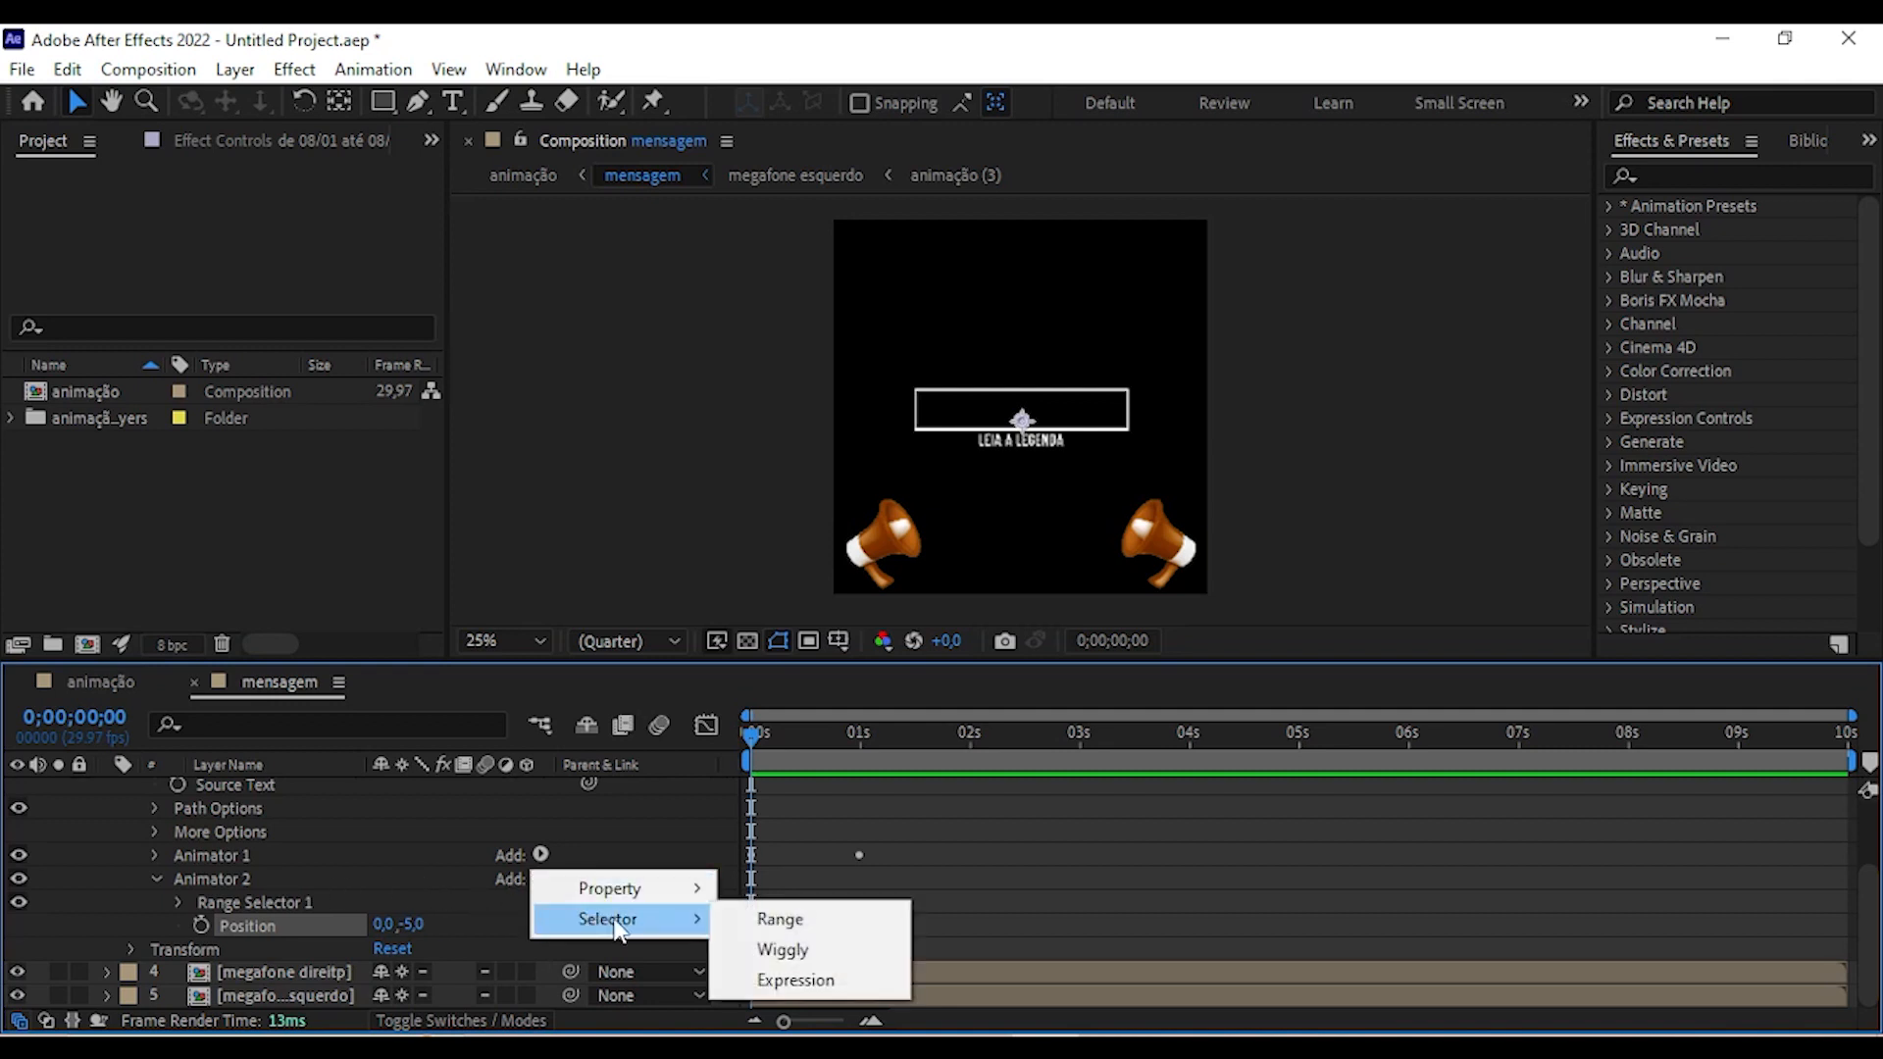
click(790, 956)
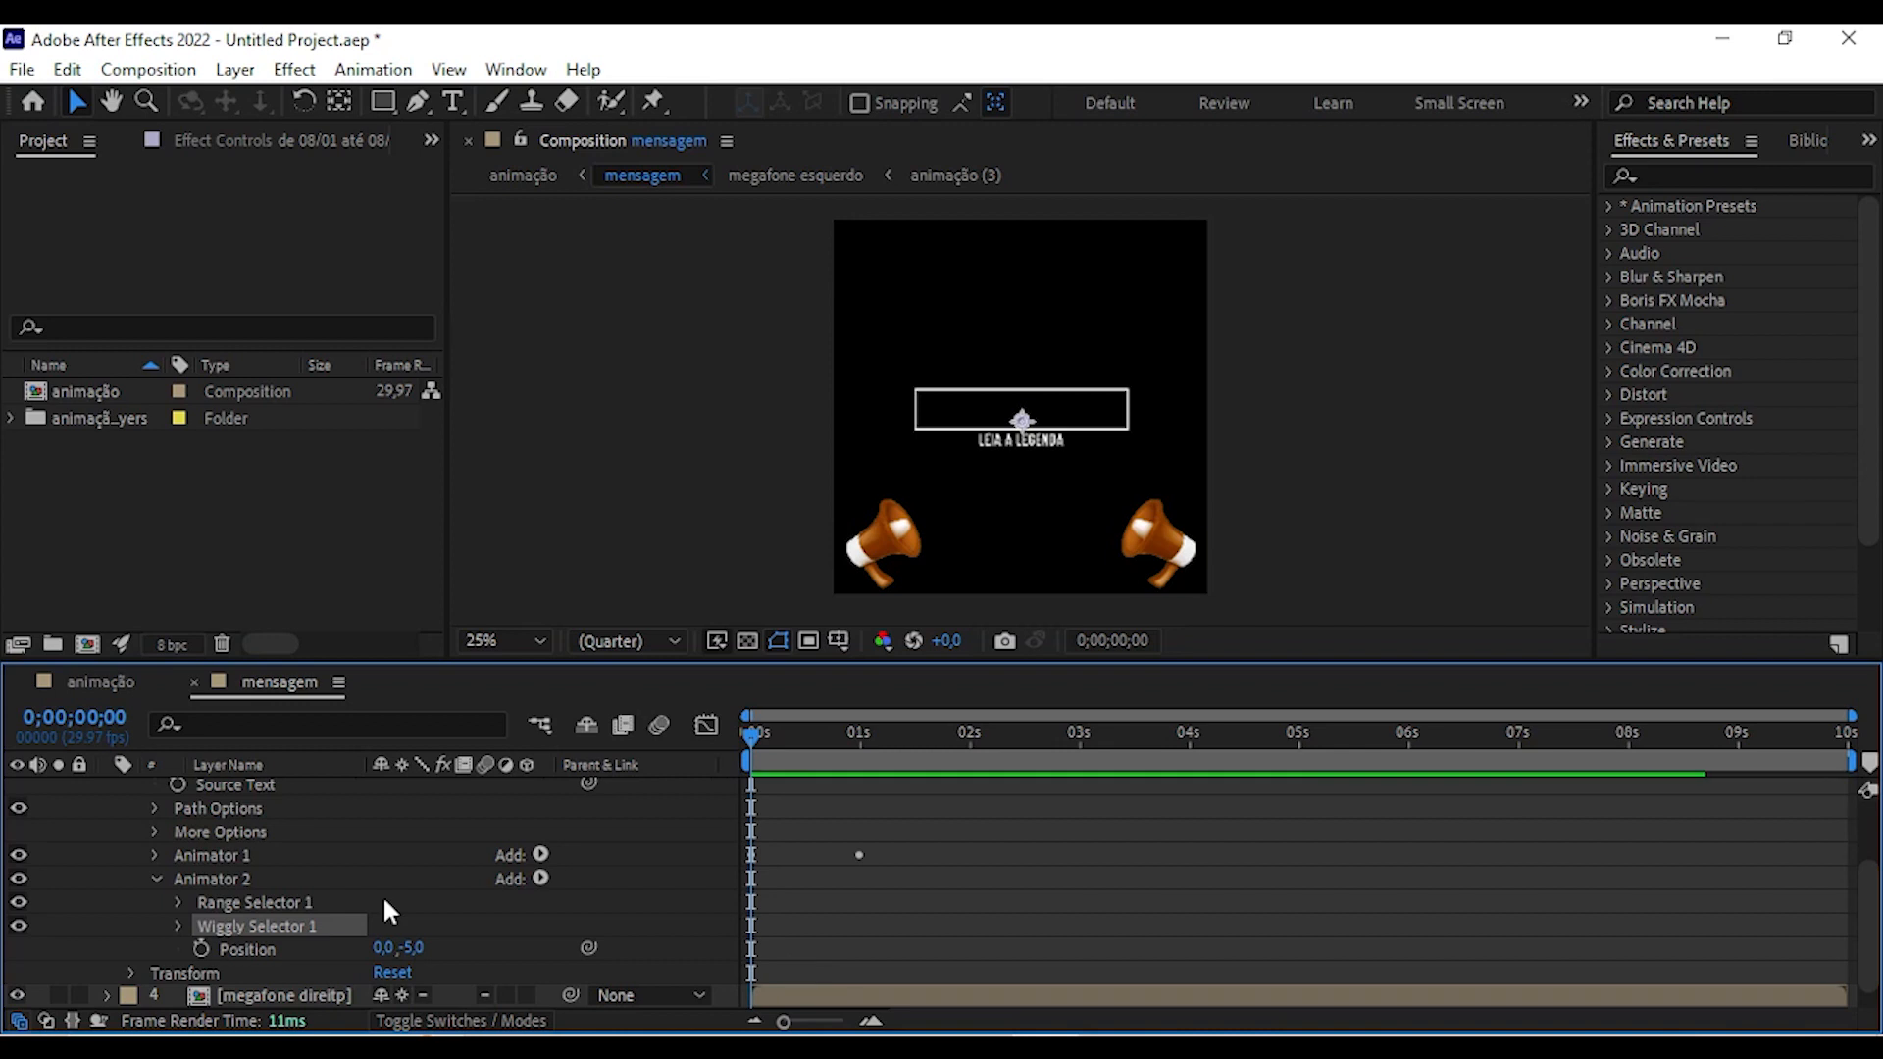
Delete the Range Selector from the date text's position animator and set its Wiggly Selector to 3 wiggles per second.
click(278, 900)
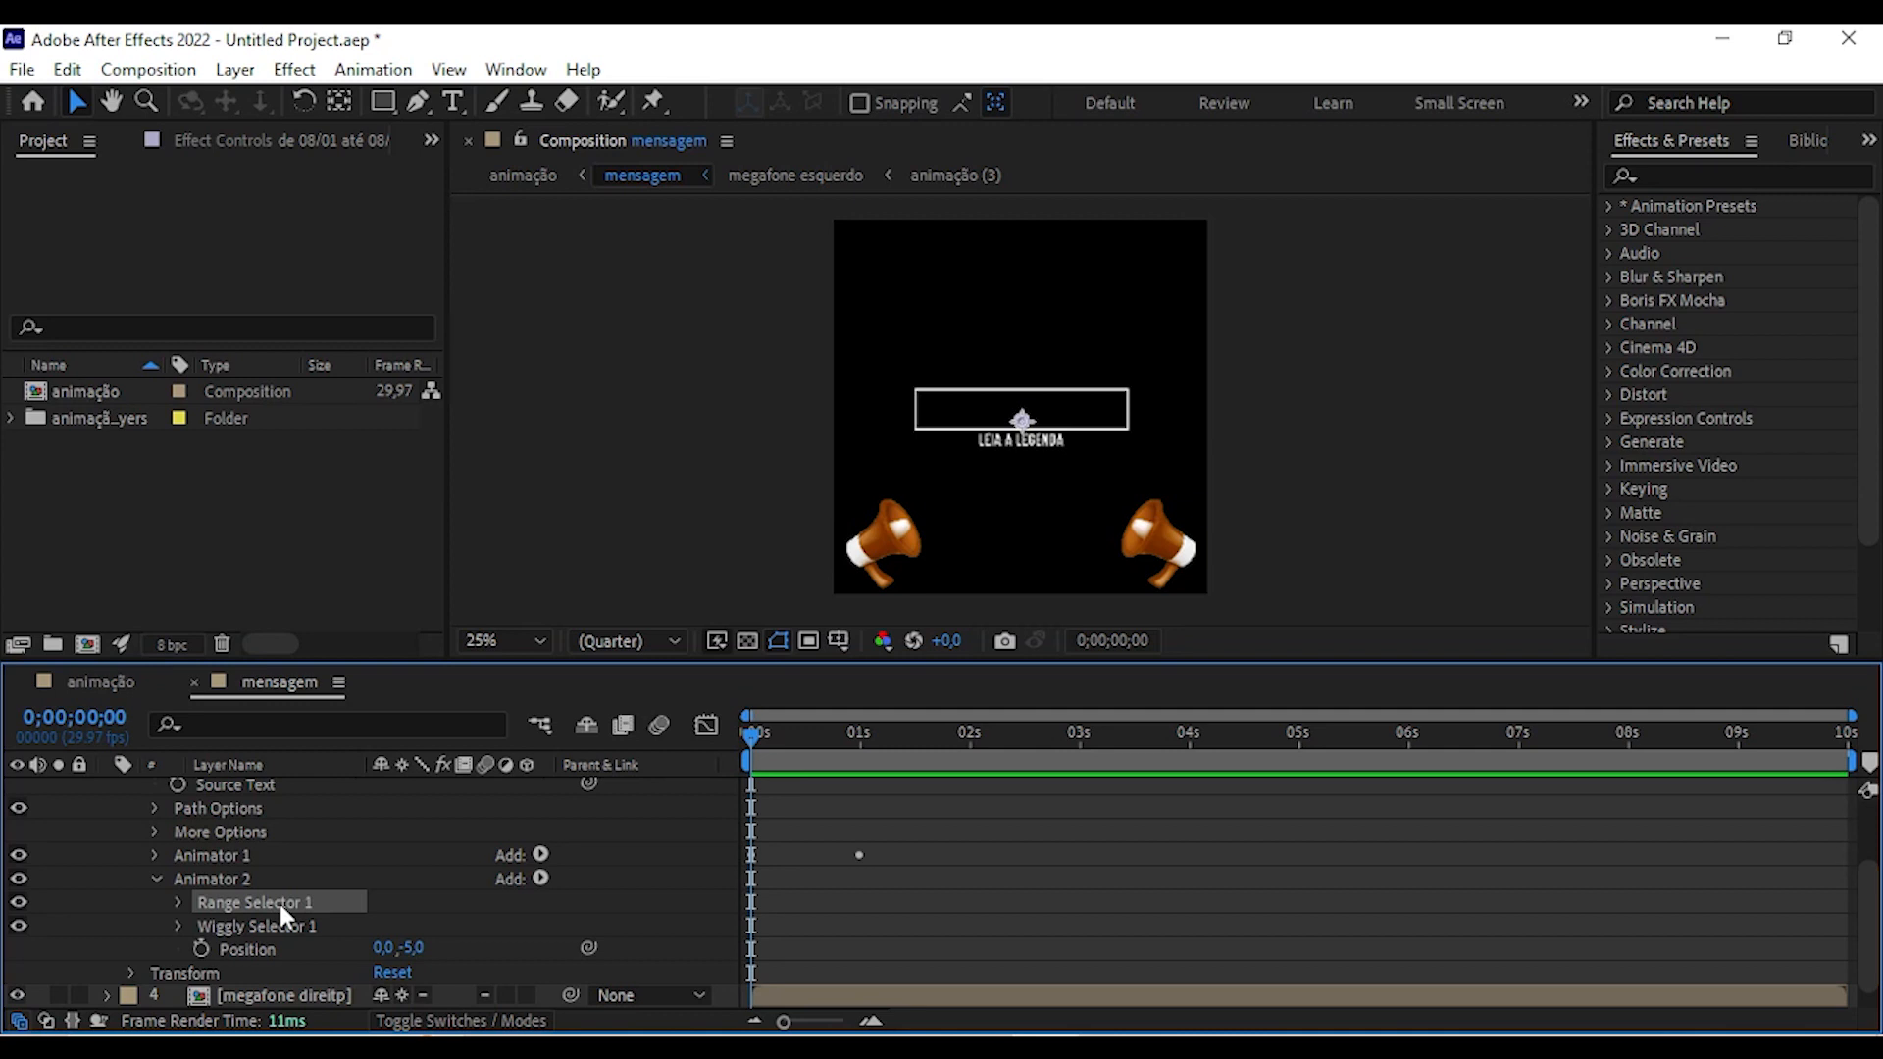
key(Delete)
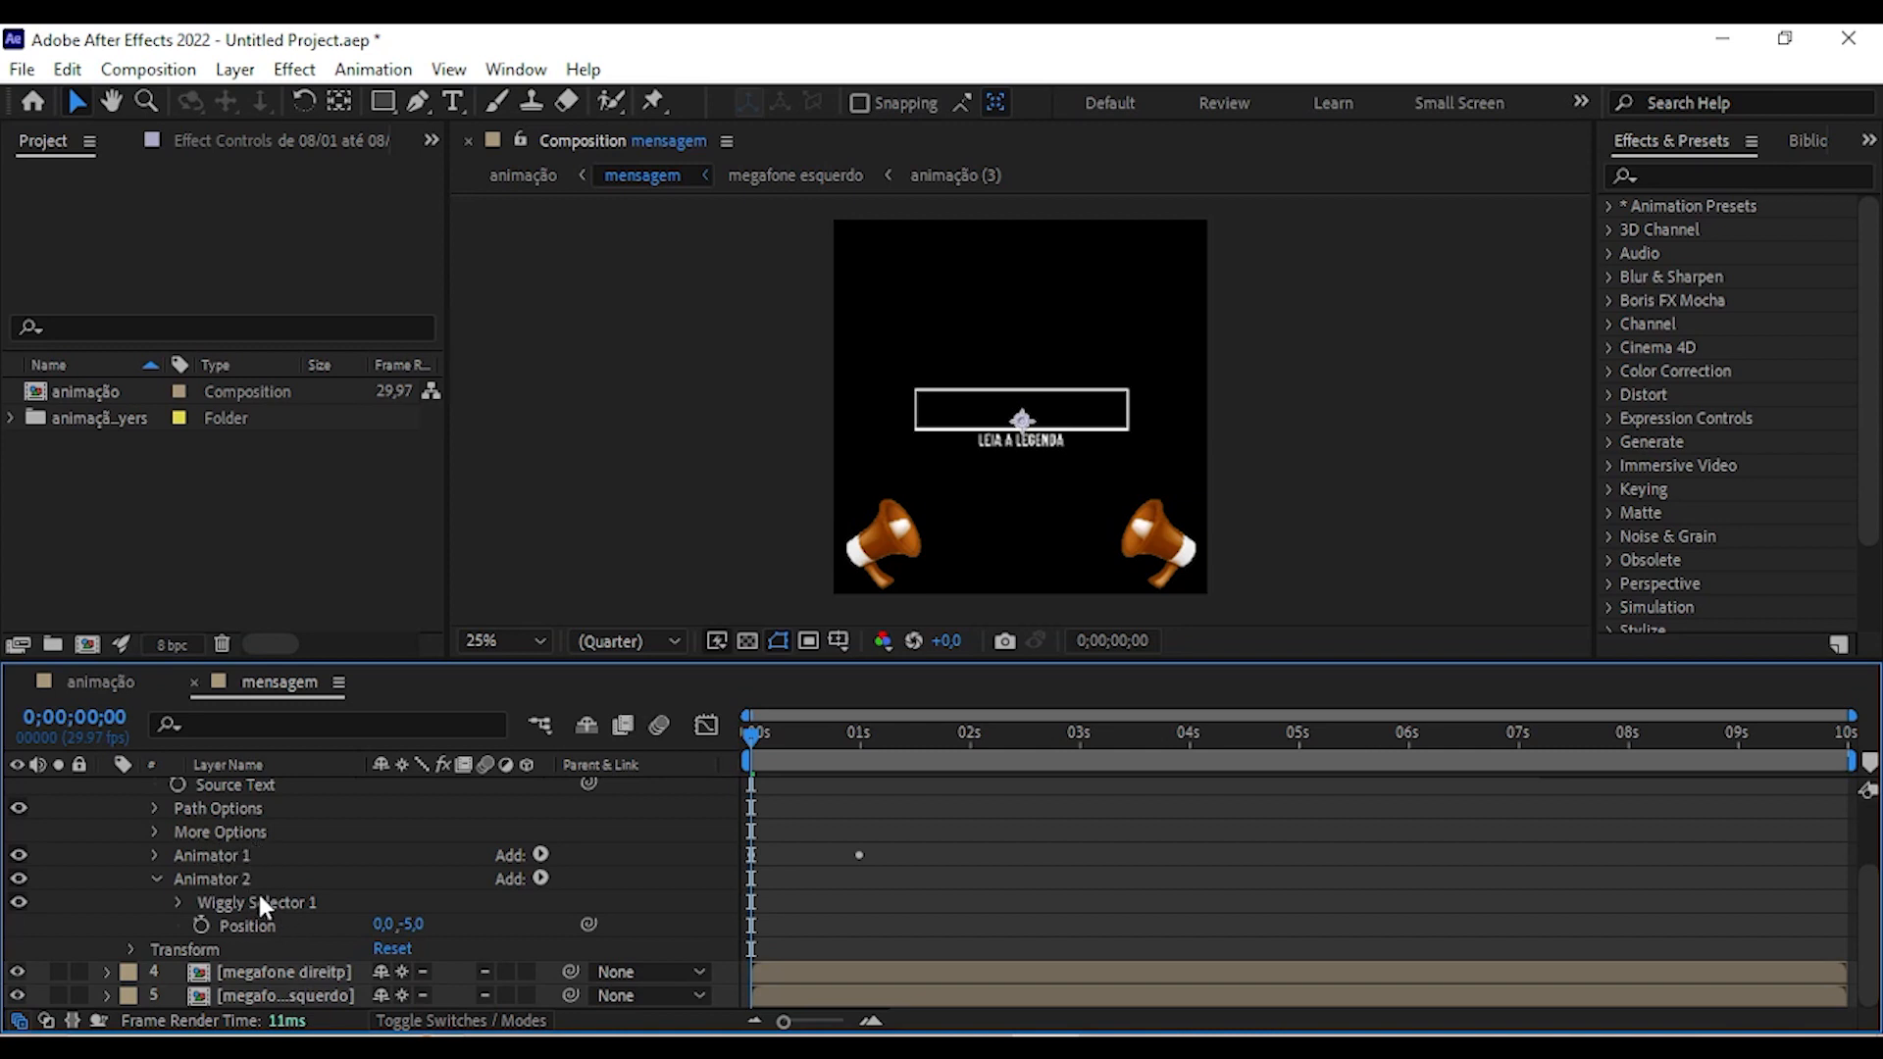
click(177, 902)
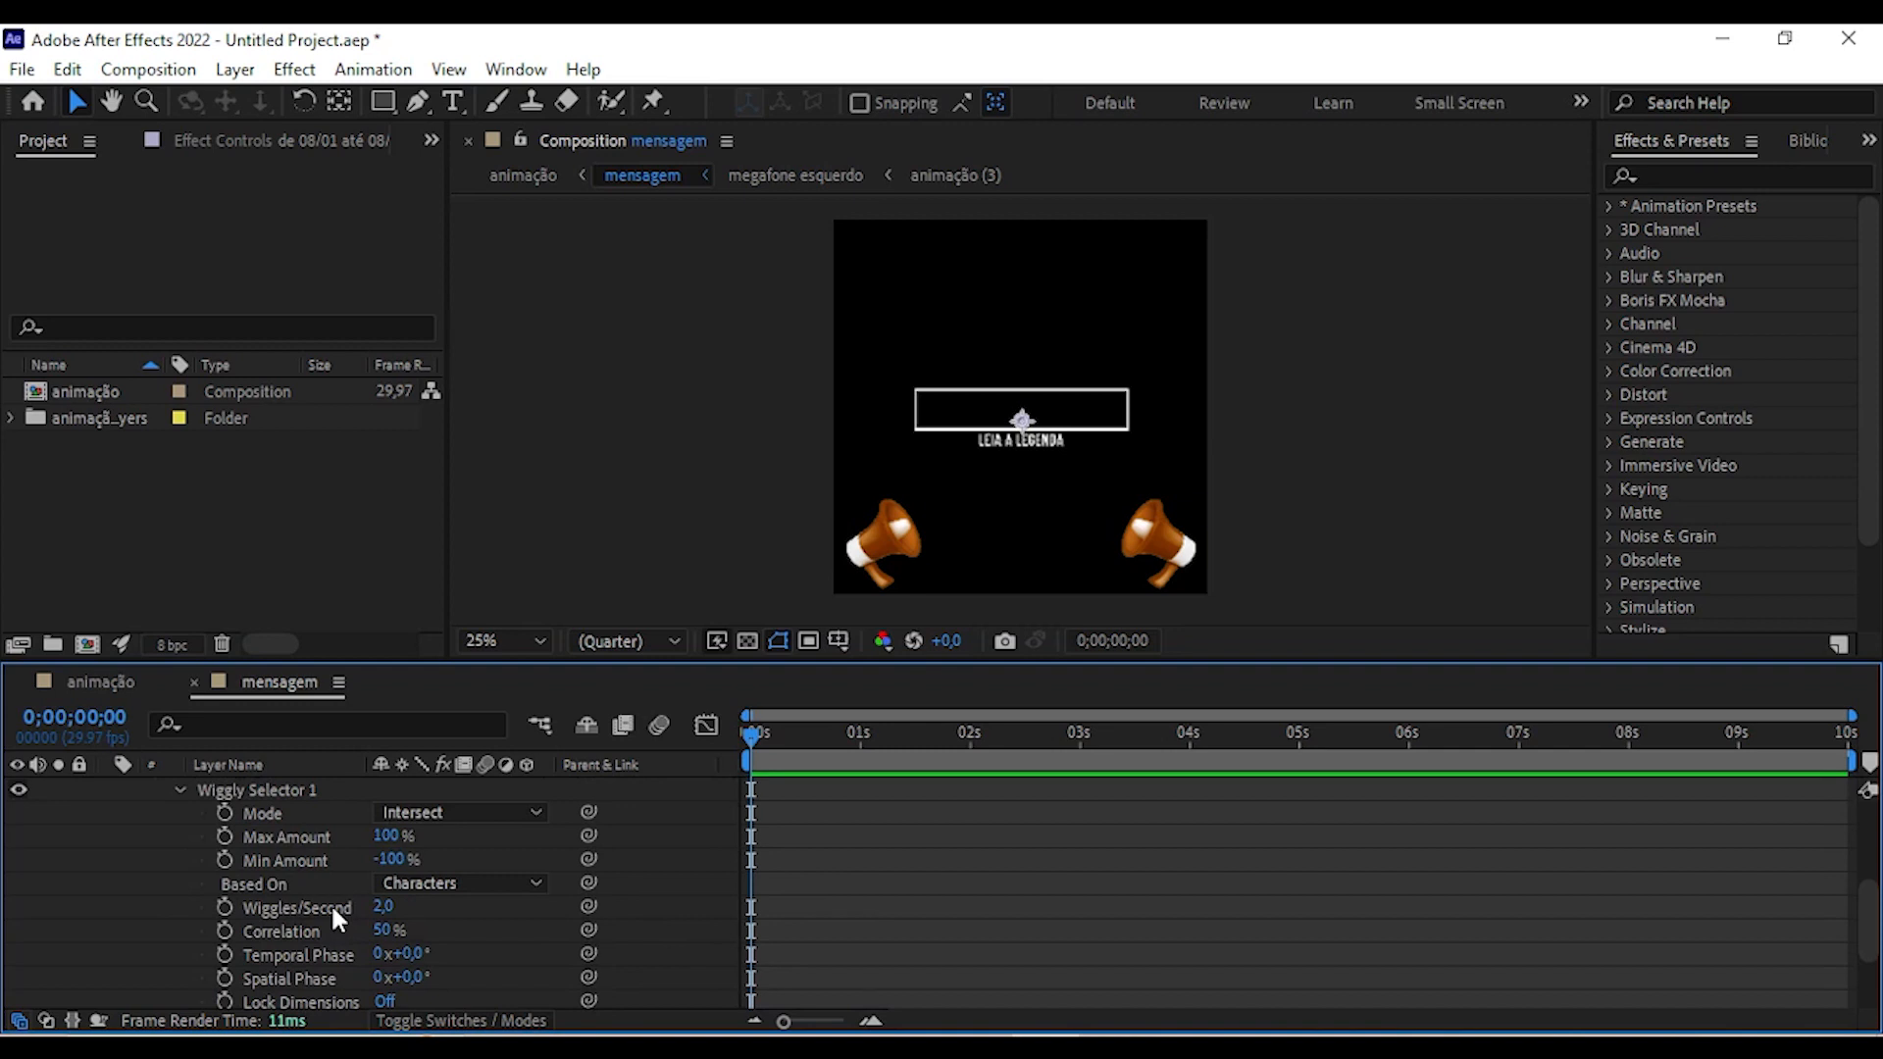
click(385, 904)
text(3)
key(Return)
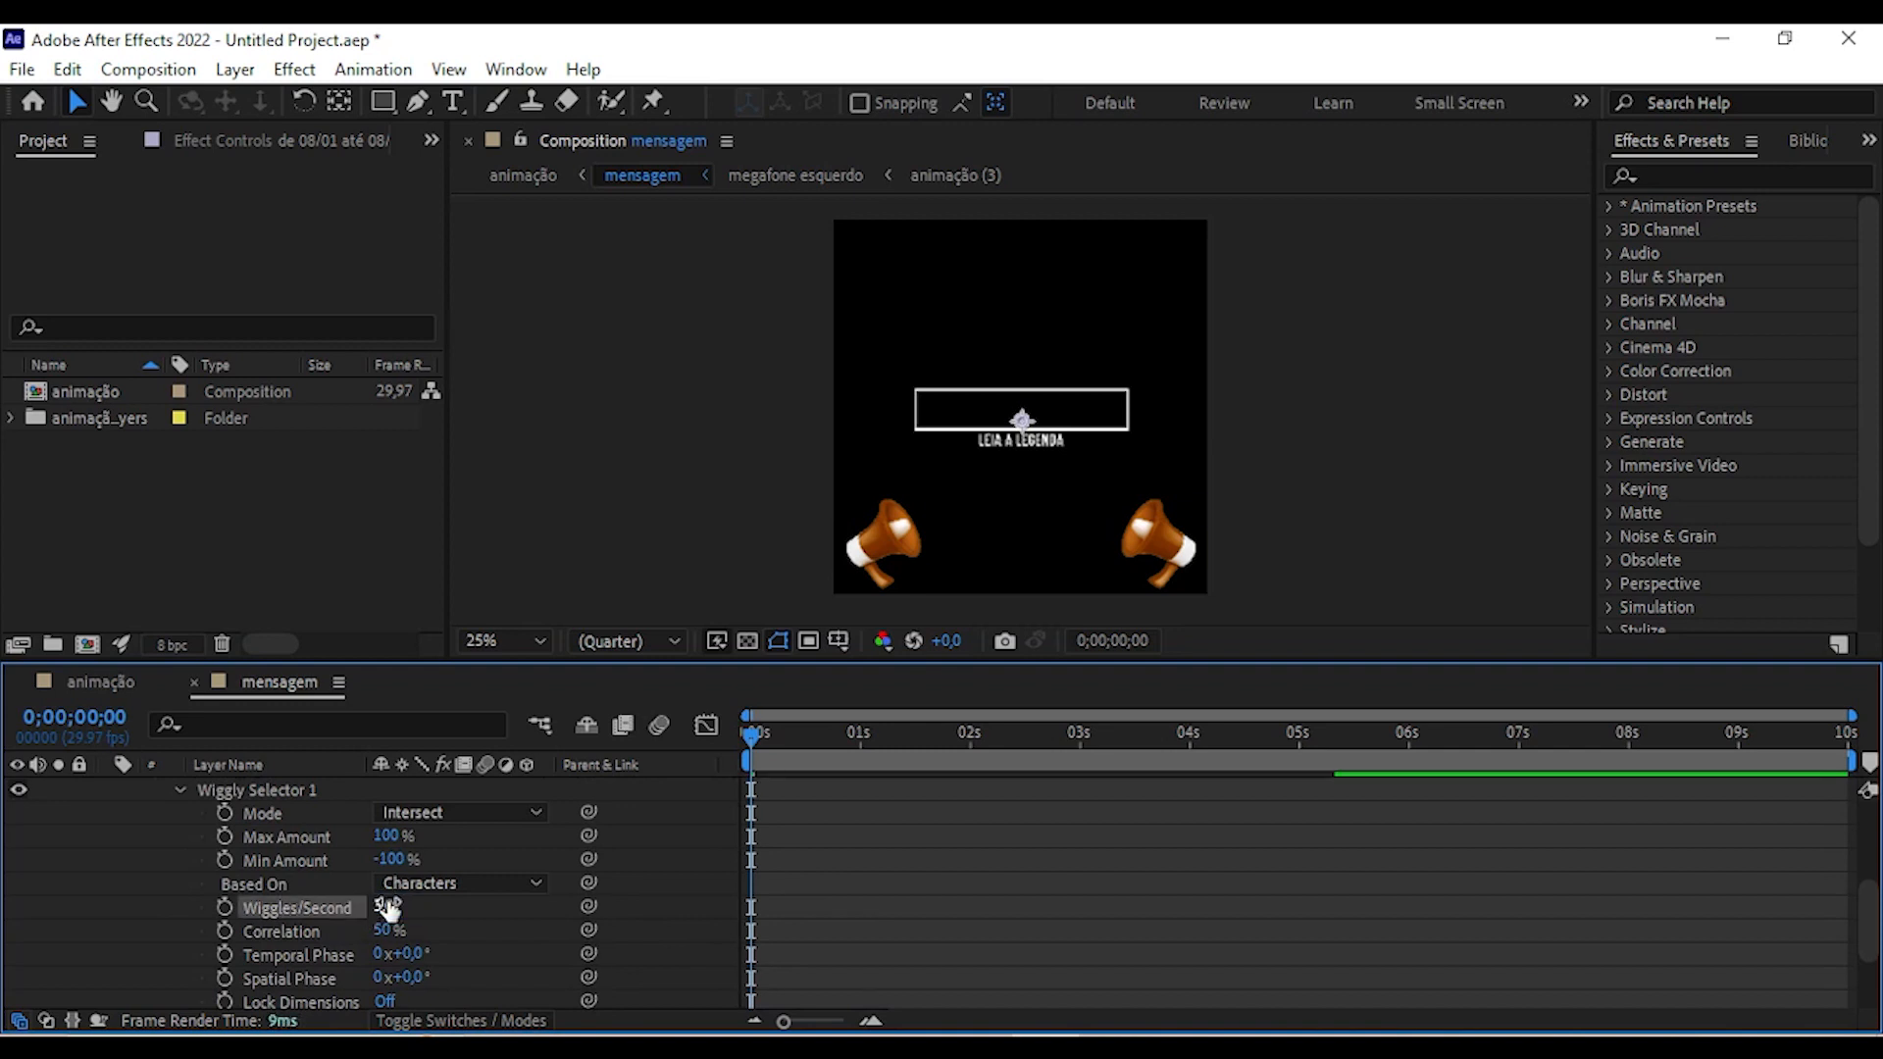
Preview the date text's combined scale and wiggle animation.
key(space)
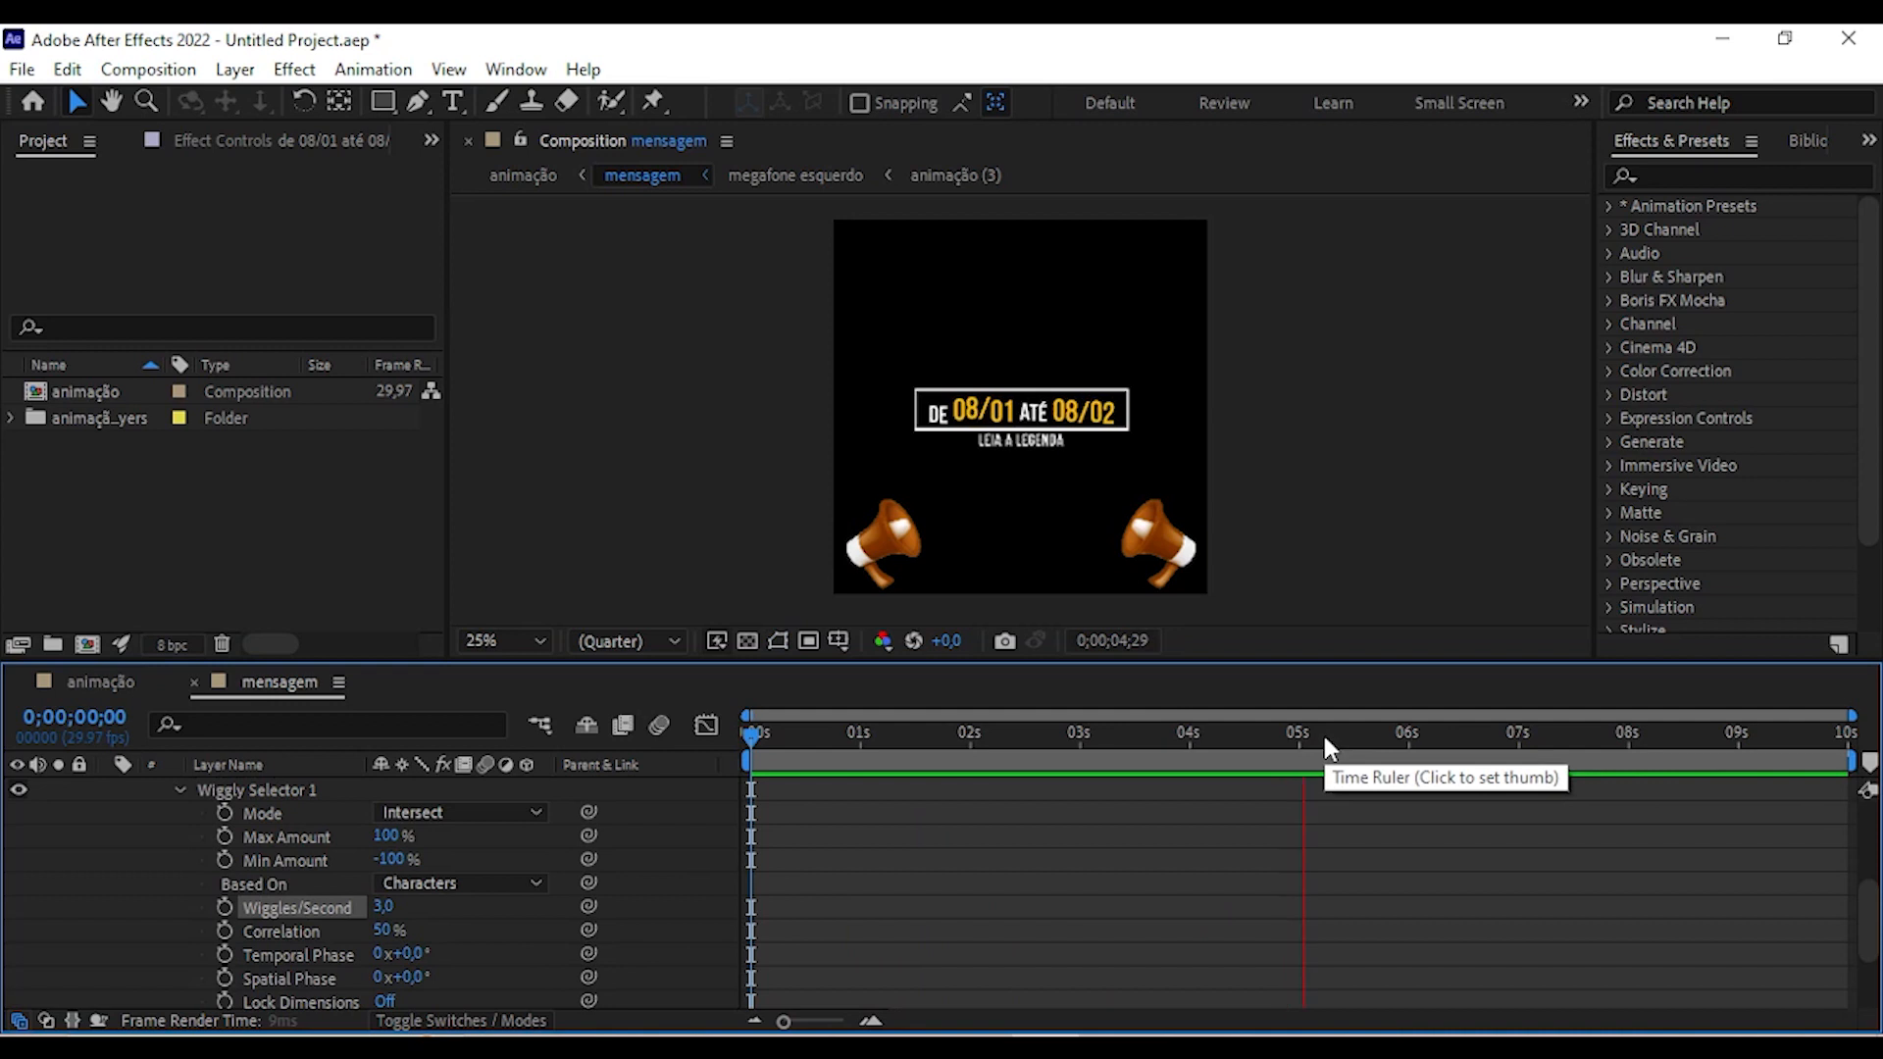
key(space)
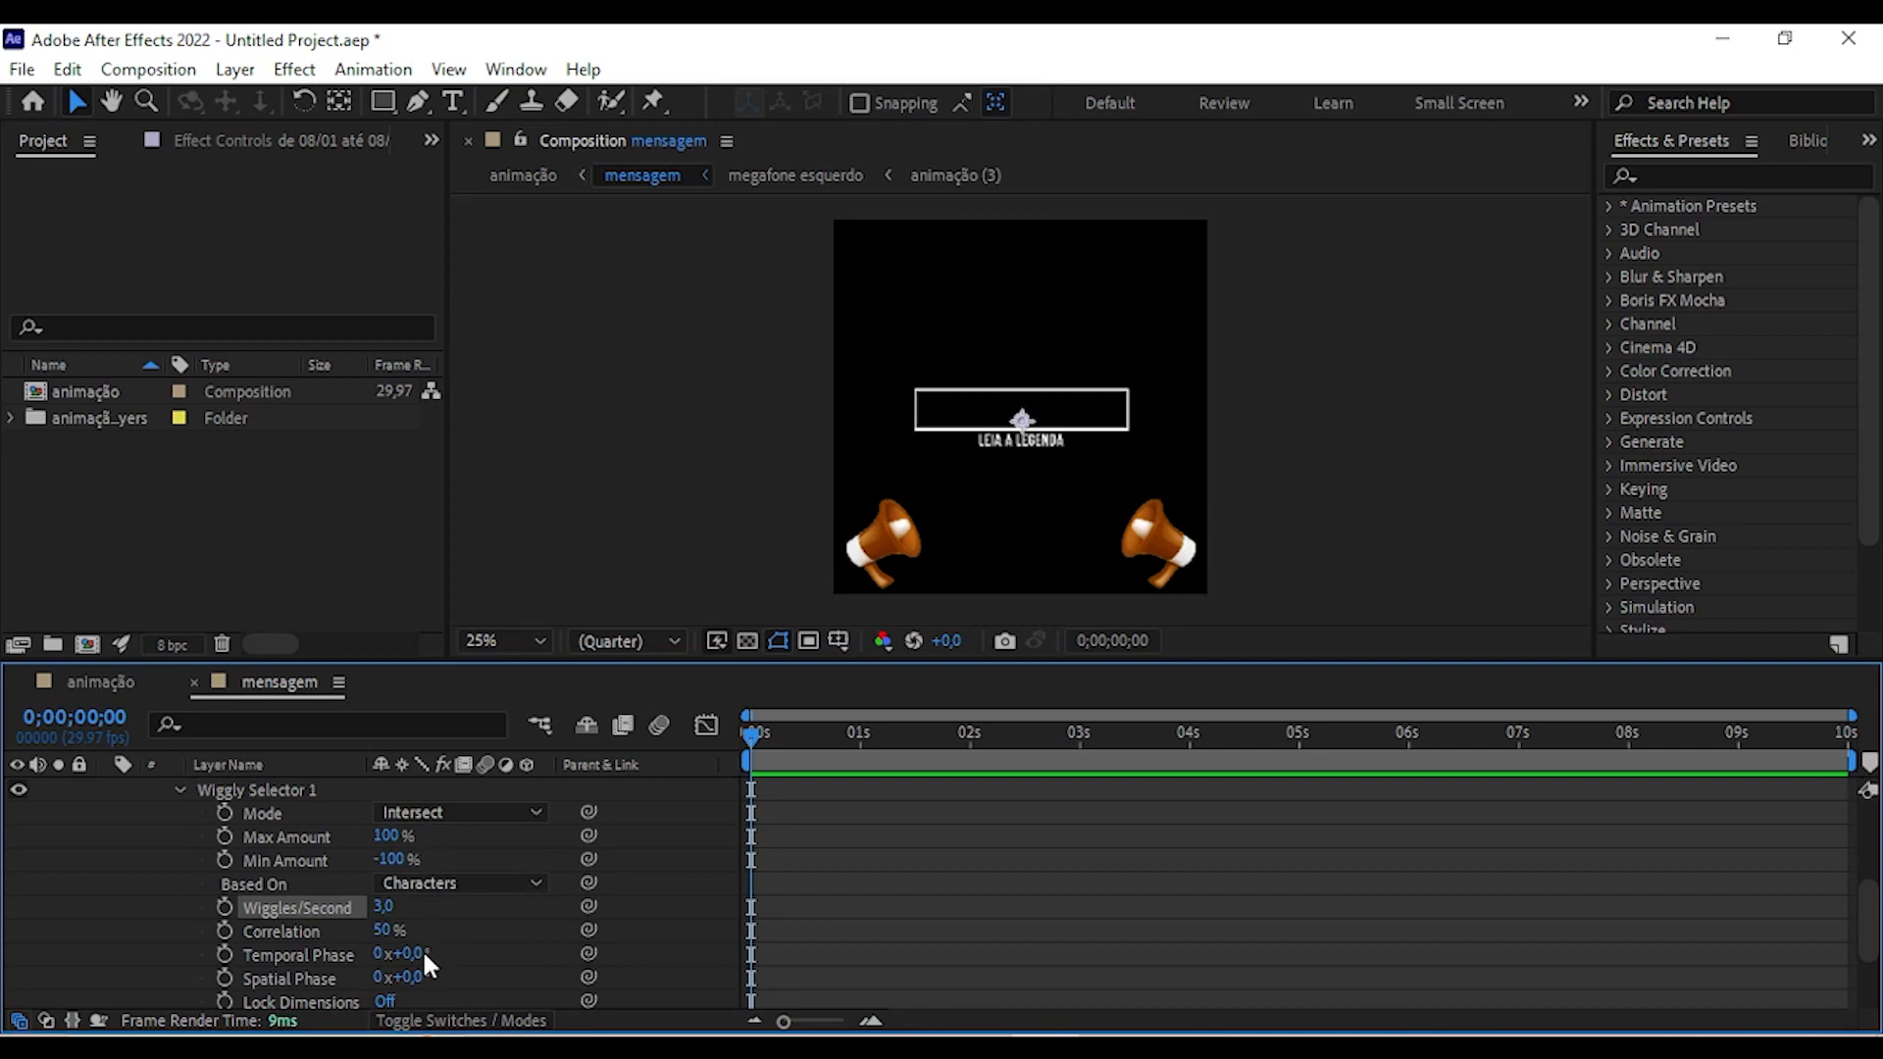
Collapse the date text layer's properties and delete the Retângulo 2 layer.
scroll(185, 931, up, 3)
click(180, 926)
scroll(180, 926, up, 2)
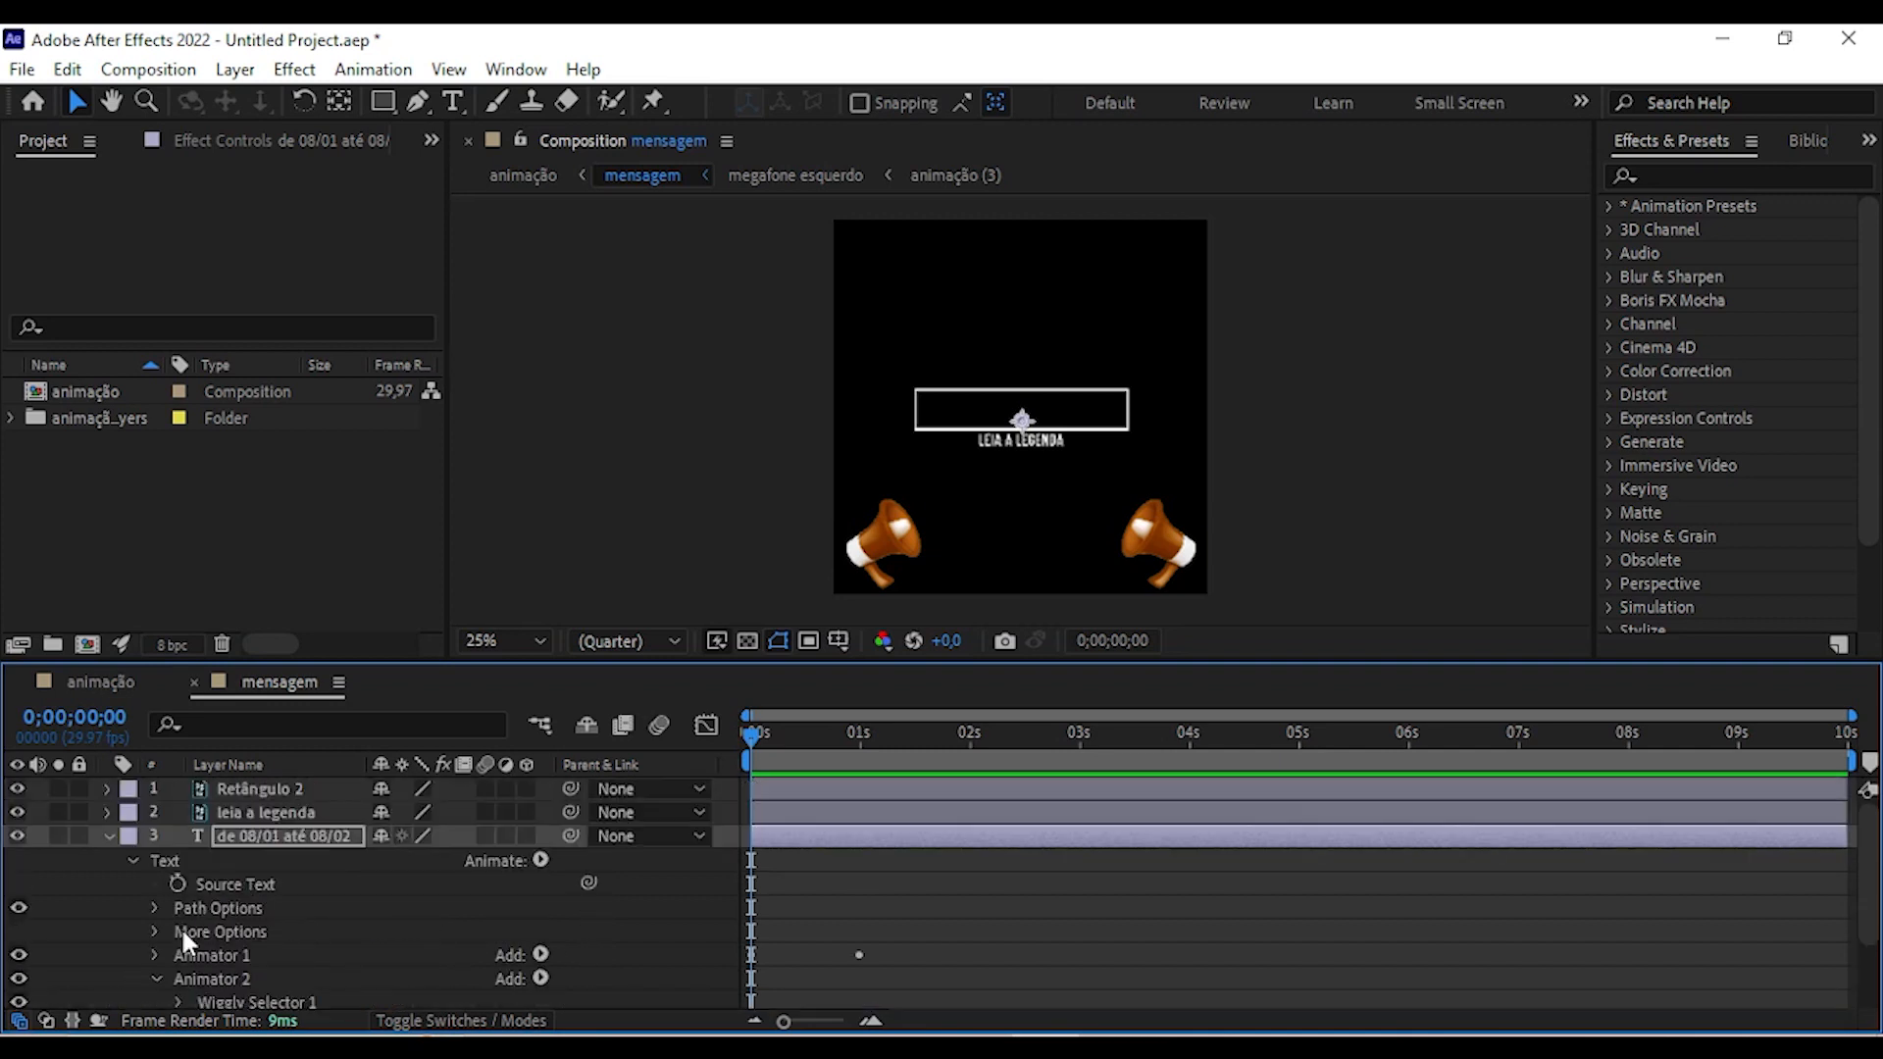
click(106, 835)
click(314, 787)
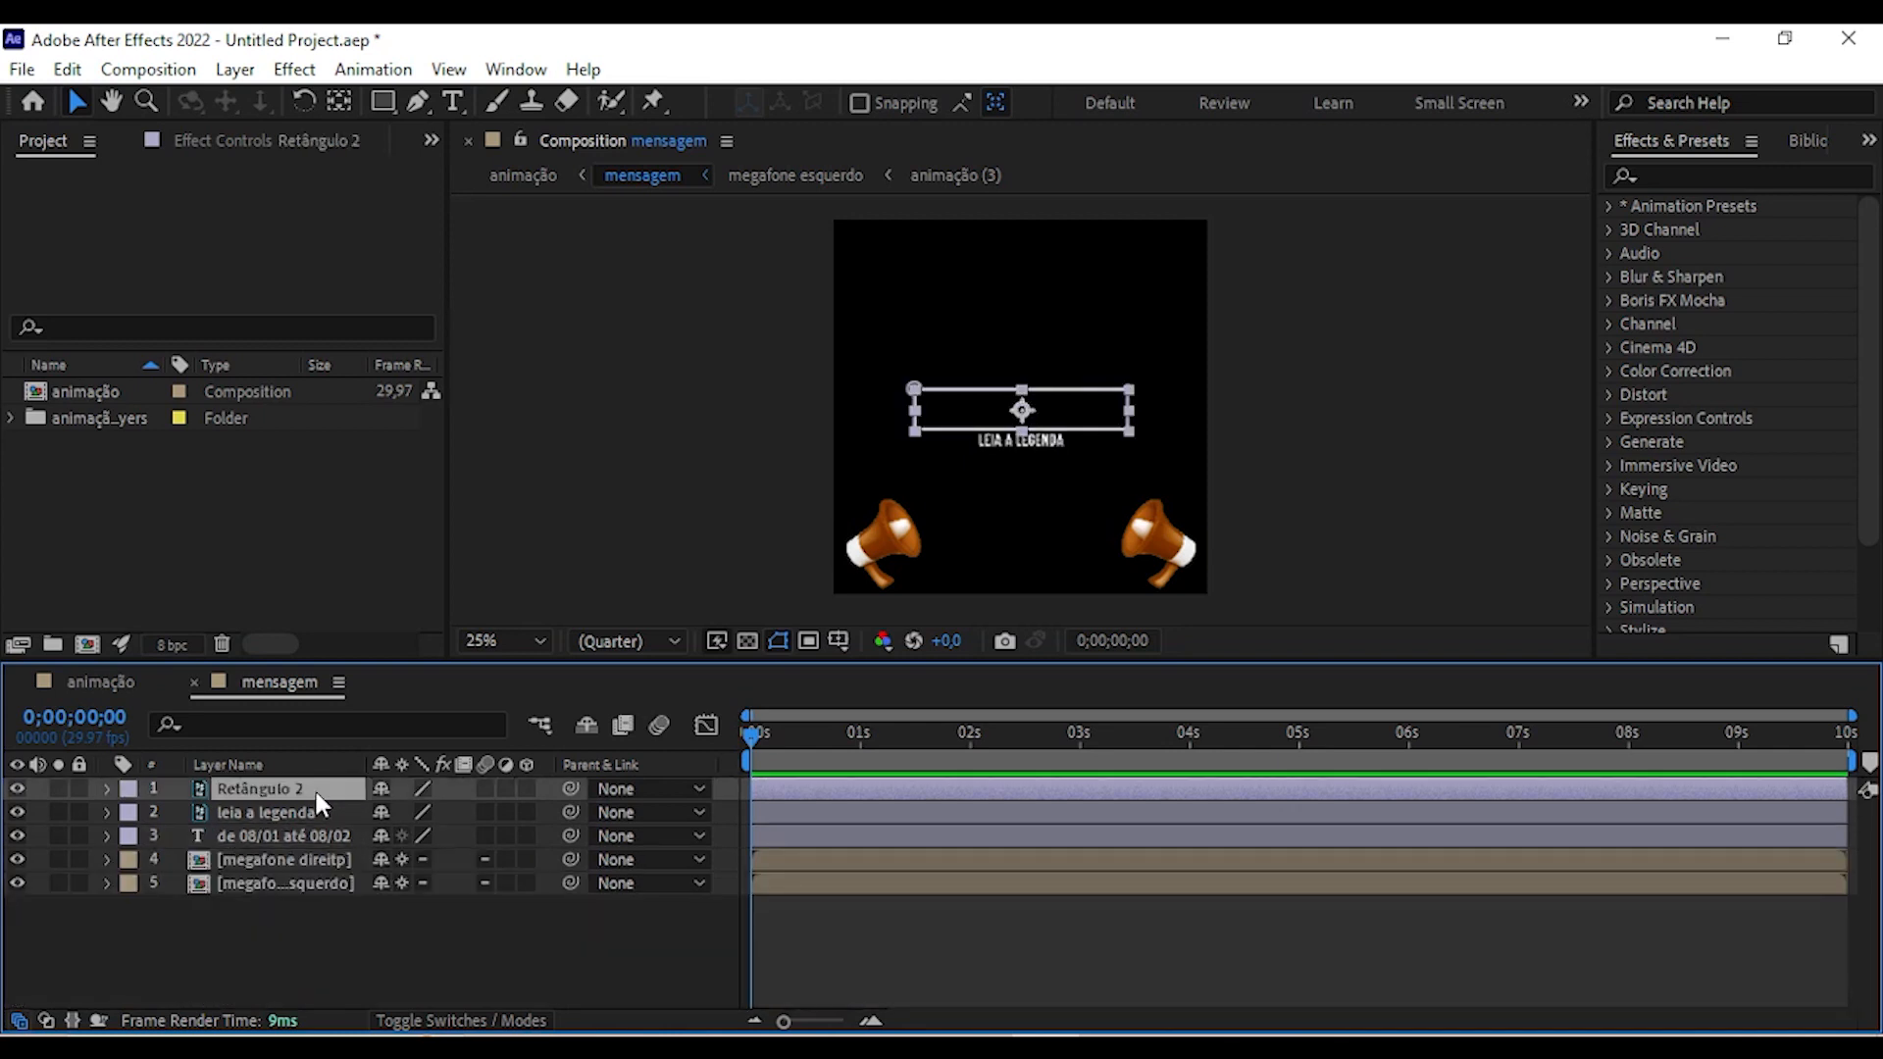
key(Delete)
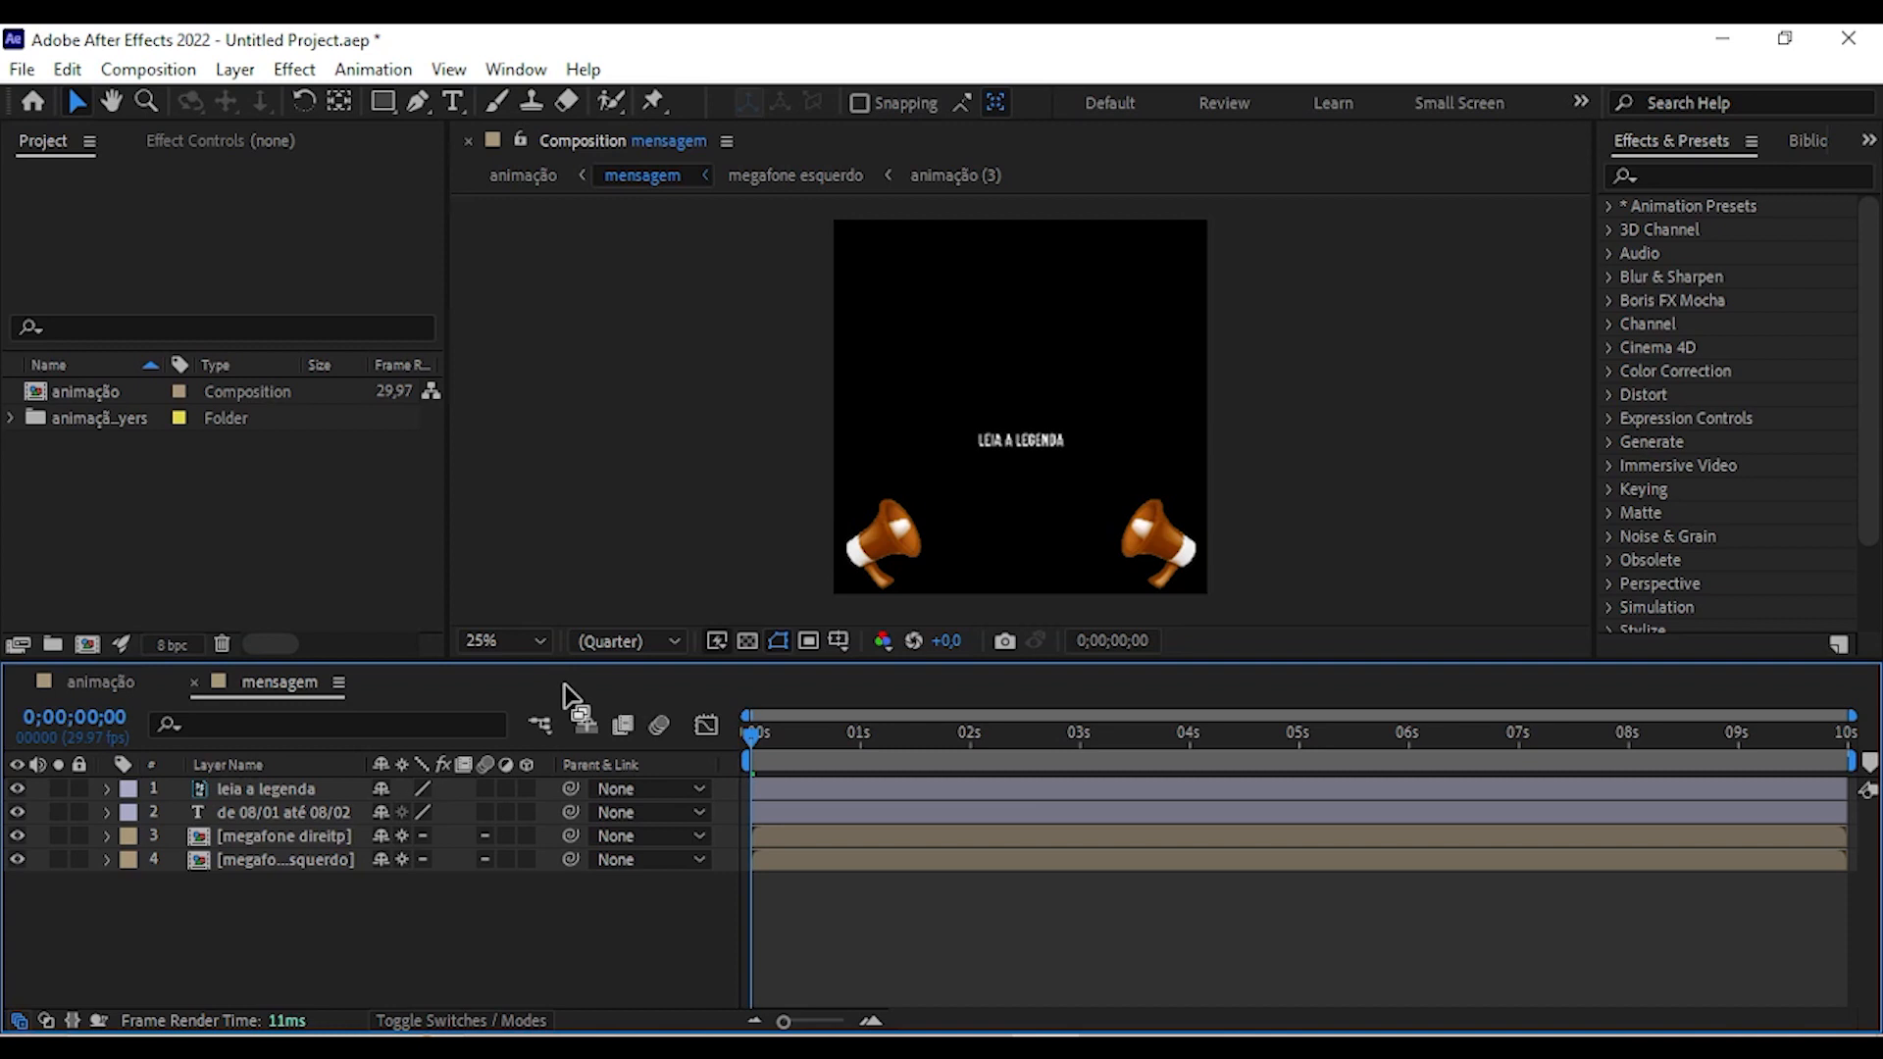
Convert the leia a legenda layer to editable text.
right_click(274, 791)
mouse_move(355, 789)
click(676, 868)
Add a Scale text animator to the leia a legenda layer and set its scale to 0%.
click(107, 789)
click(541, 813)
click(656, 353)
click(657, 355)
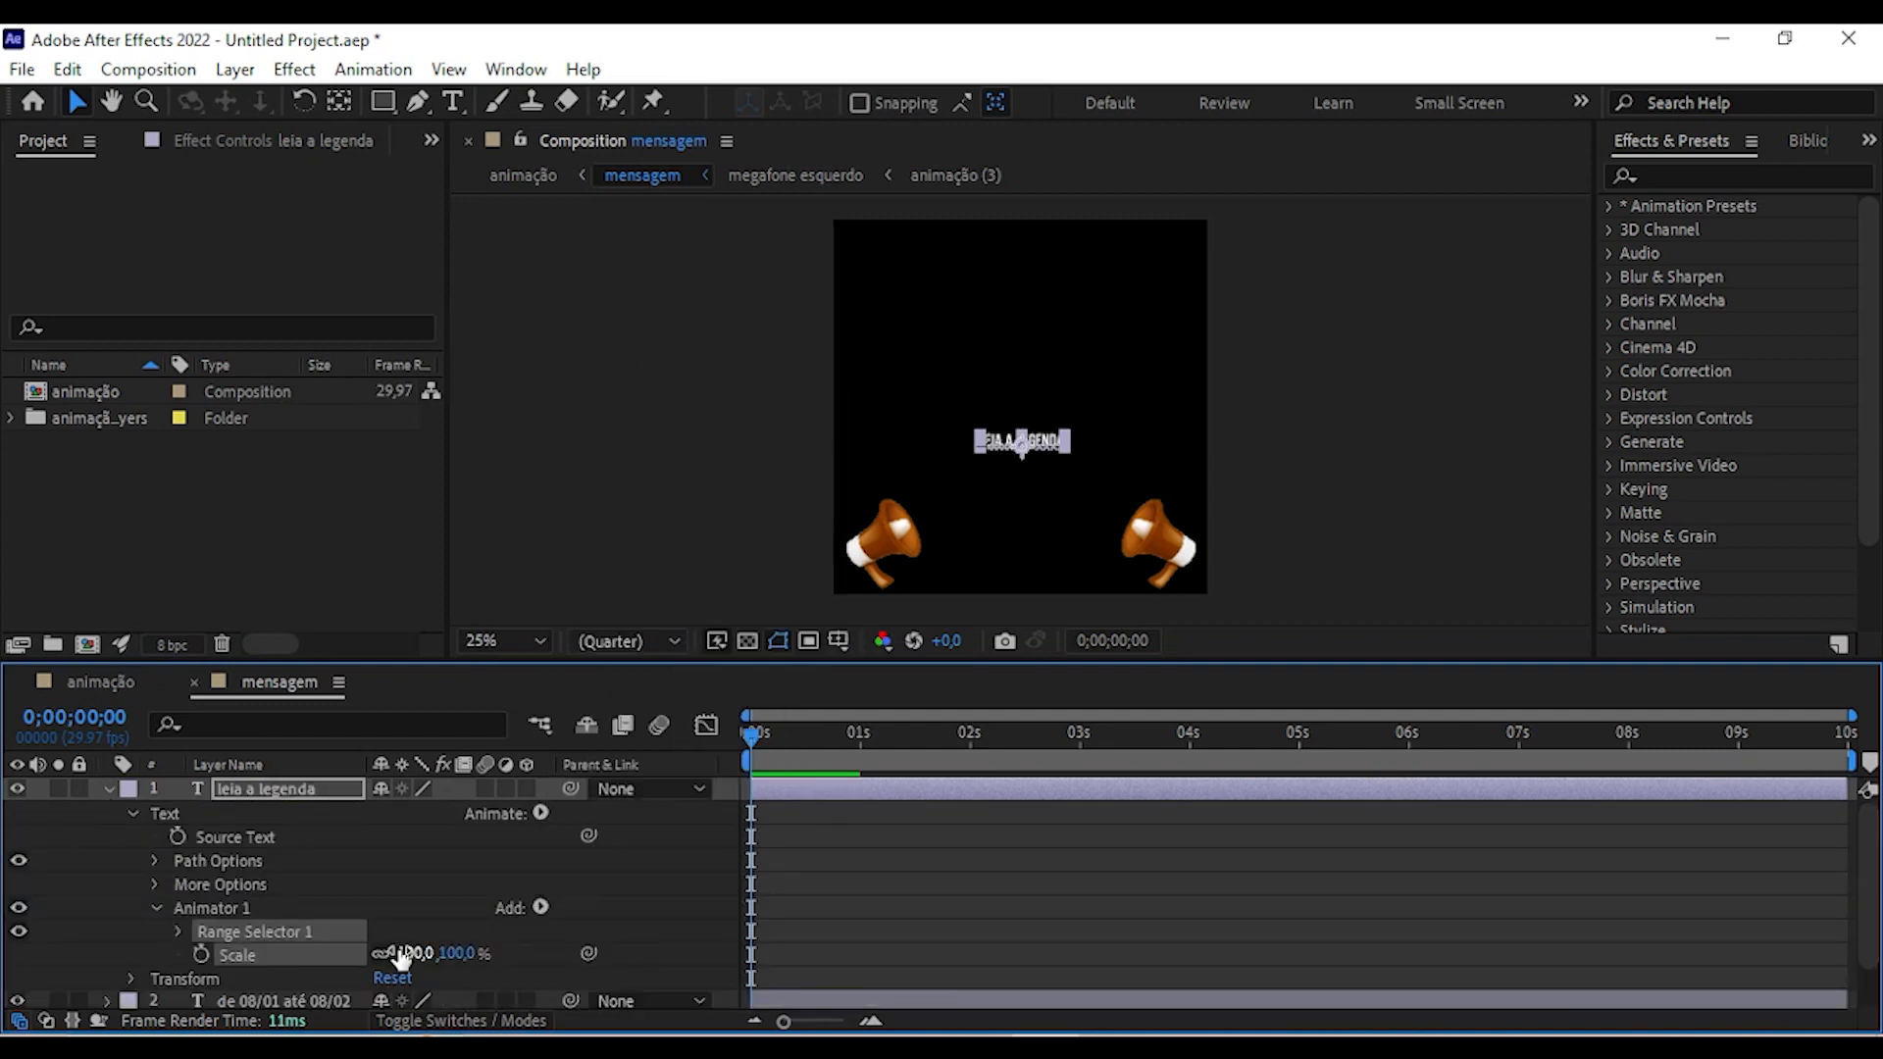
click(458, 953)
text(0)
key(Return)
Keyframe the leia a legenda Range Selector's Start at 0 seconds and set it to 100% at 1 second.
click(178, 932)
click(225, 925)
click(861, 734)
click(378, 925)
text(100)
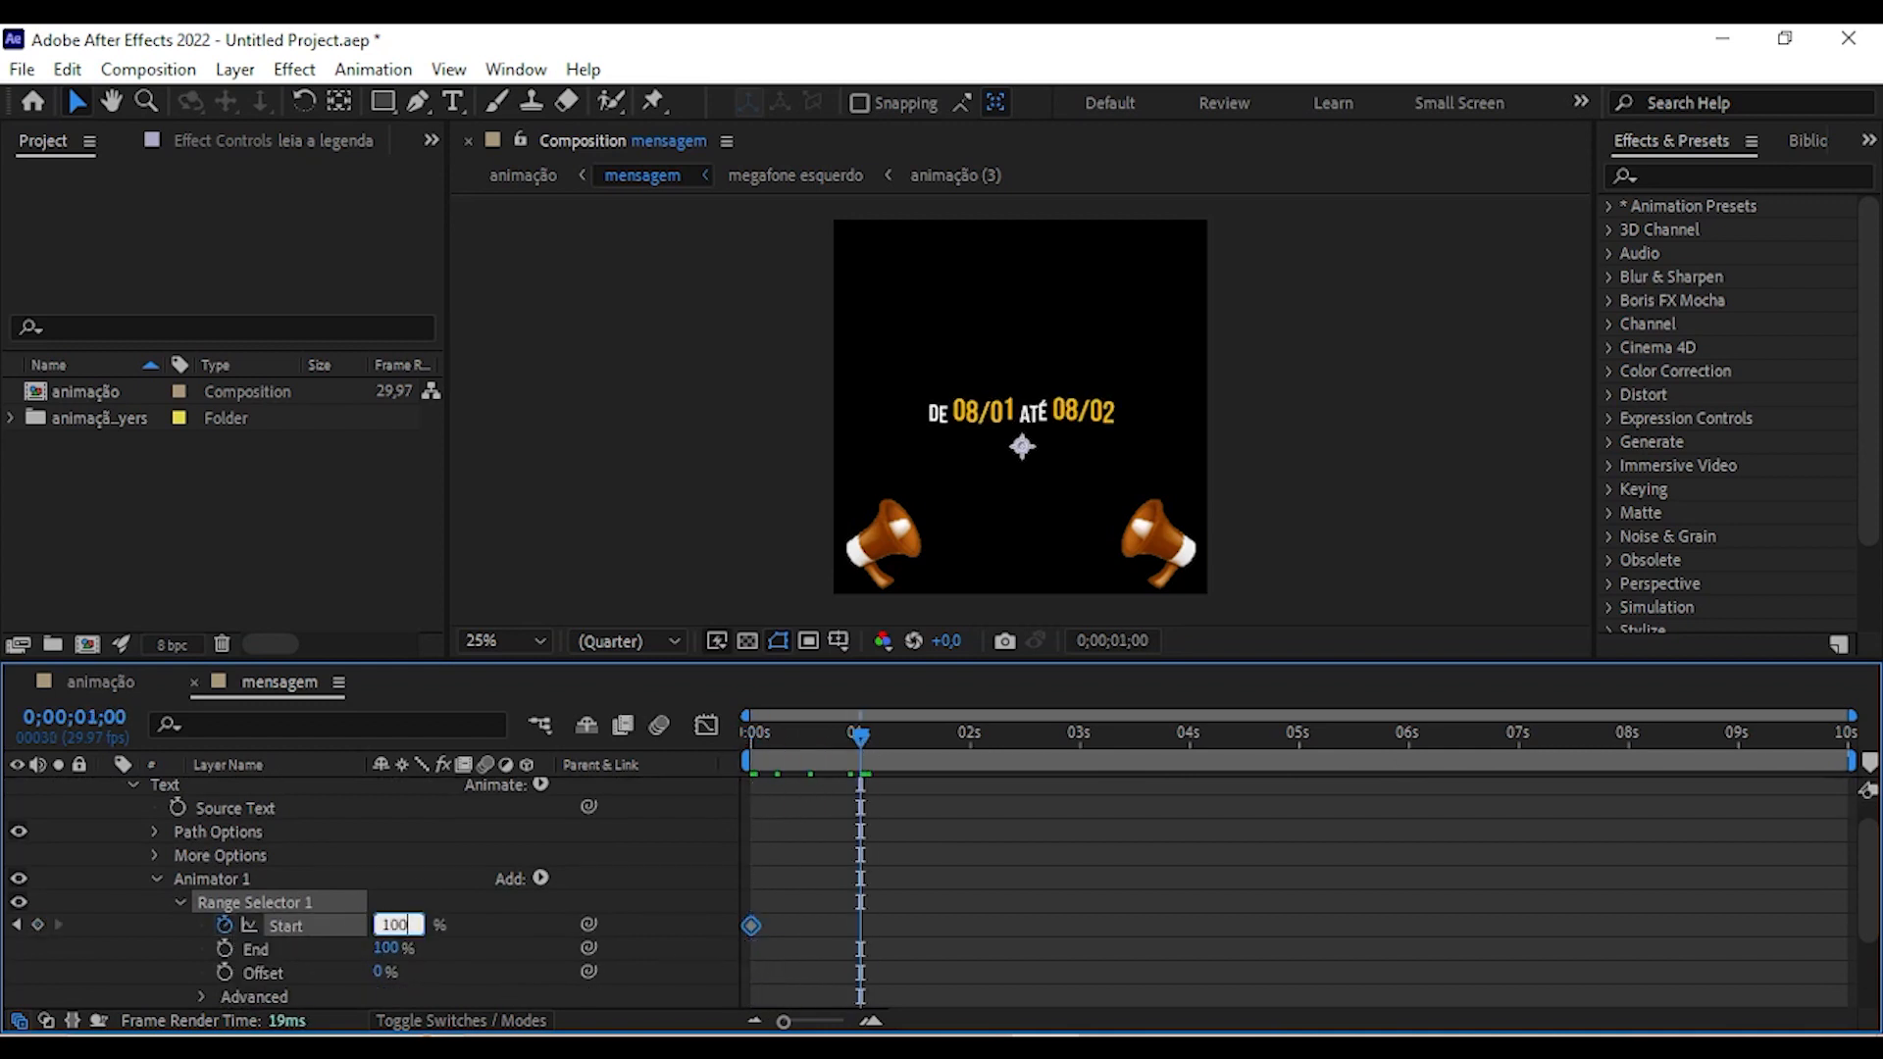
key(Return)
click(181, 903)
click(155, 879)
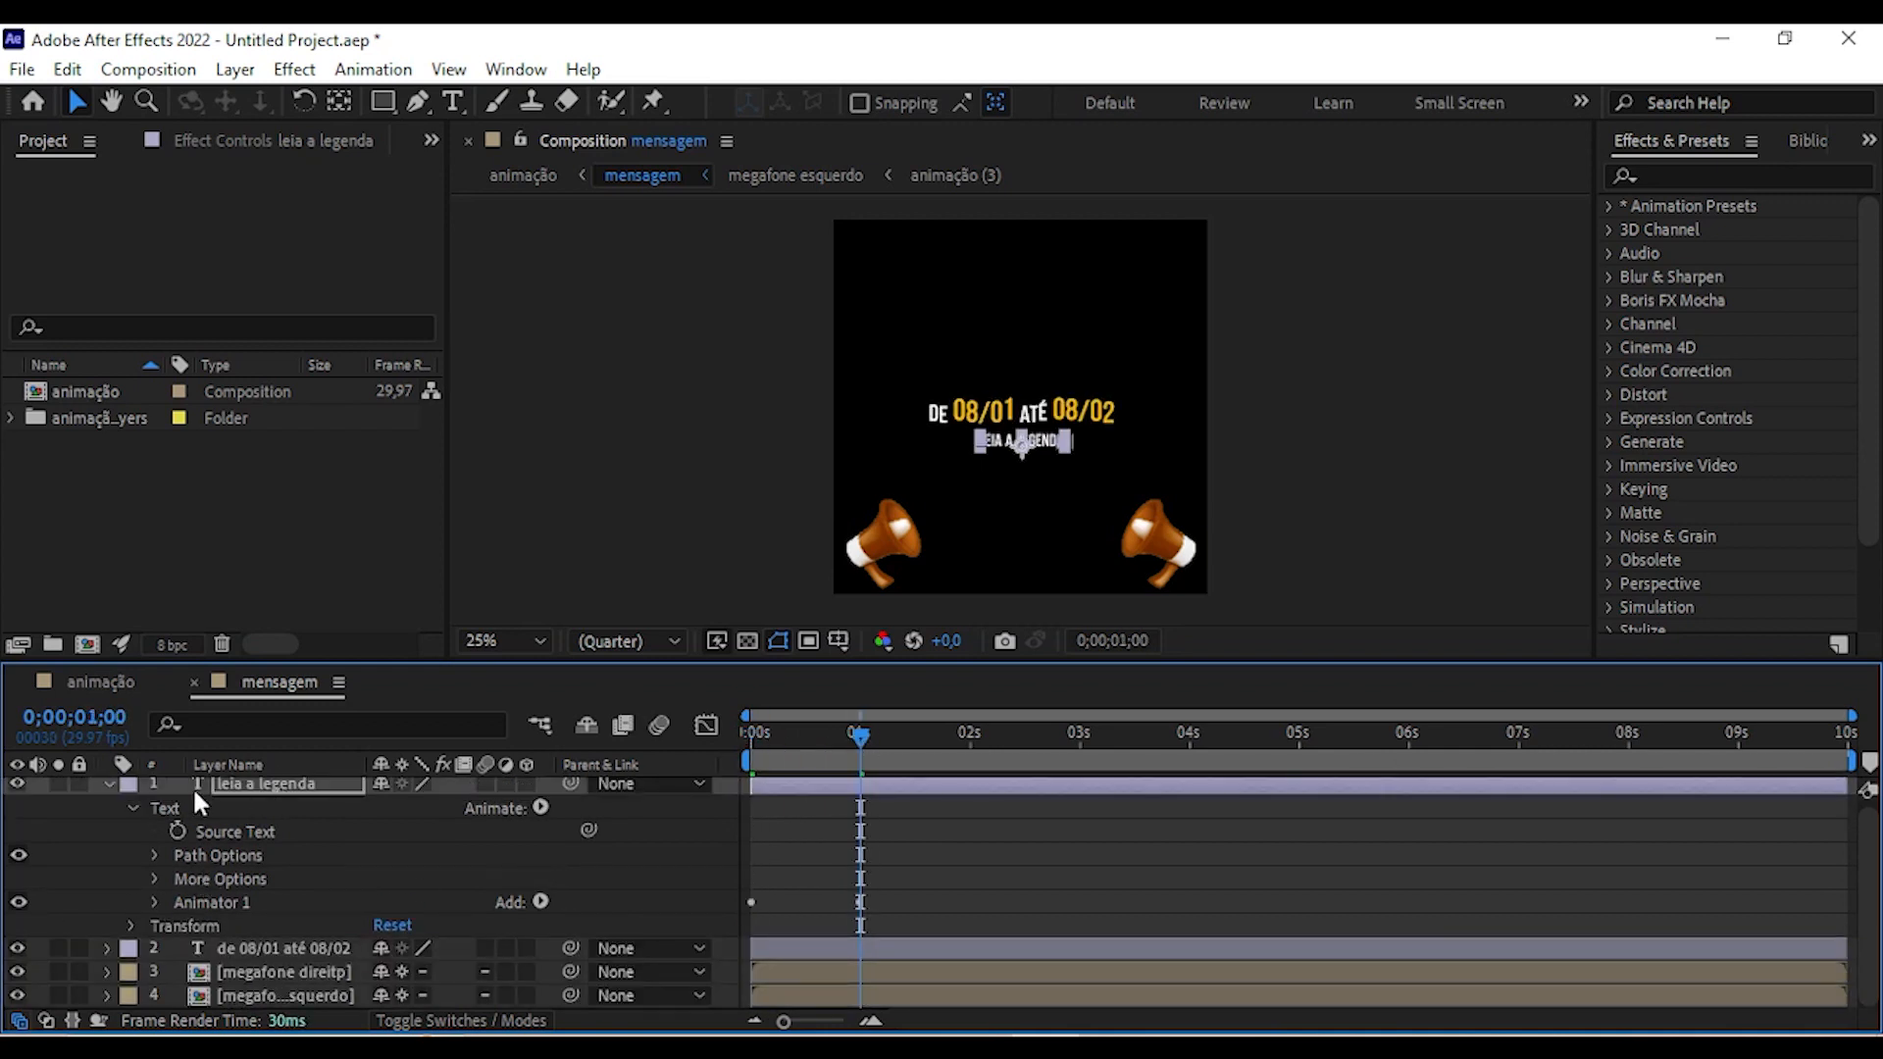
Add a Position text animator to the leia a legenda layer with a vertical position of -5.
click(540, 807)
click(651, 316)
key(Return)
Add a Wiggly selector to the leia a legenda position animator and set it to 3 wiggles per second.
click(540, 925)
mouse_move(584, 973)
click(753, 992)
scroll(686, 925, down, 2)
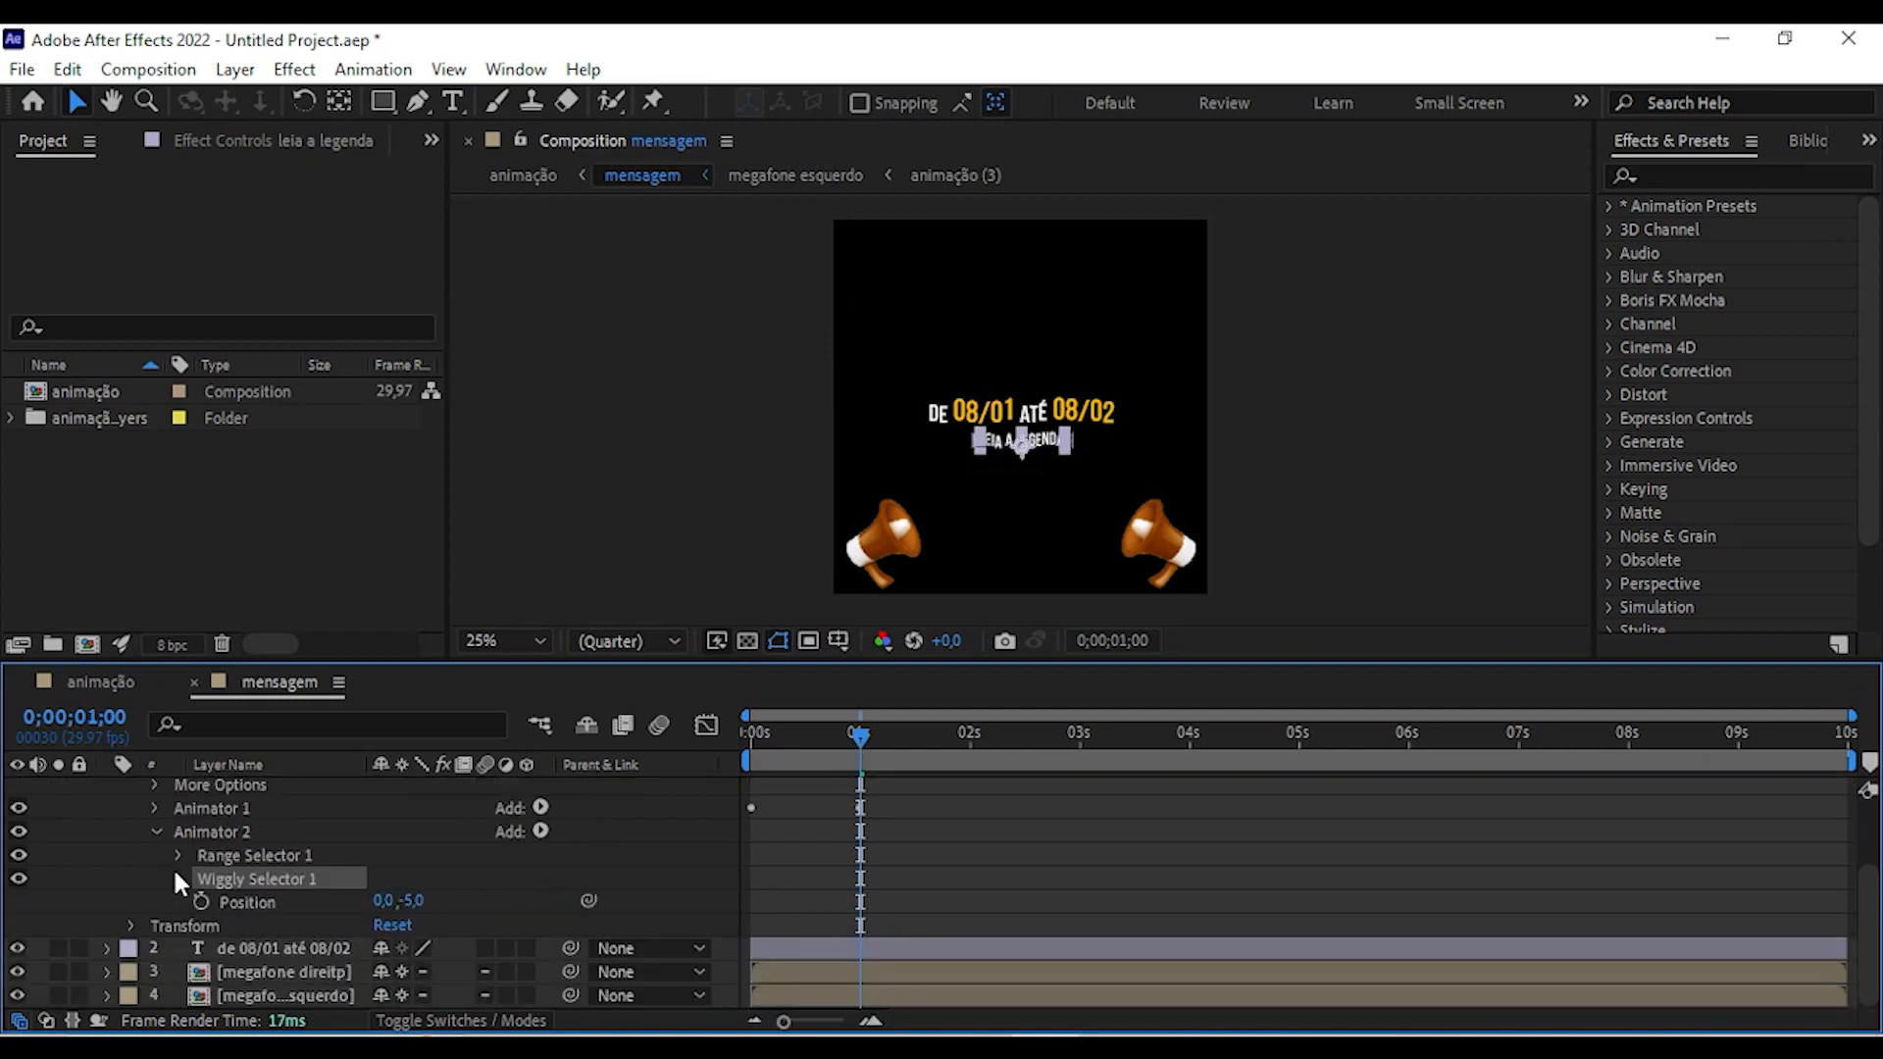
click(177, 879)
scroll(392, 907, down, 2)
click(384, 908)
text(3)
key(Return)
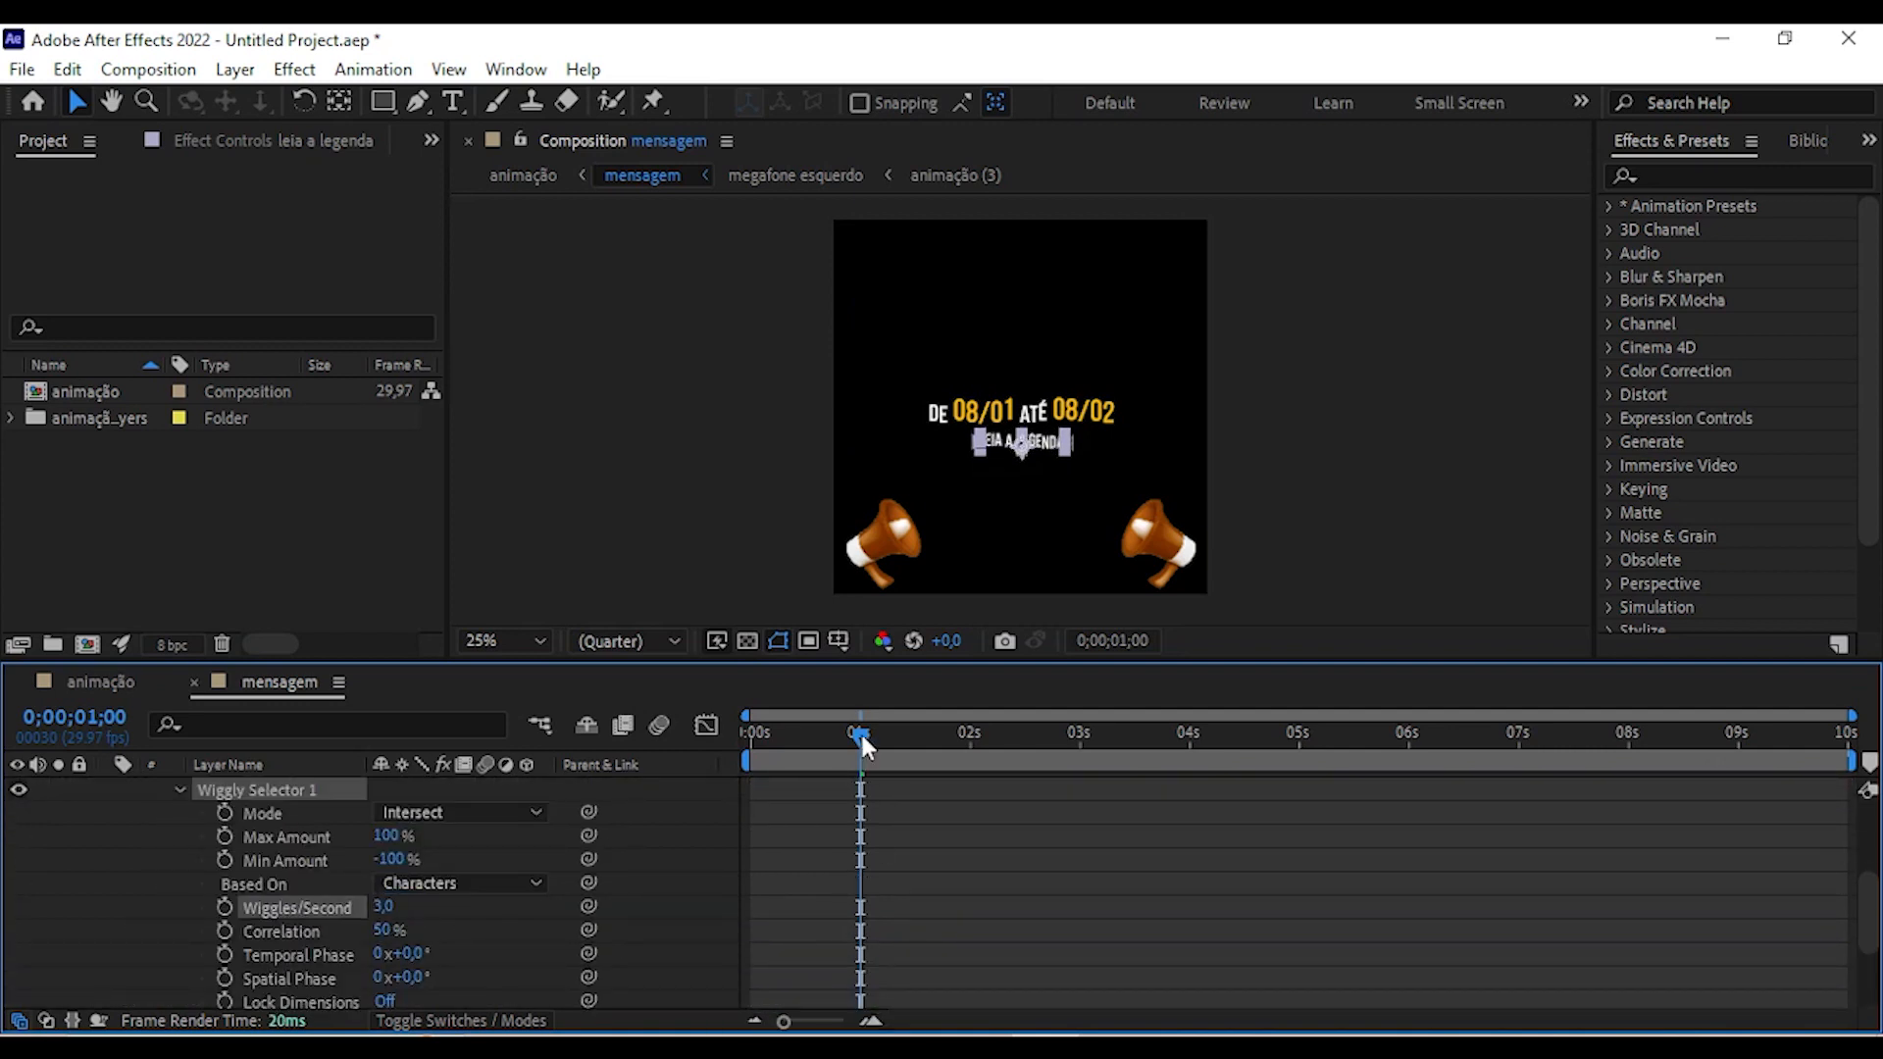
Return to the main animação composition and preview it from the start.
drag(861, 732, 632, 735)
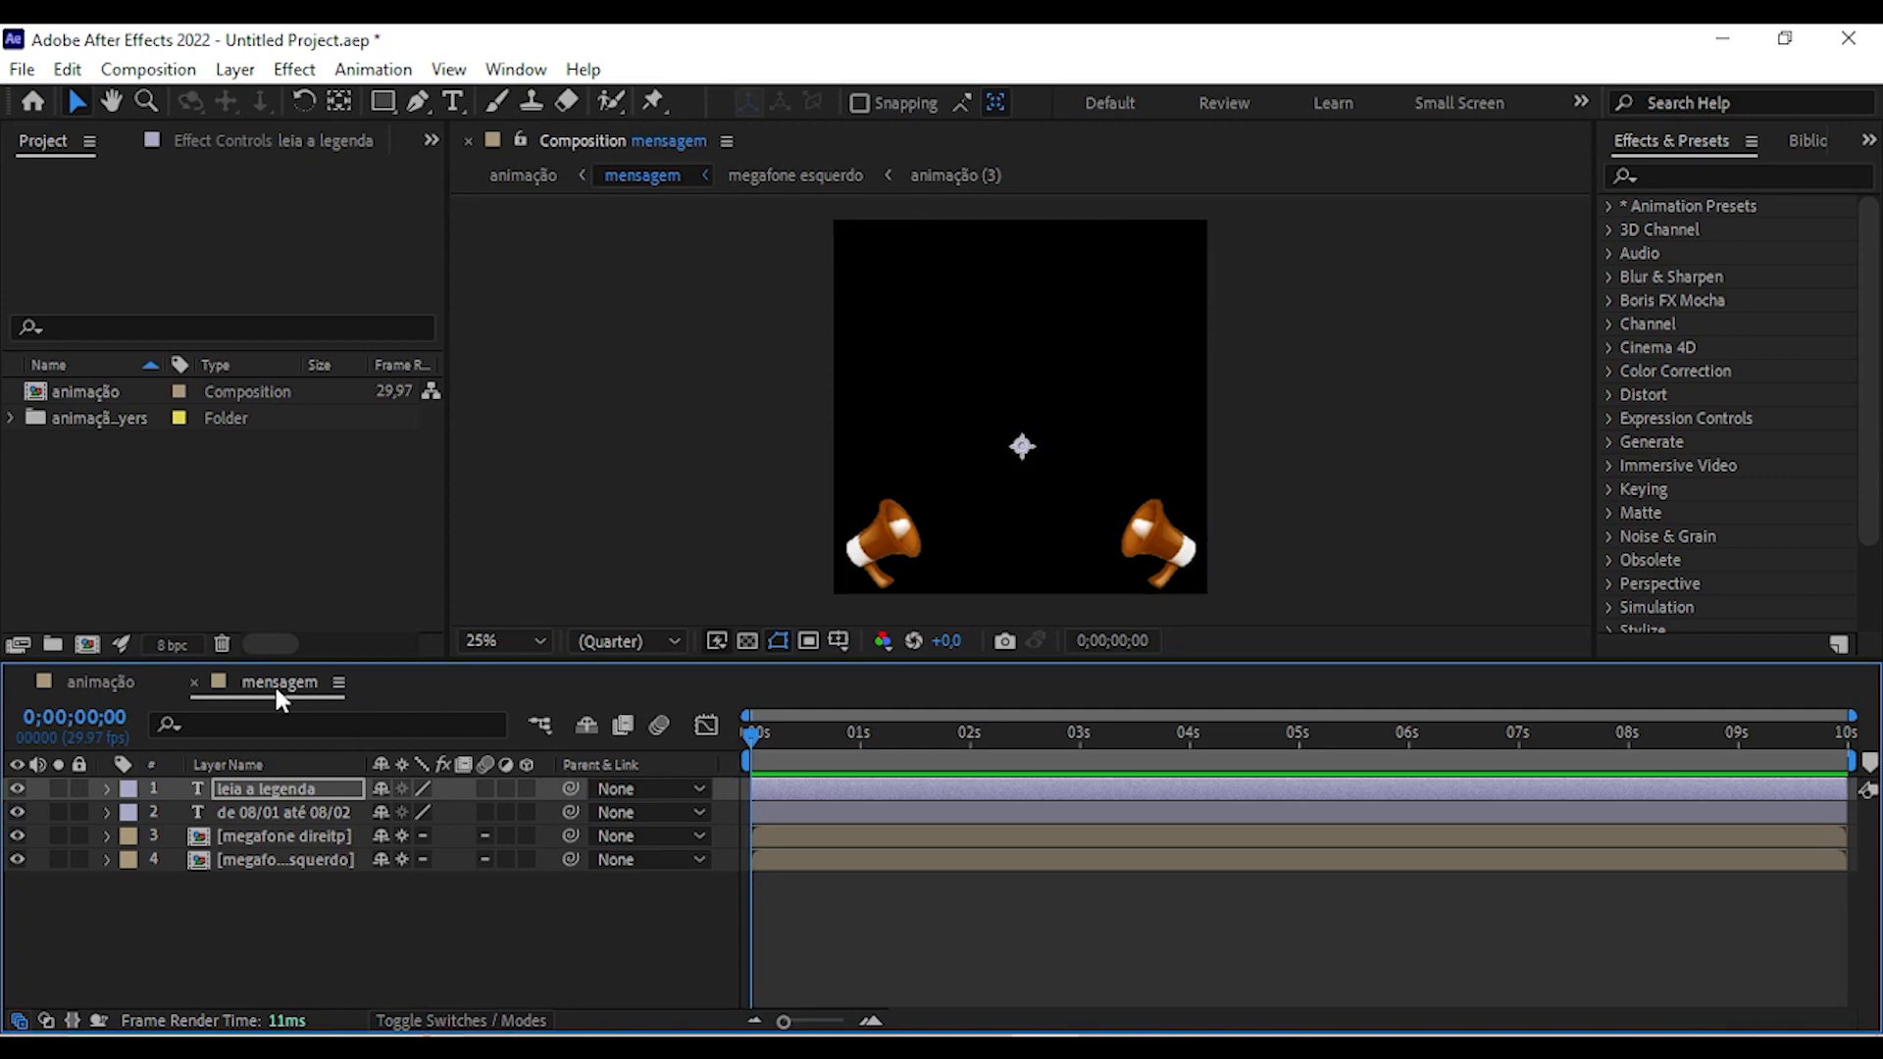
click(339, 683)
click(441, 383)
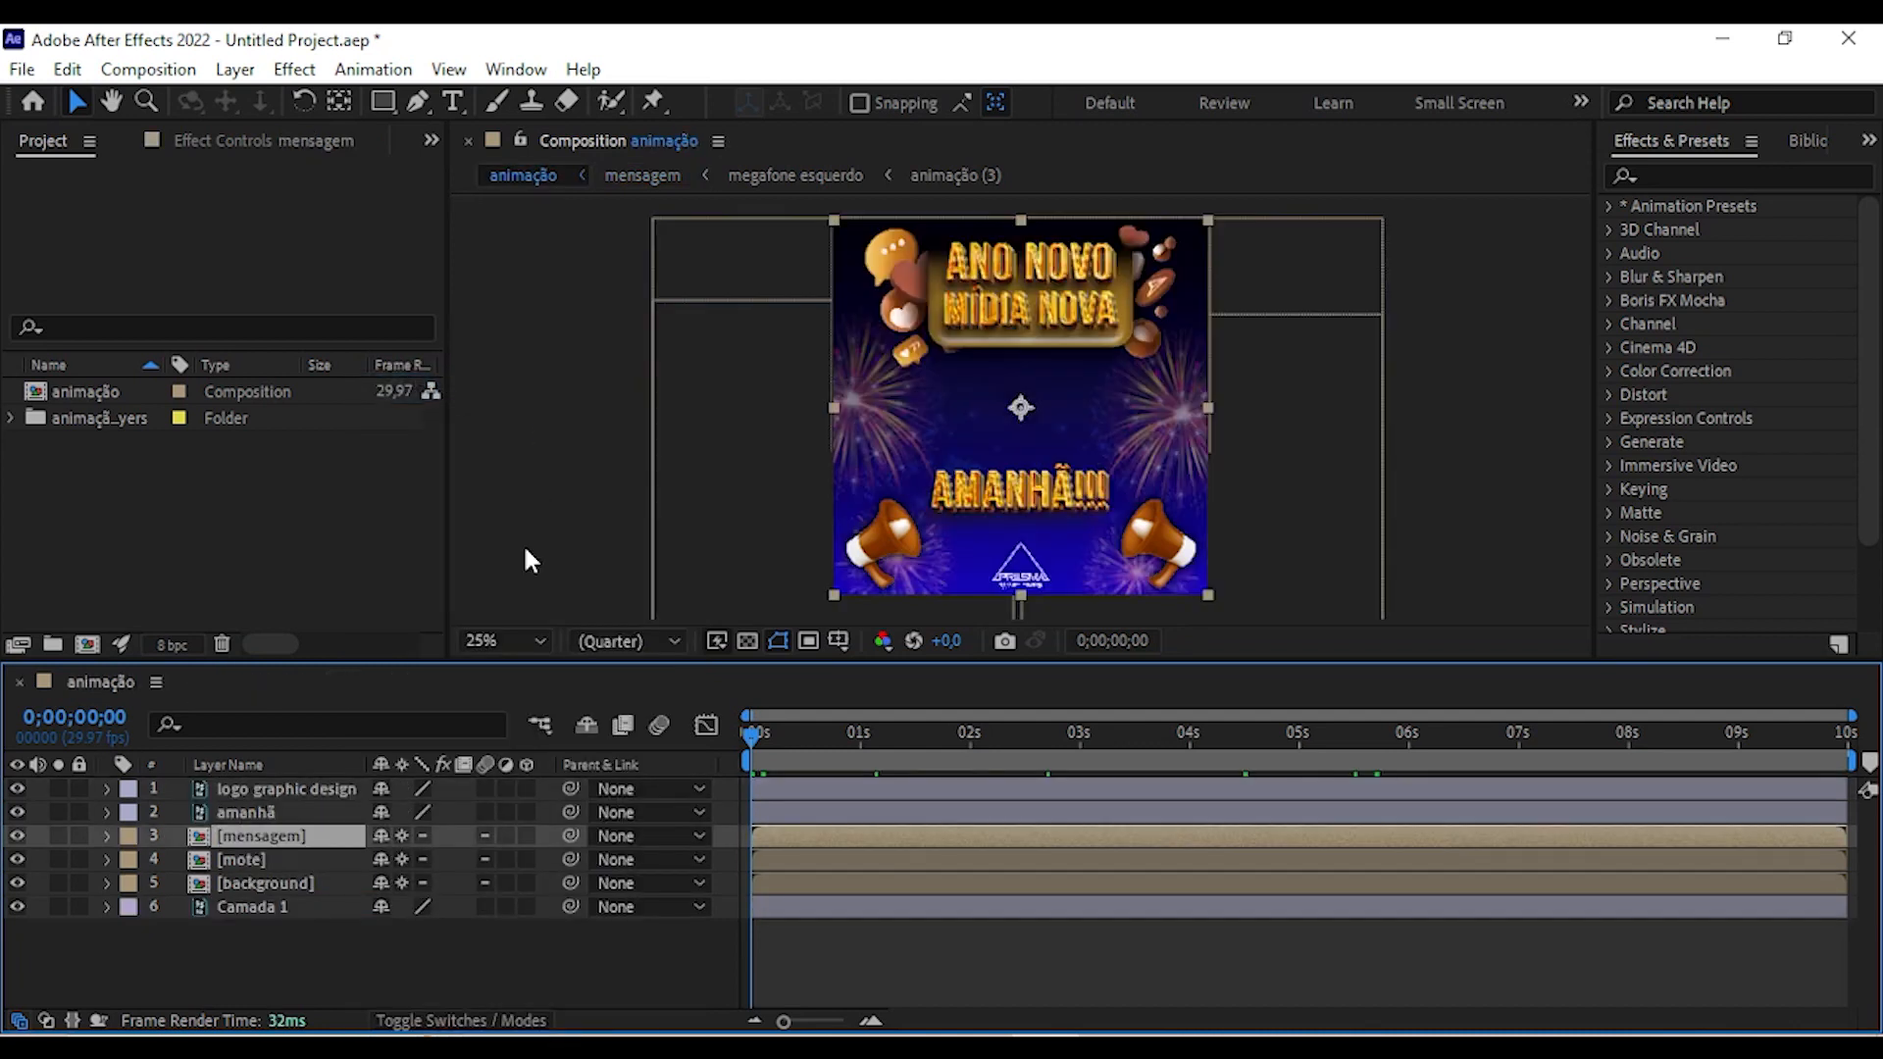
key(space)
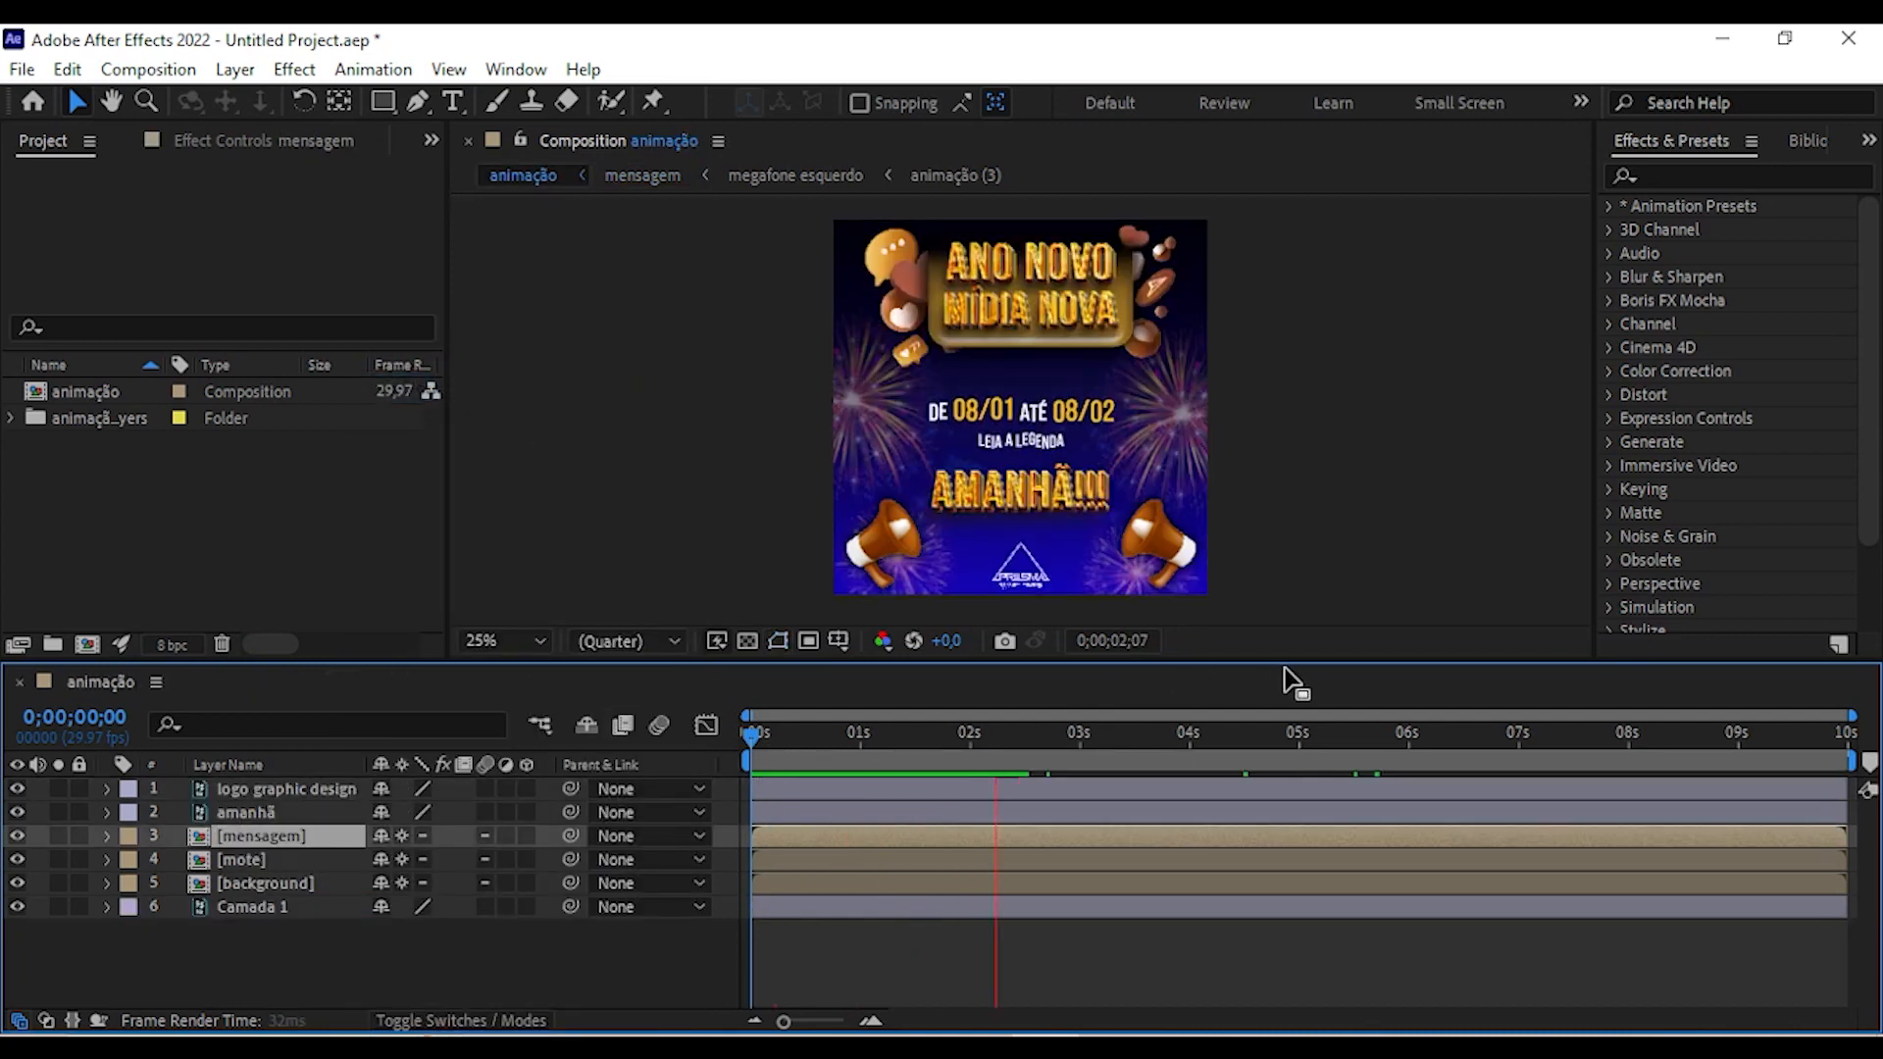
Open the mensagem composition and move the megafone esquerdo layer's anchor point to the layer's bottom-left corner.
click(294, 834)
double_click(297, 835)
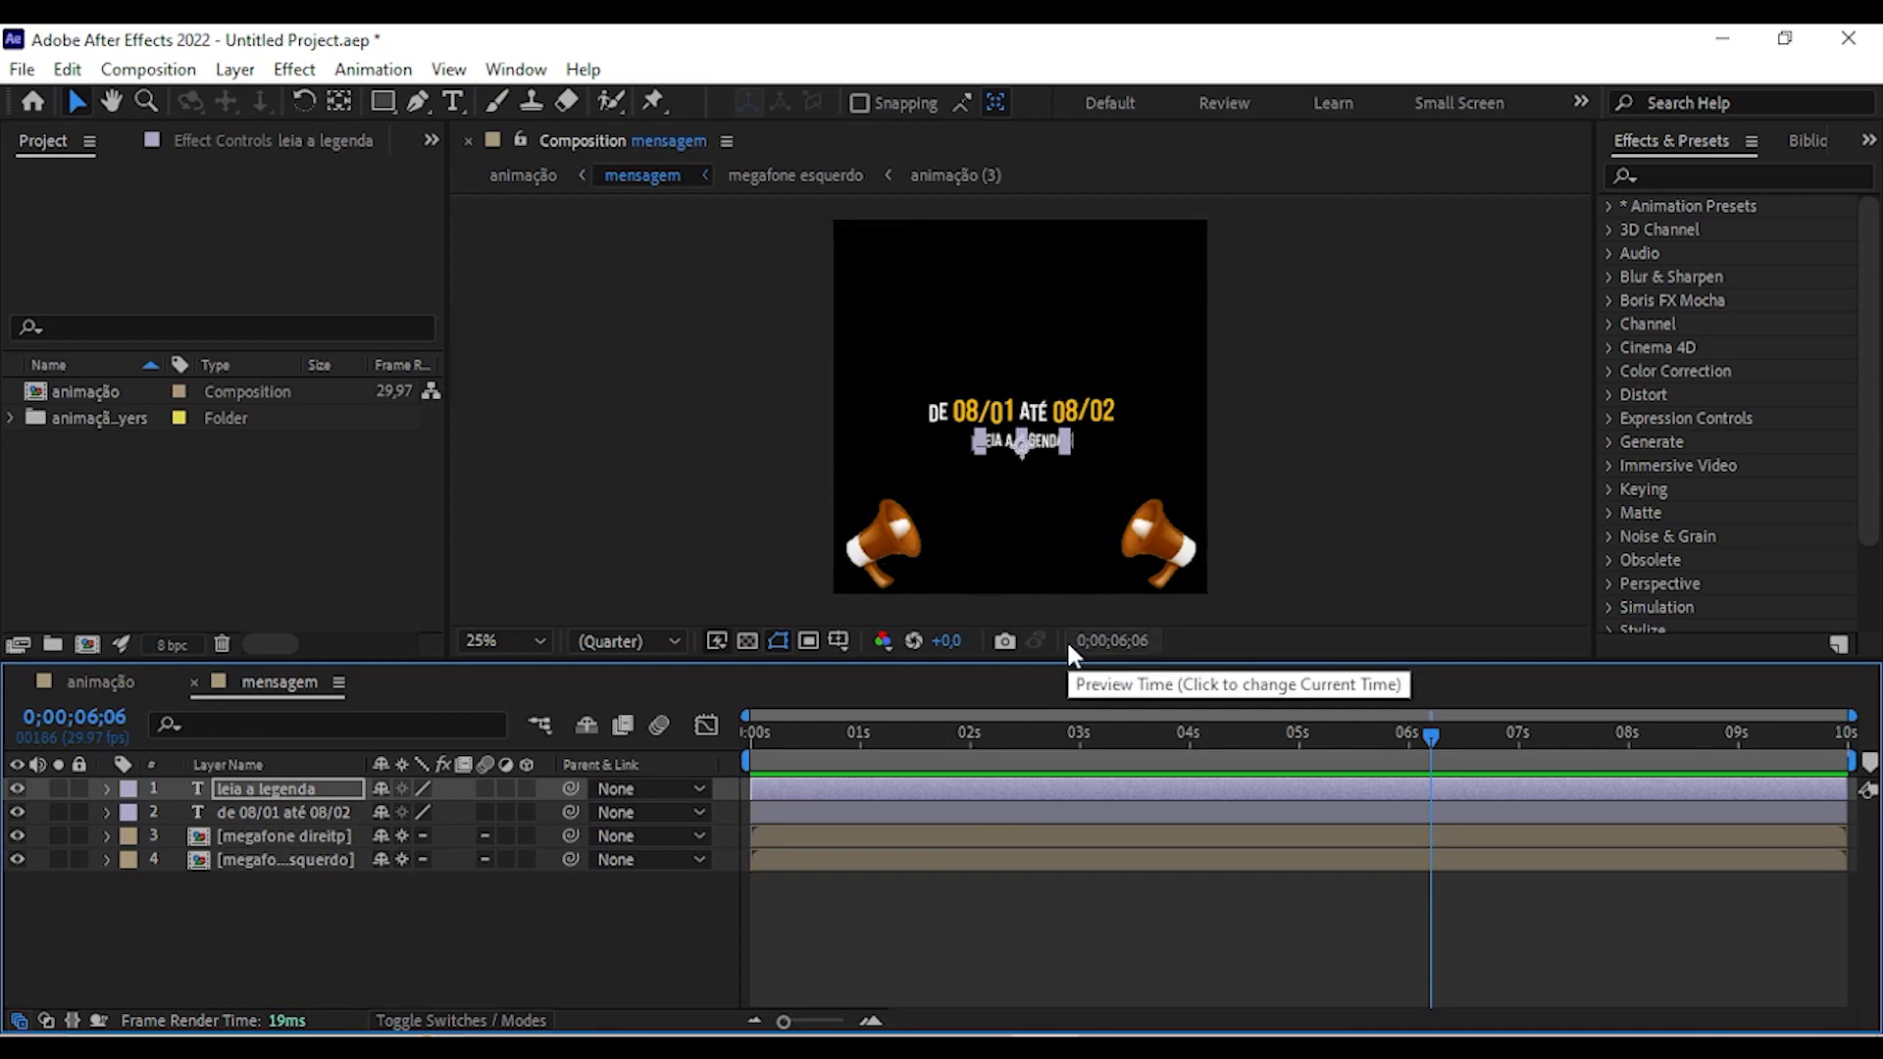
click(535, 639)
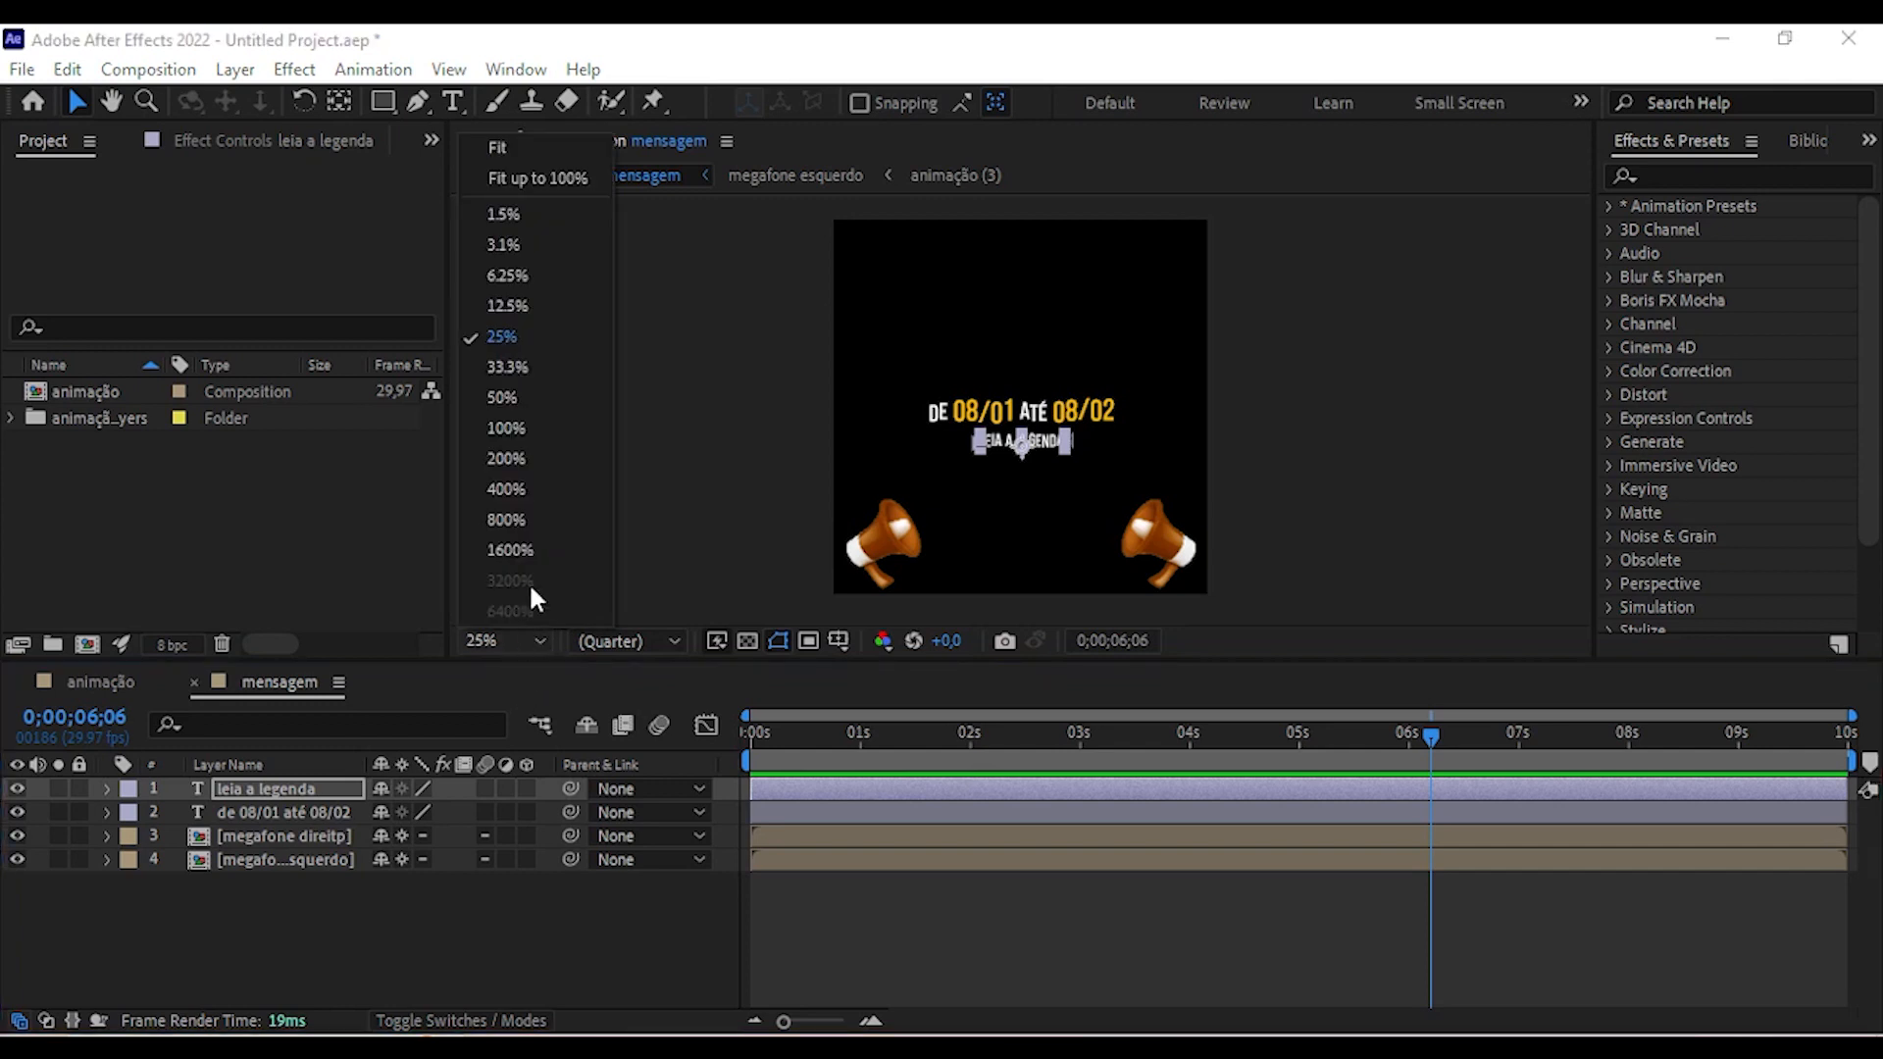
click(521, 372)
drag(1233, 553, 1227, 467)
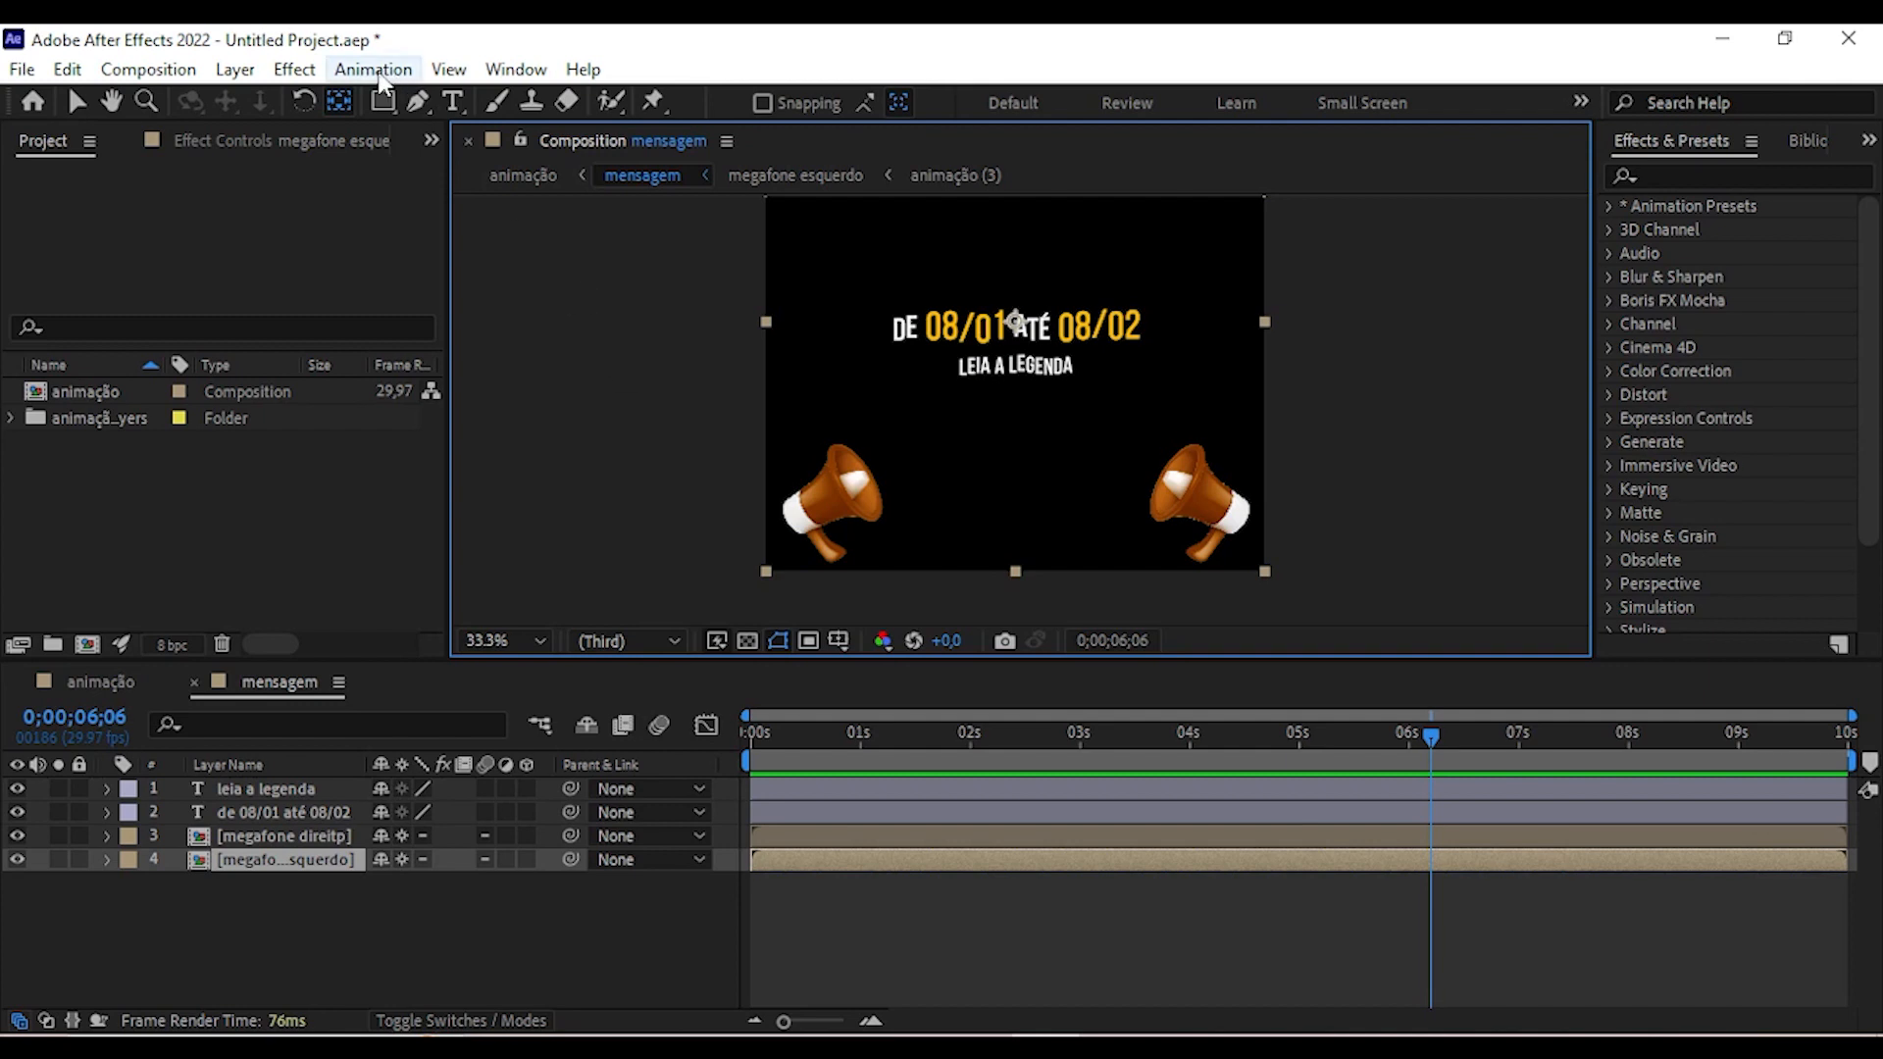
click(344, 101)
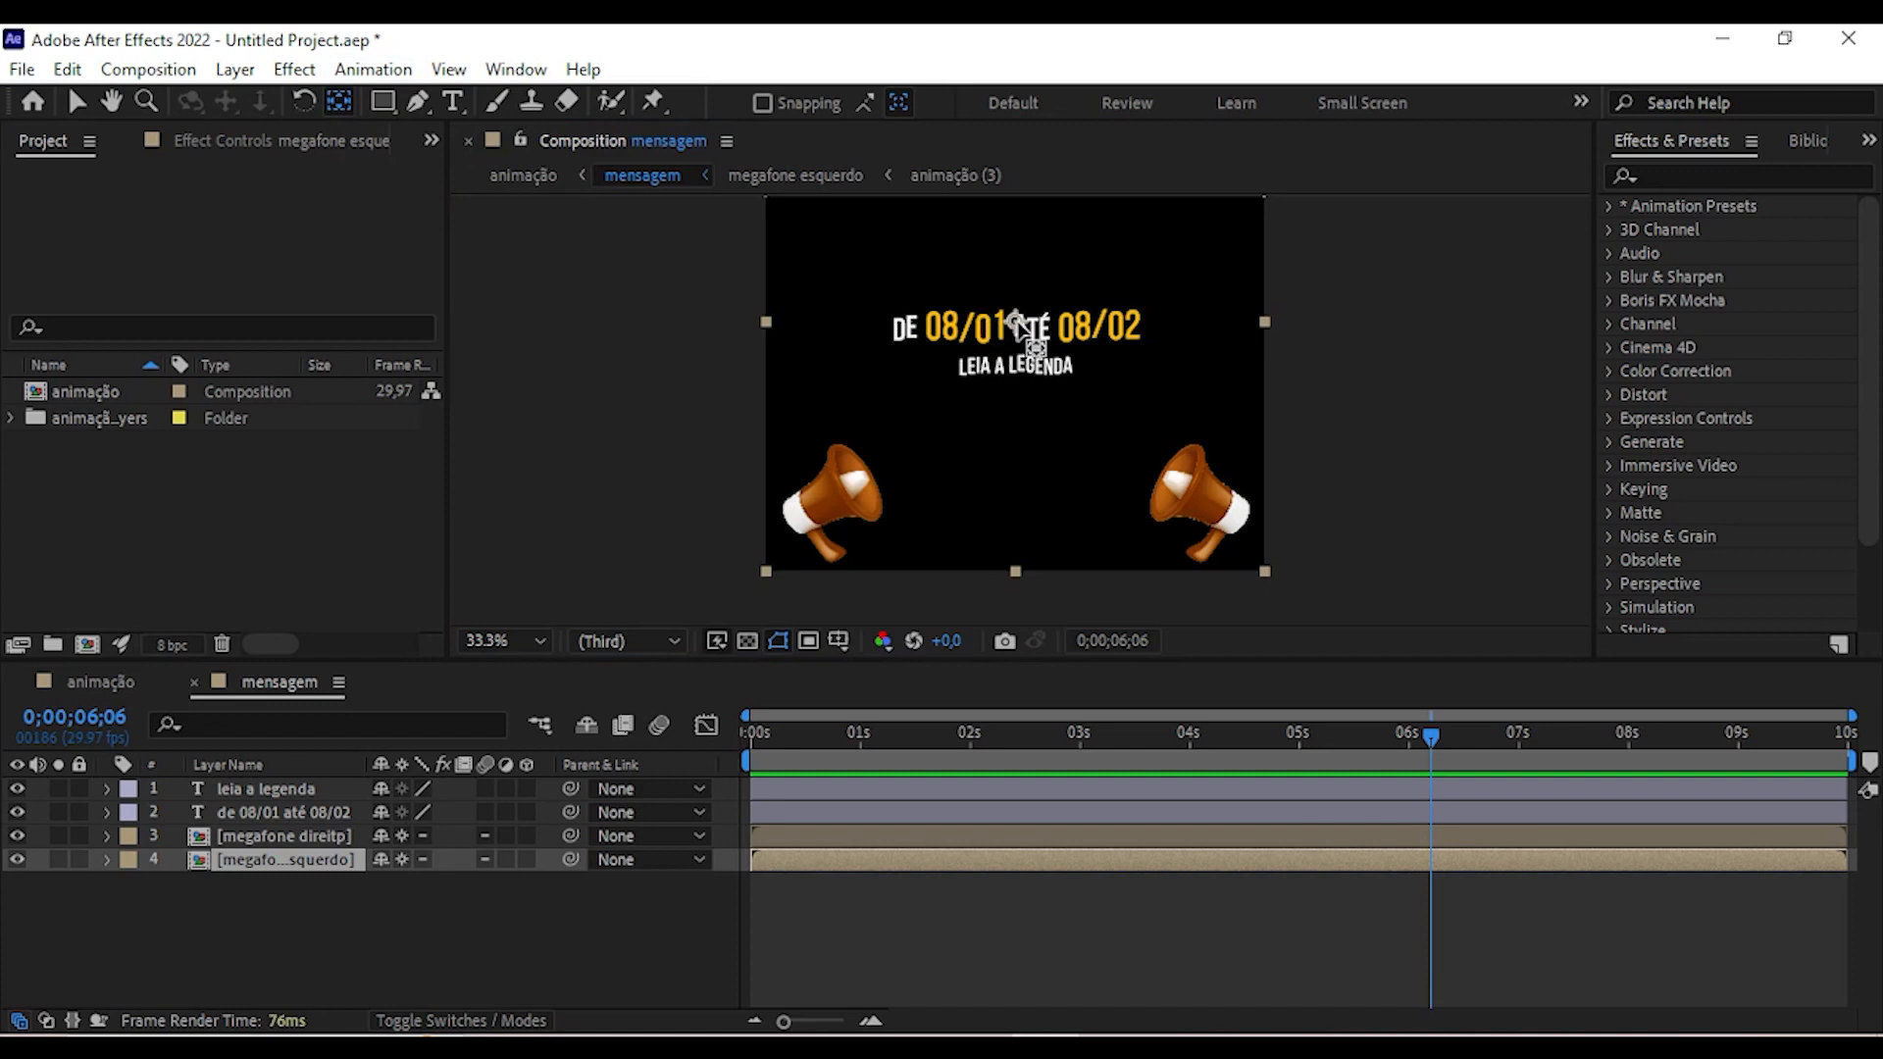
drag(1019, 322, 757, 574)
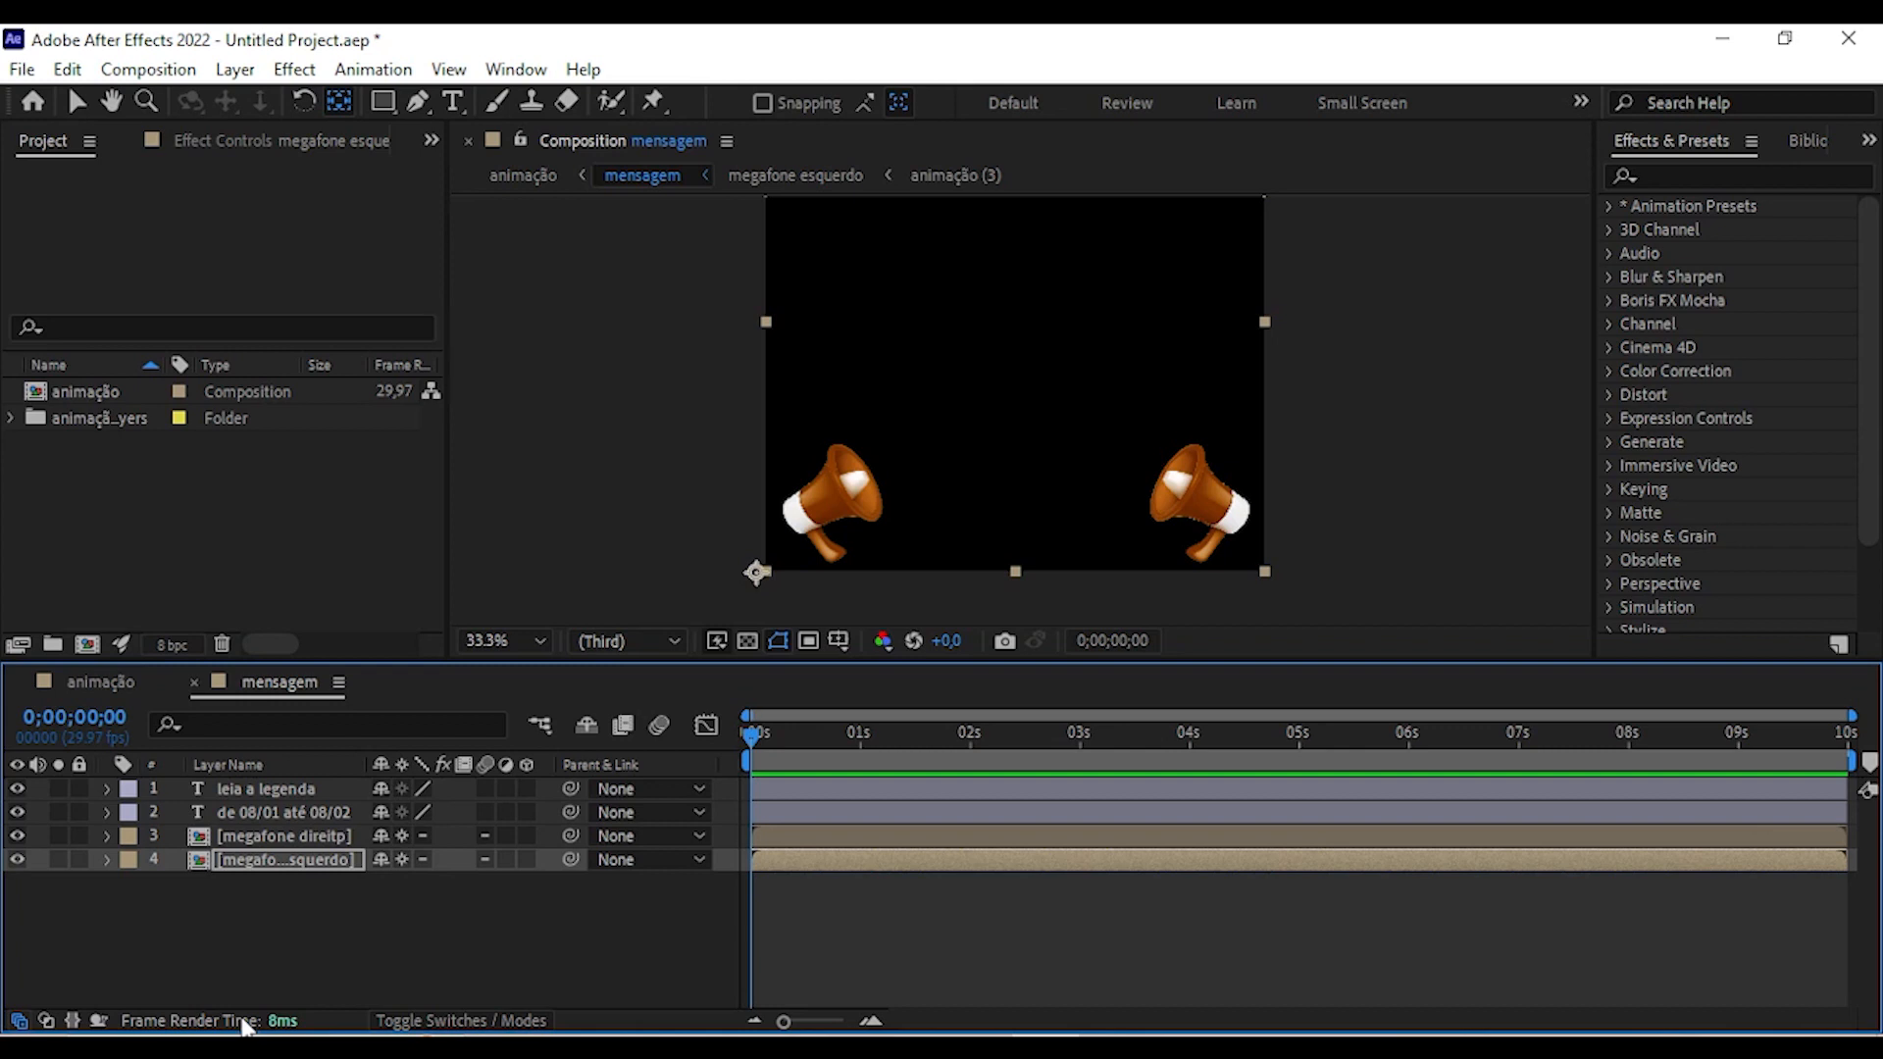
Keyframe the megafone esquerdo layer's scale from 0% at 0 seconds to 100% at frame 22.
click(106, 858)
click(131, 882)
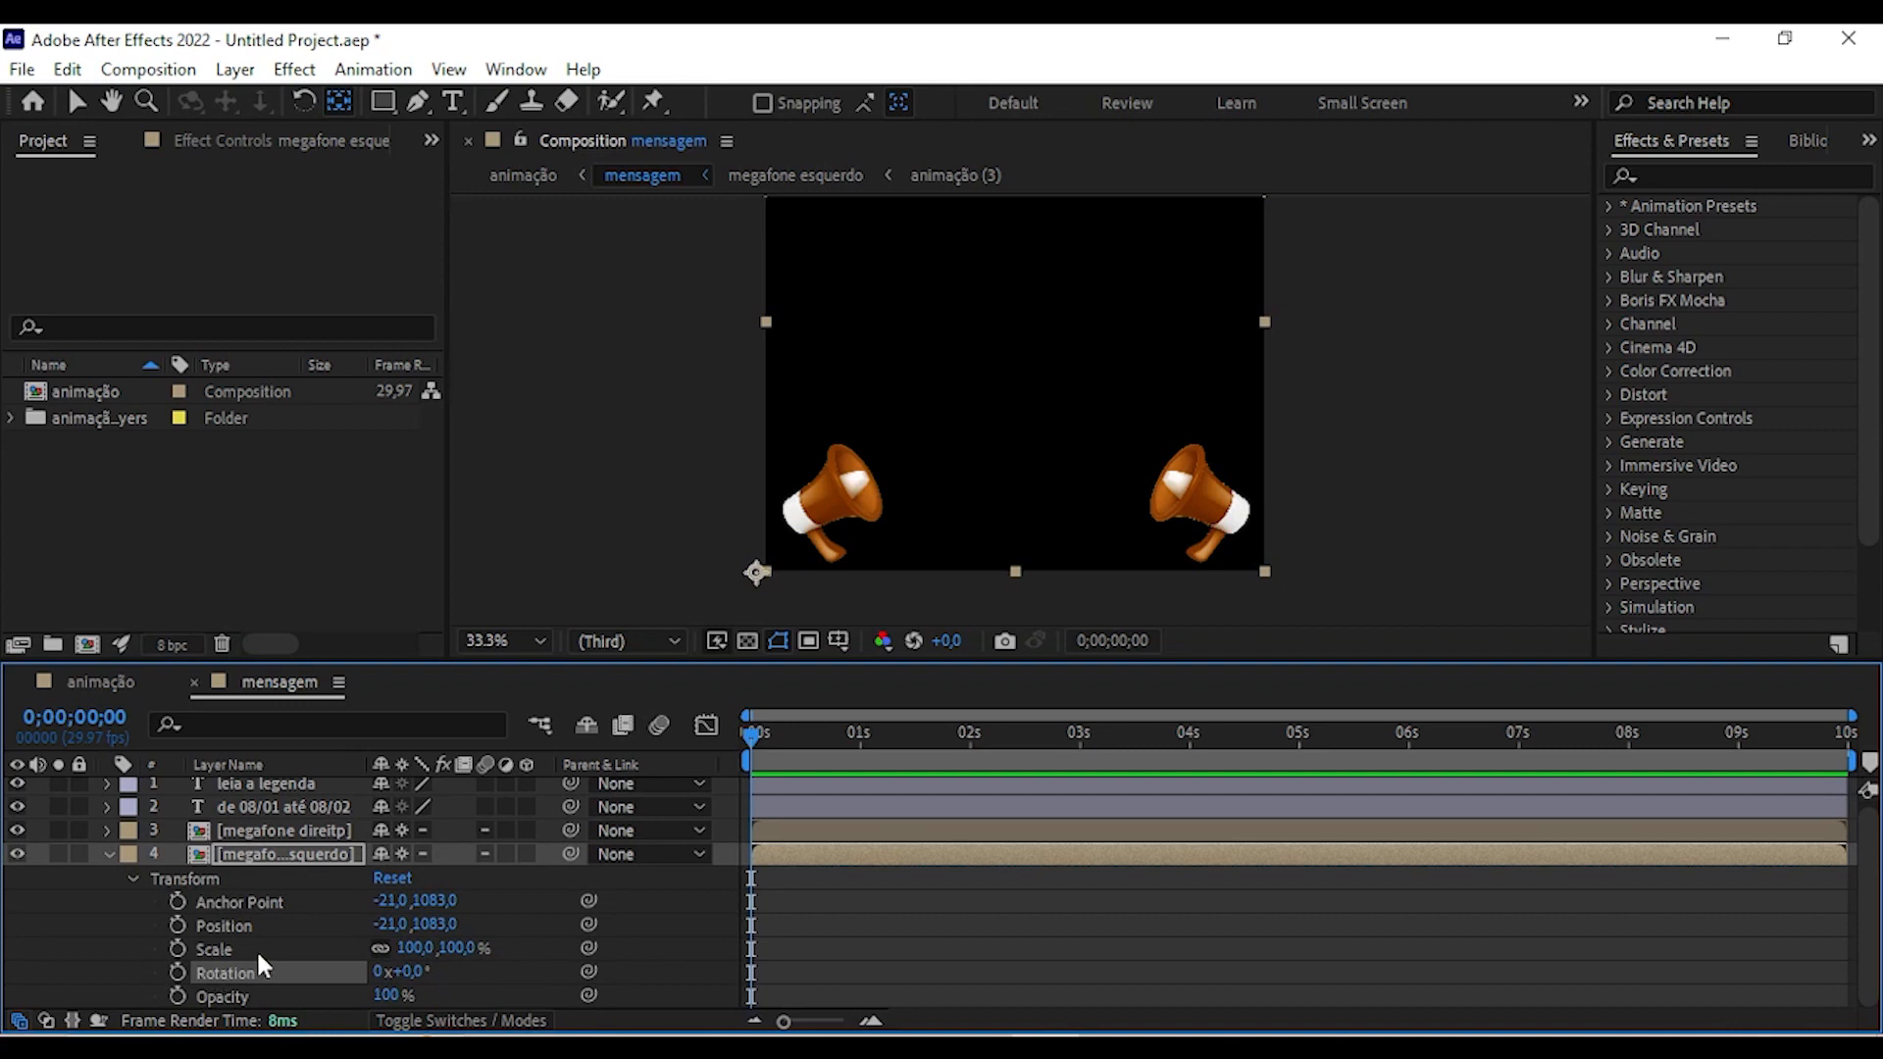
click(454, 948)
text(0)
key(Return)
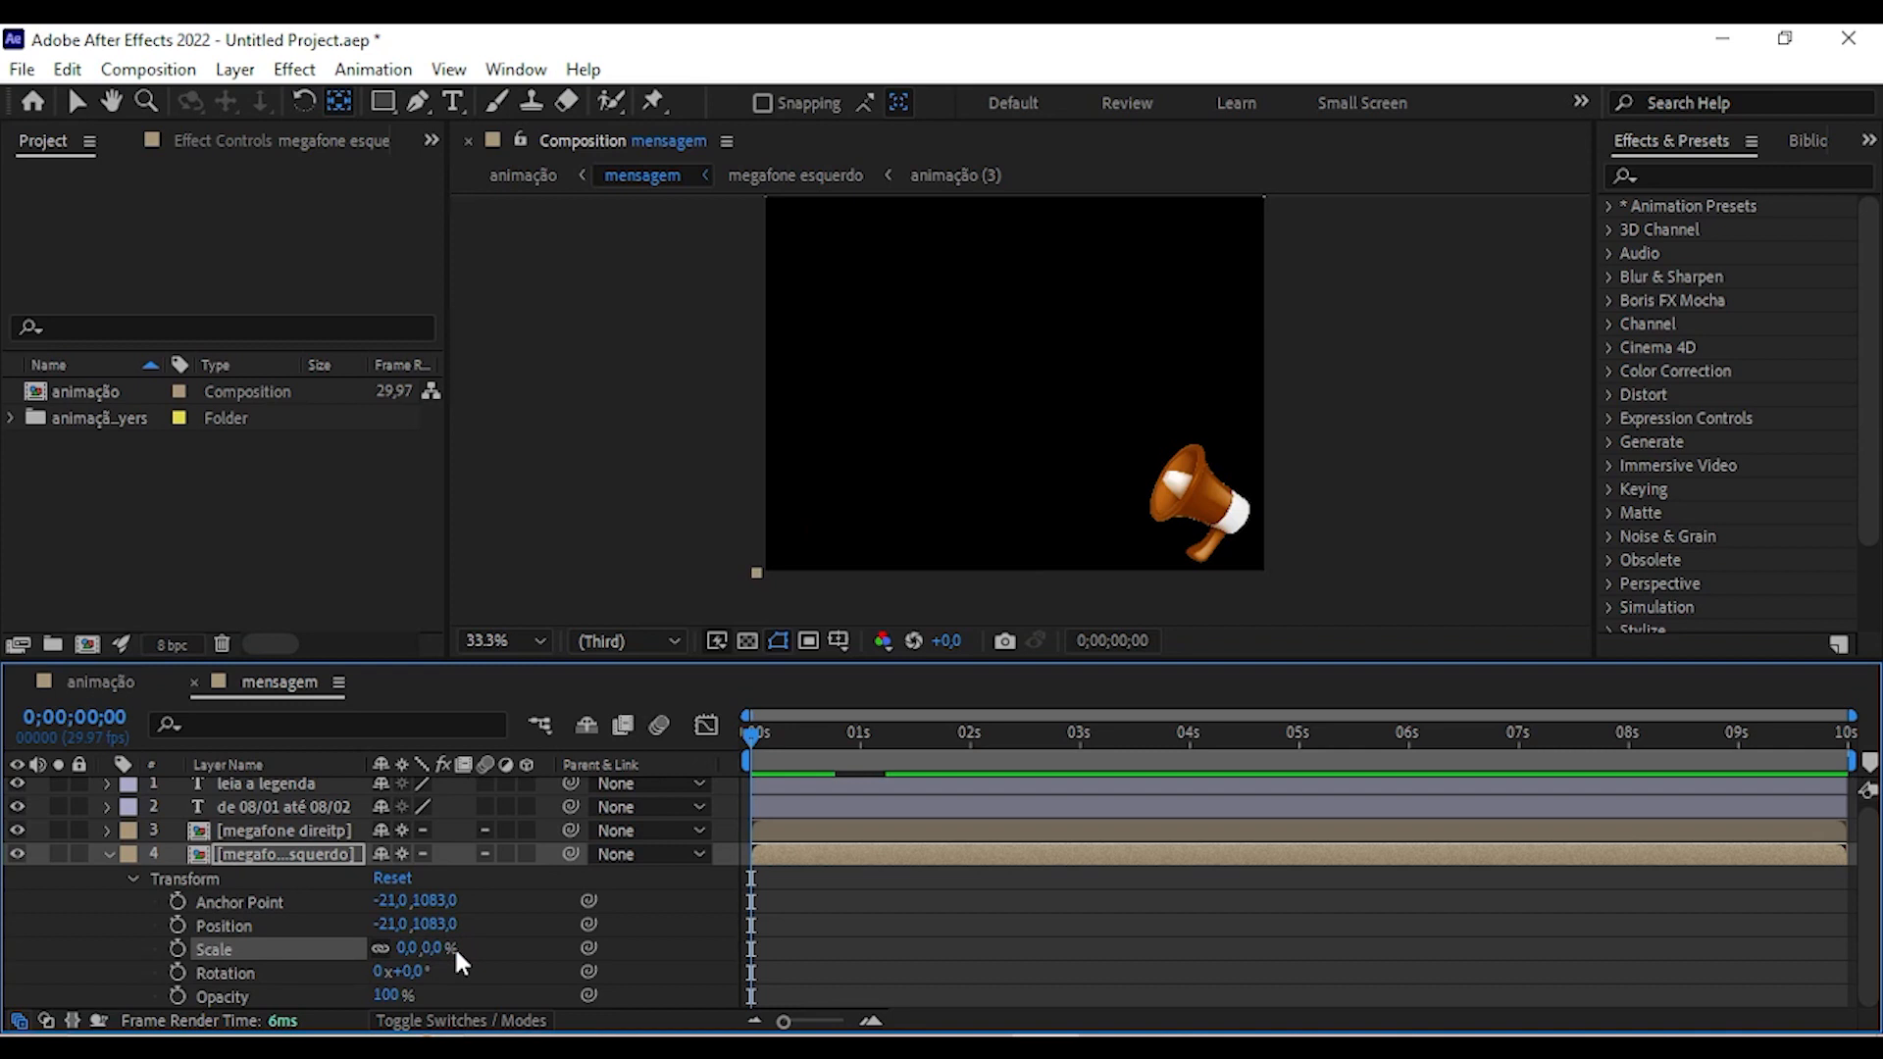
click(179, 947)
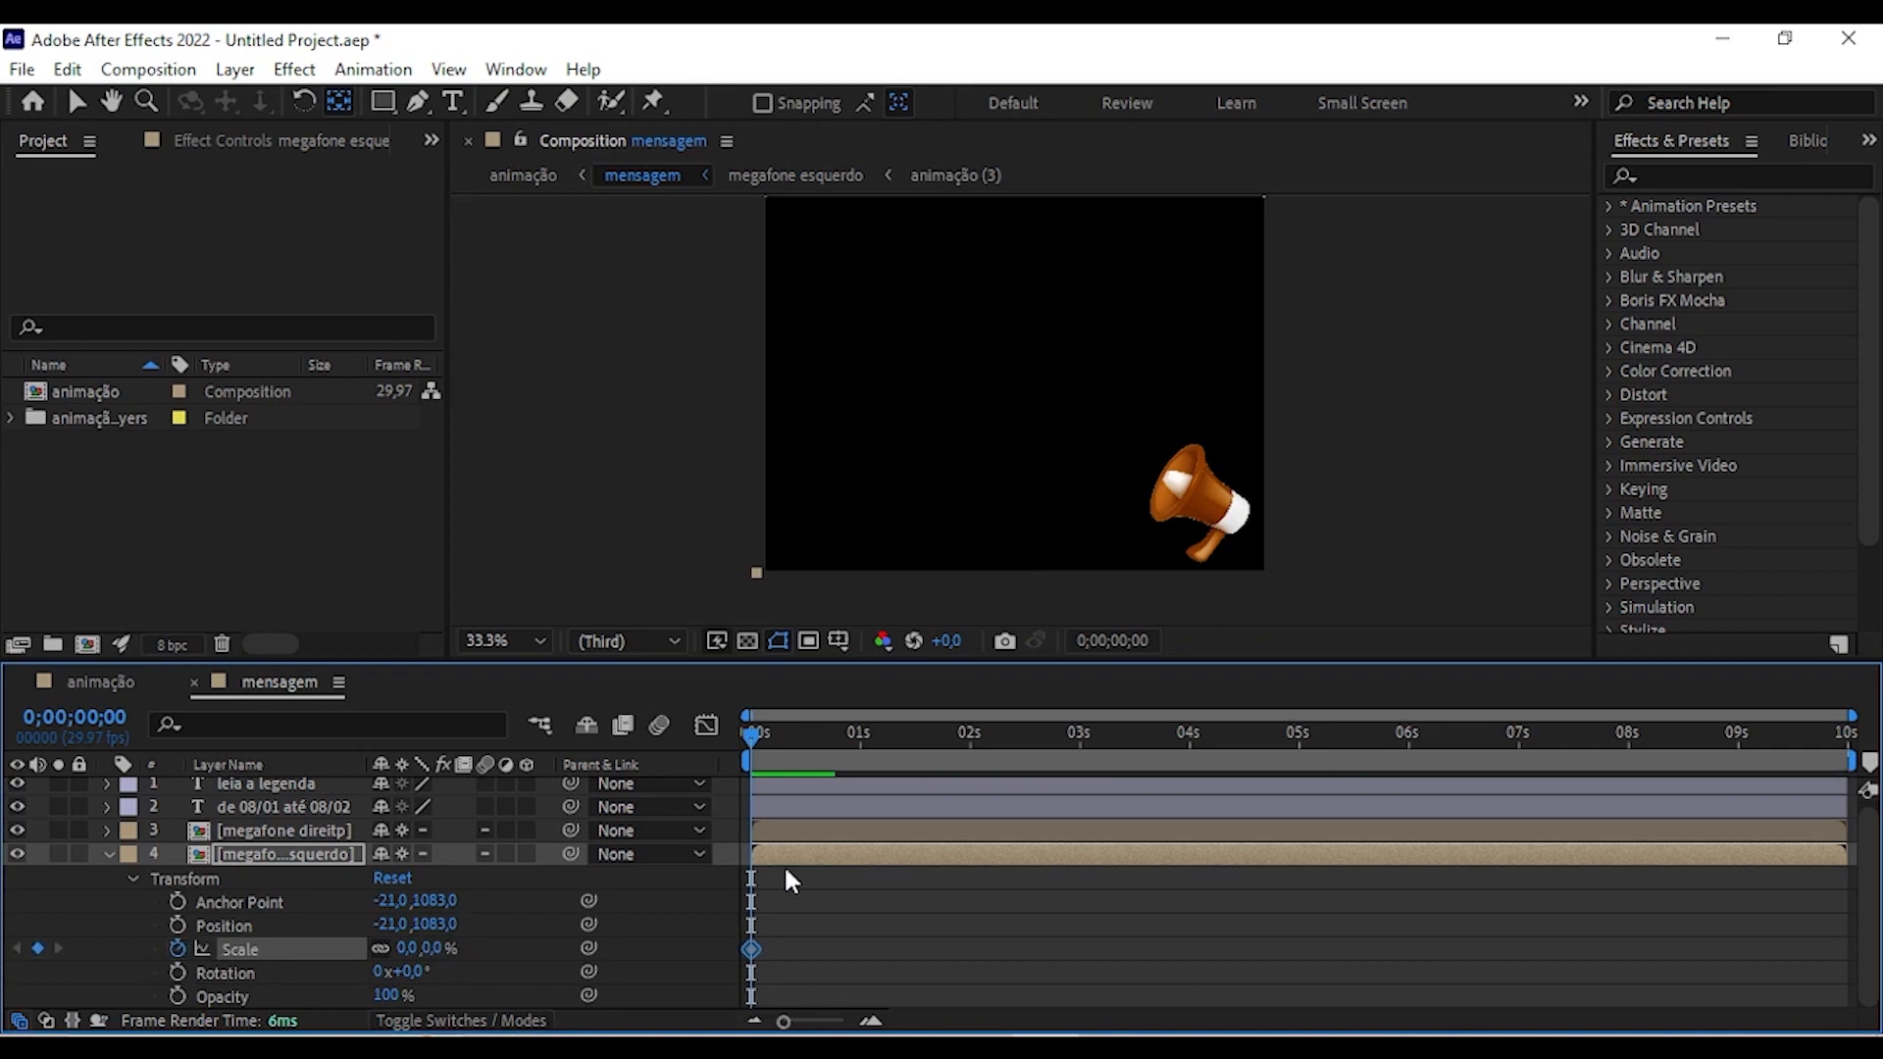
drag(750, 740, 832, 743)
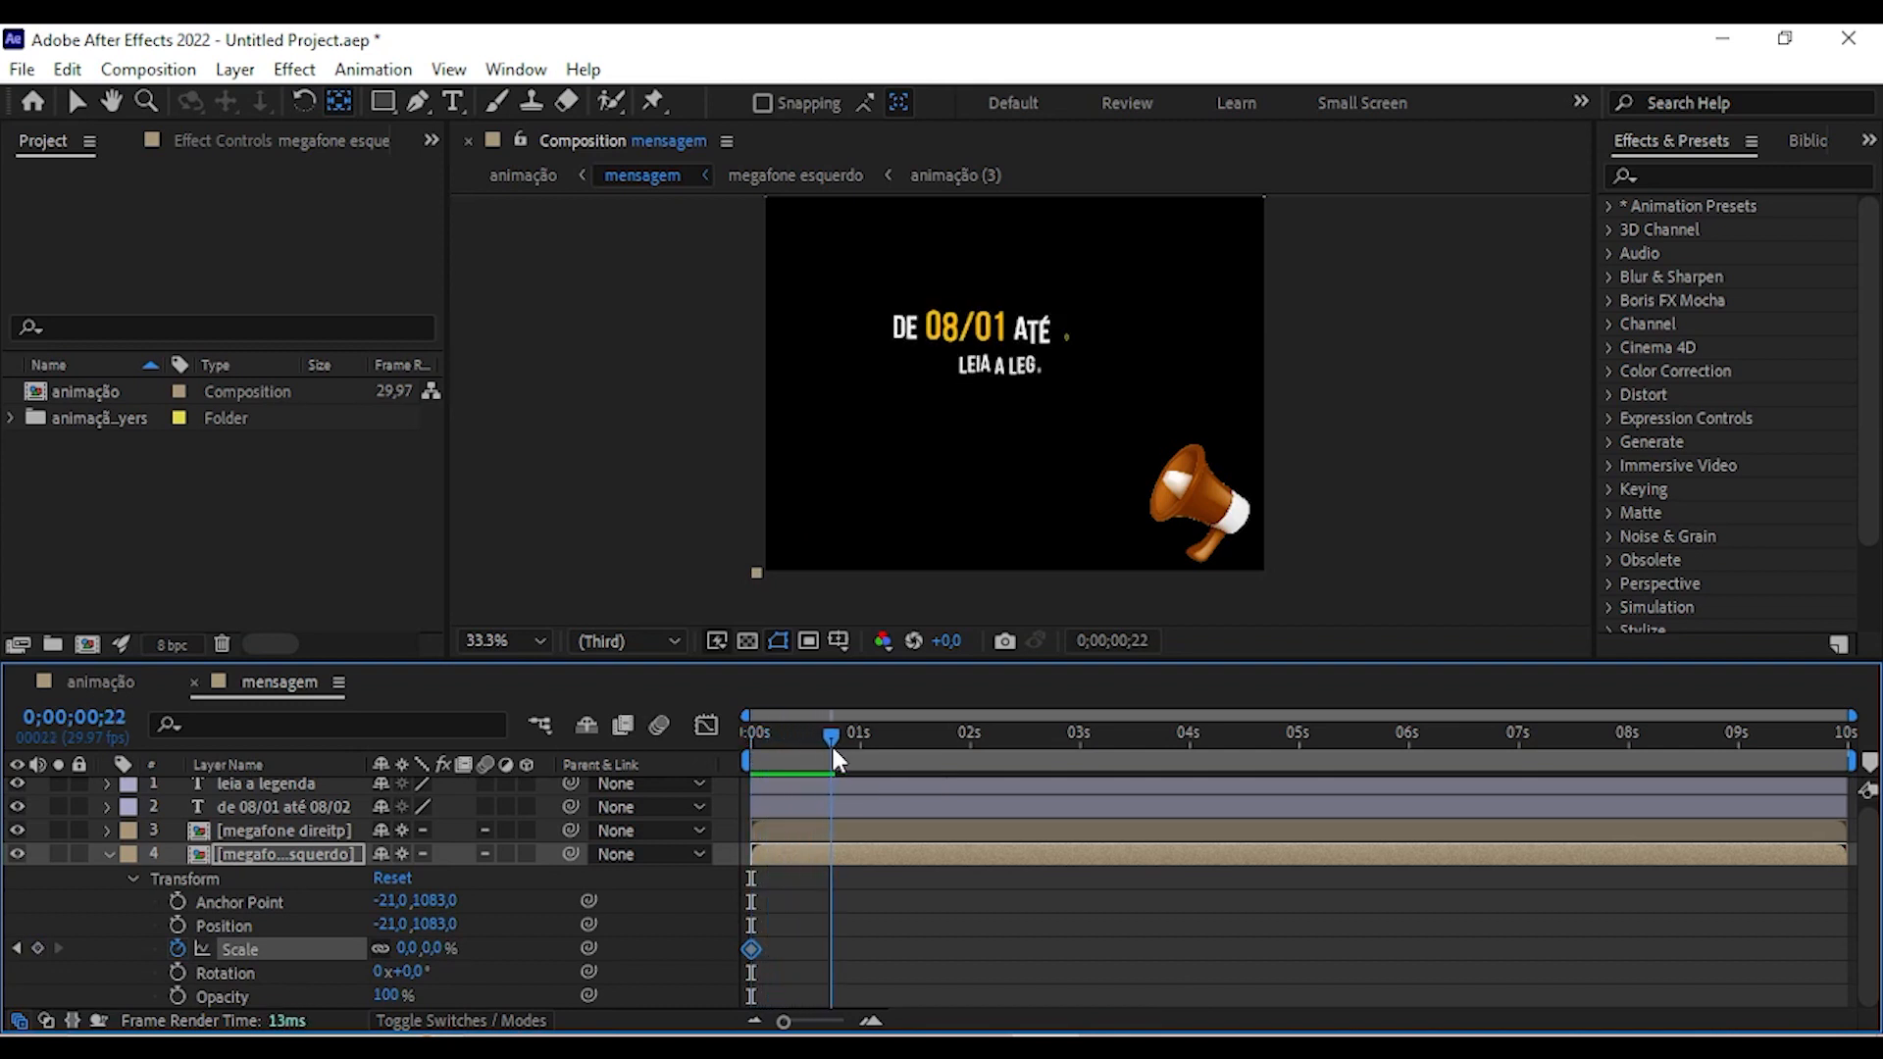
click(429, 949)
text(100)
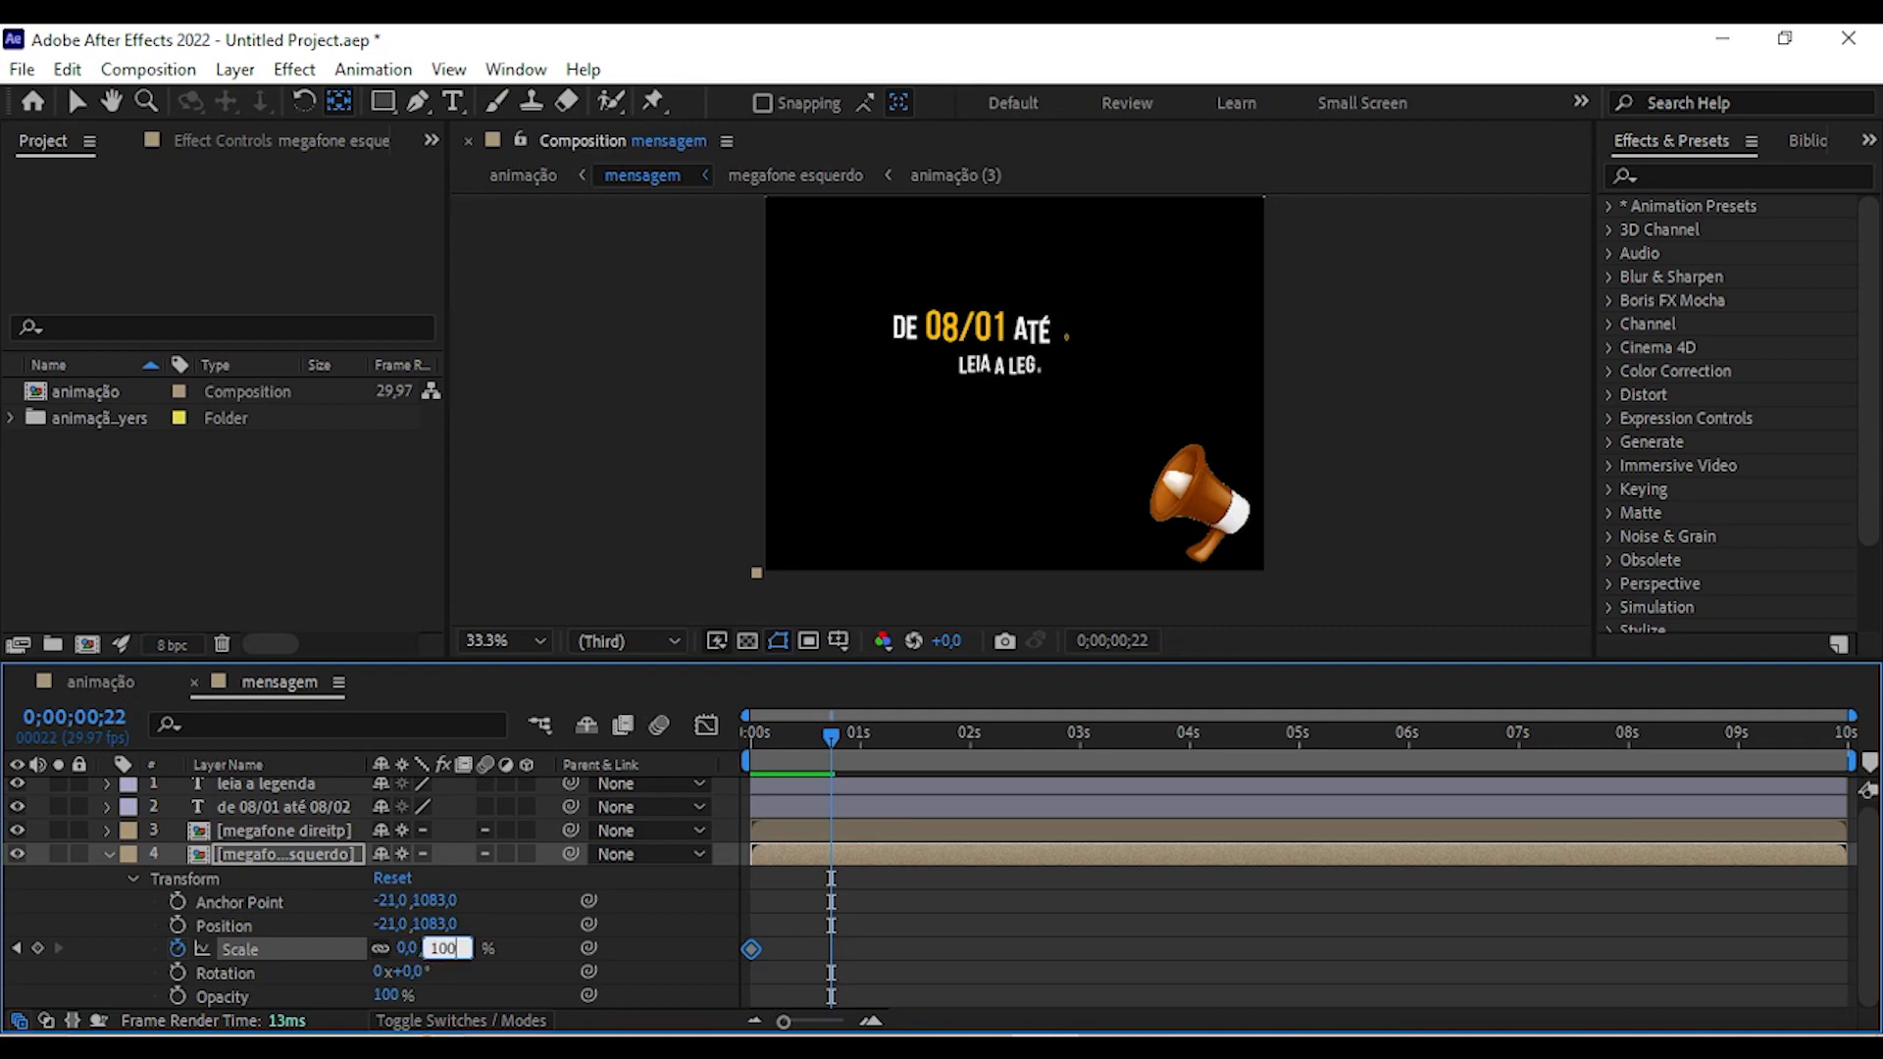
key(Return)
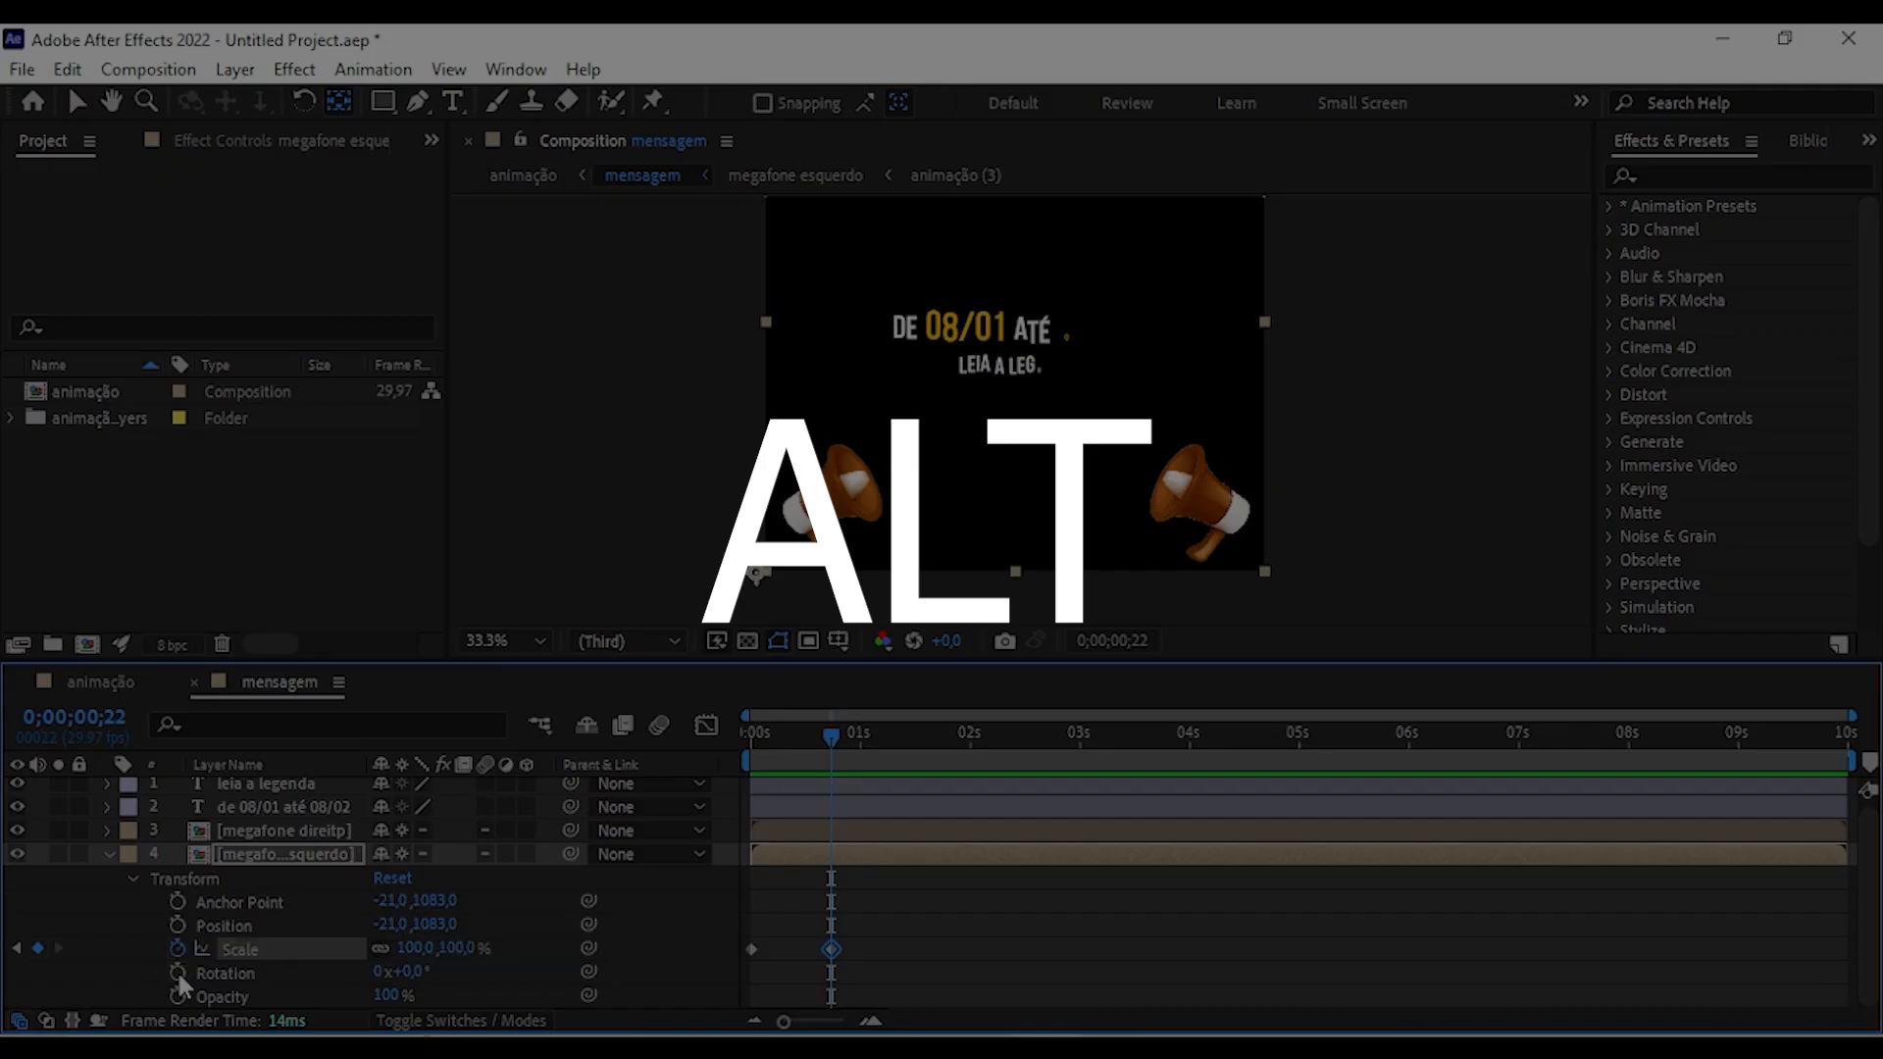
Add the expression wiggle(1,10) to the megafone esquerdo layer's rotation.
alt+click(178, 974)
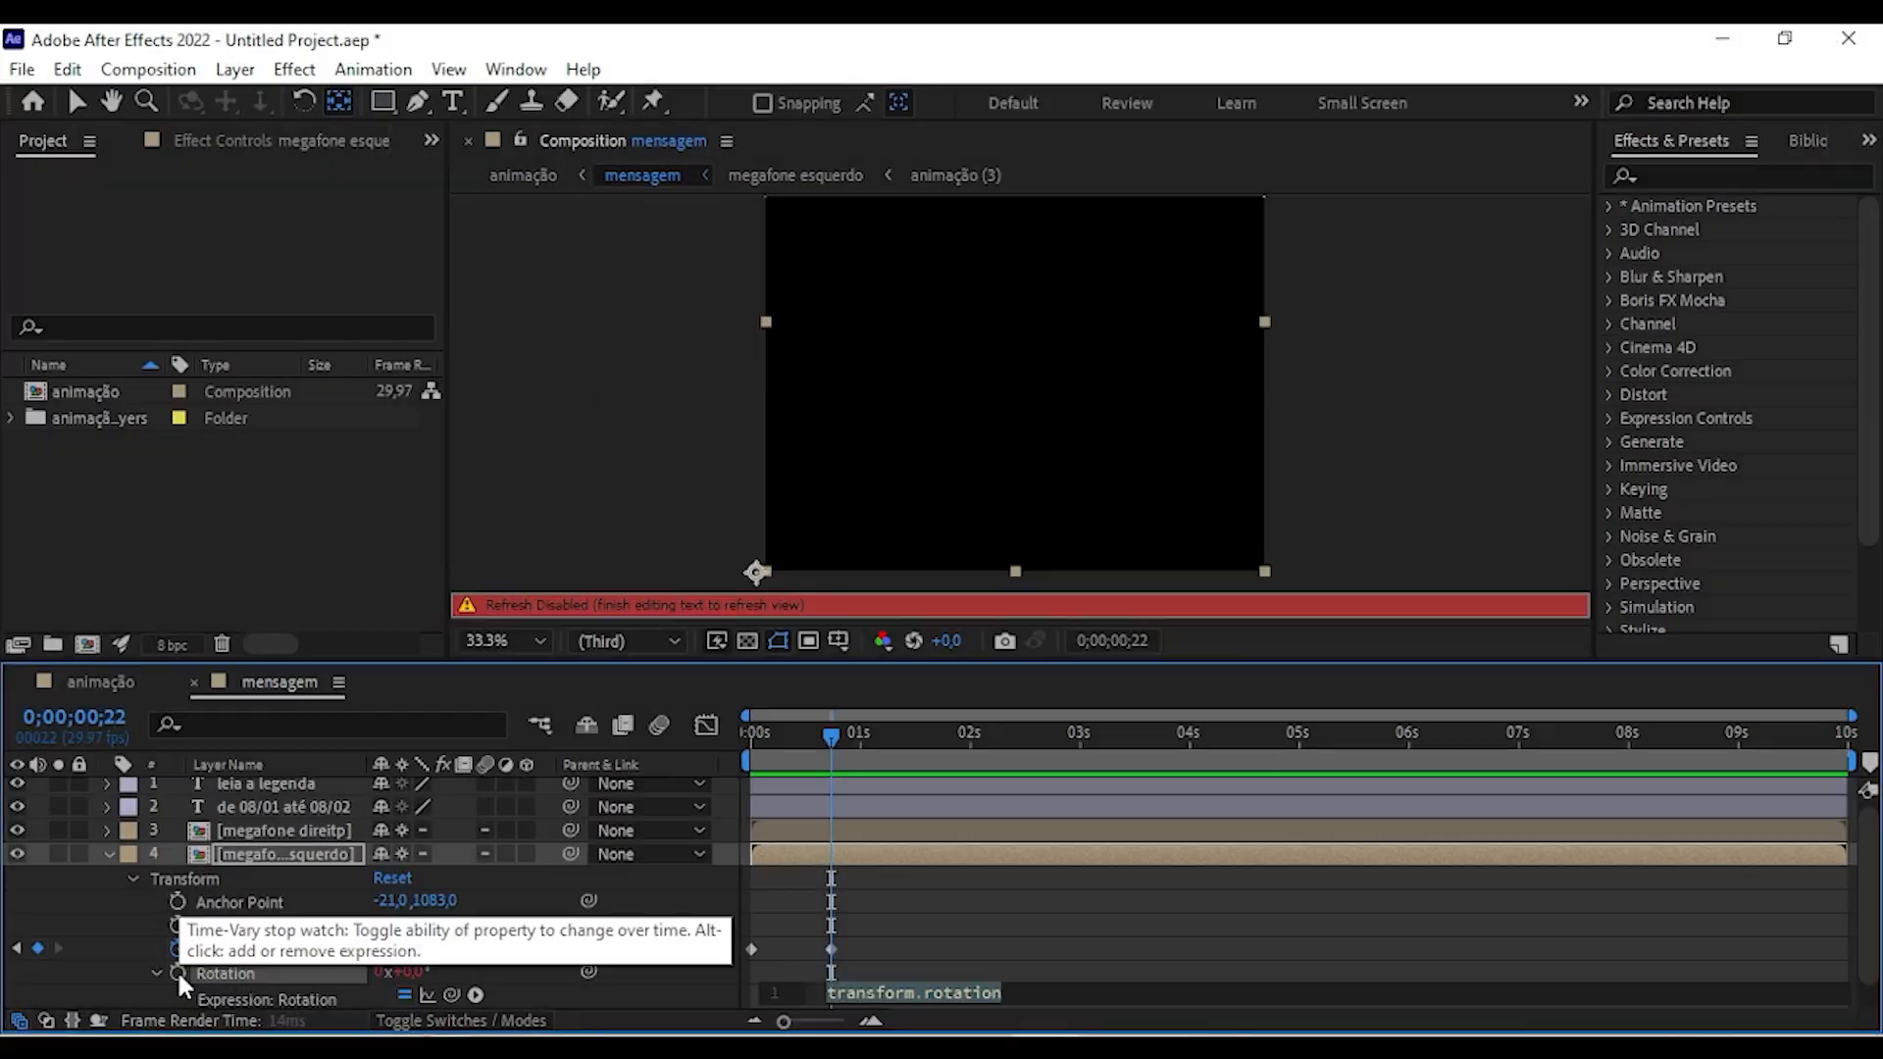
click(1874, 968)
click(1037, 978)
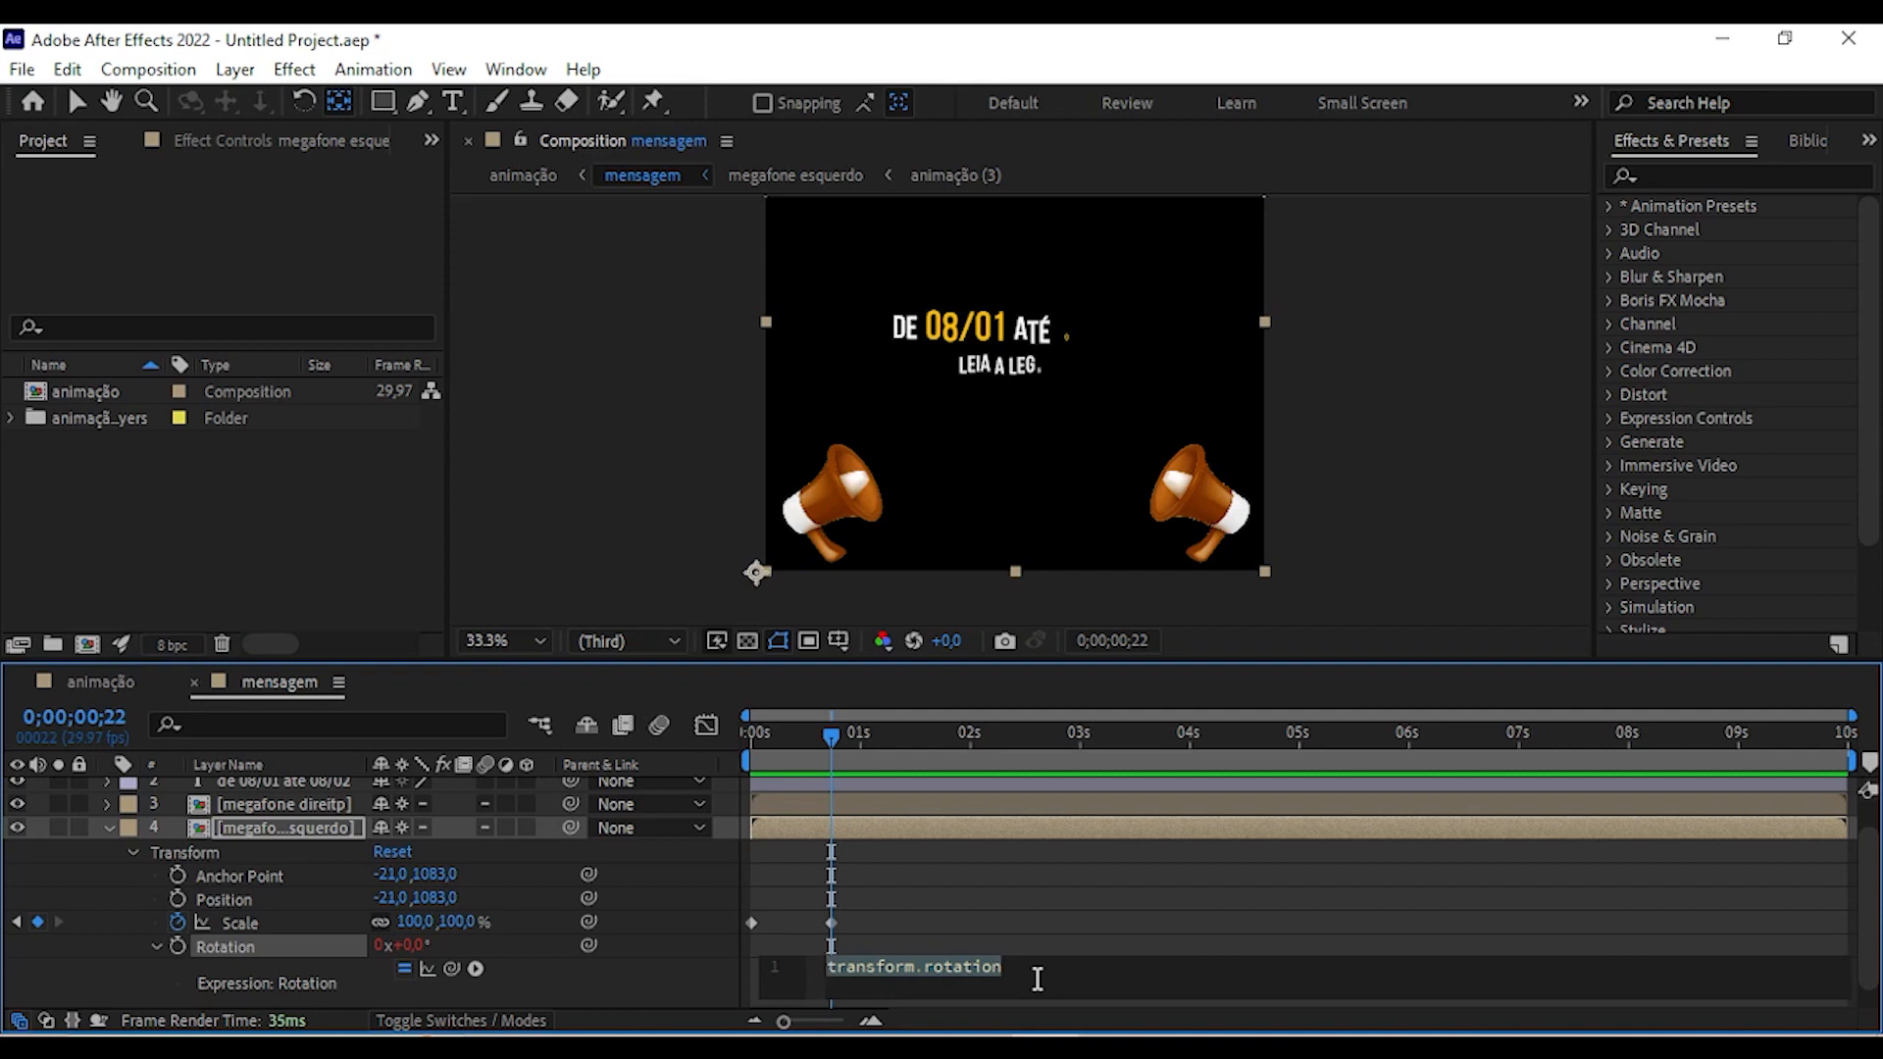
text(wiggle())
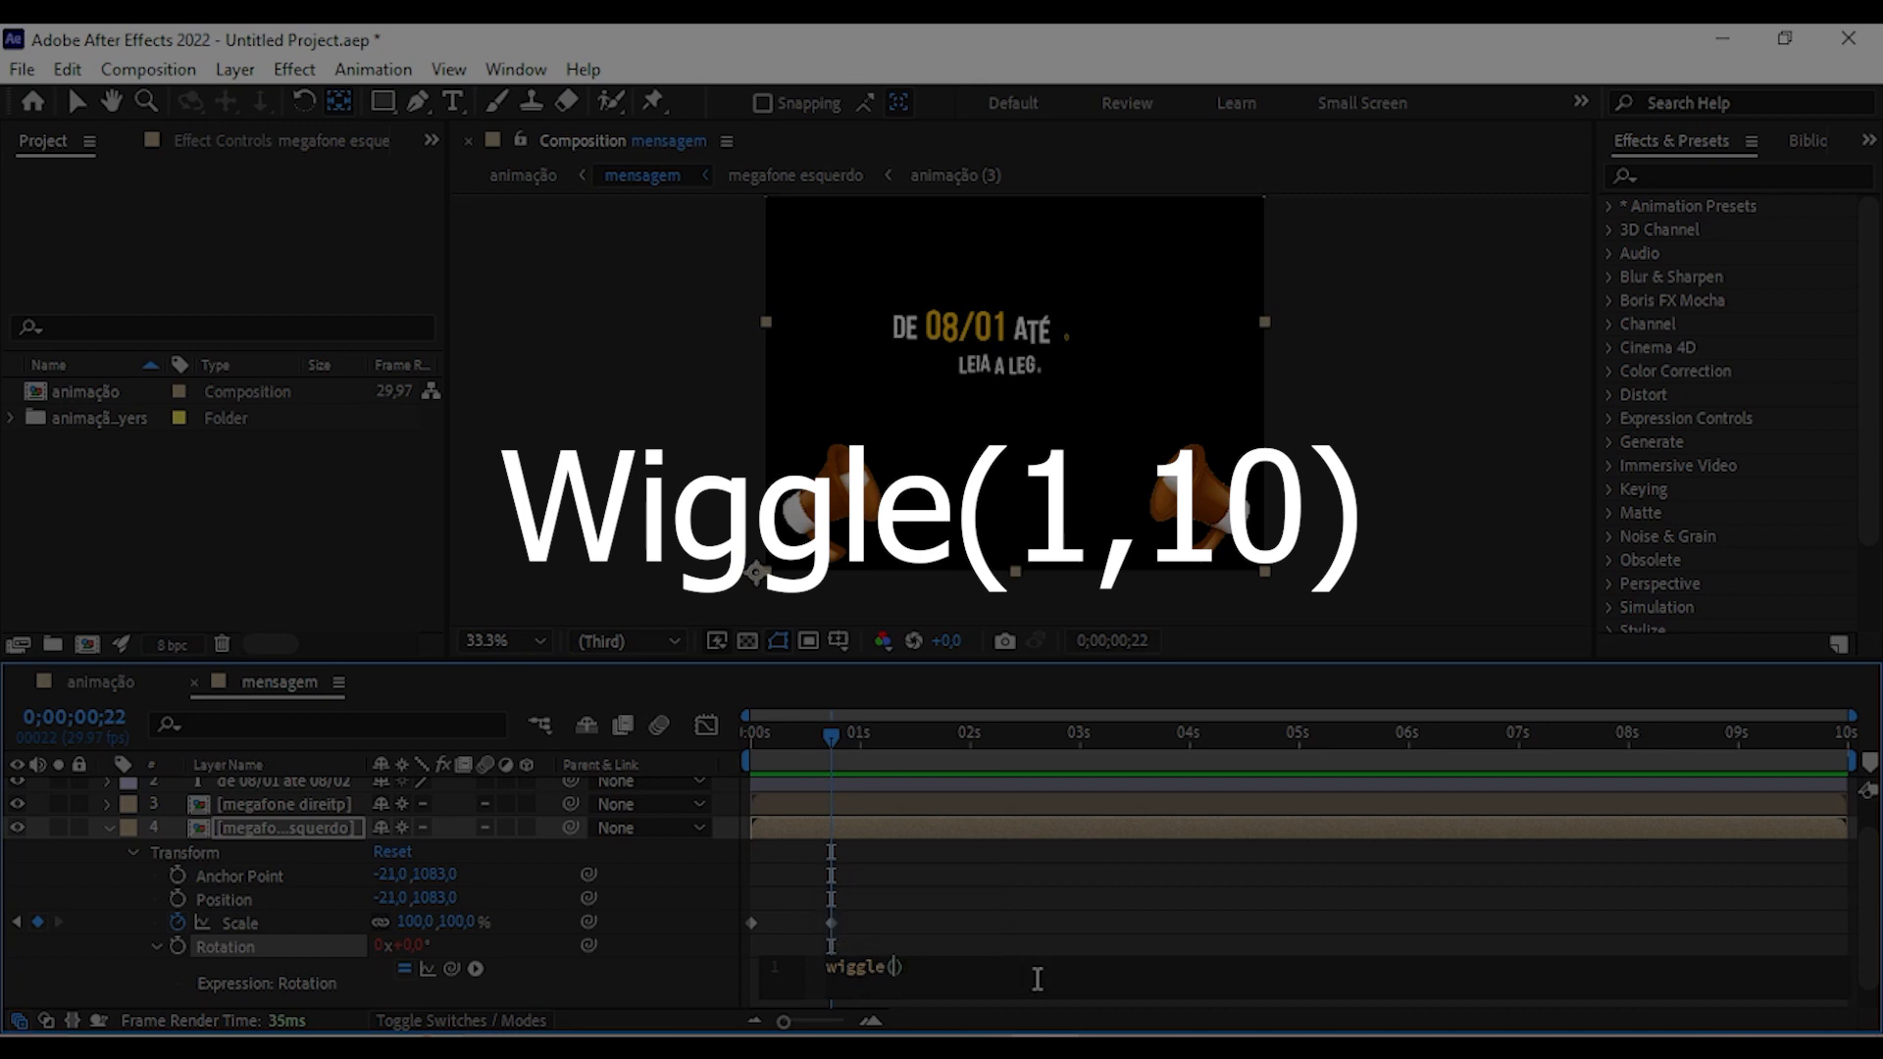
text(1,10)
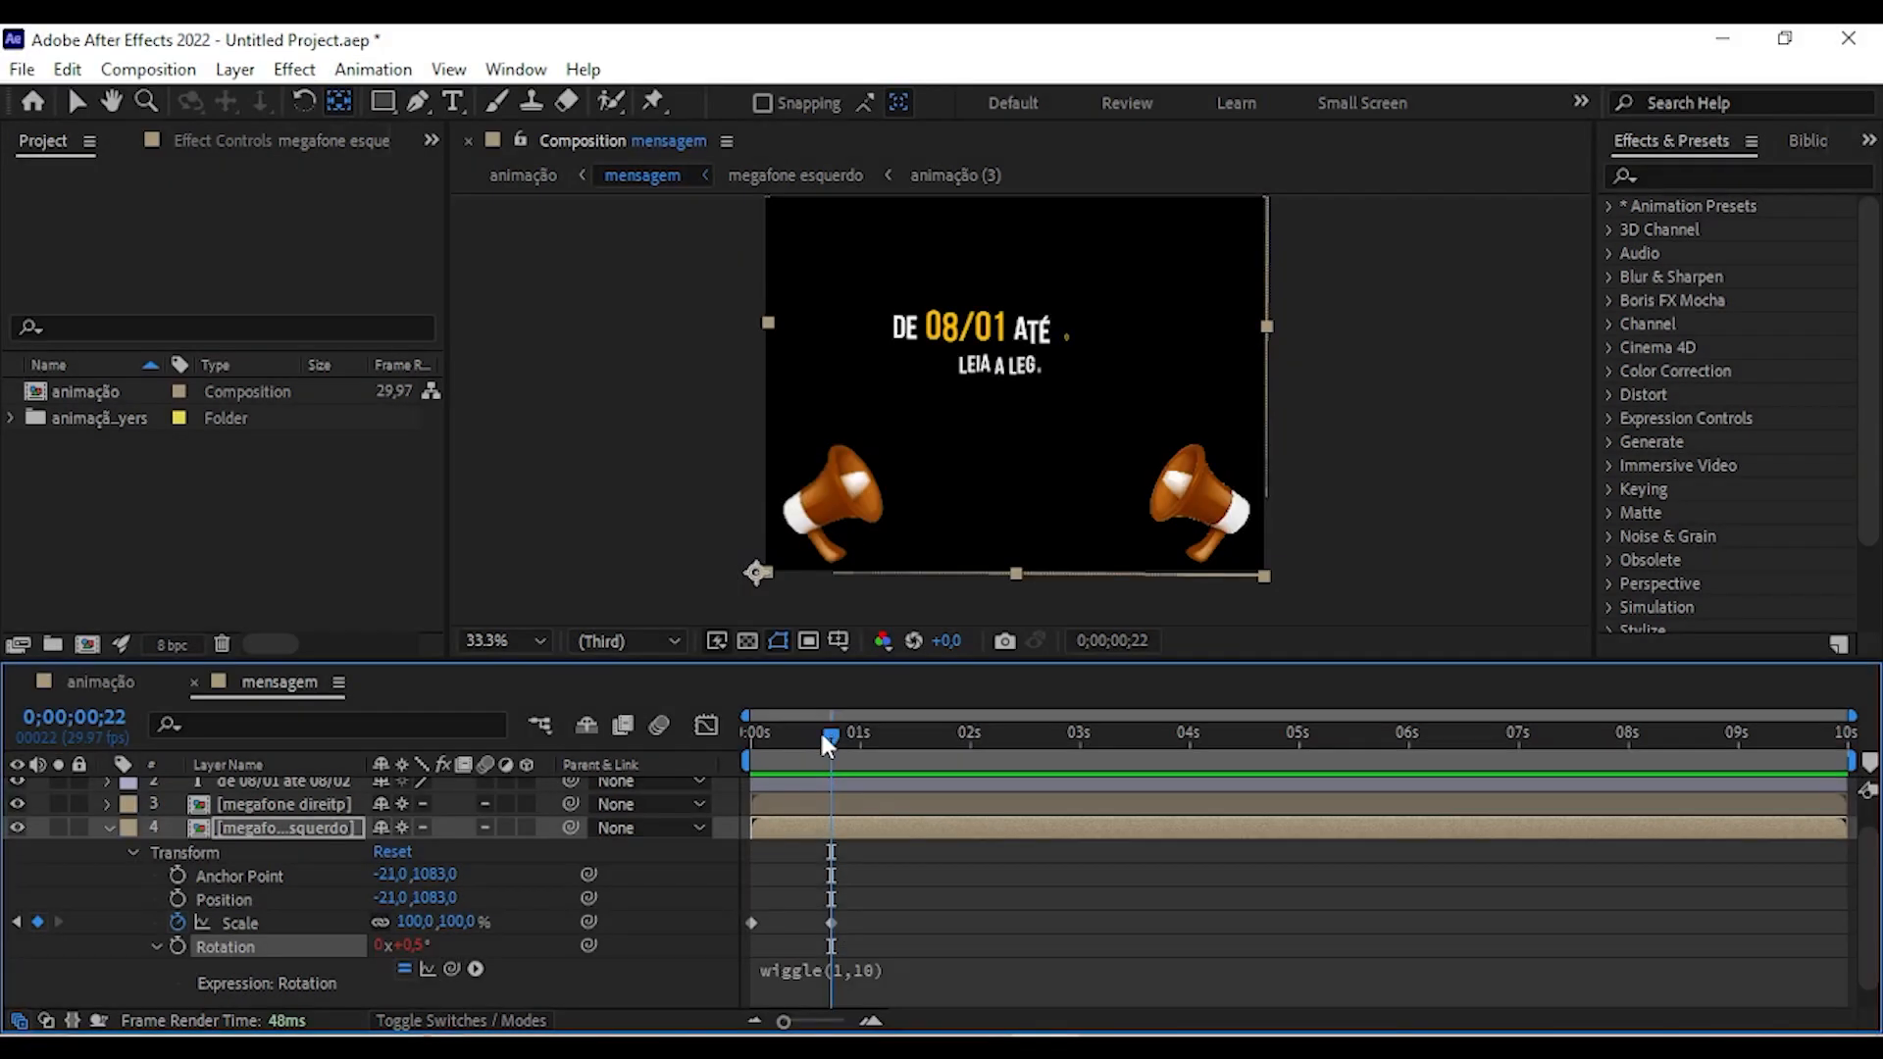
Preview the megafone esquerdo layer's scale and rotation animation from the start.
drag(820, 729, 543, 720)
key(space)
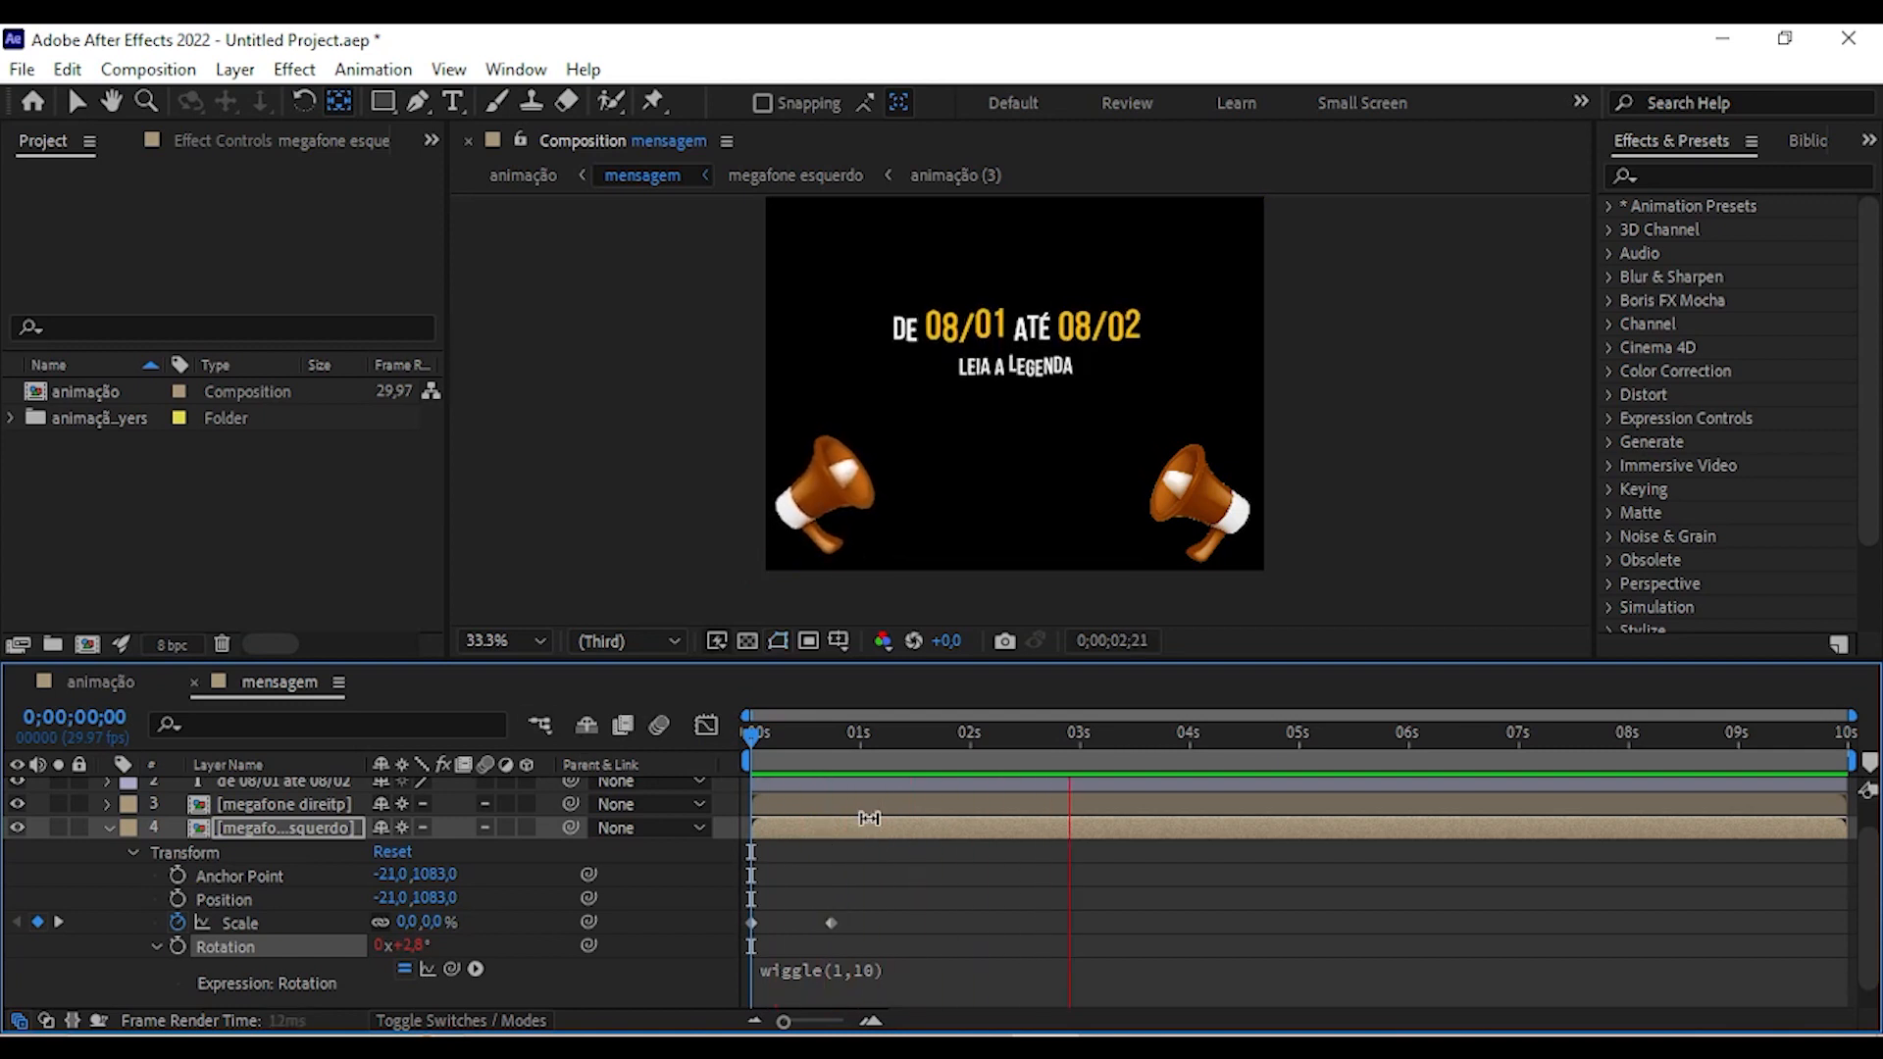
key(space)
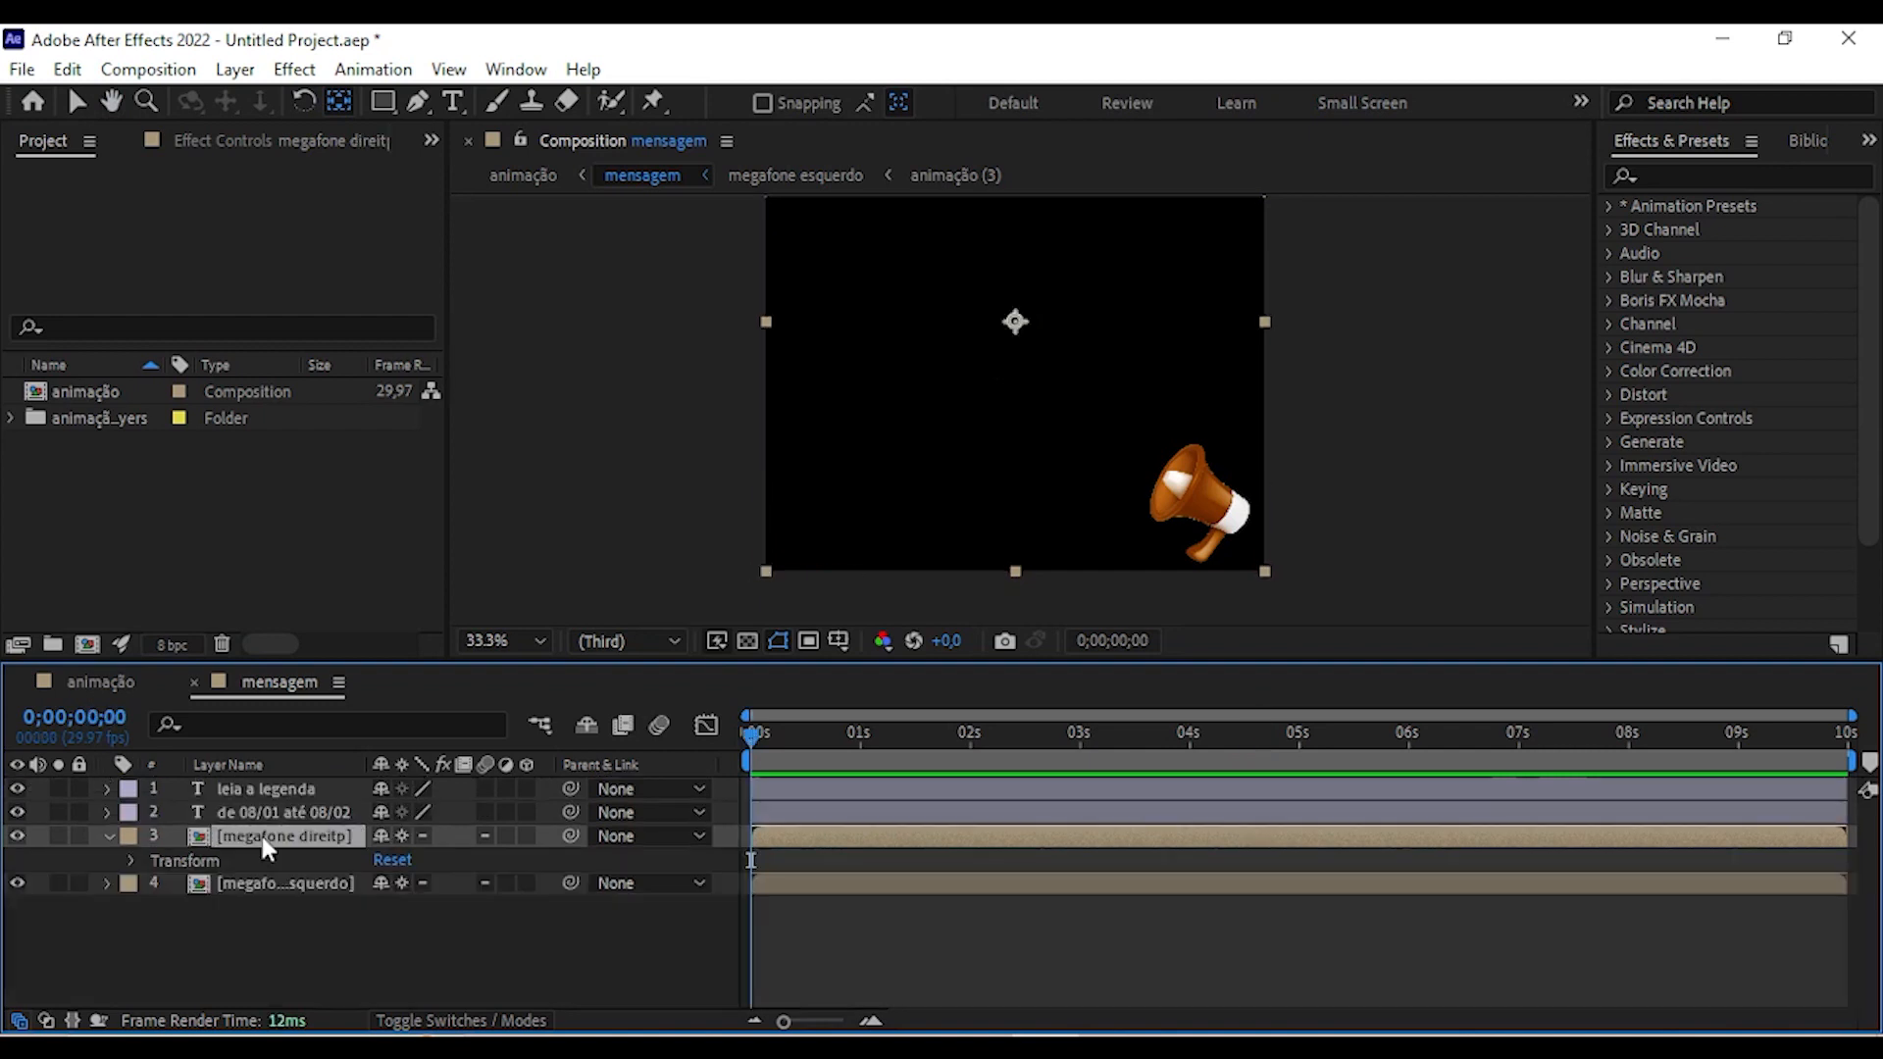
Move the megafone direitp layer's anchor point to its bottom-right corner and keyframe its scale at 0% at 0 seconds.
click(342, 102)
drag(1015, 322, 1269, 576)
click(133, 862)
click(454, 931)
text(0)
key(Return)
click(178, 932)
Keyframe the megafone direitp layer's scale at 100% at frame 22 and add the expression wiggle(1,10) to its rotation.
drag(1869, 912, 1868, 924)
click(109, 996)
drag(1868, 853, 1868, 949)
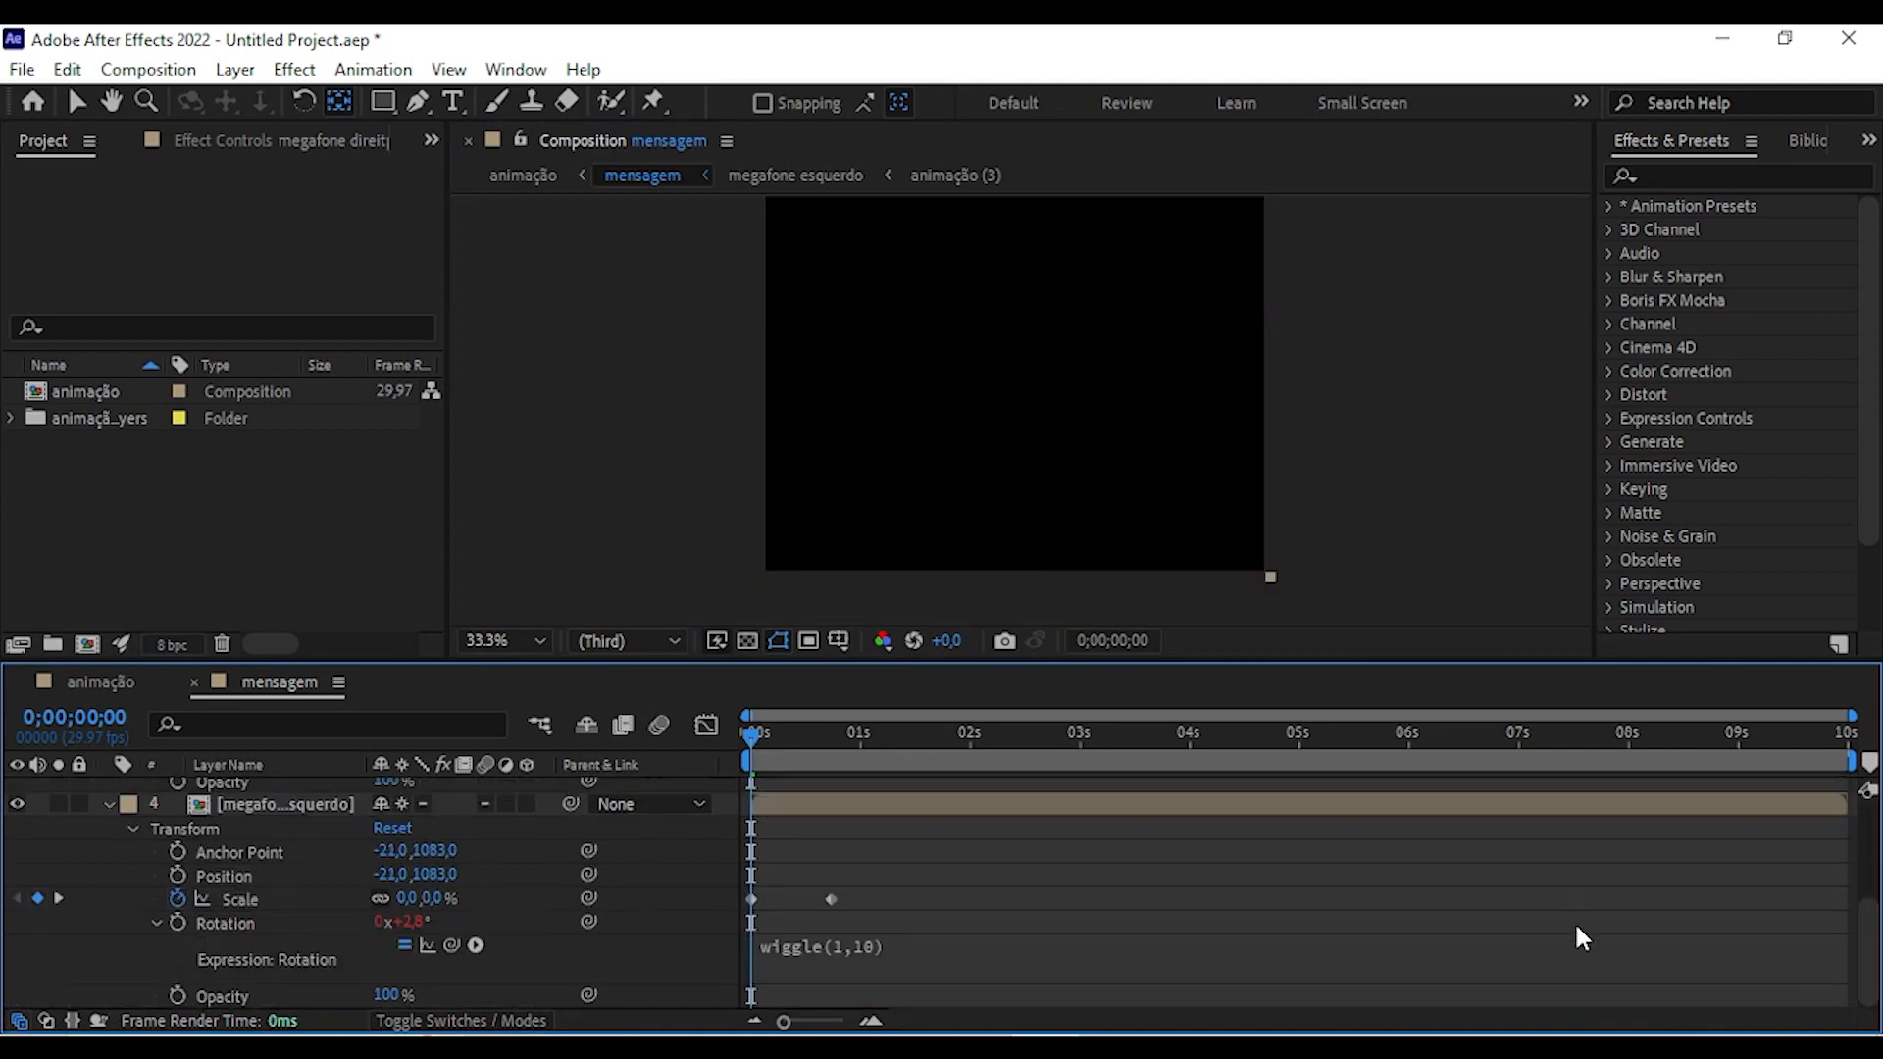
drag(750, 732, 830, 734)
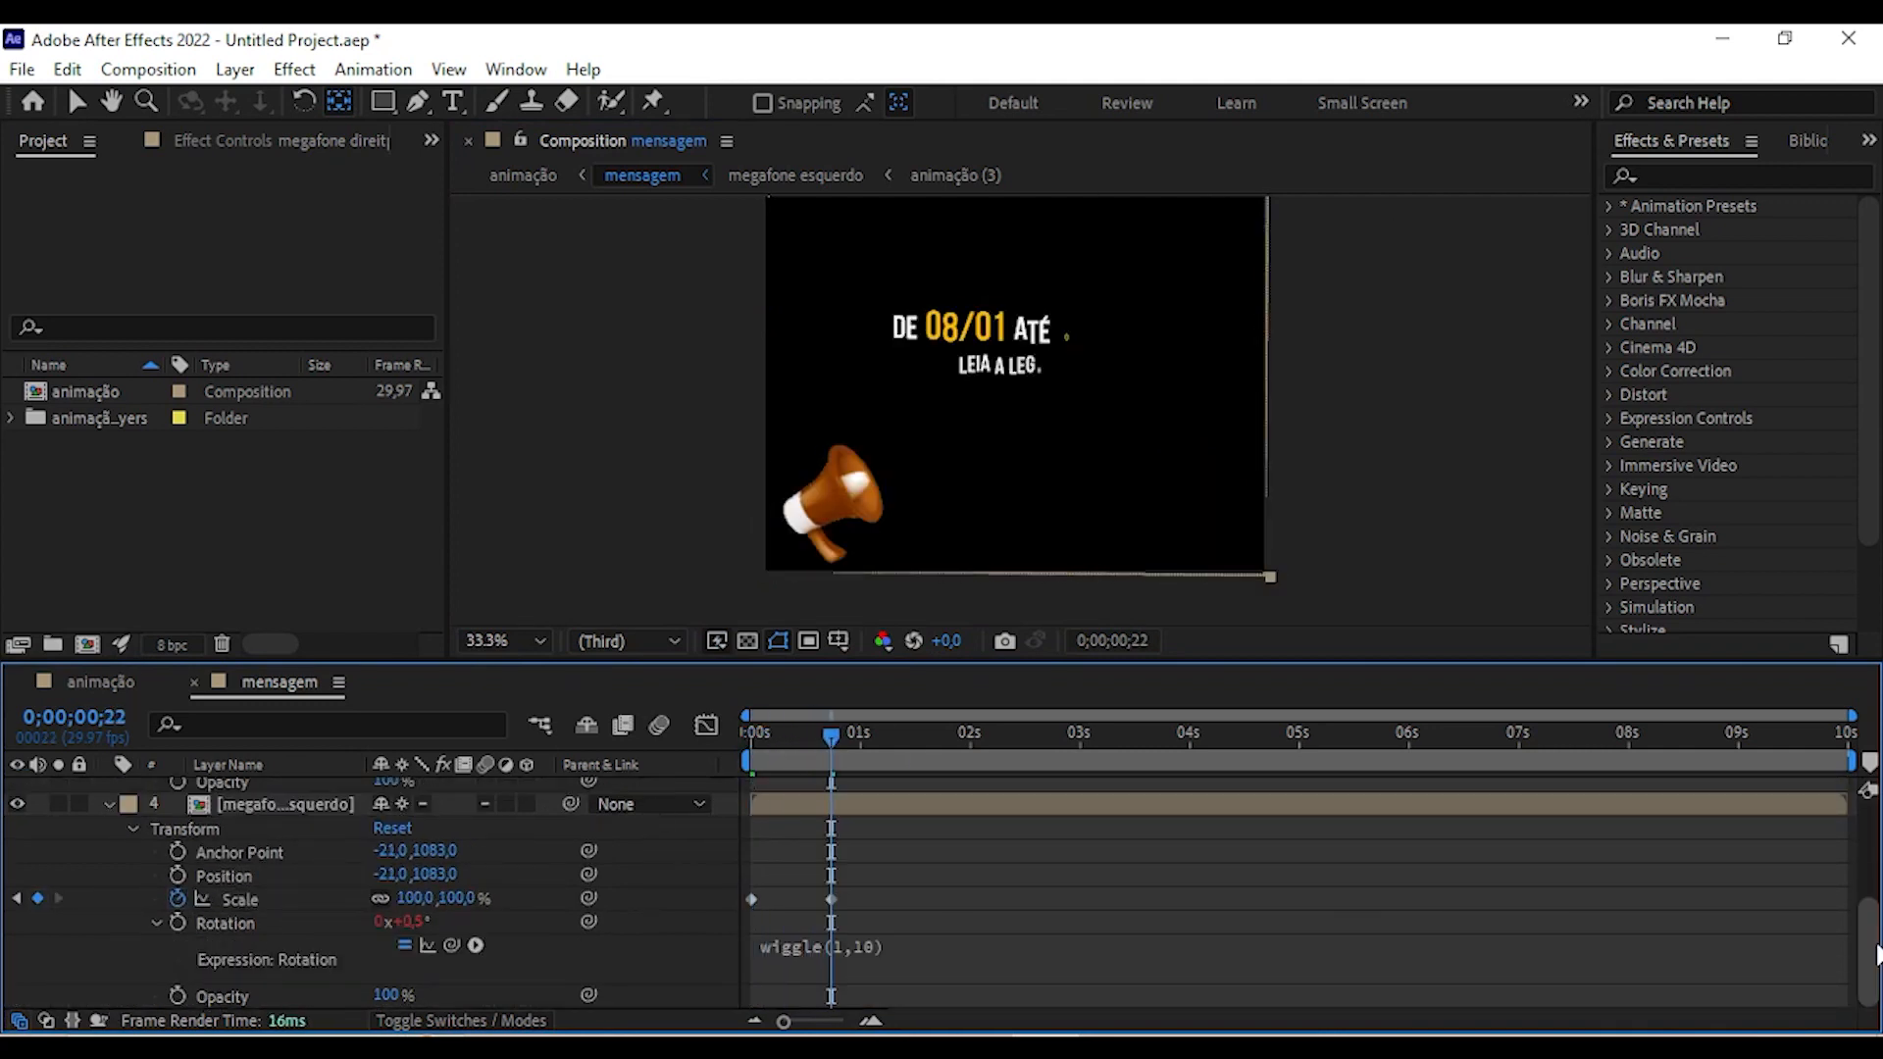
scroll(1821, 870, up, 5)
click(404, 915)
text(100)
key(Return)
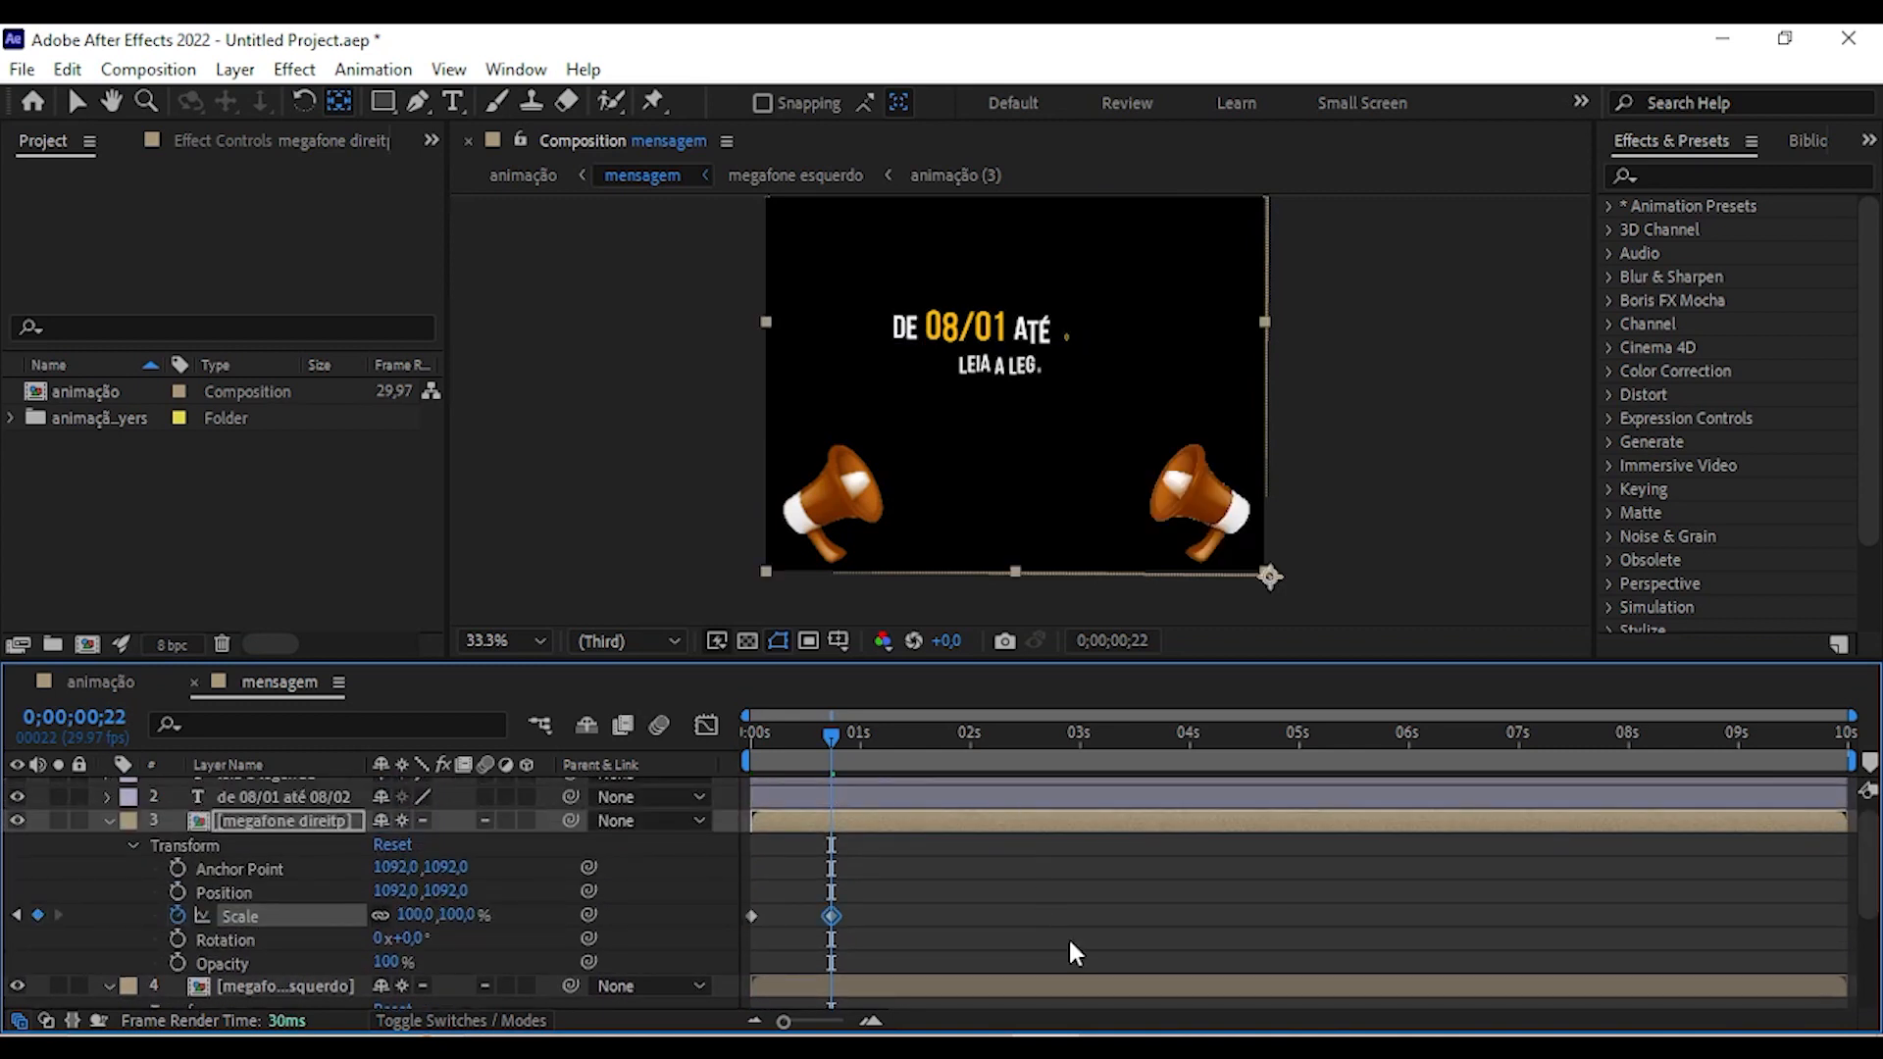
alt+click(178, 939)
text(wiggle(1,10))
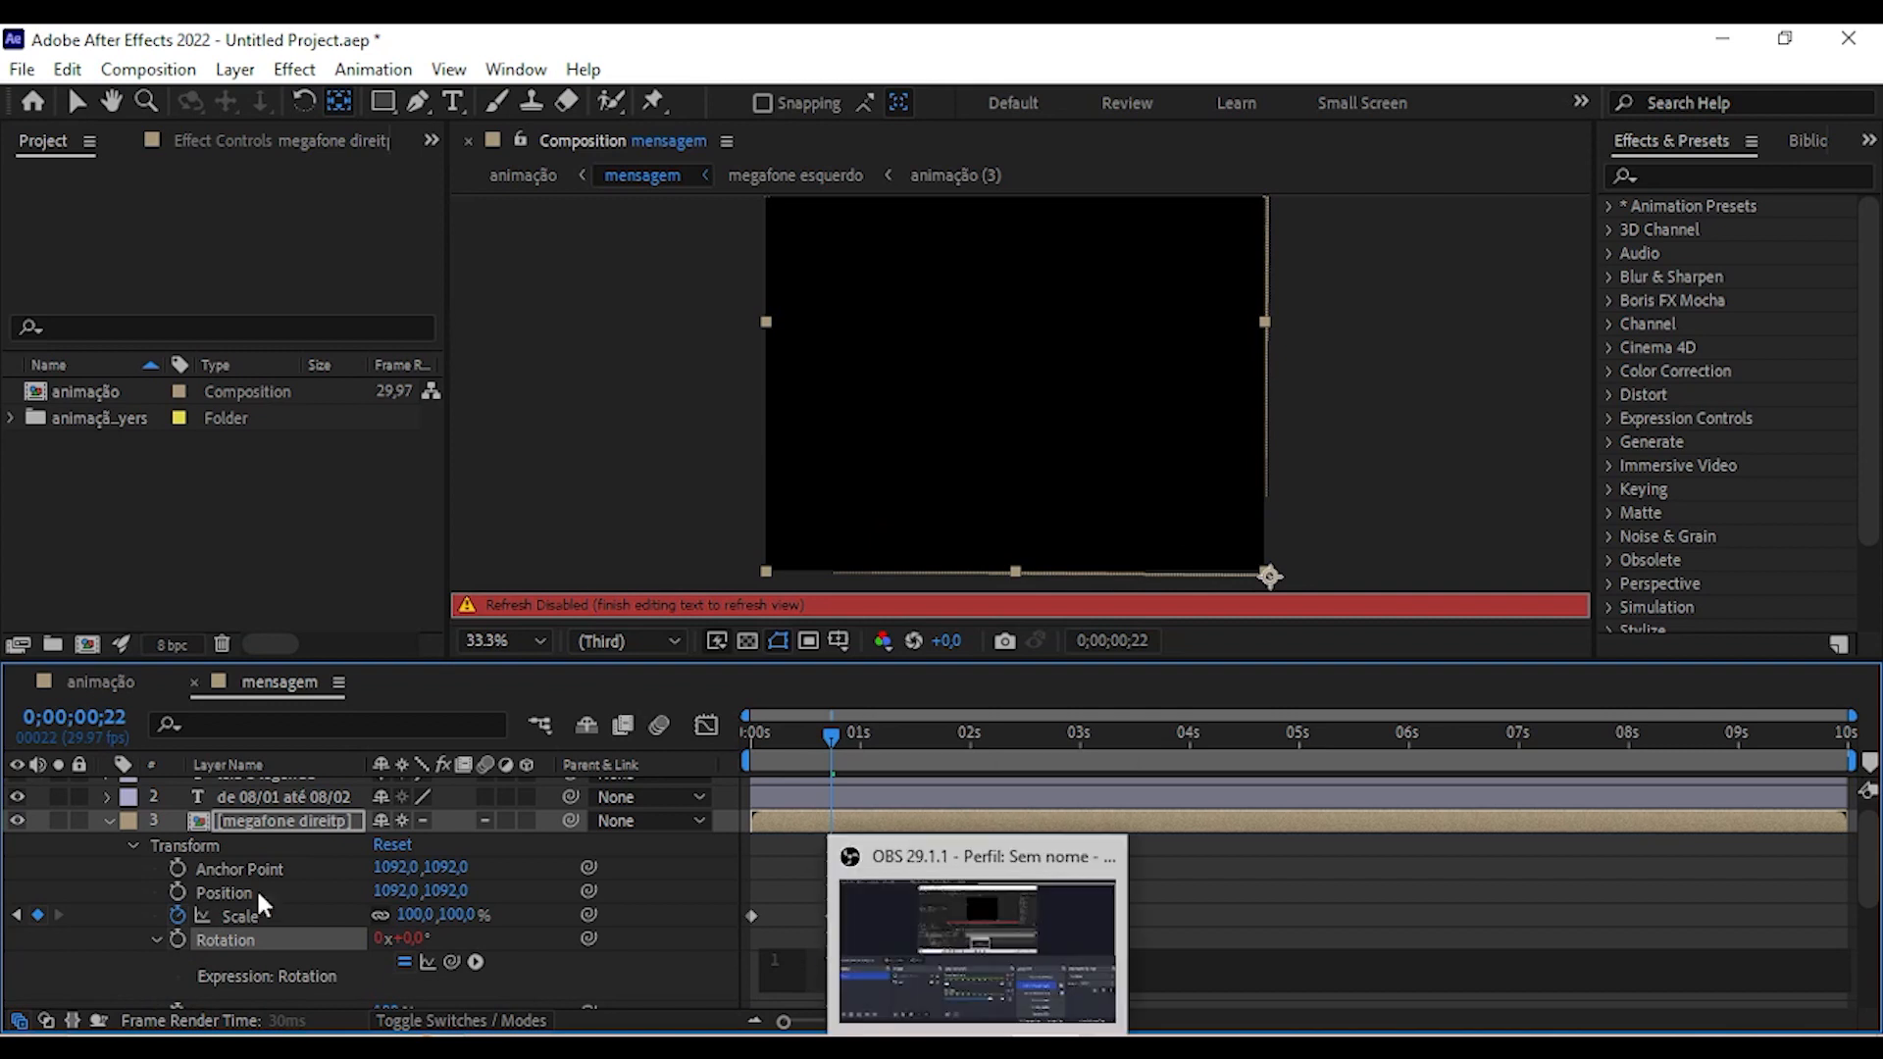
In the animação composition, keyframe the logo graphic design layer's scale from 0% at 0 seconds to 100% at frame 18 and preview it.
click(141, 859)
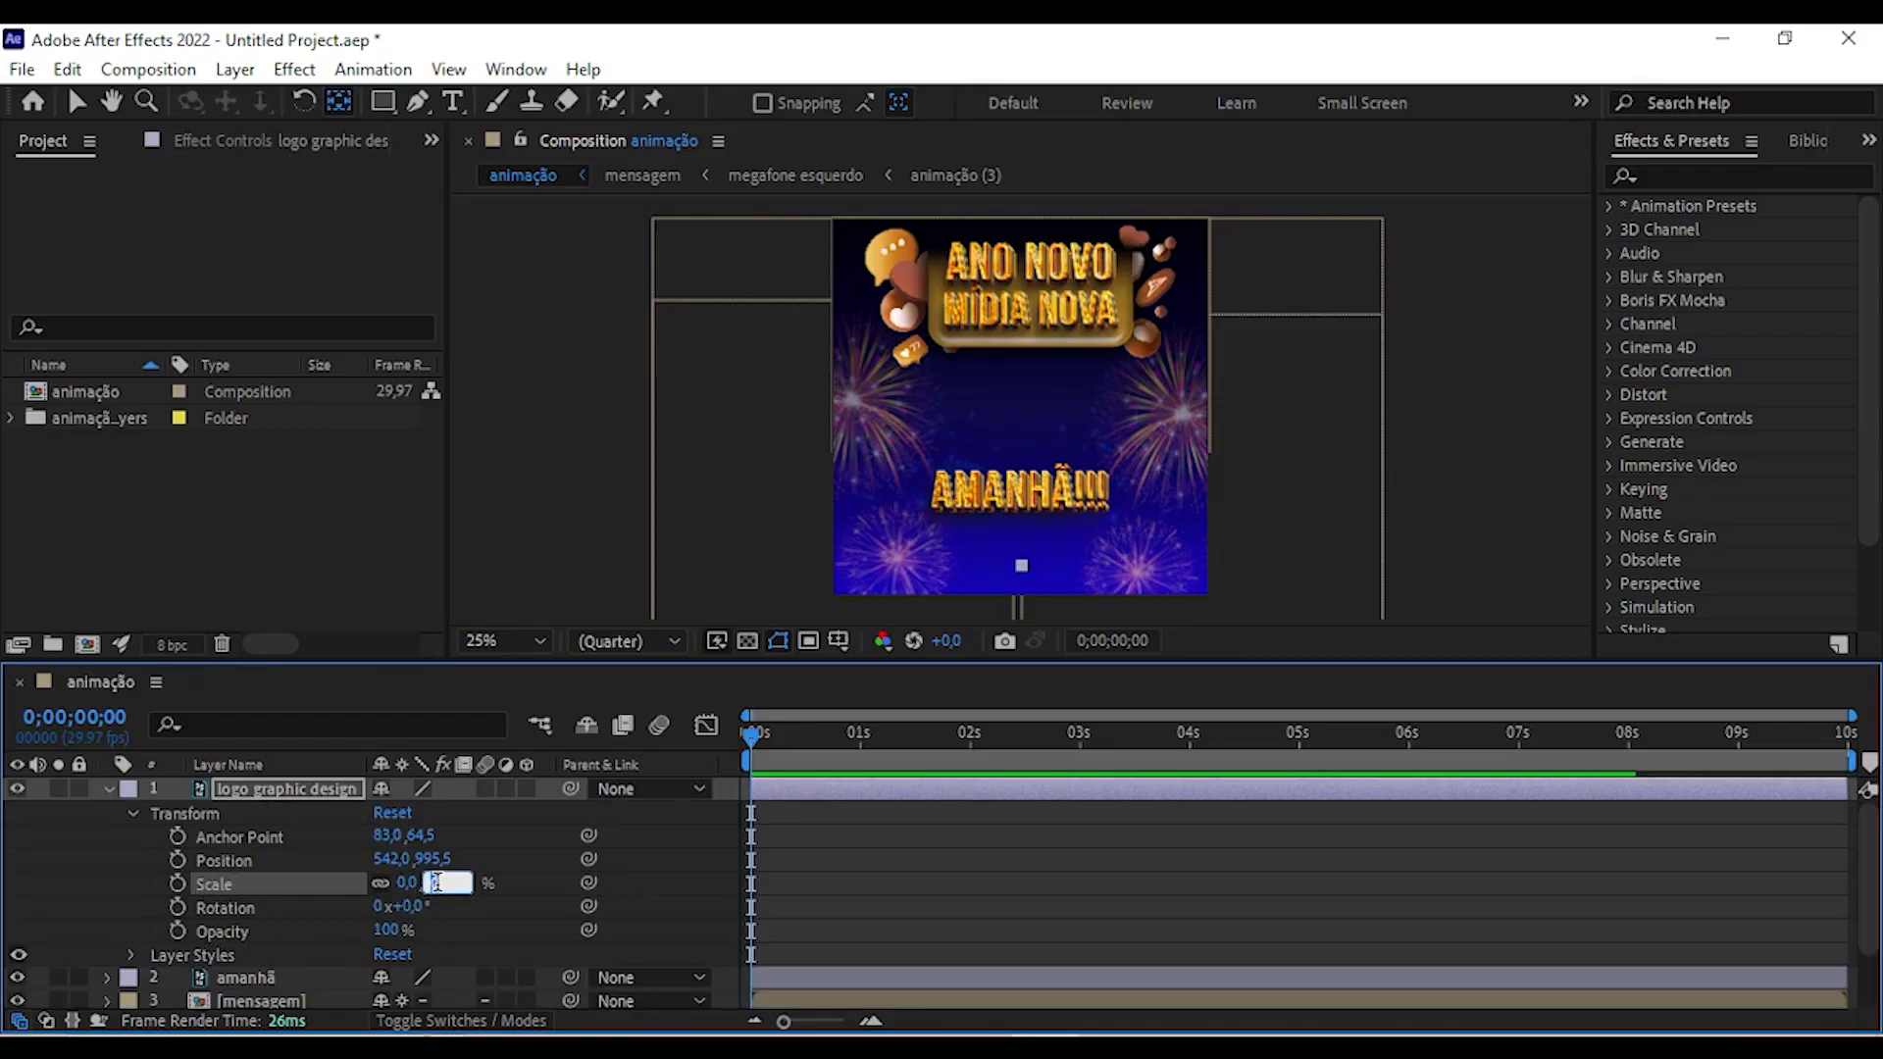
click(178, 883)
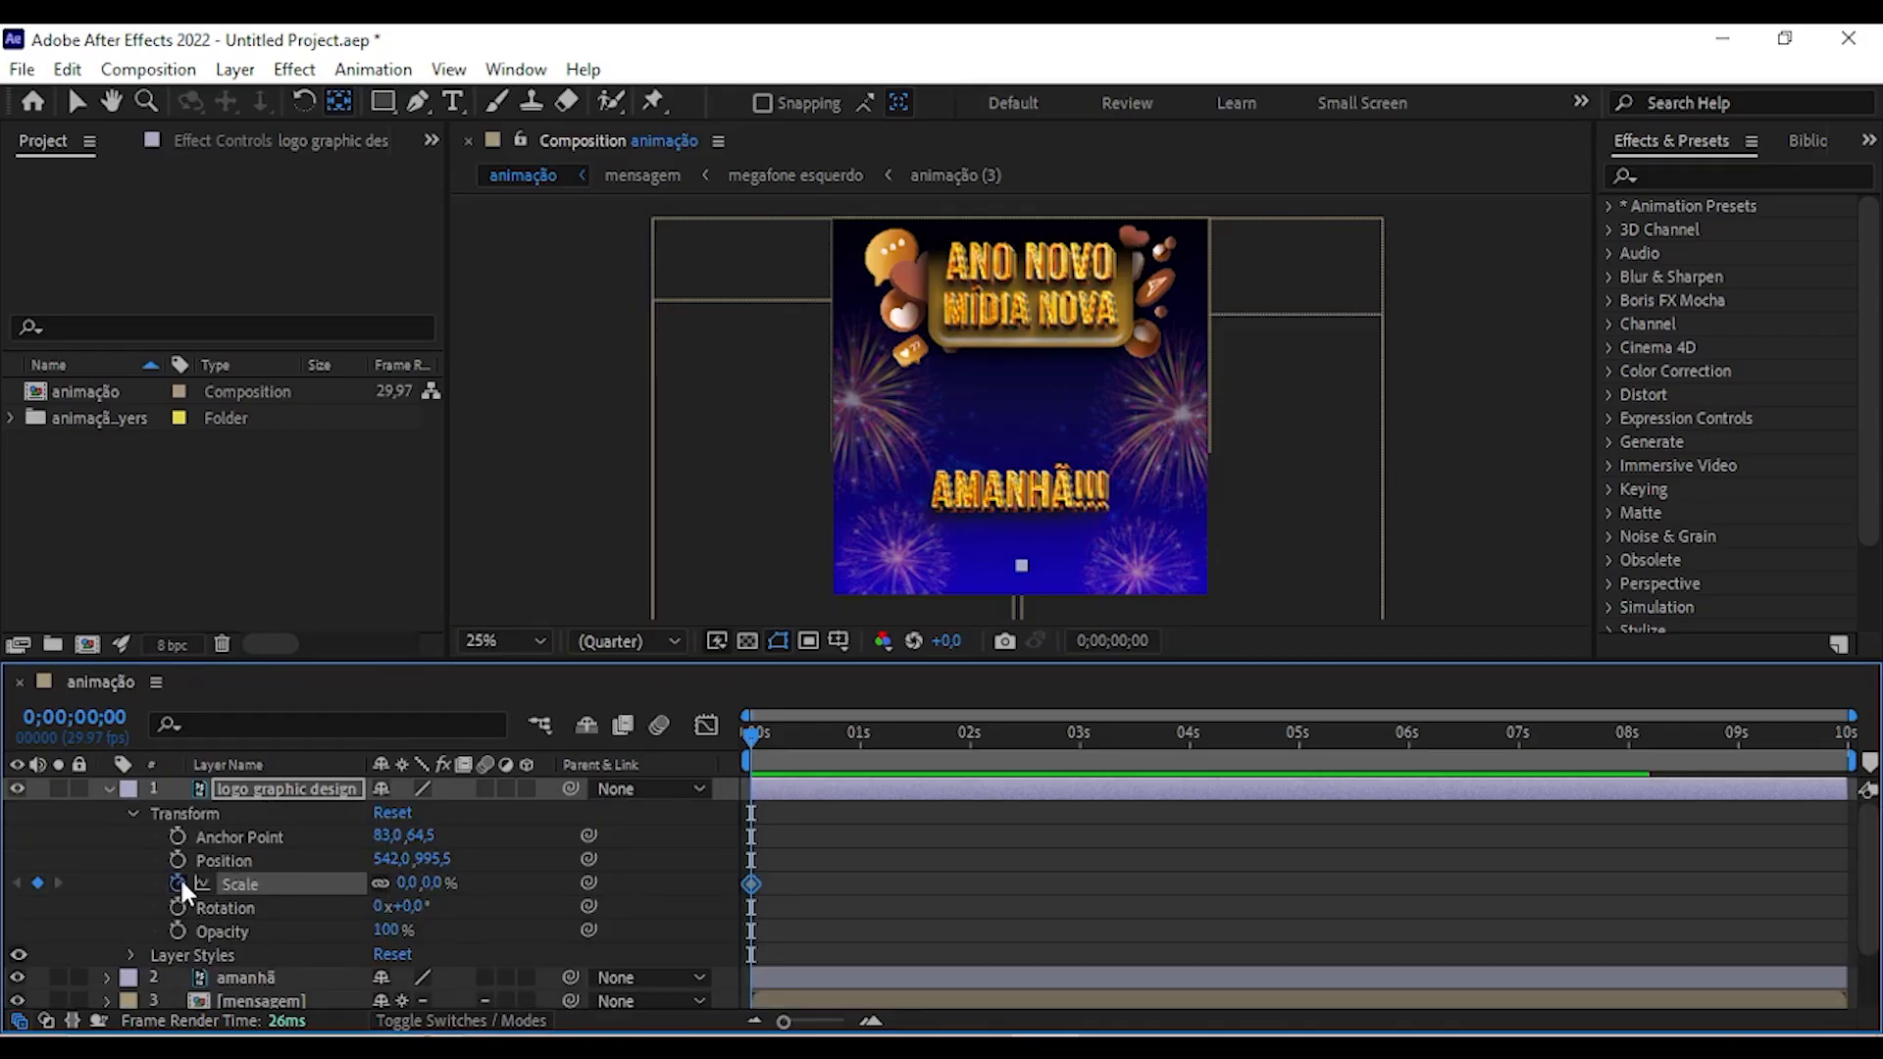
click(814, 735)
click(816, 737)
click(432, 882)
text(100)
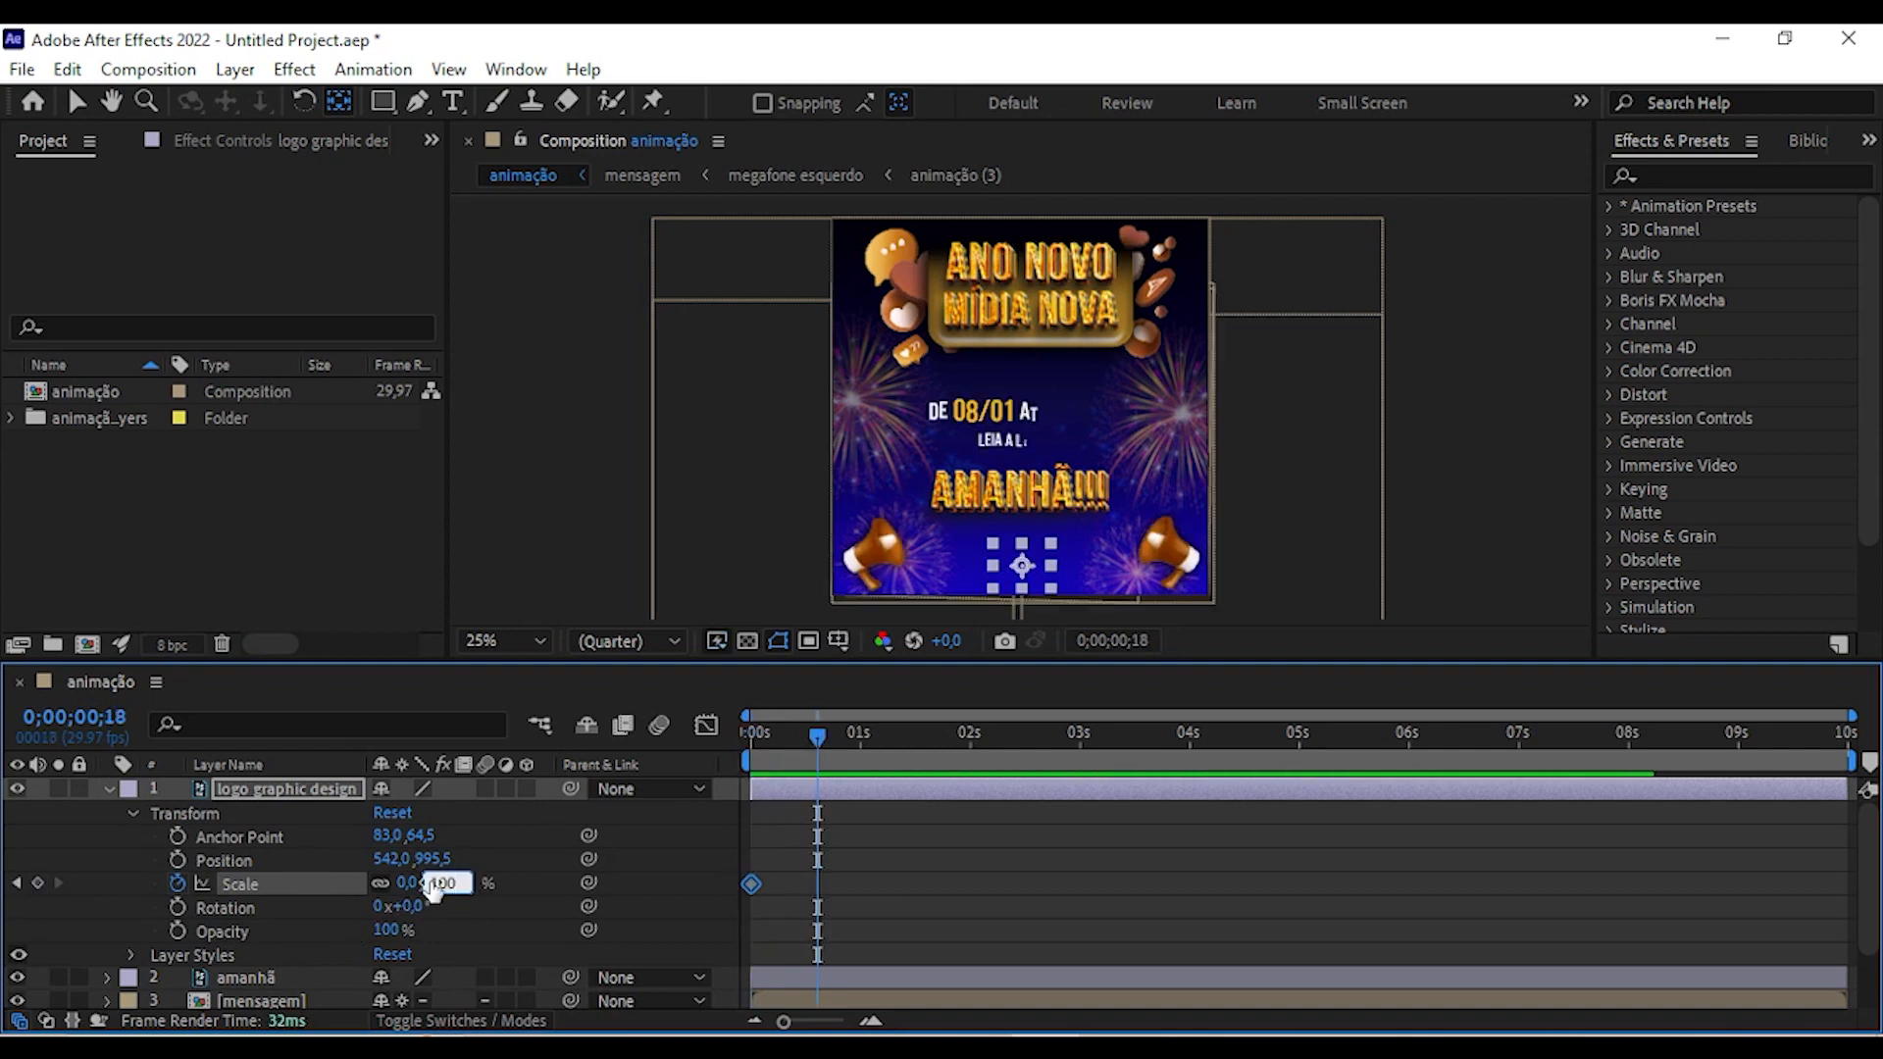
key(Return)
drag(814, 733, 685, 718)
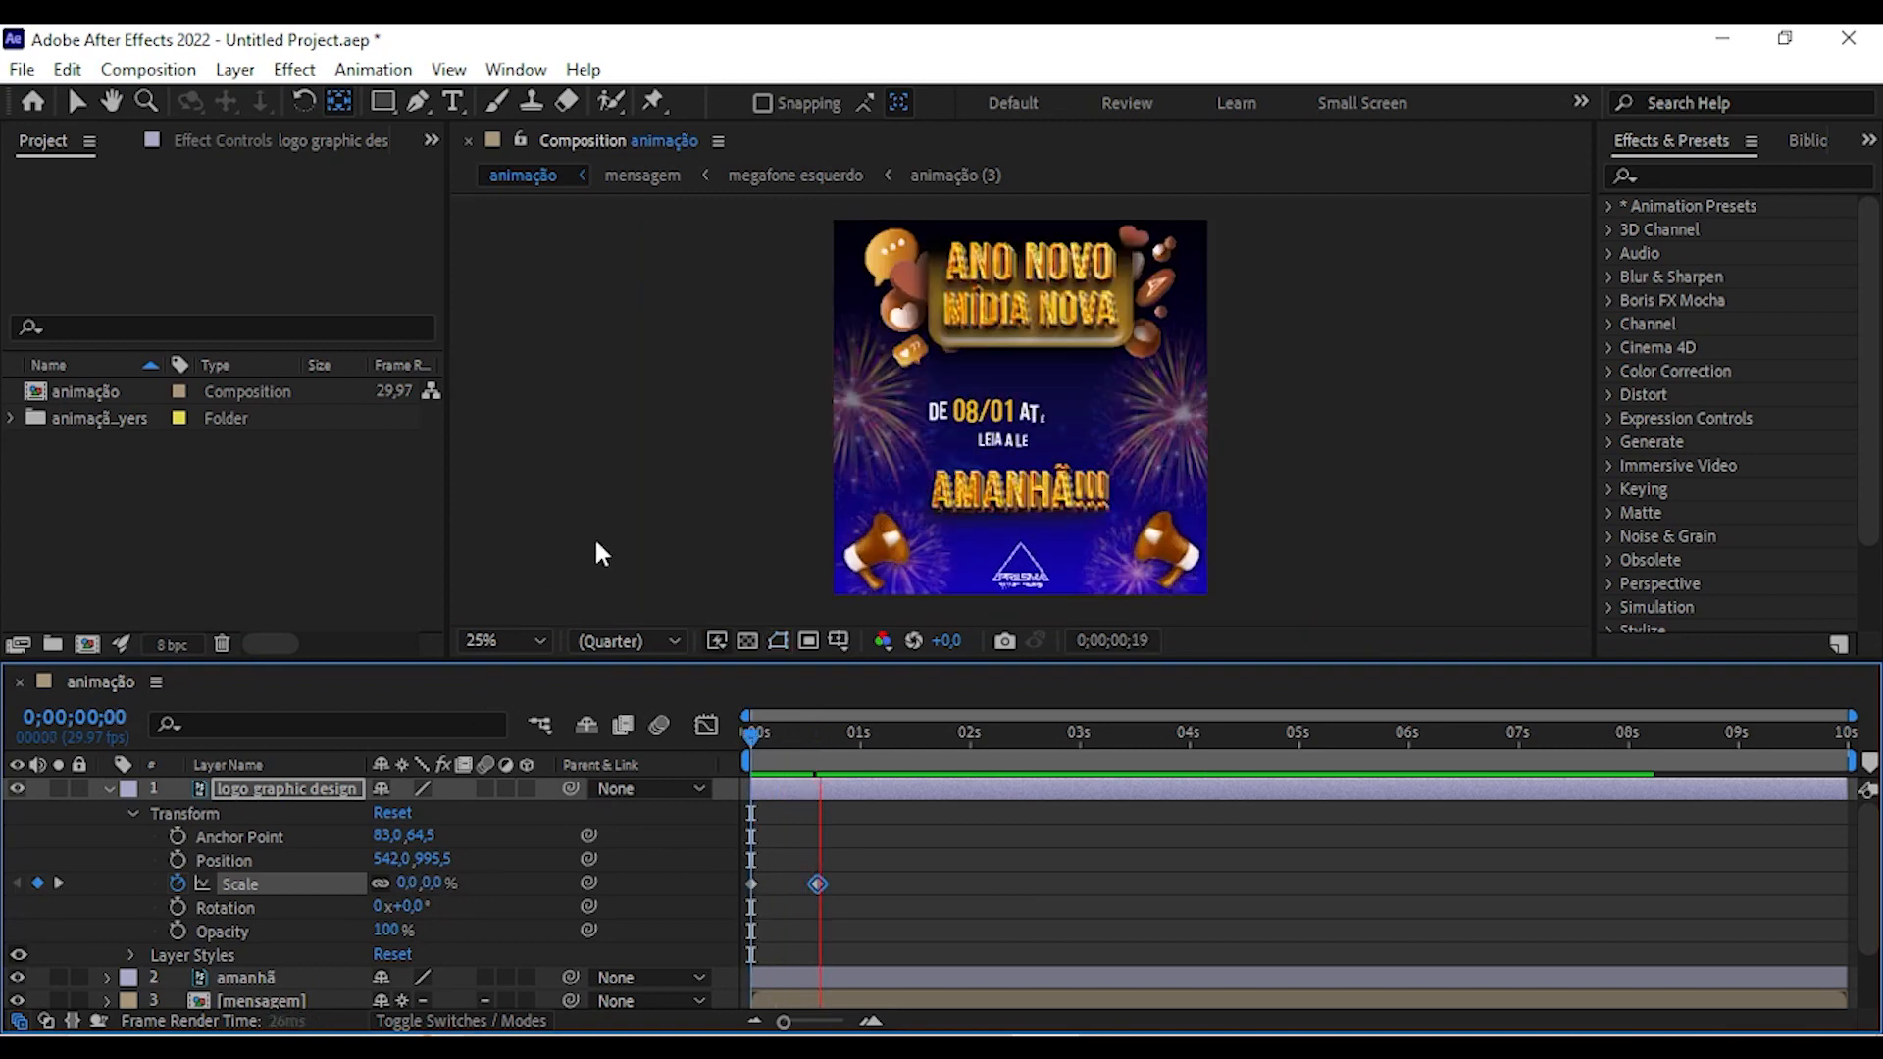
click(108, 789)
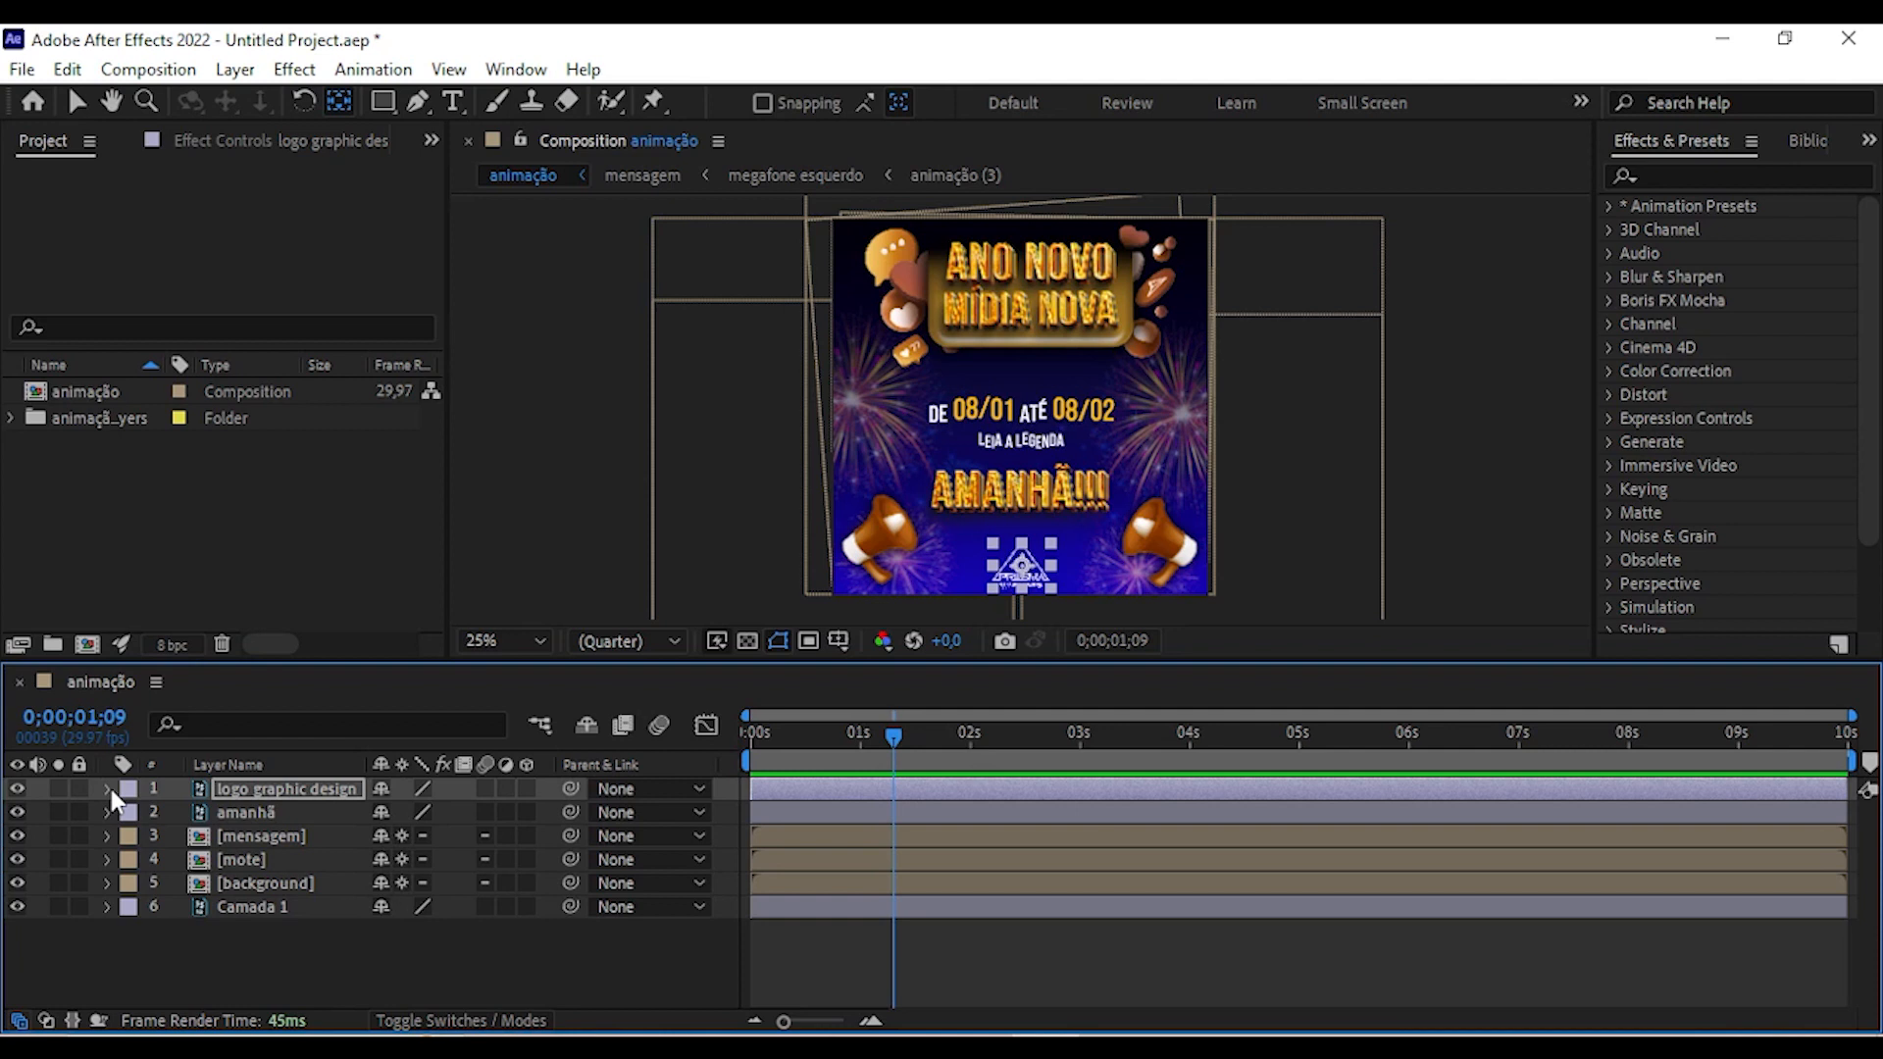
click(1489, 496)
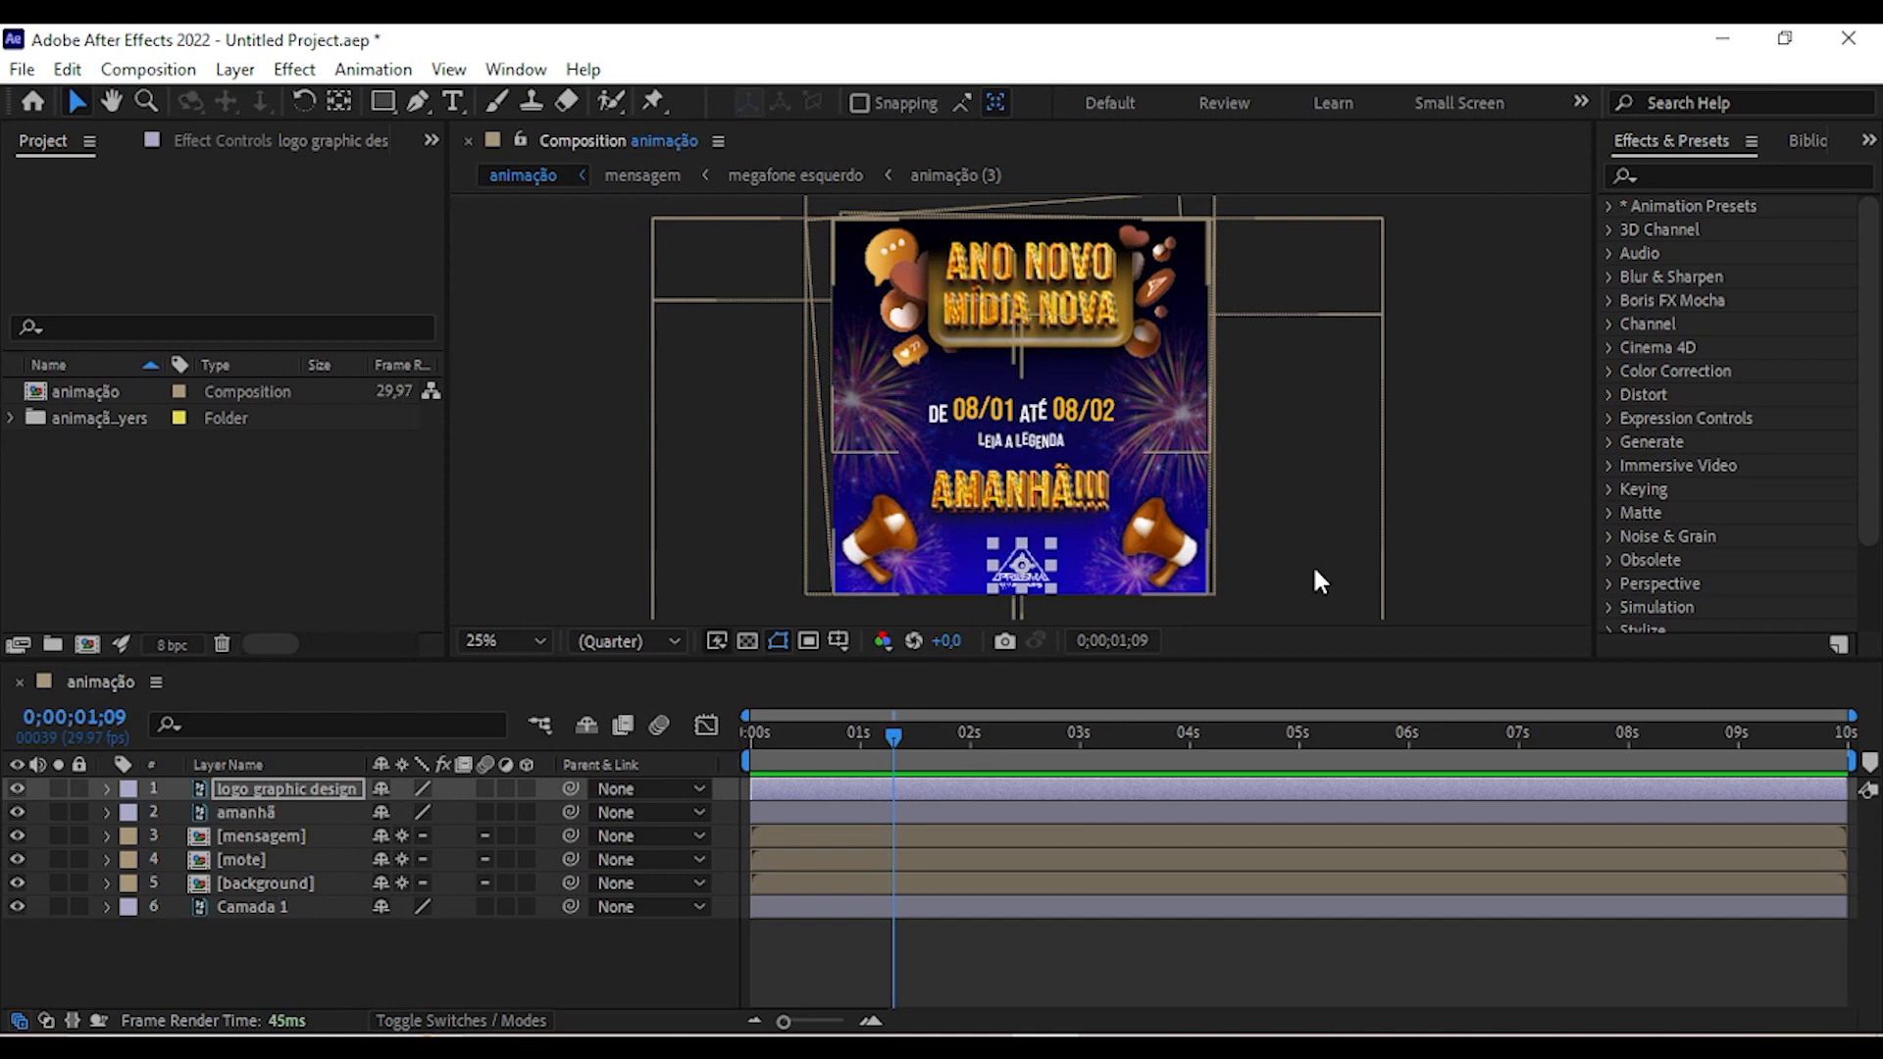
click(107, 792)
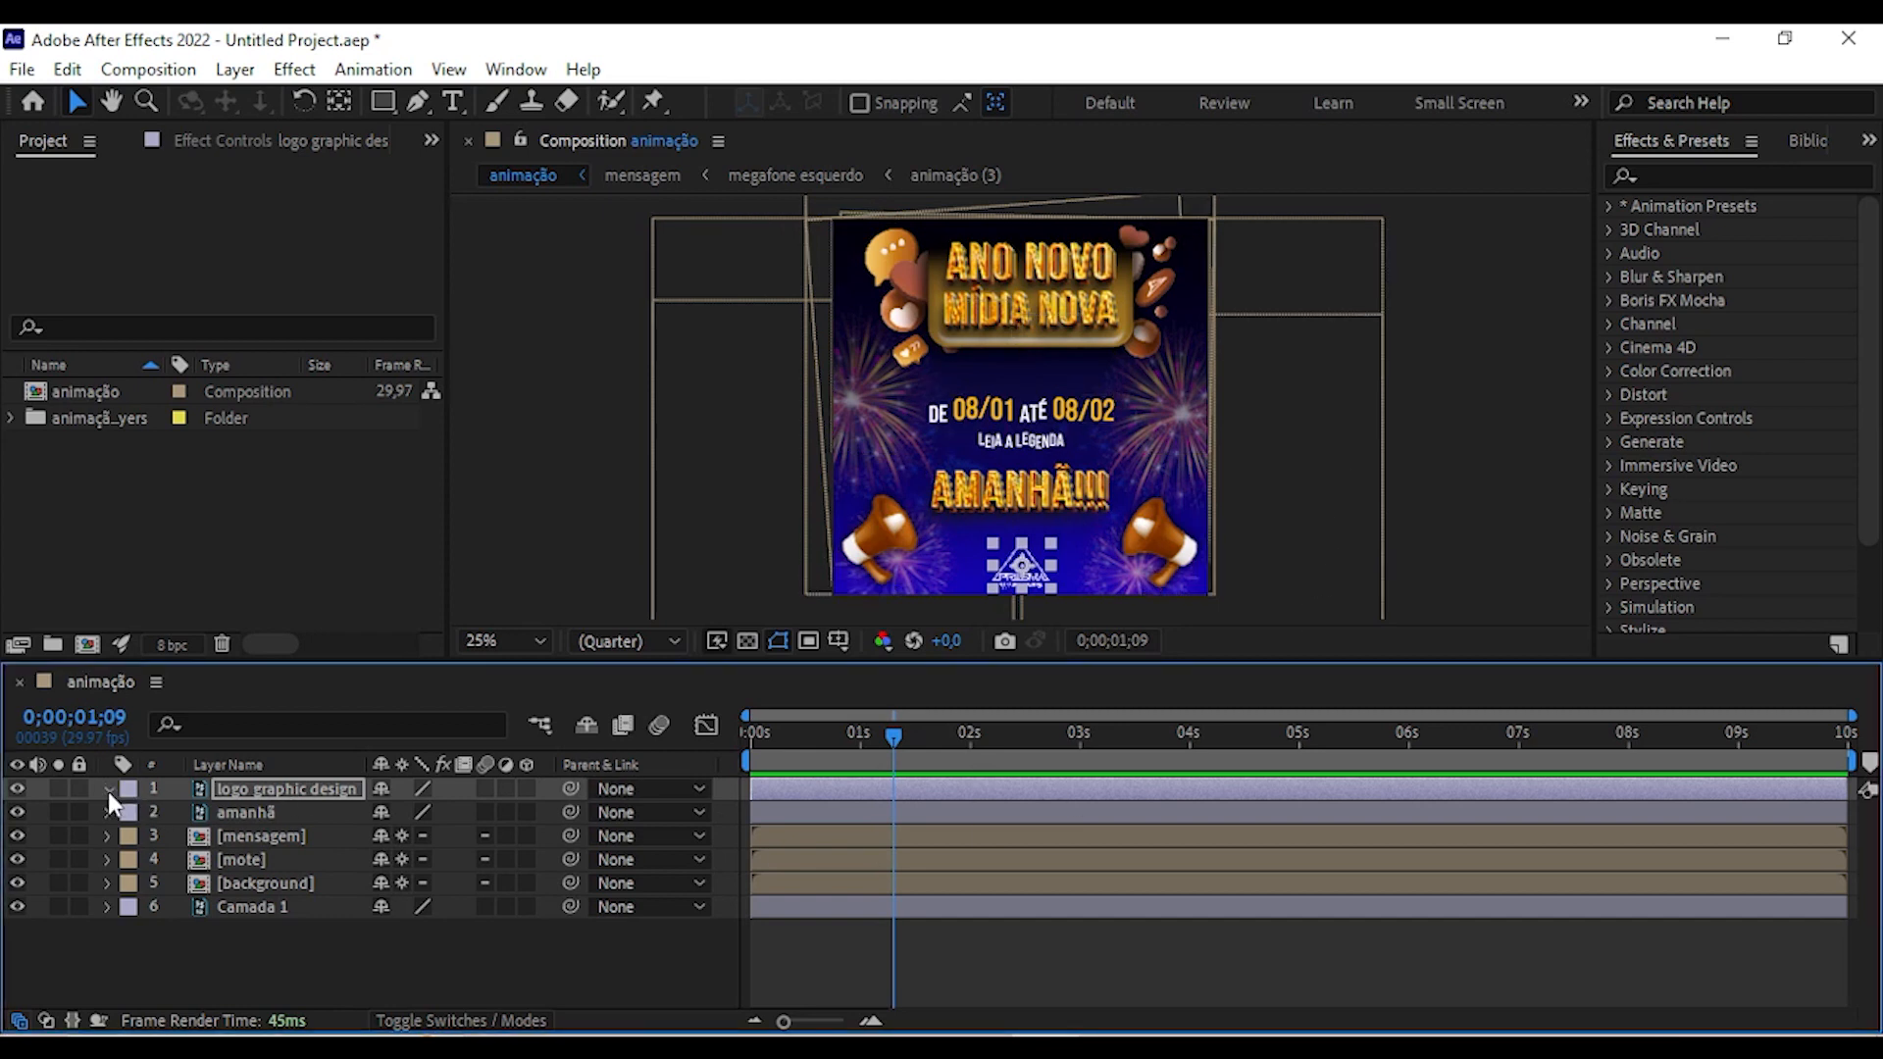
click(108, 788)
Keyframe the amanhã layer's opacity from 0% at 0 seconds to 100% at 0;00;01;03.
click(104, 812)
click(132, 834)
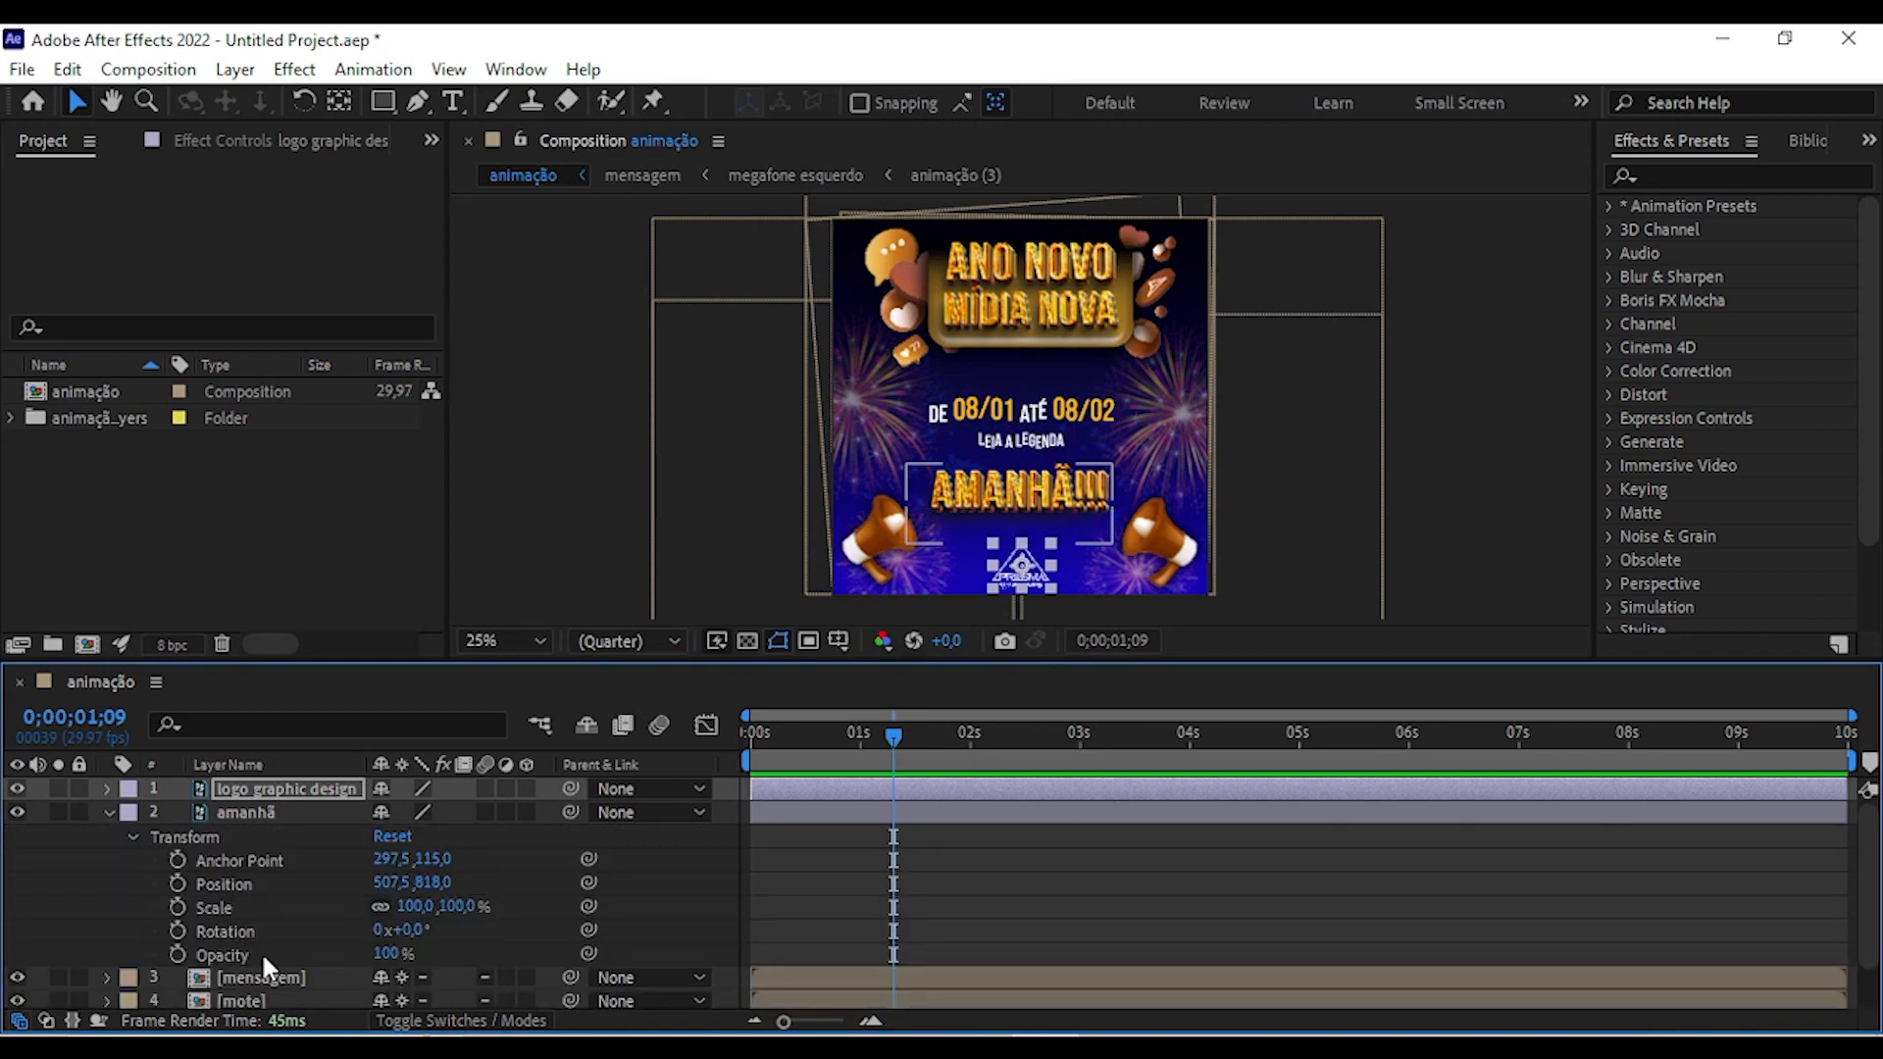
click(385, 951)
text(0)
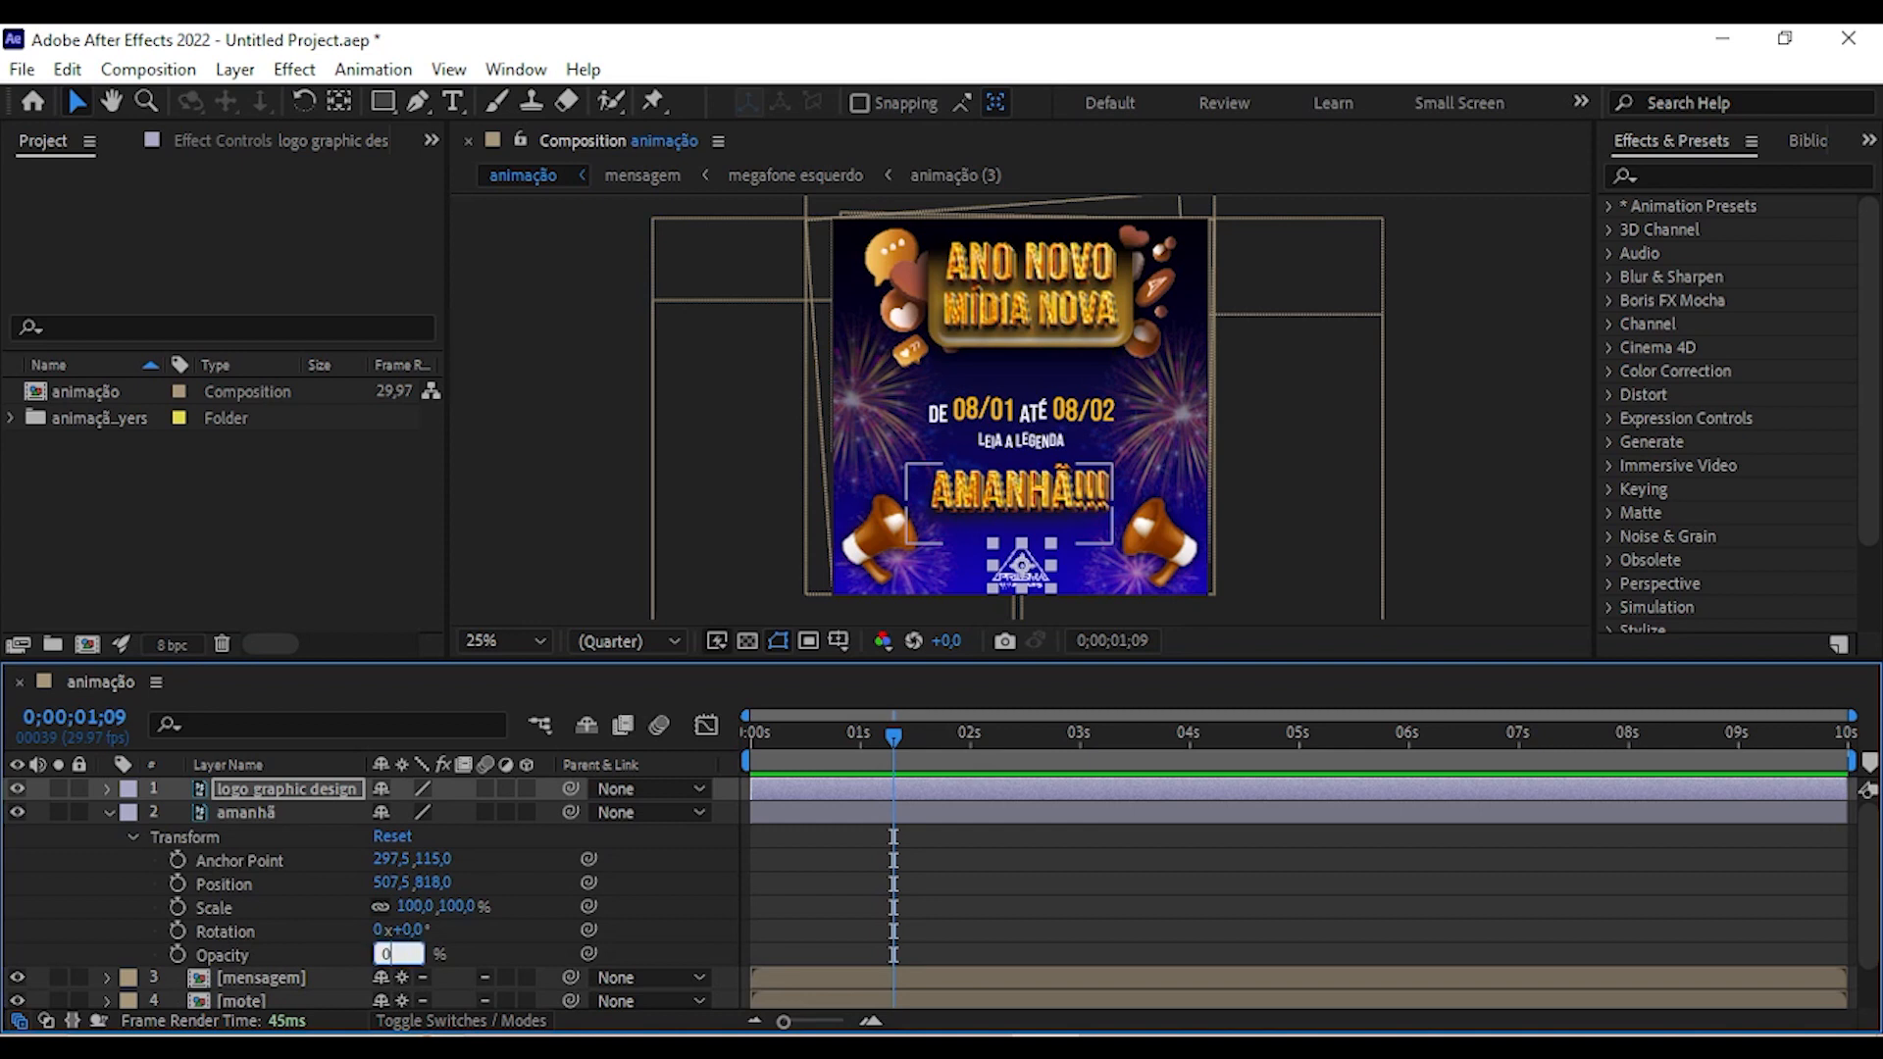
key(Return)
key(Home)
click(178, 954)
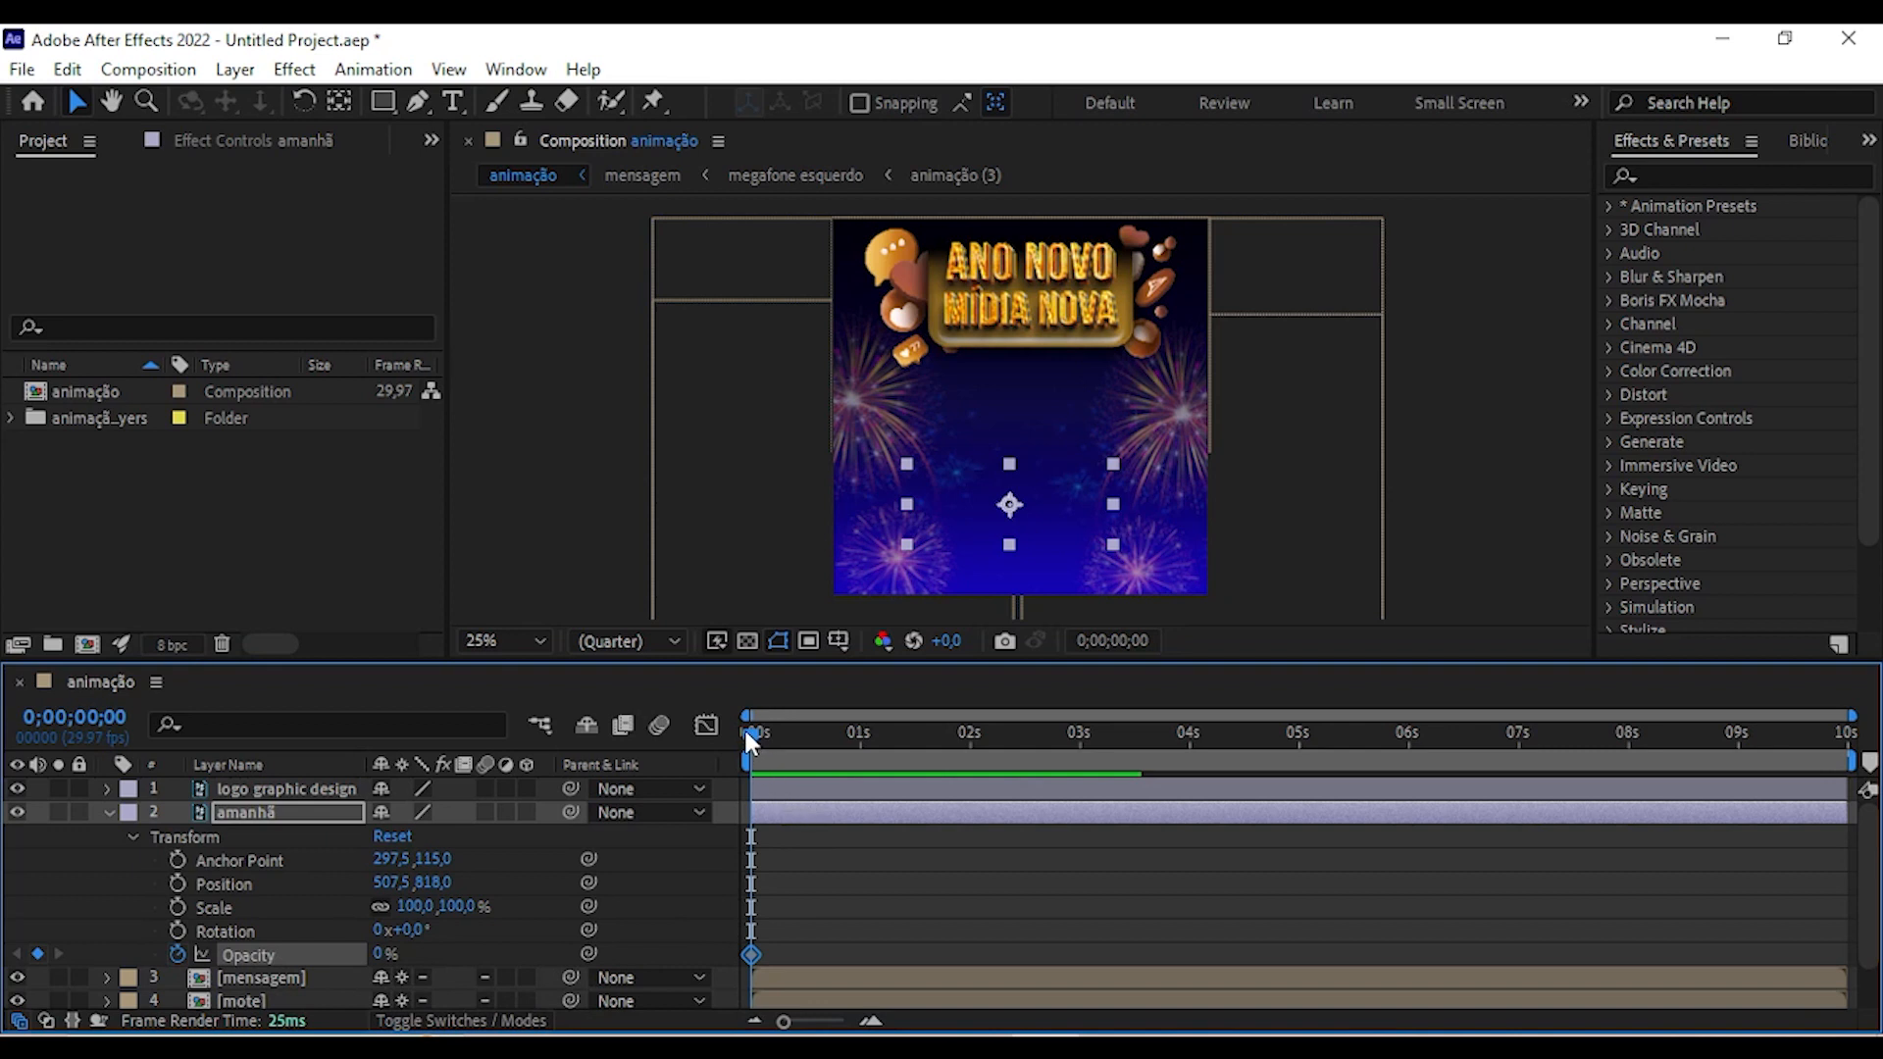
drag(745, 734, 870, 764)
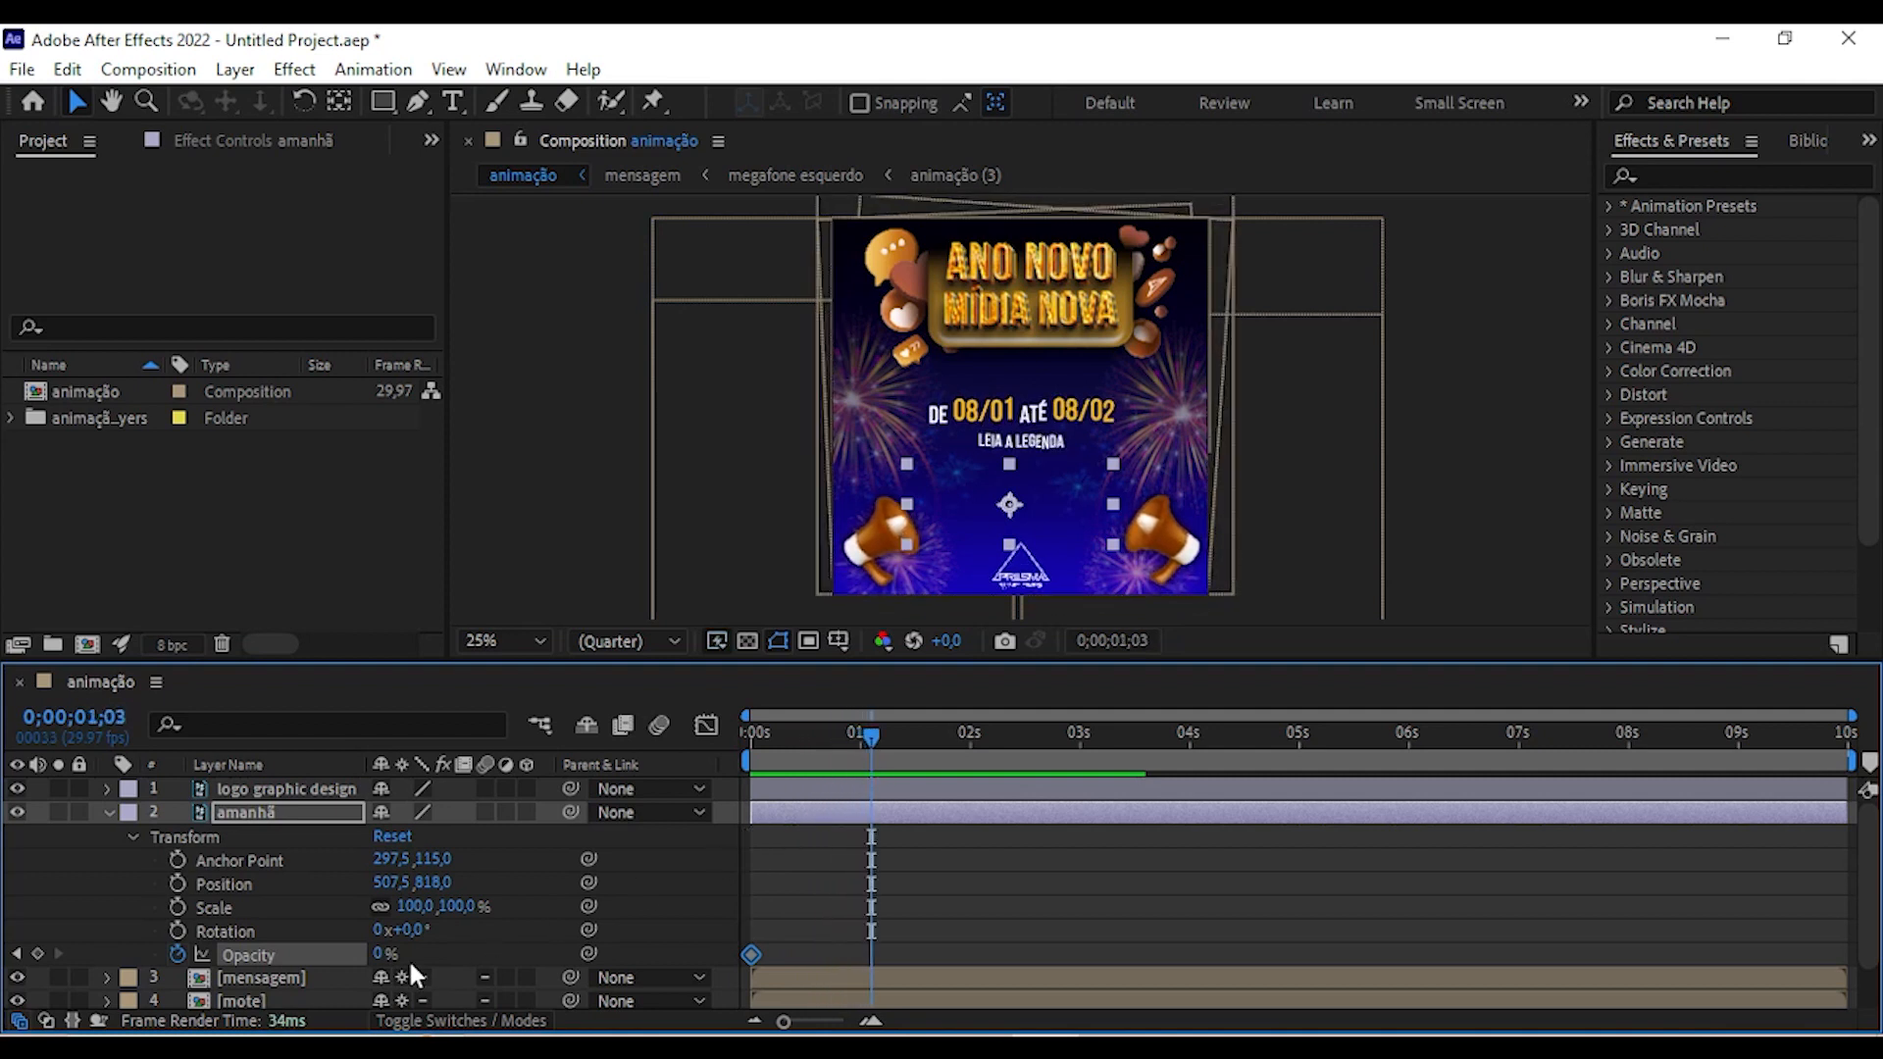
click(380, 952)
text(100)
key(Return)
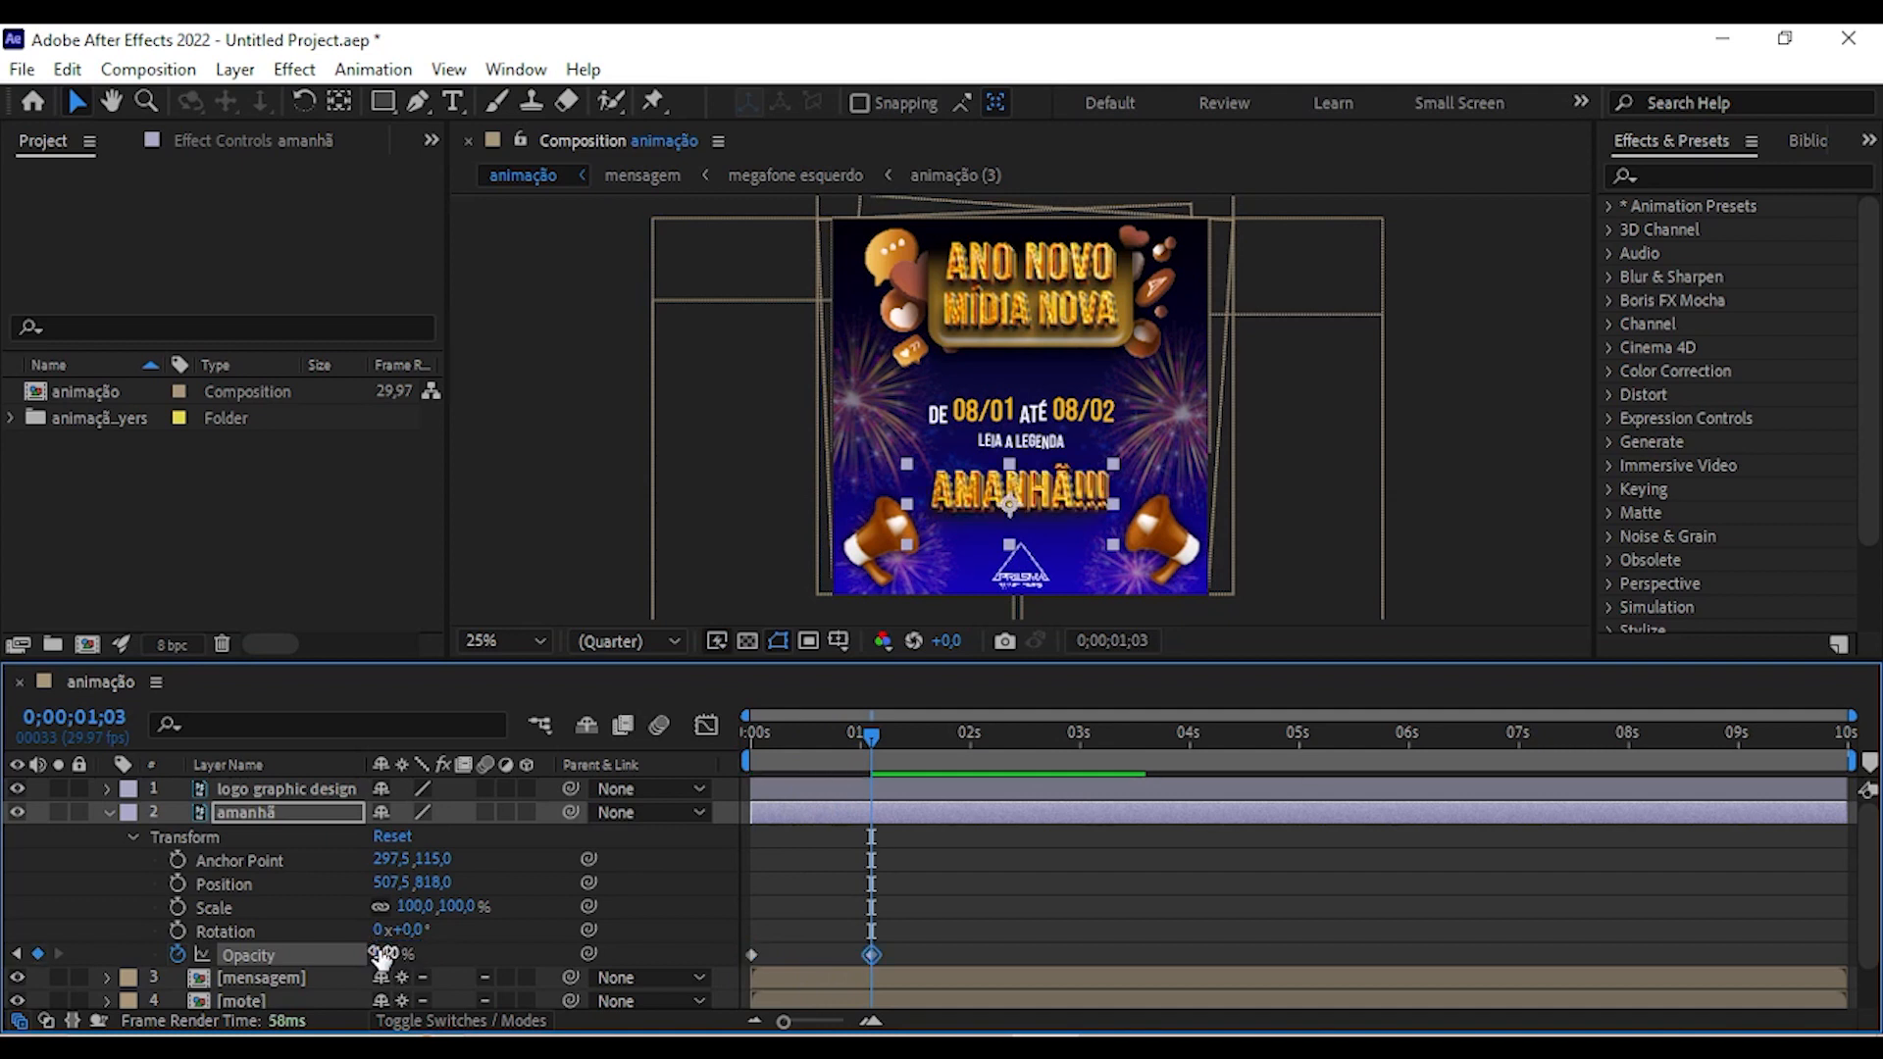
Preview the amanhã layer's opacity fade from the start of the composition.
click(853, 732)
drag(804, 744, 677, 739)
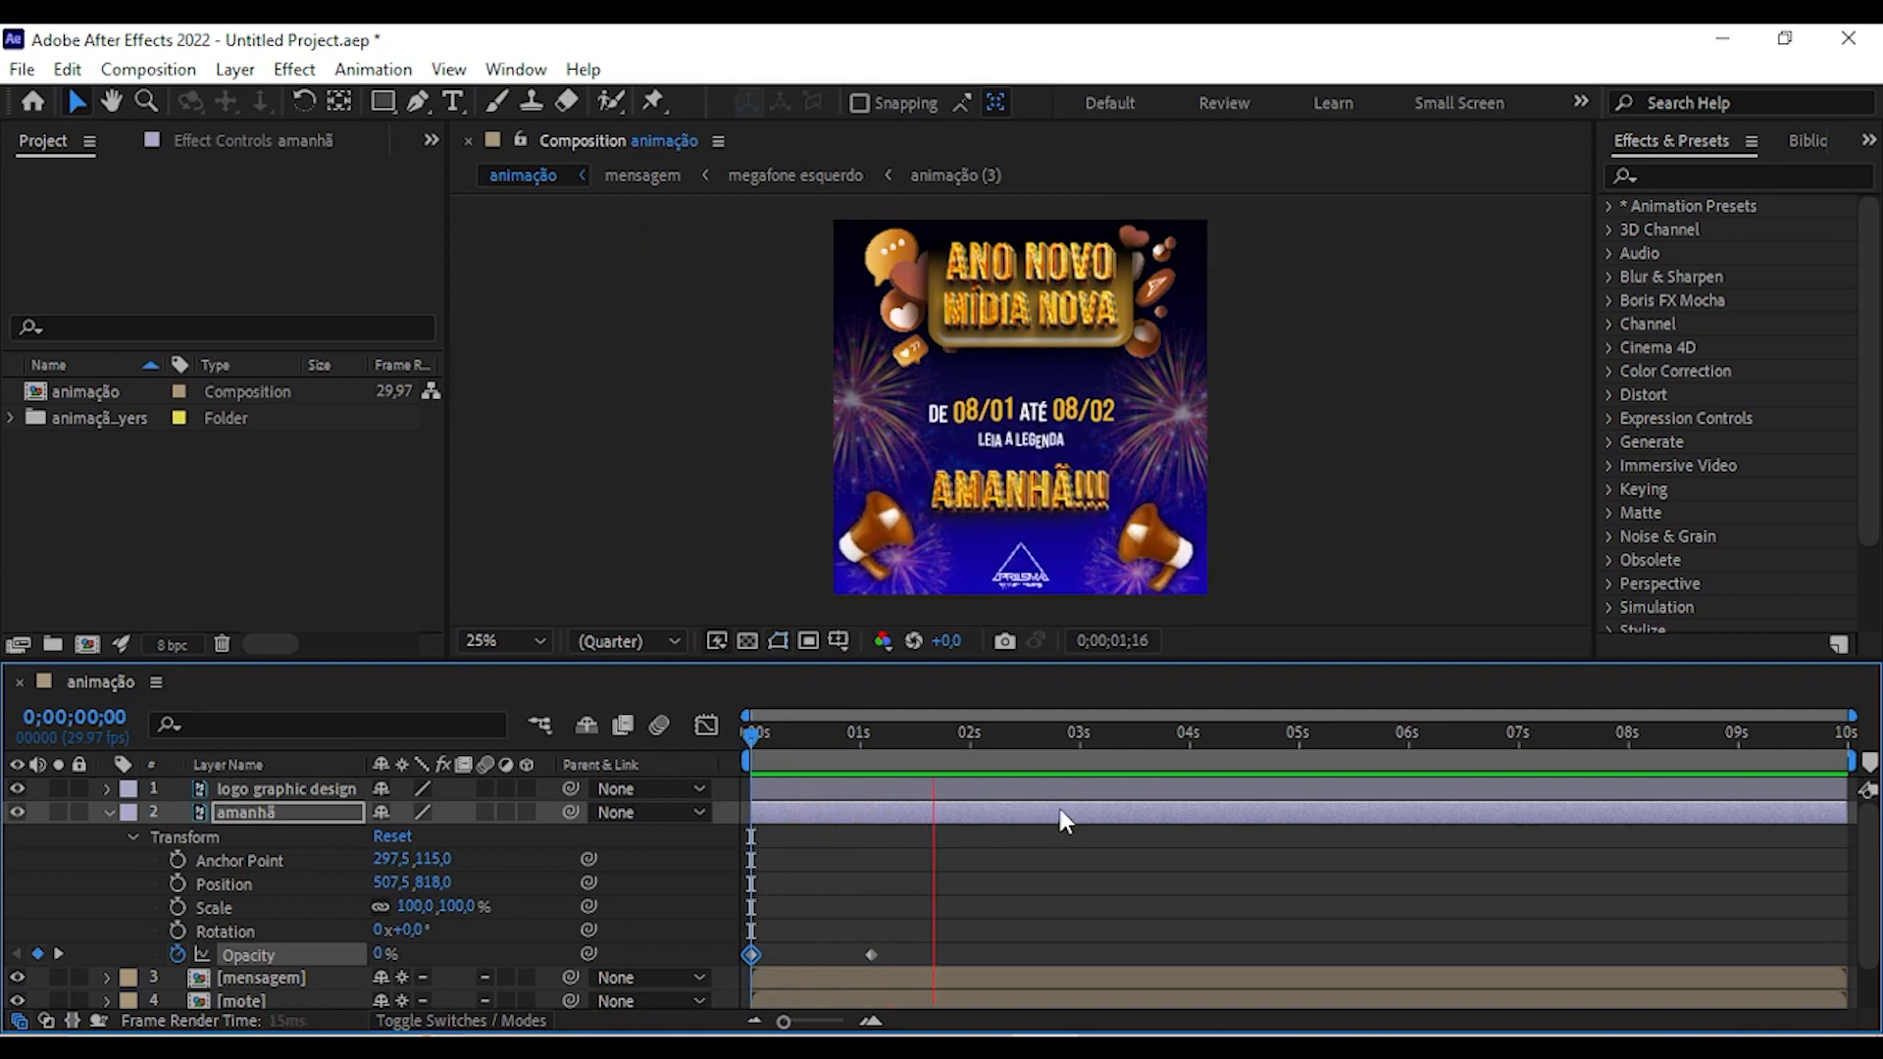
key(space)
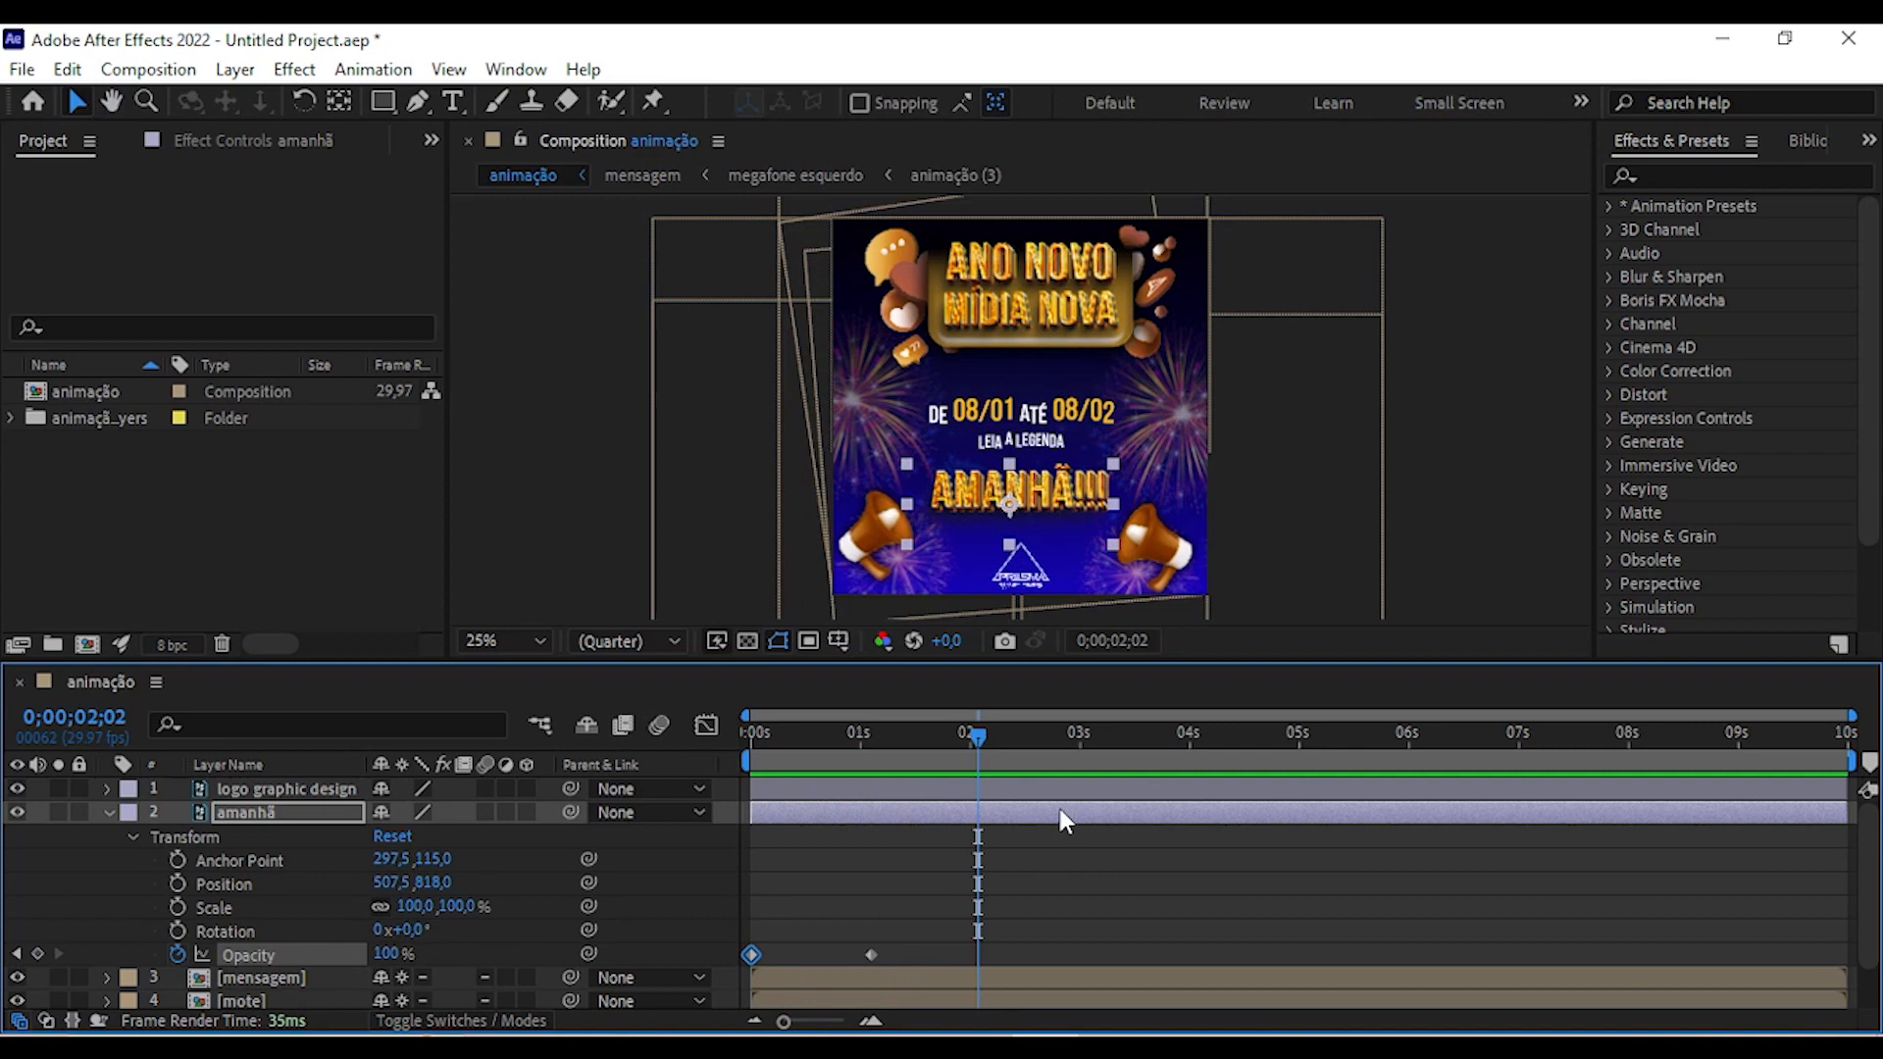
Copy the amanhã layer's 0% opacity keyframe from 0 seconds to about frame 28, just before the 100% keyframe.
drag(951, 740, 848, 732)
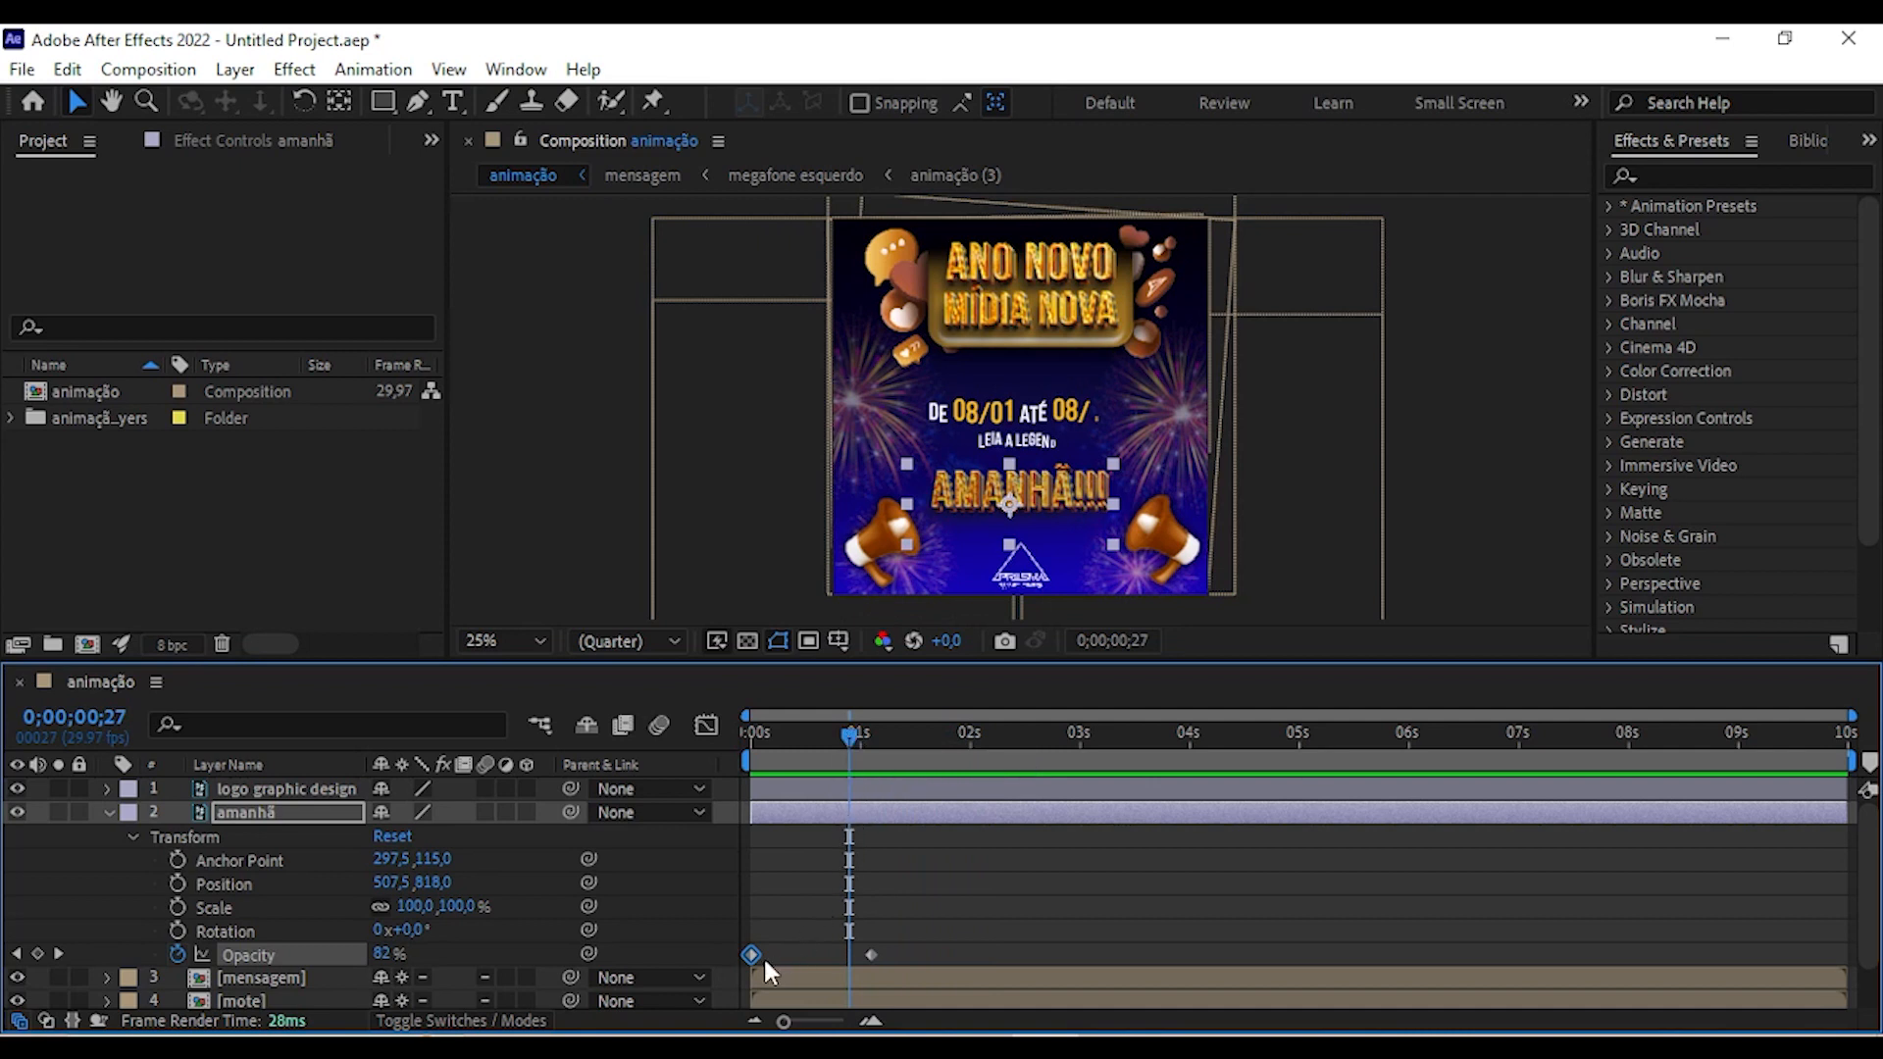
mouse_move(754, 959)
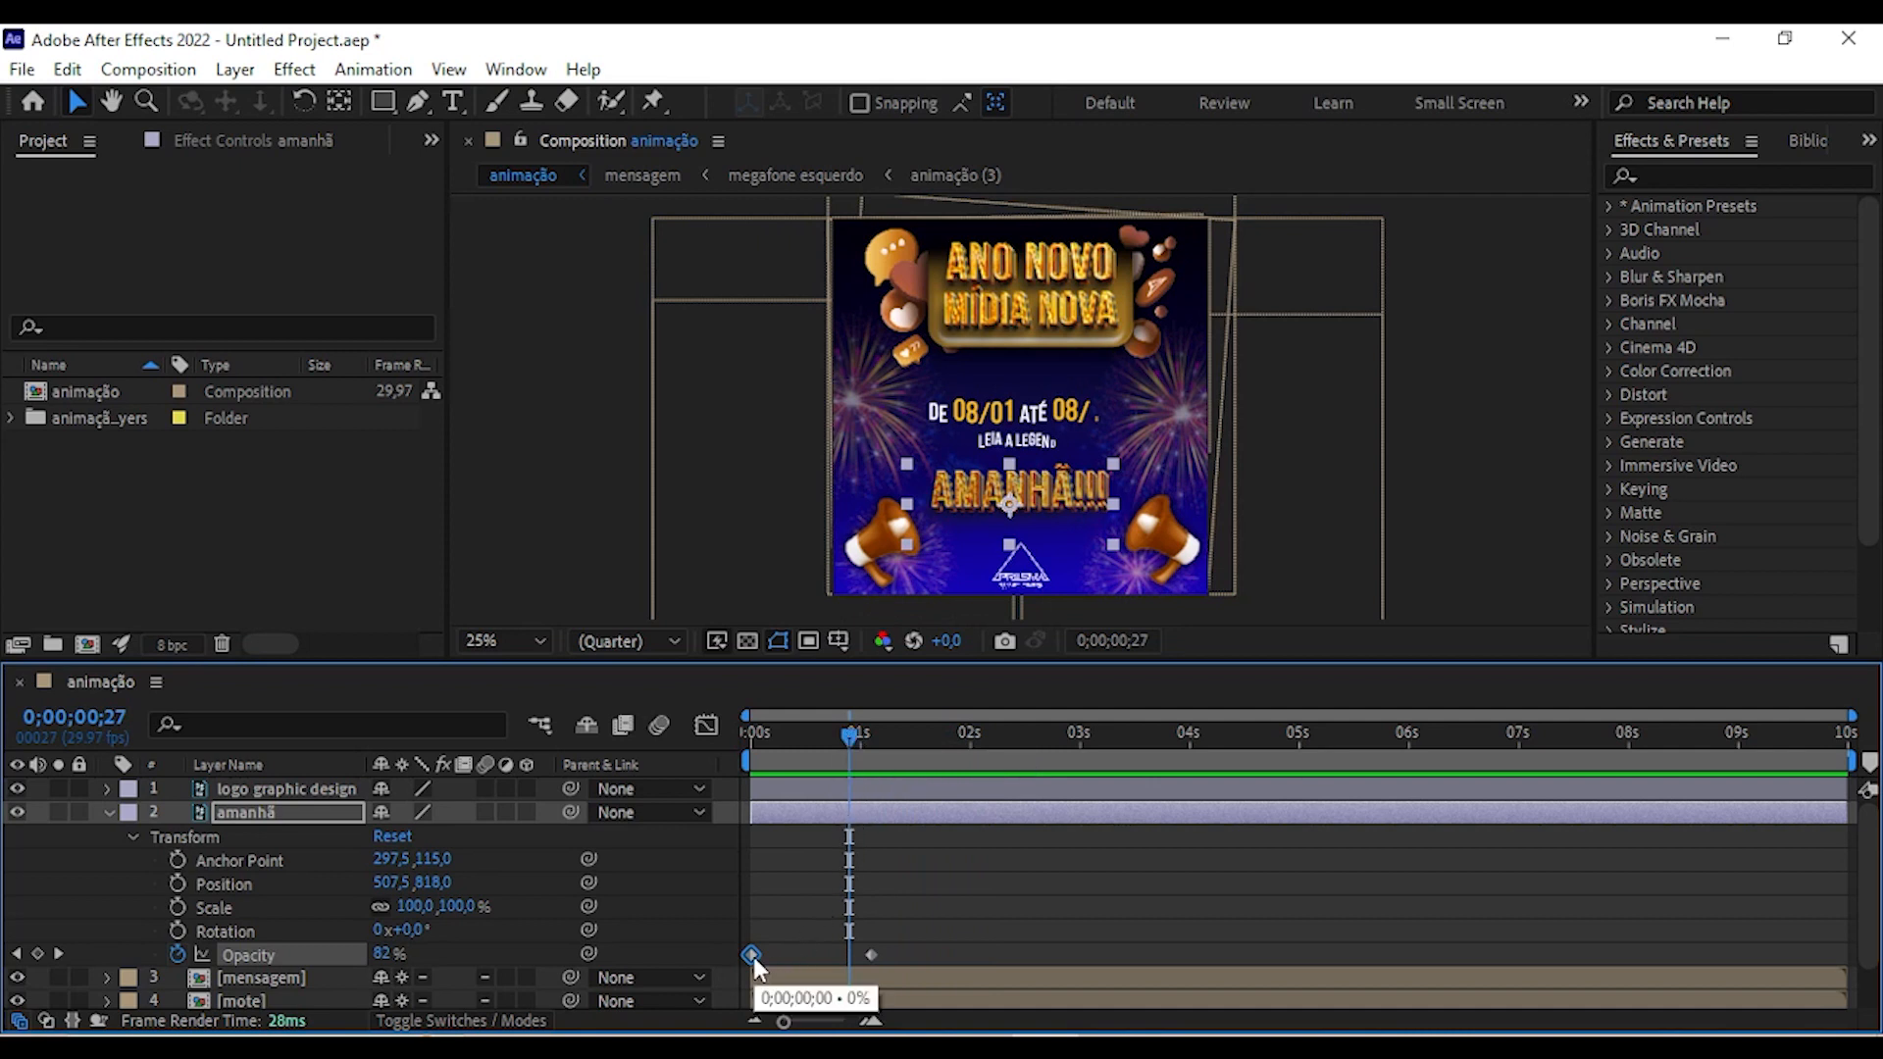
key(ctrl+c)
key(ctrl+v)
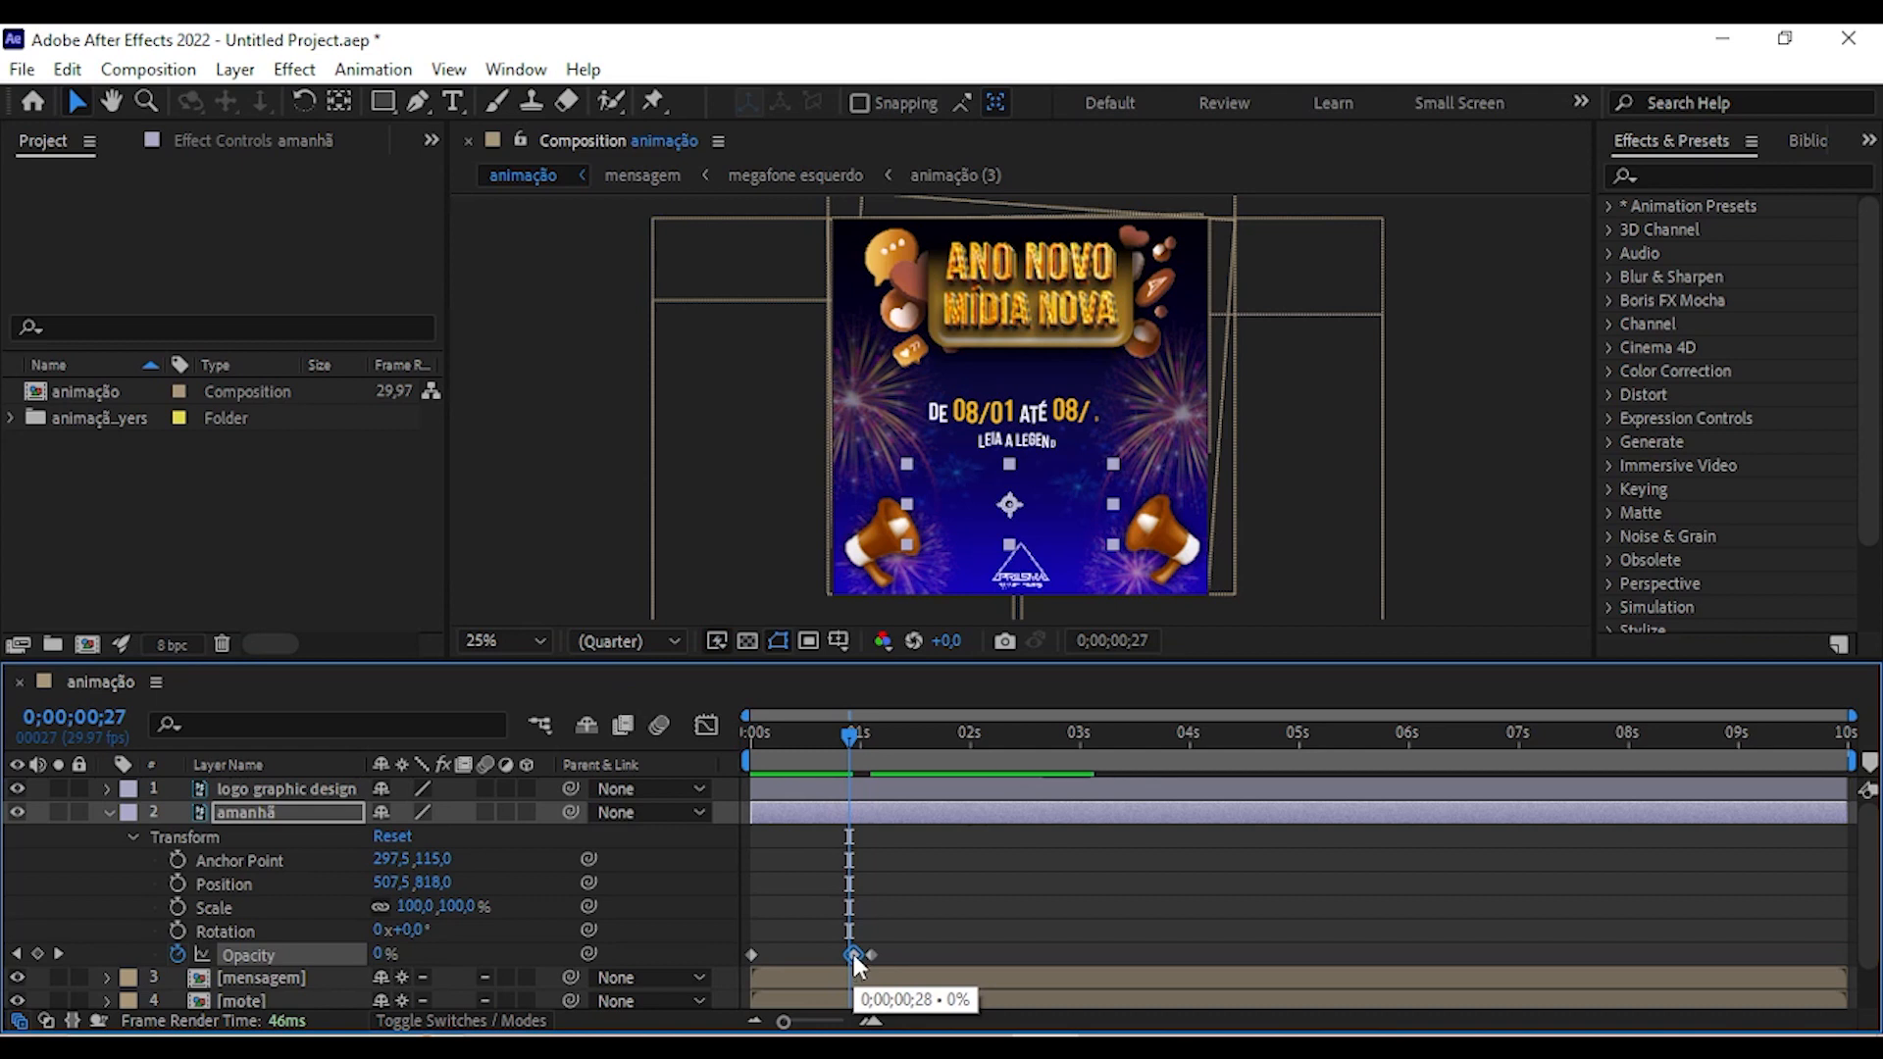
Preview the amanhã layer's delayed appearance from the start of the composition.
drag(849, 753, 766, 726)
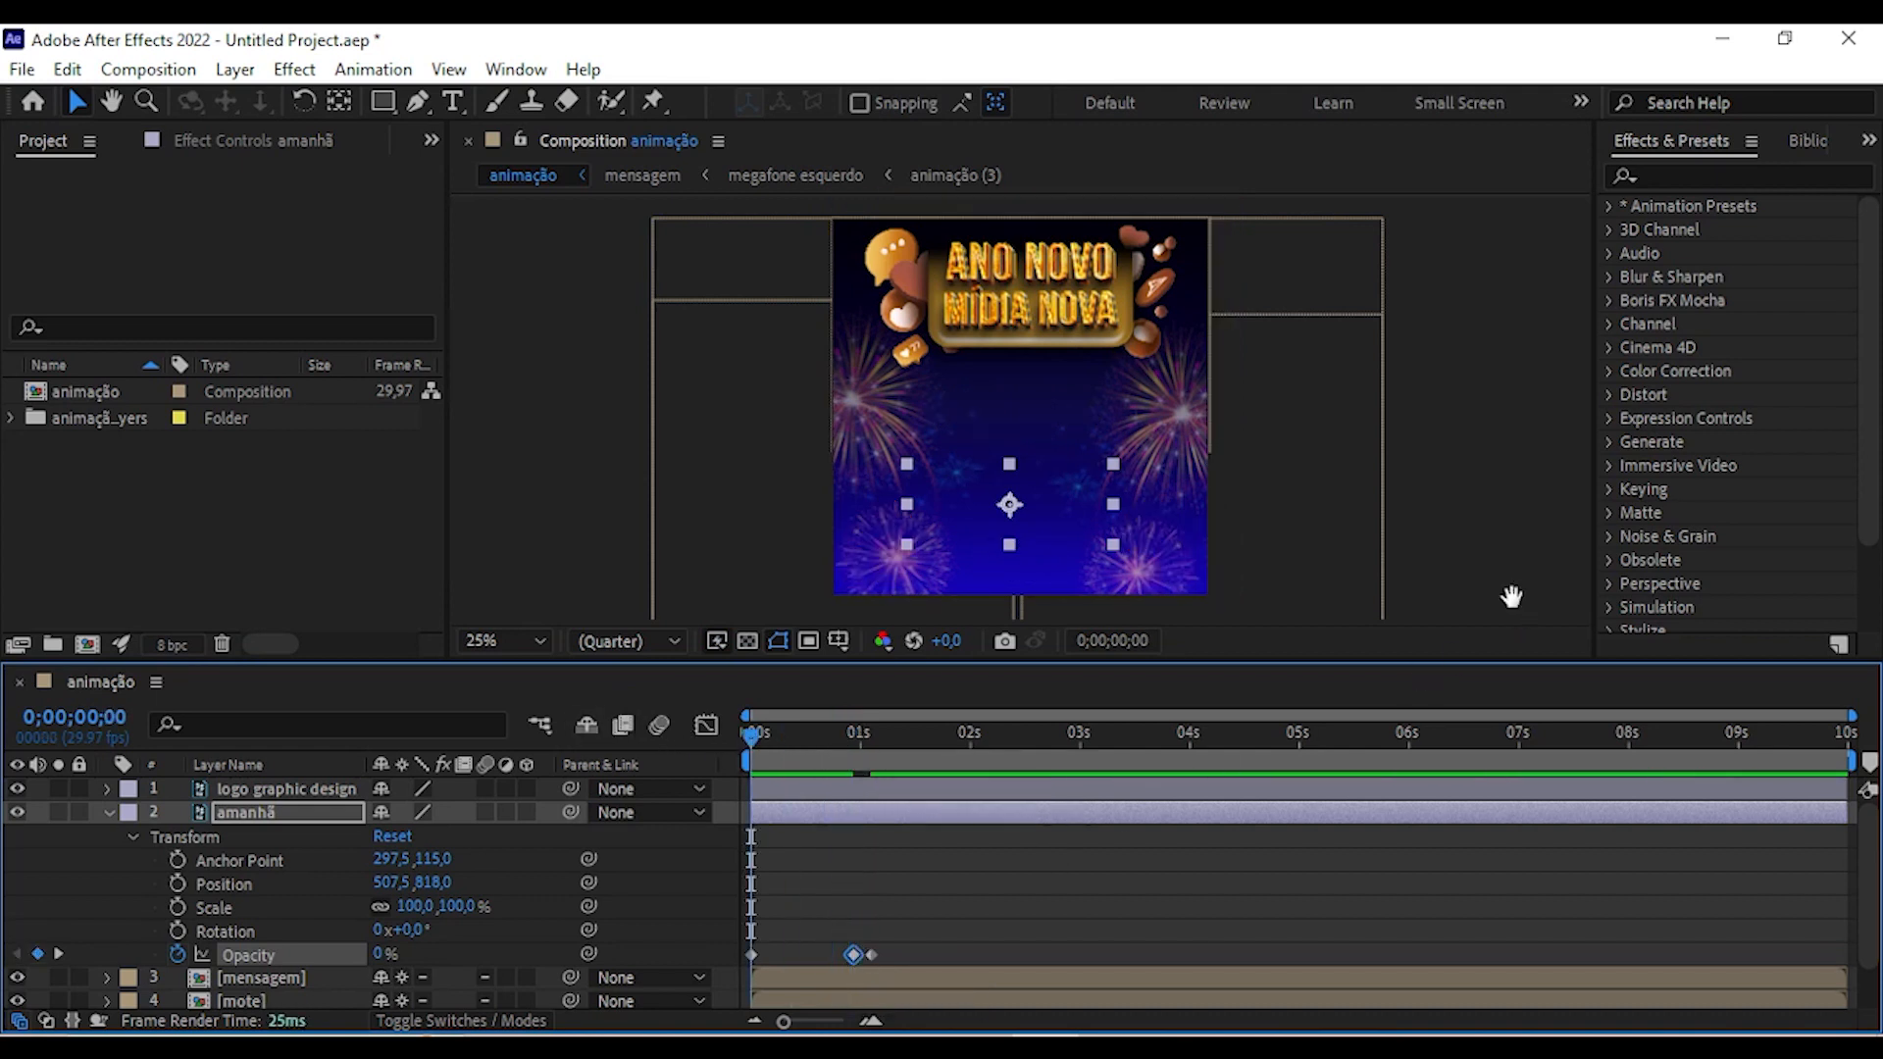
key(space)
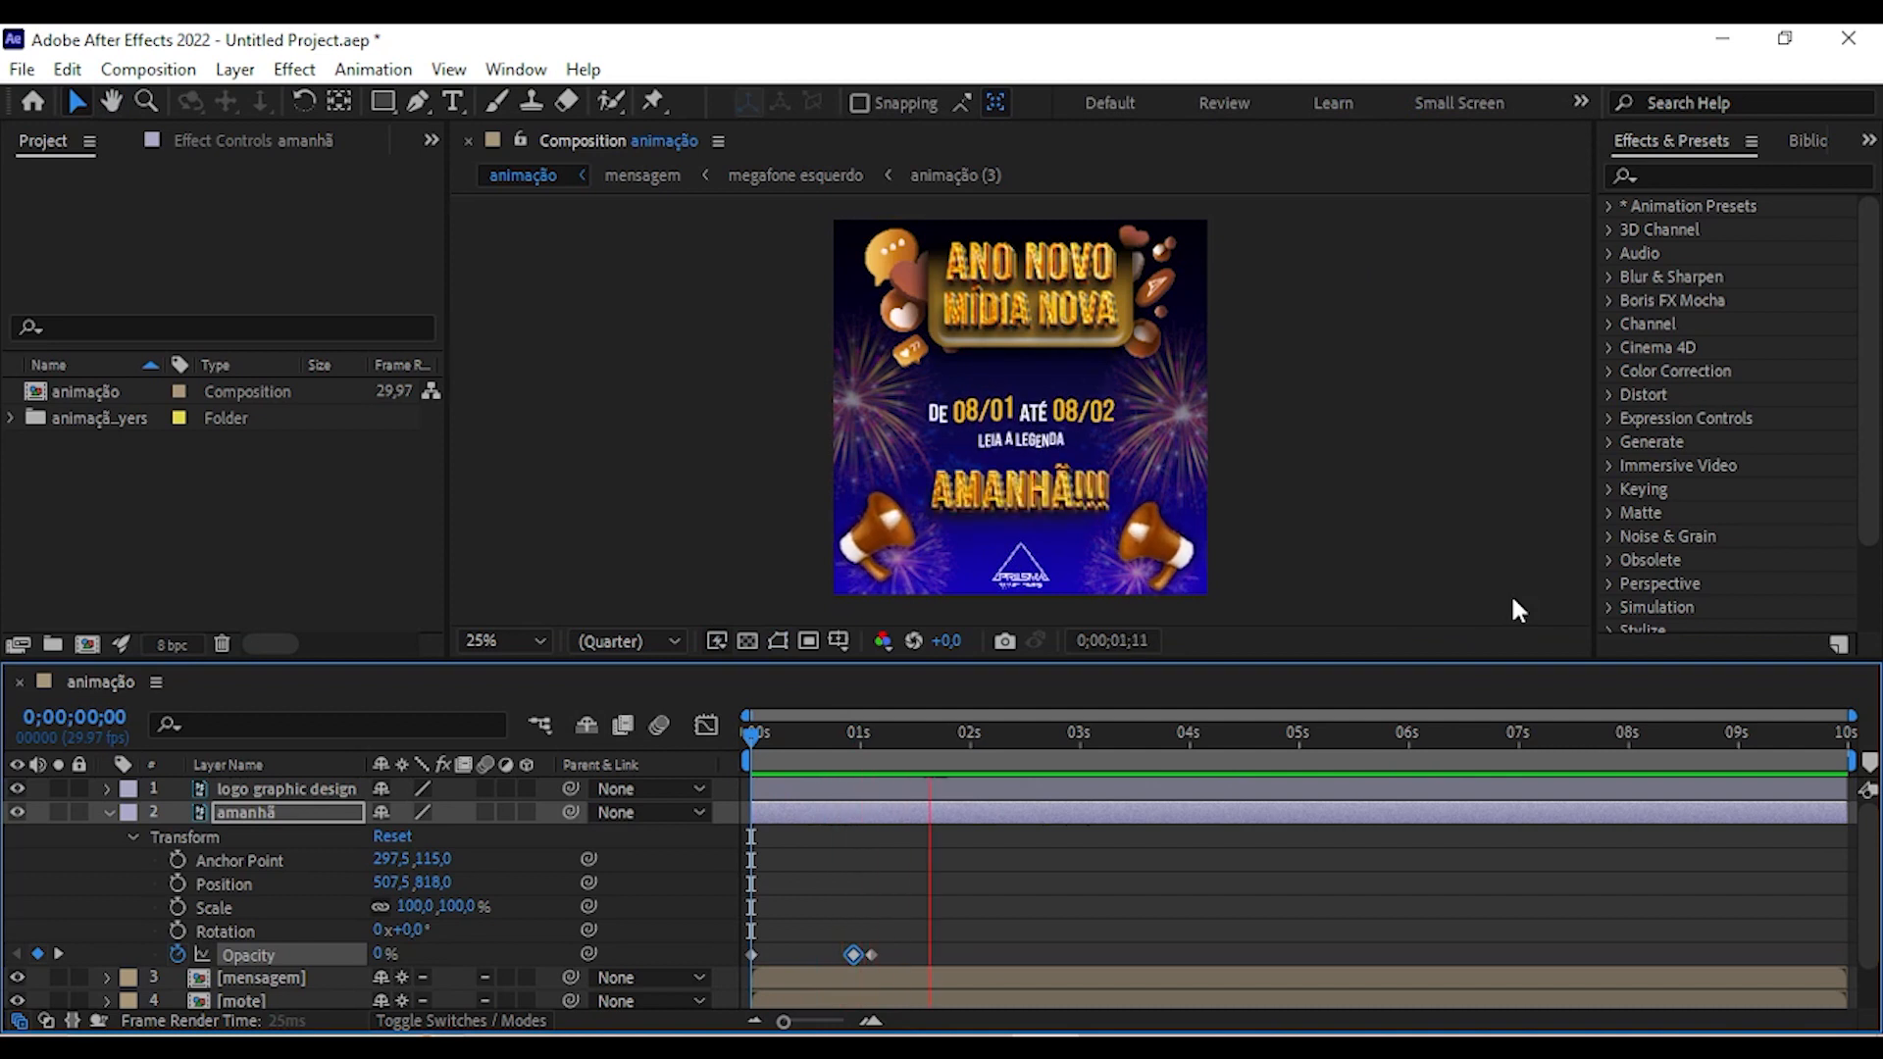
key(space)
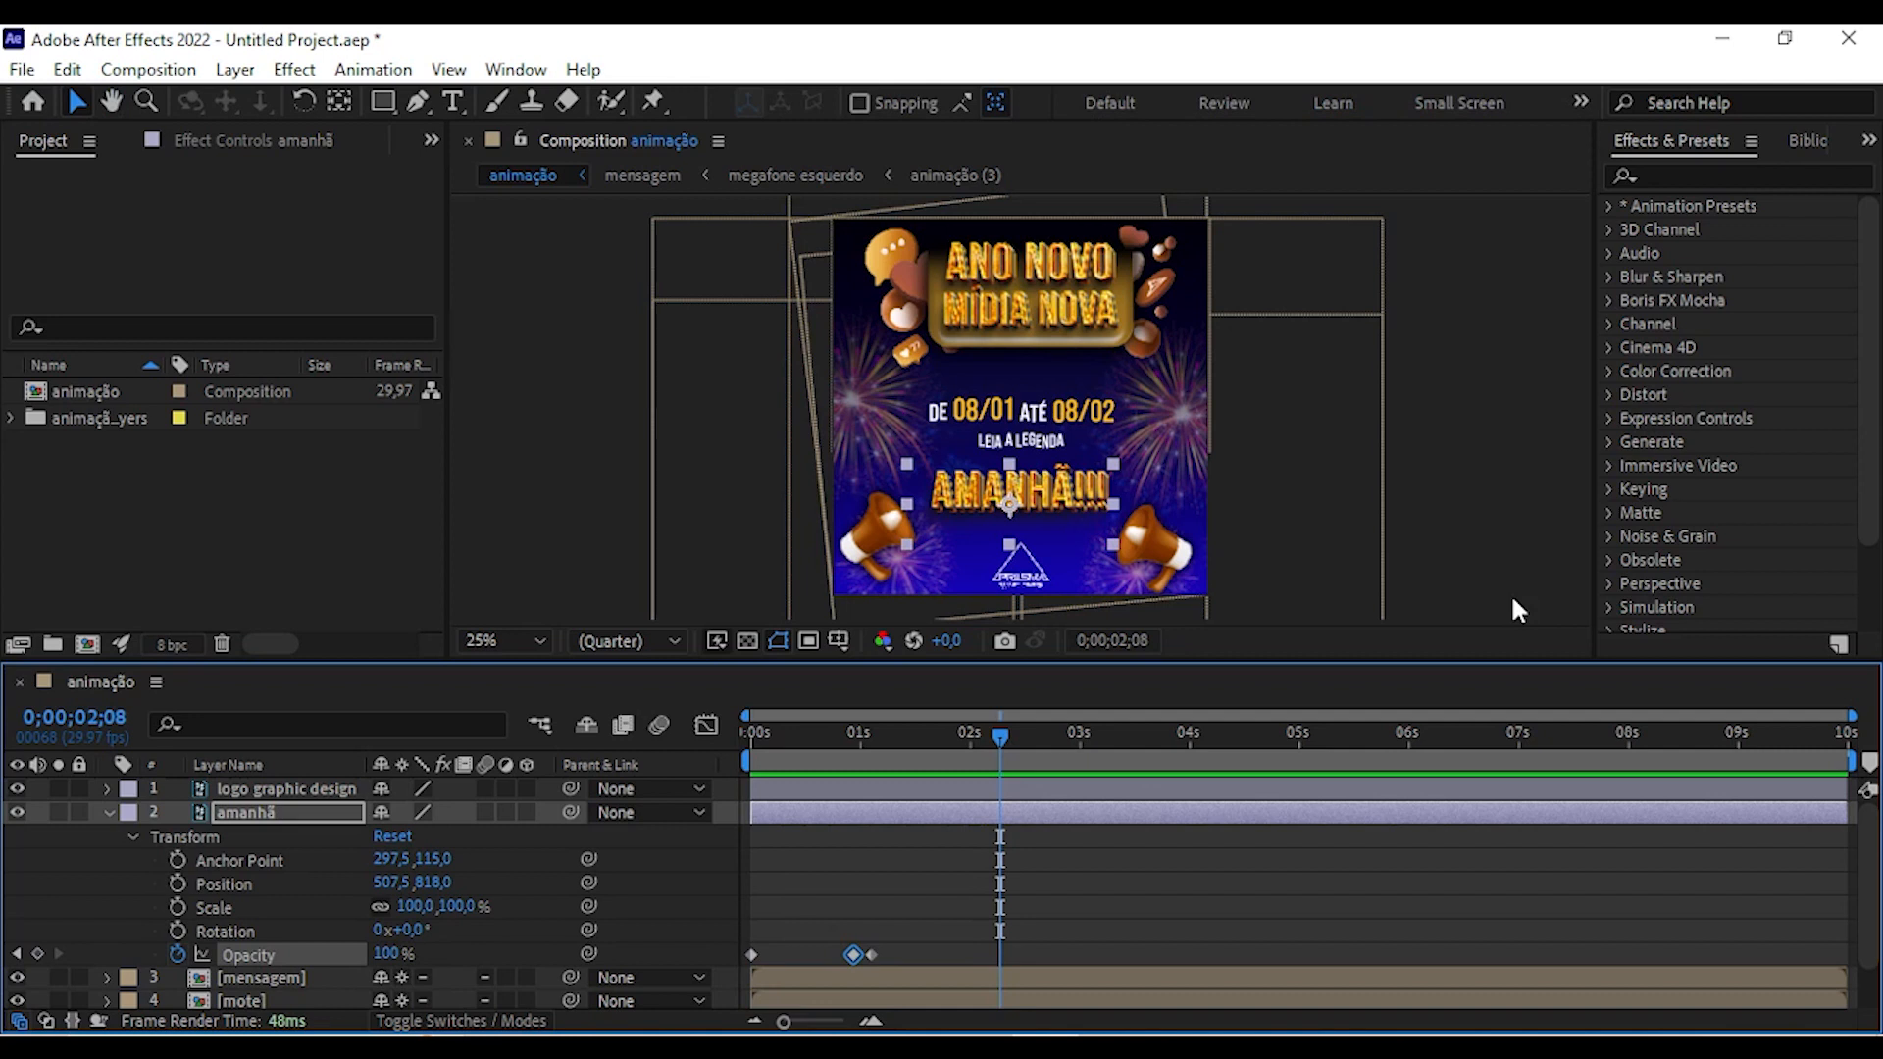
Add a 0% opacity keyframe to the amanhã layer at 0;00;01;13.
key(j)
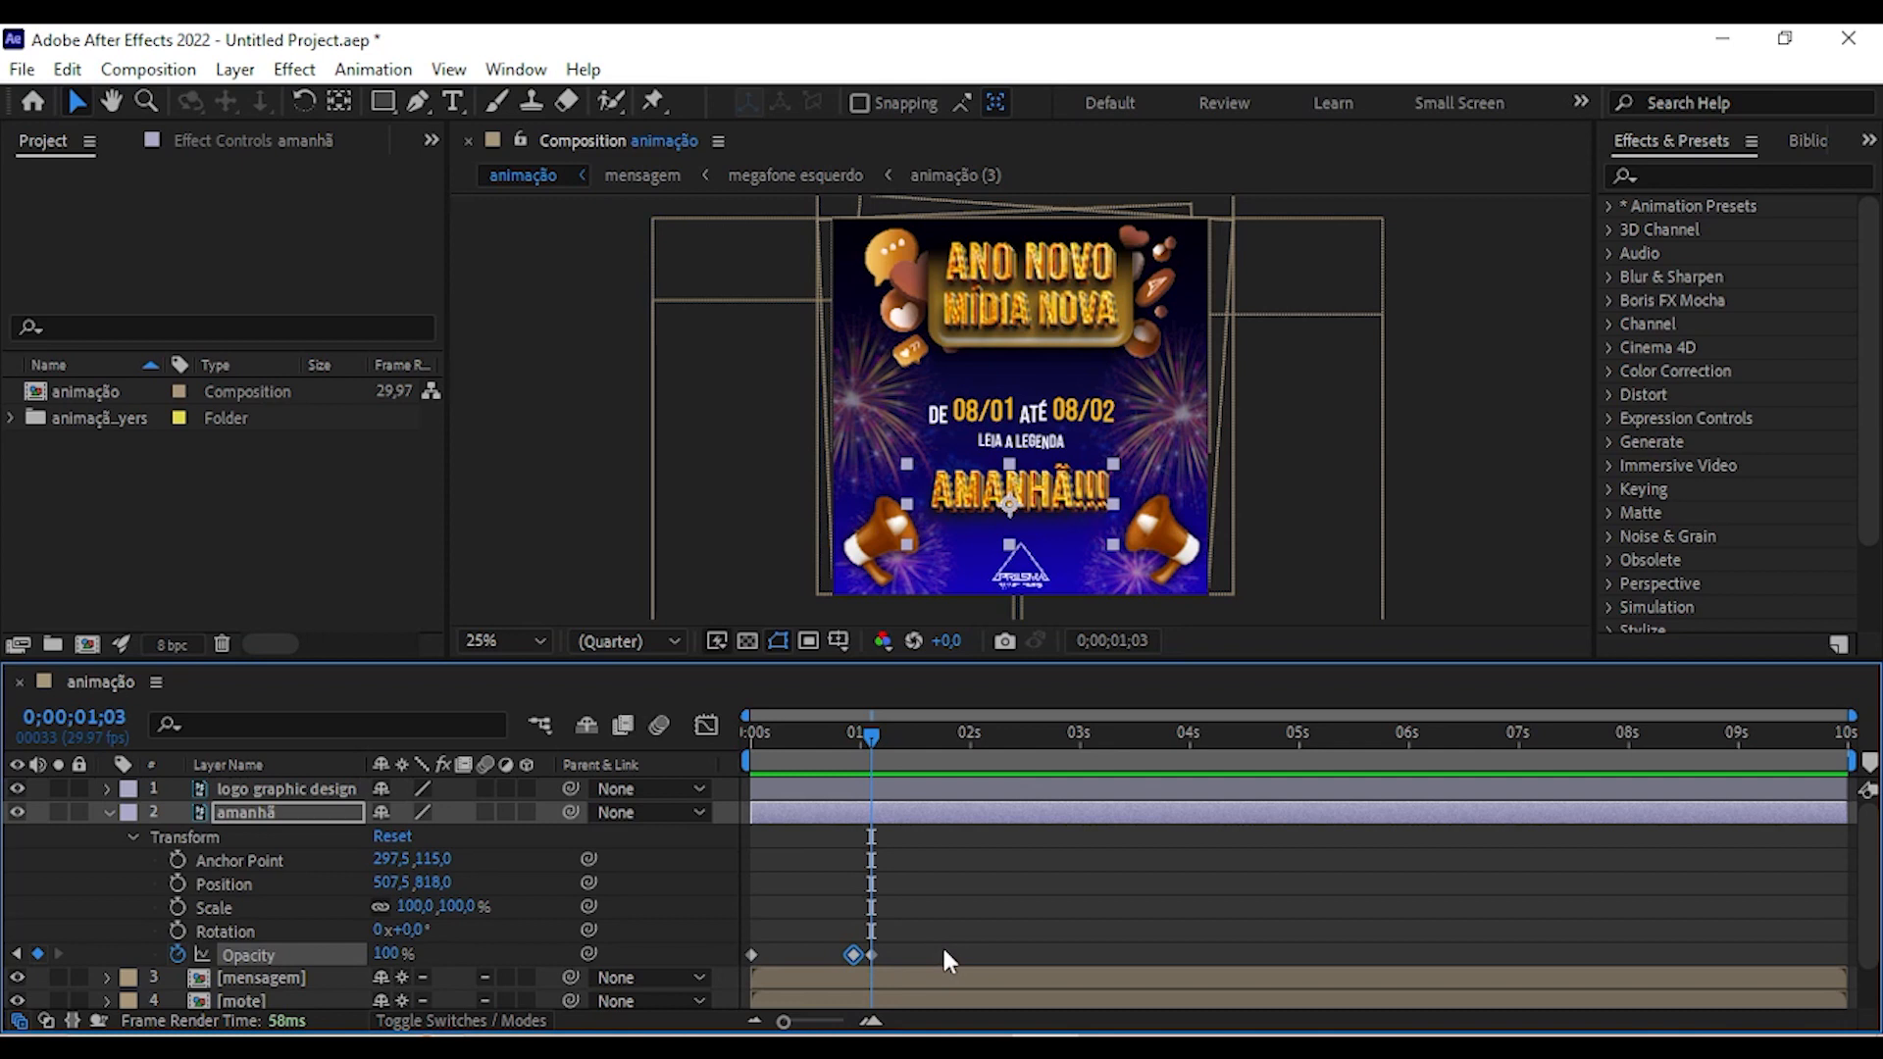
key(space)
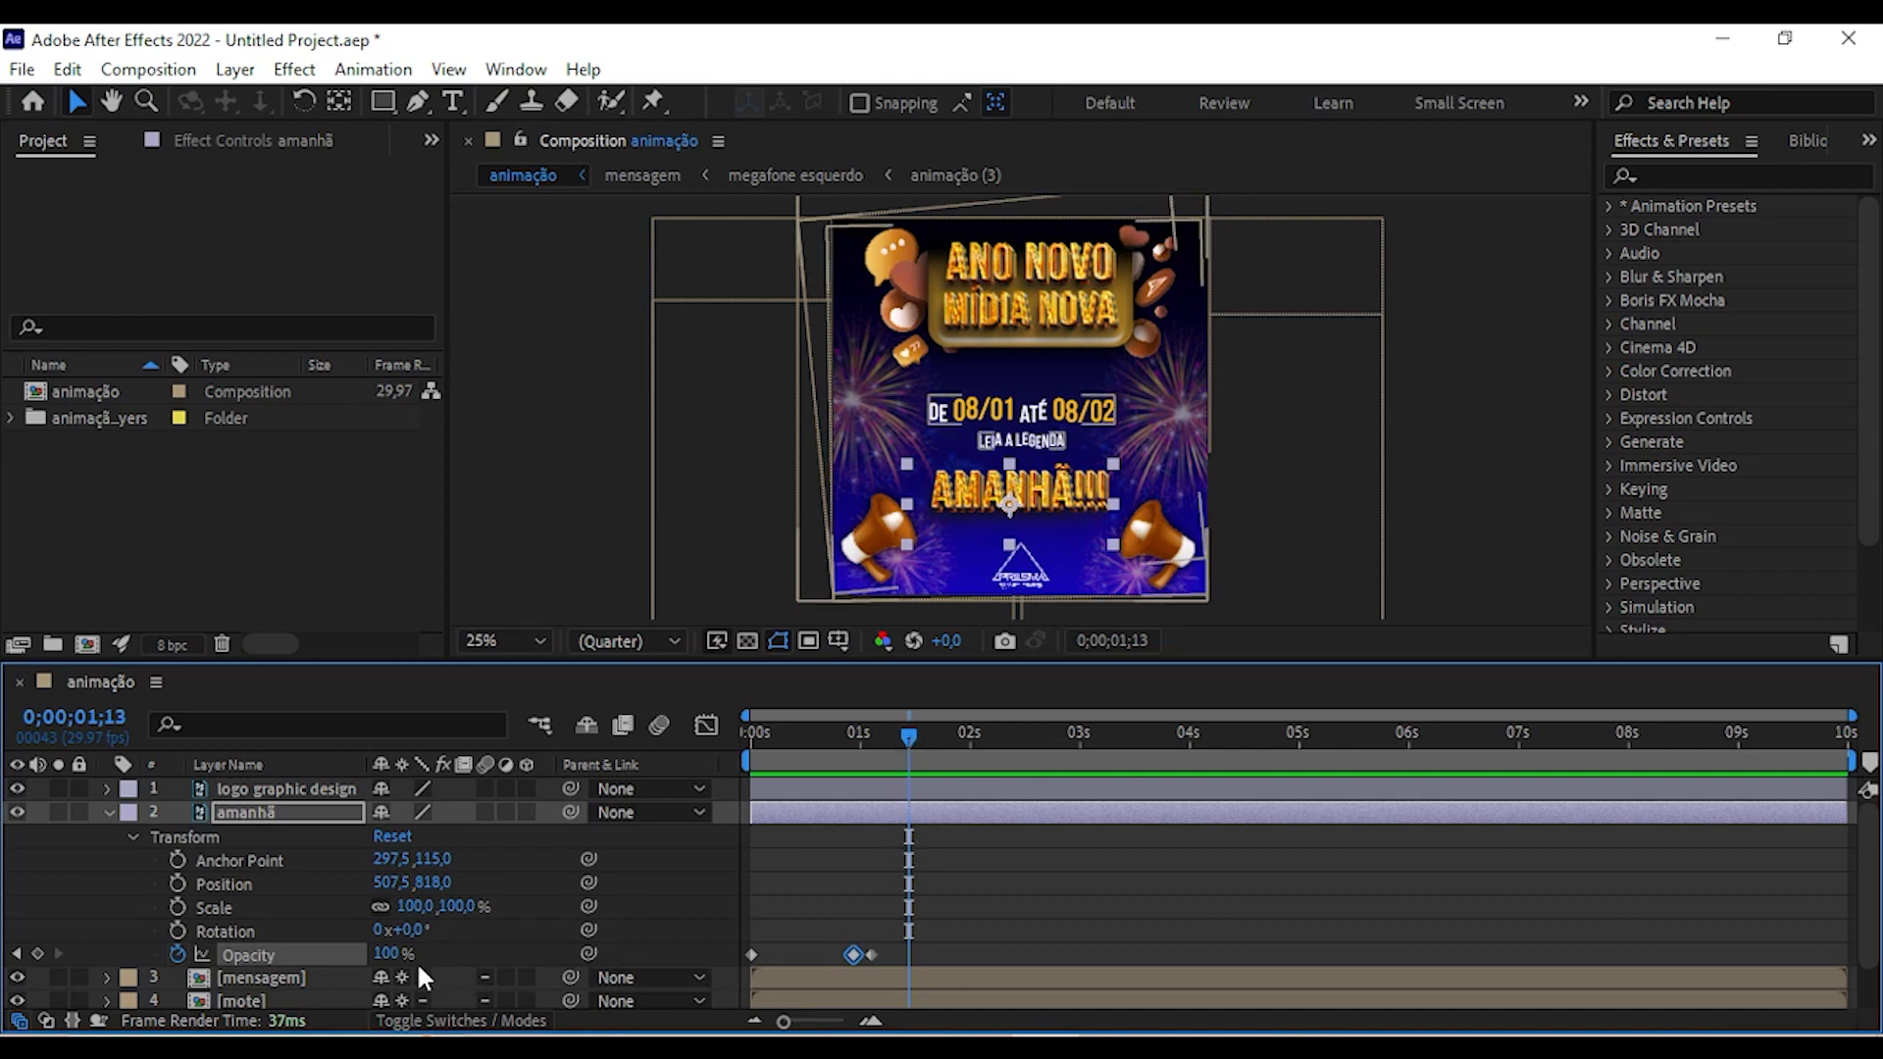
click(386, 953)
text(0)
key(Return)
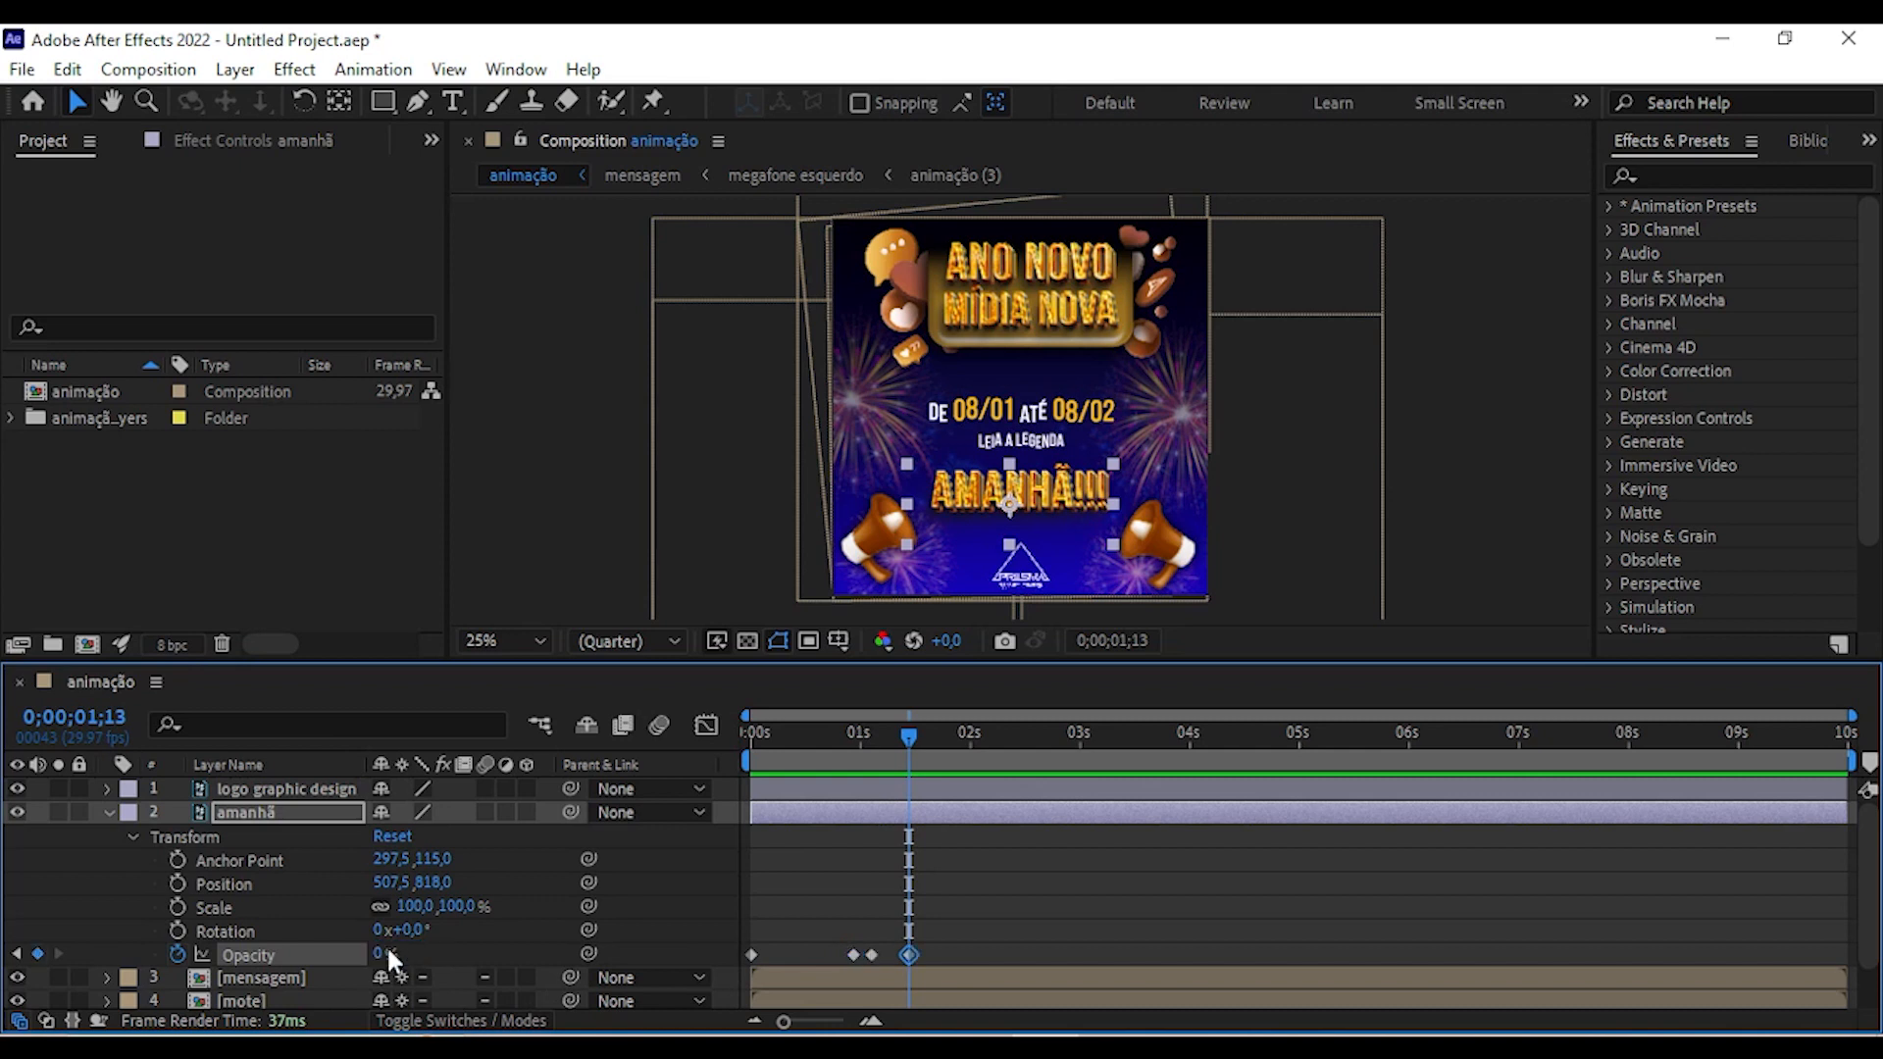
Apply Easy Ease to the amanhã layer's last two opacity keyframes, at 0;00;01;03 and 0;00;01;13.
click(934, 963)
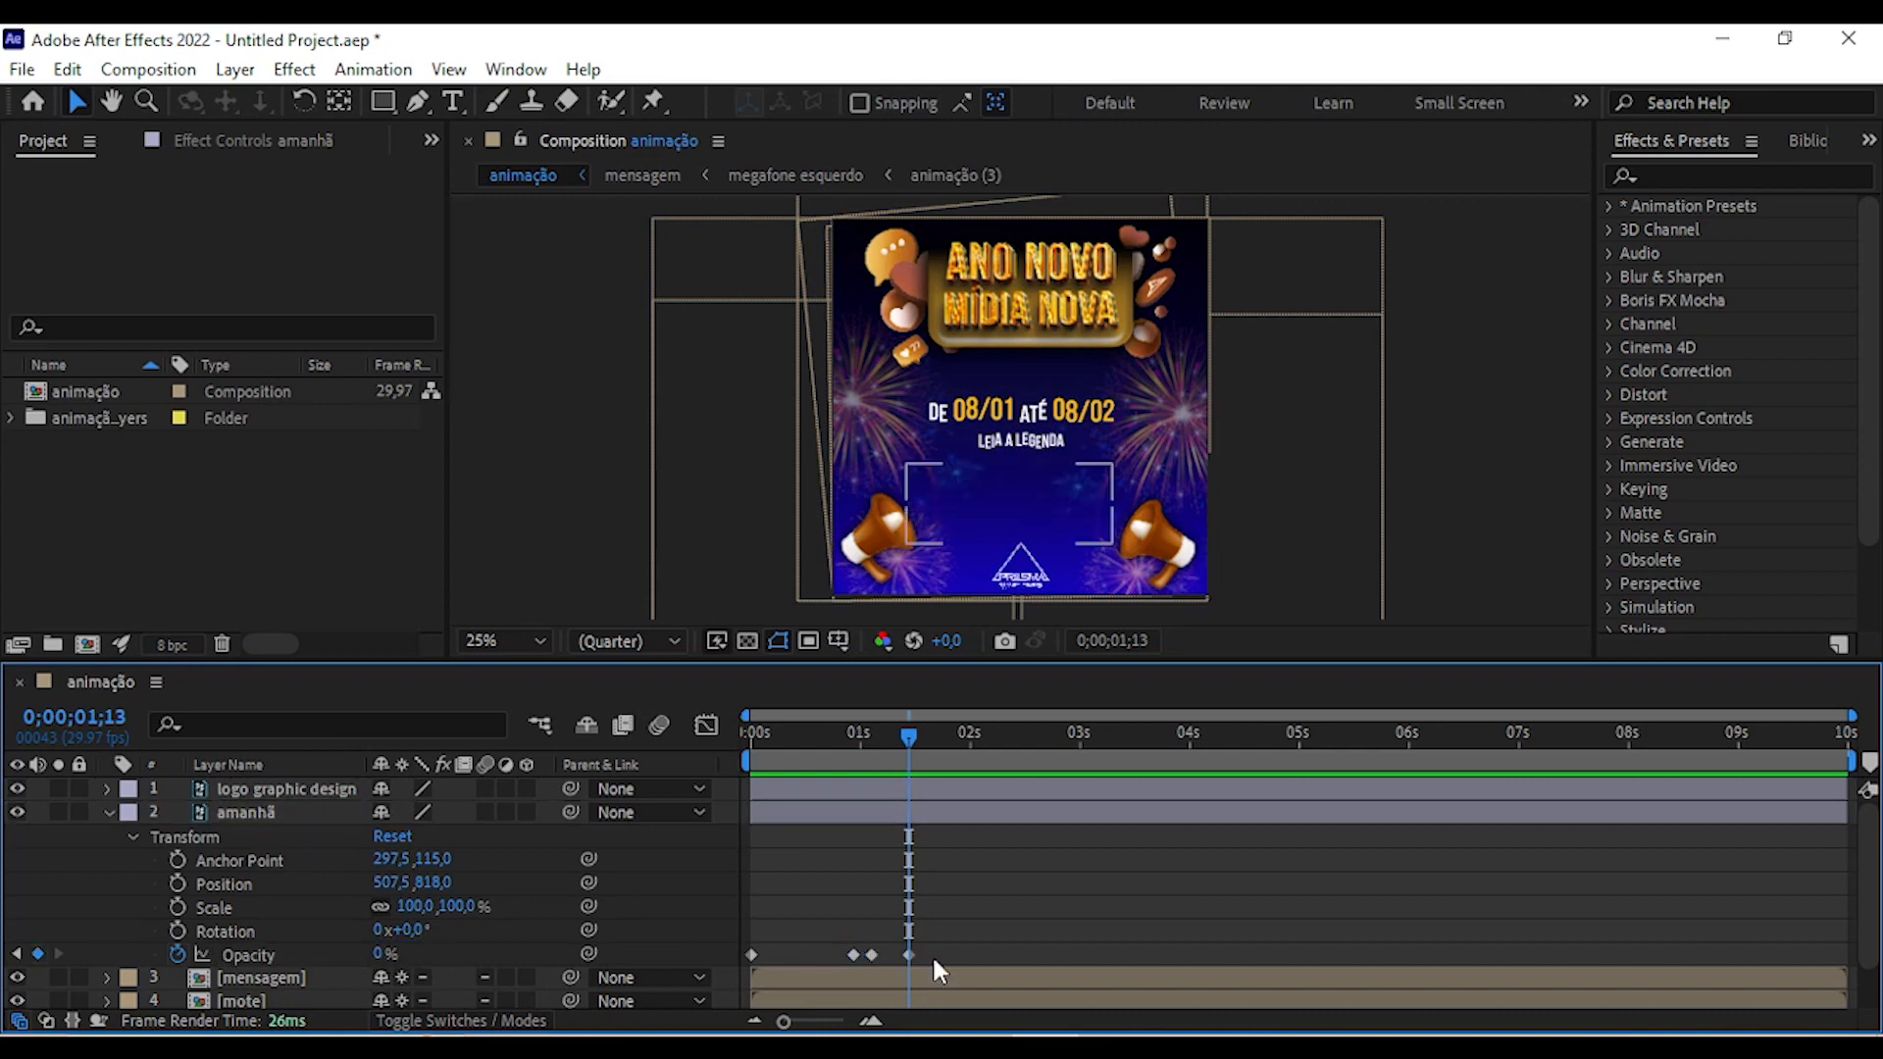
click(908, 954)
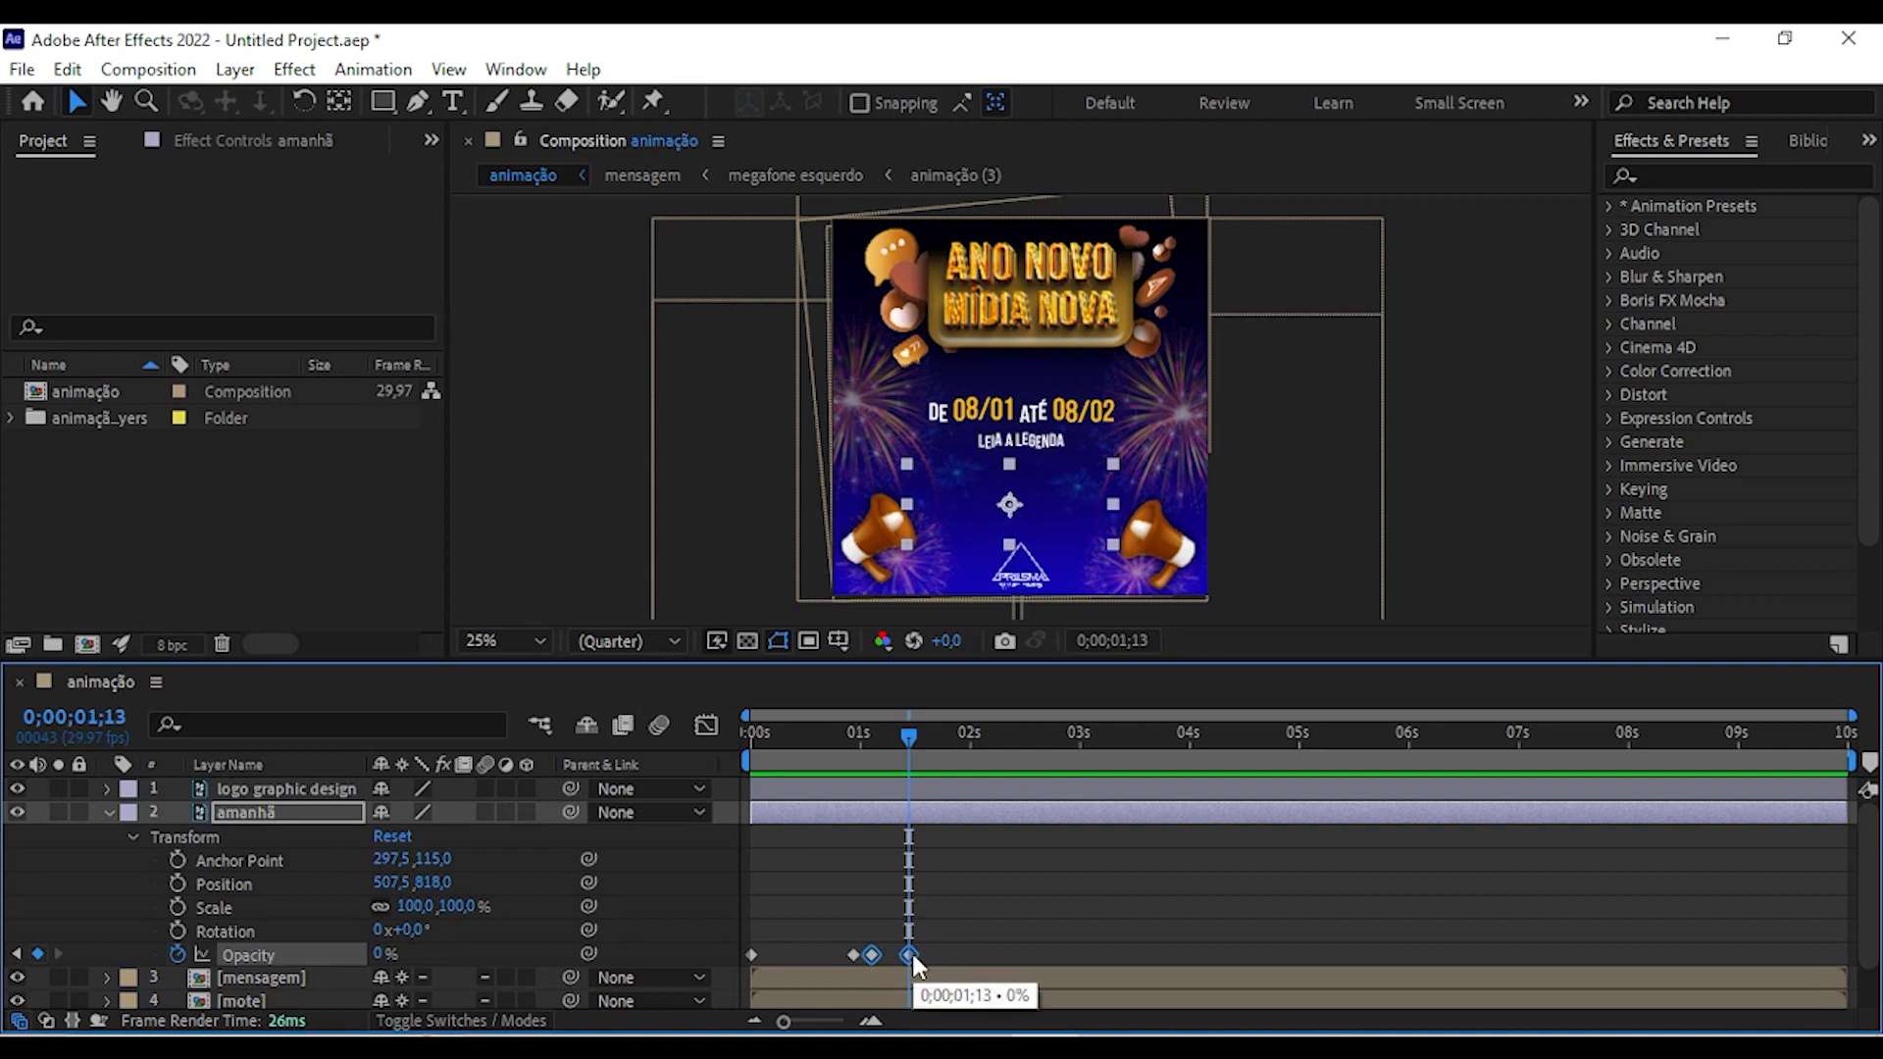
right_click(912, 953)
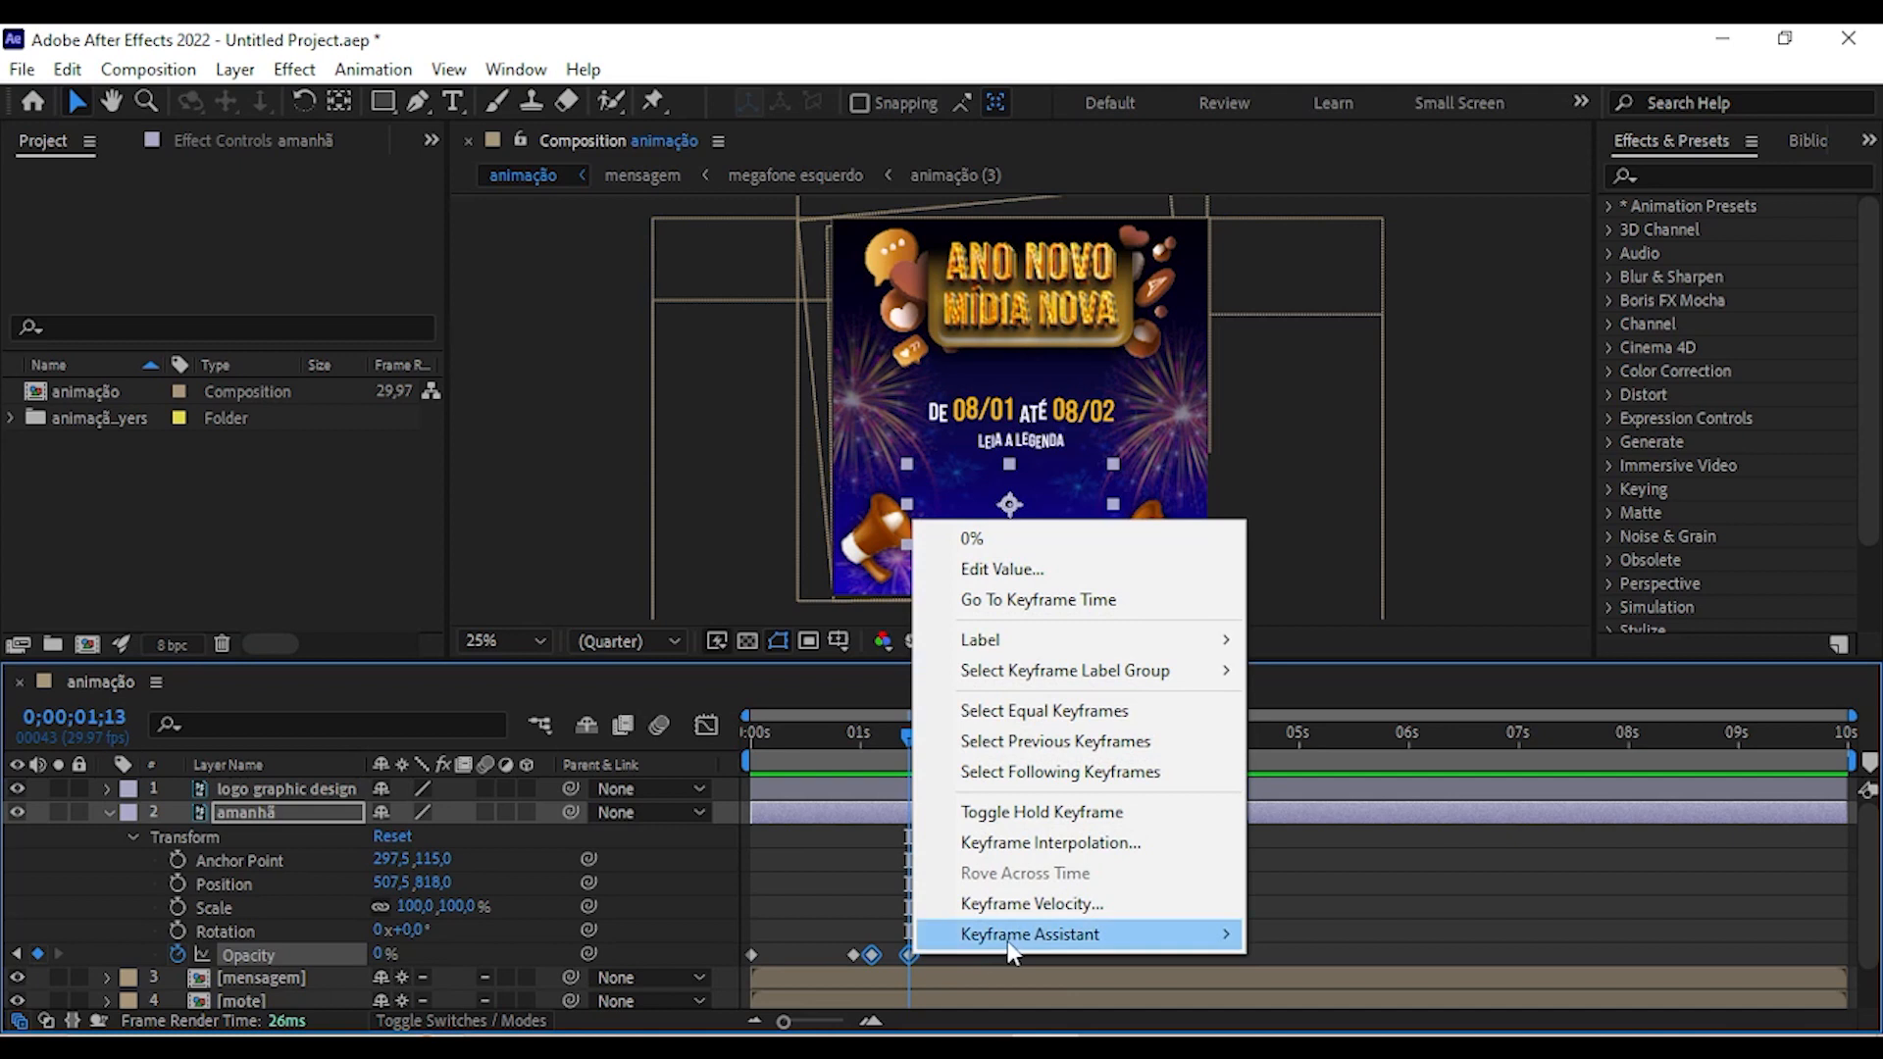
mouse_move(1008, 943)
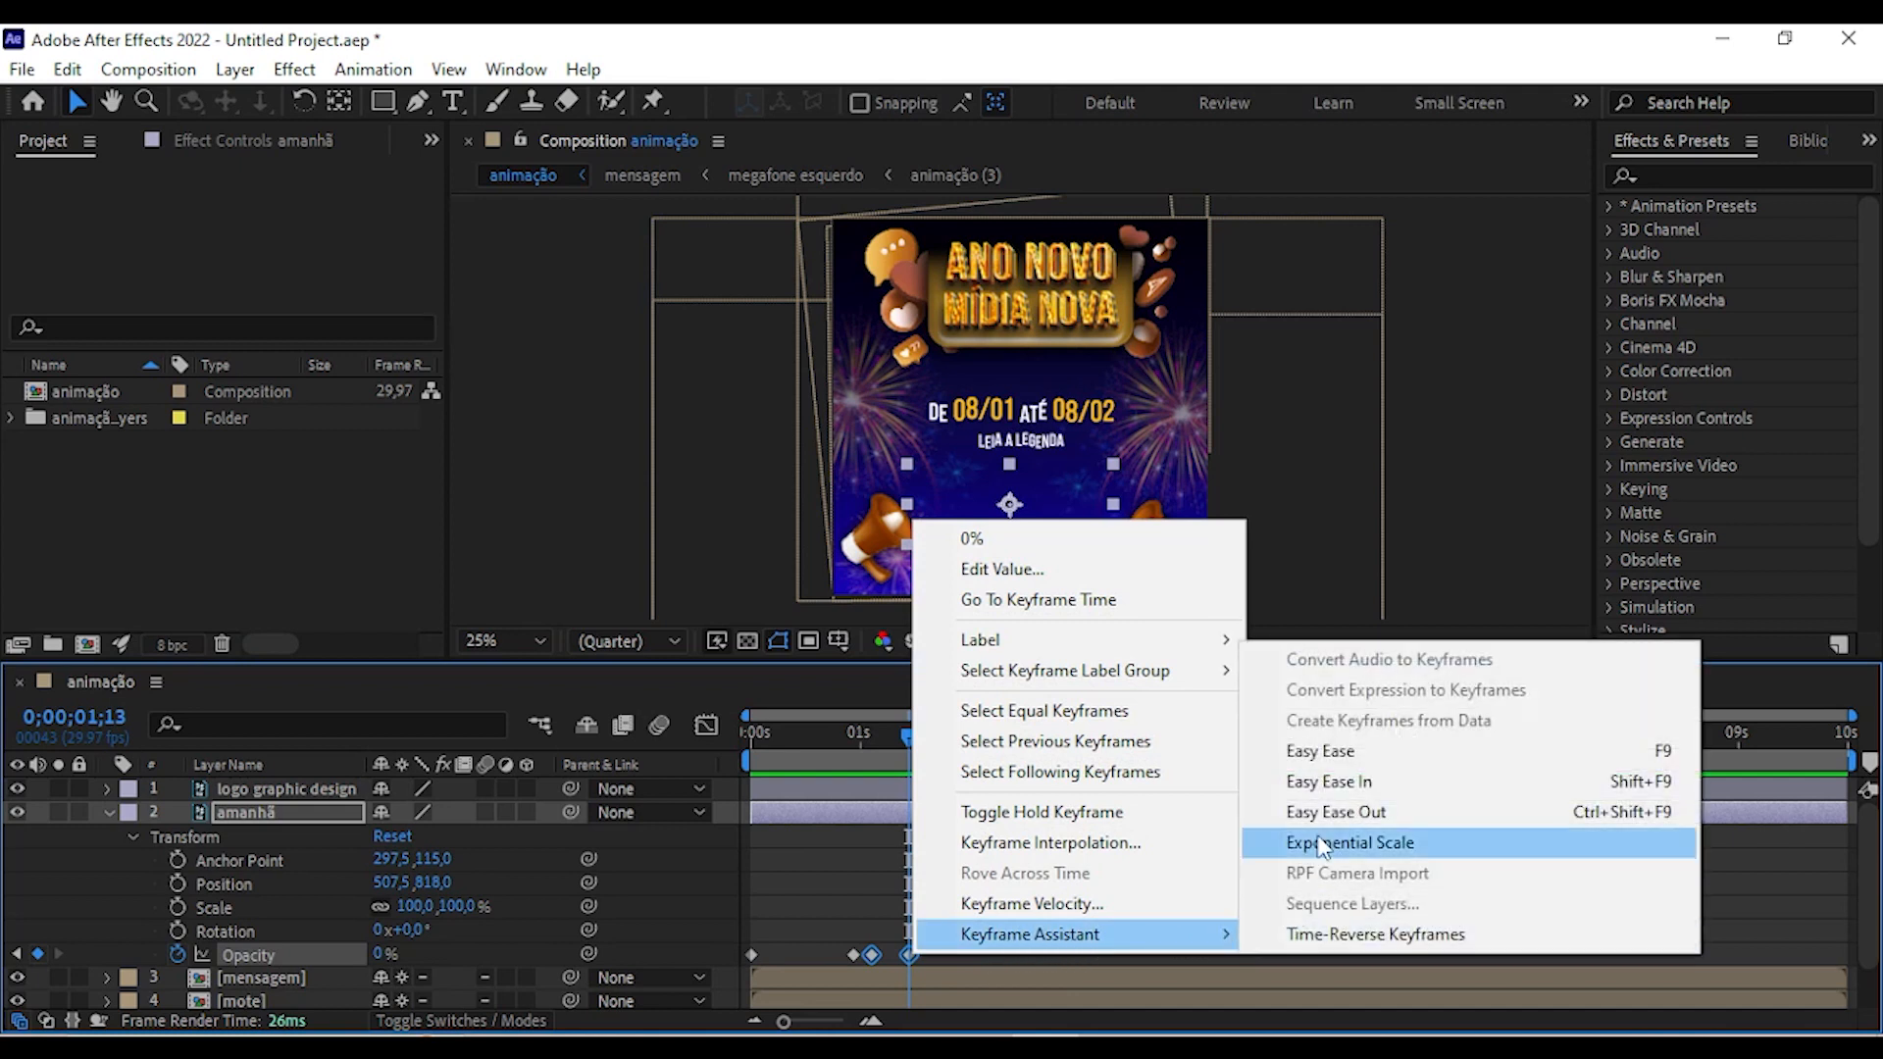
click(1329, 756)
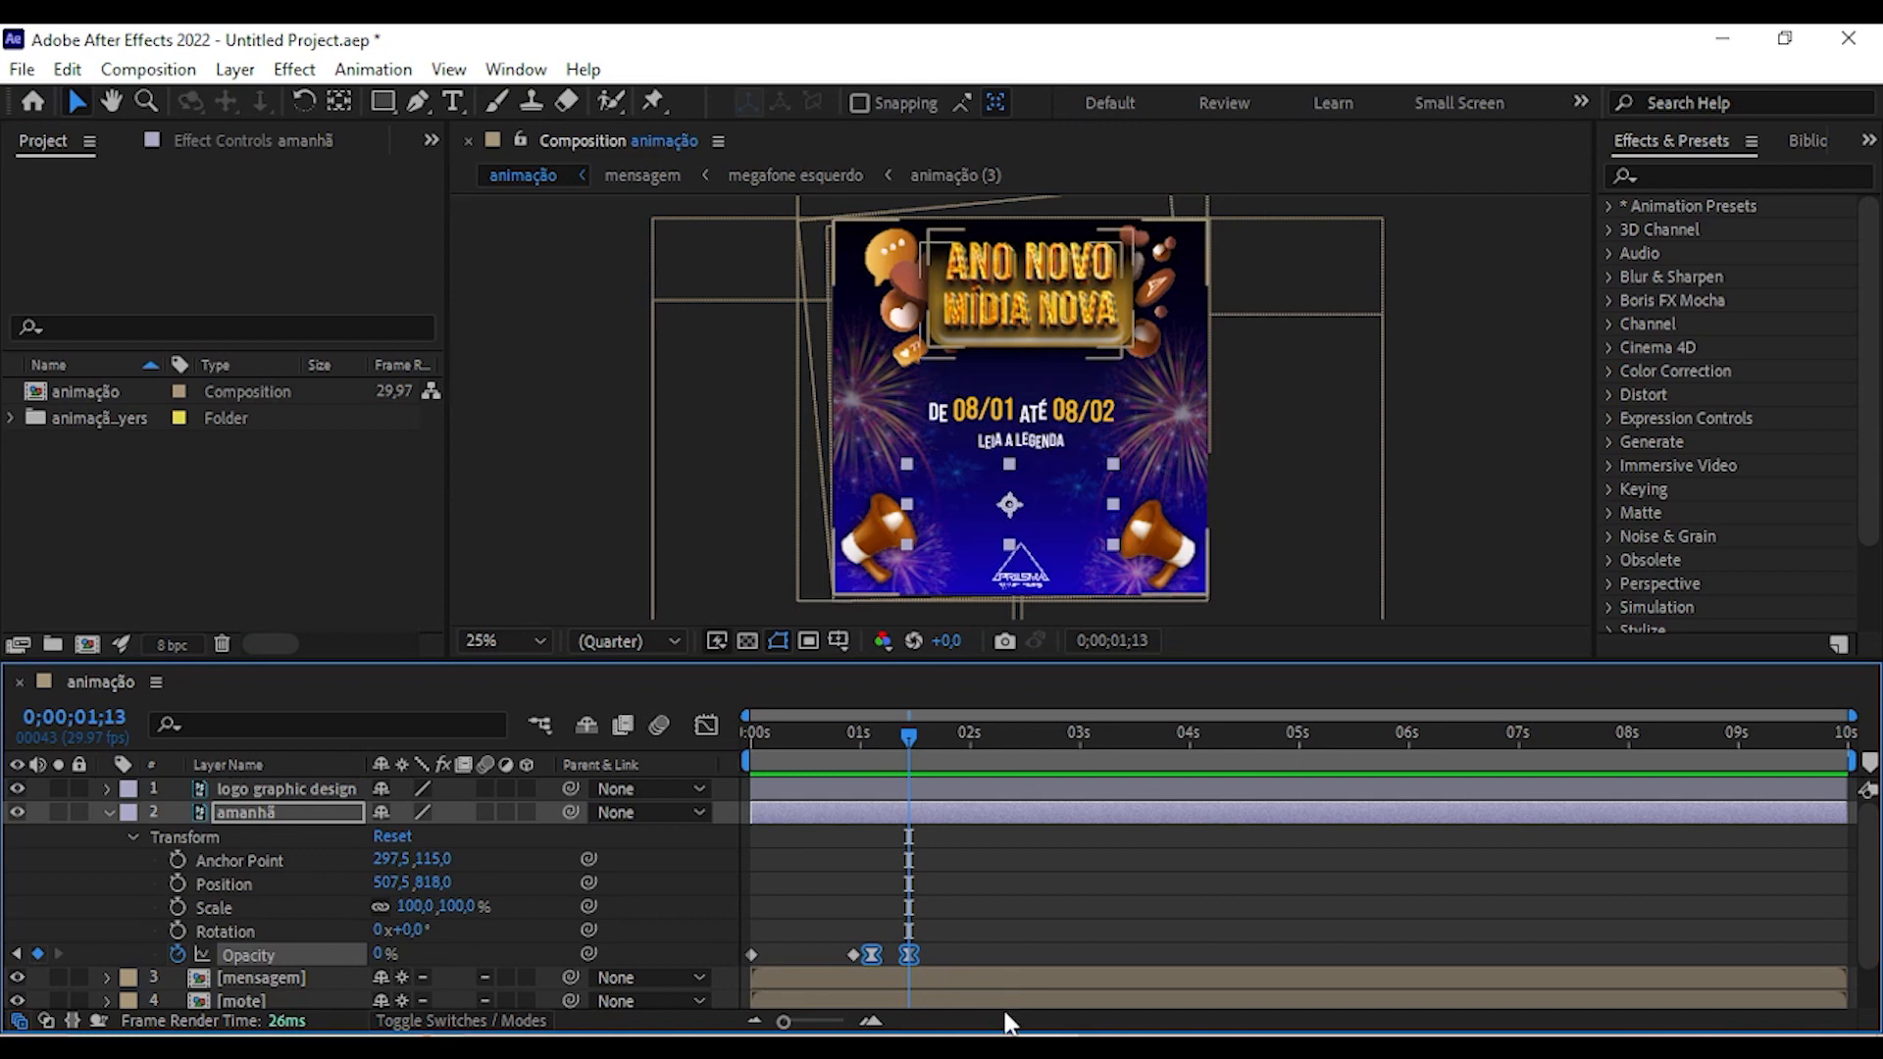
Add the expression loopOut('pingpong') to the amanhã layer's opacity.
alt+click(178, 954)
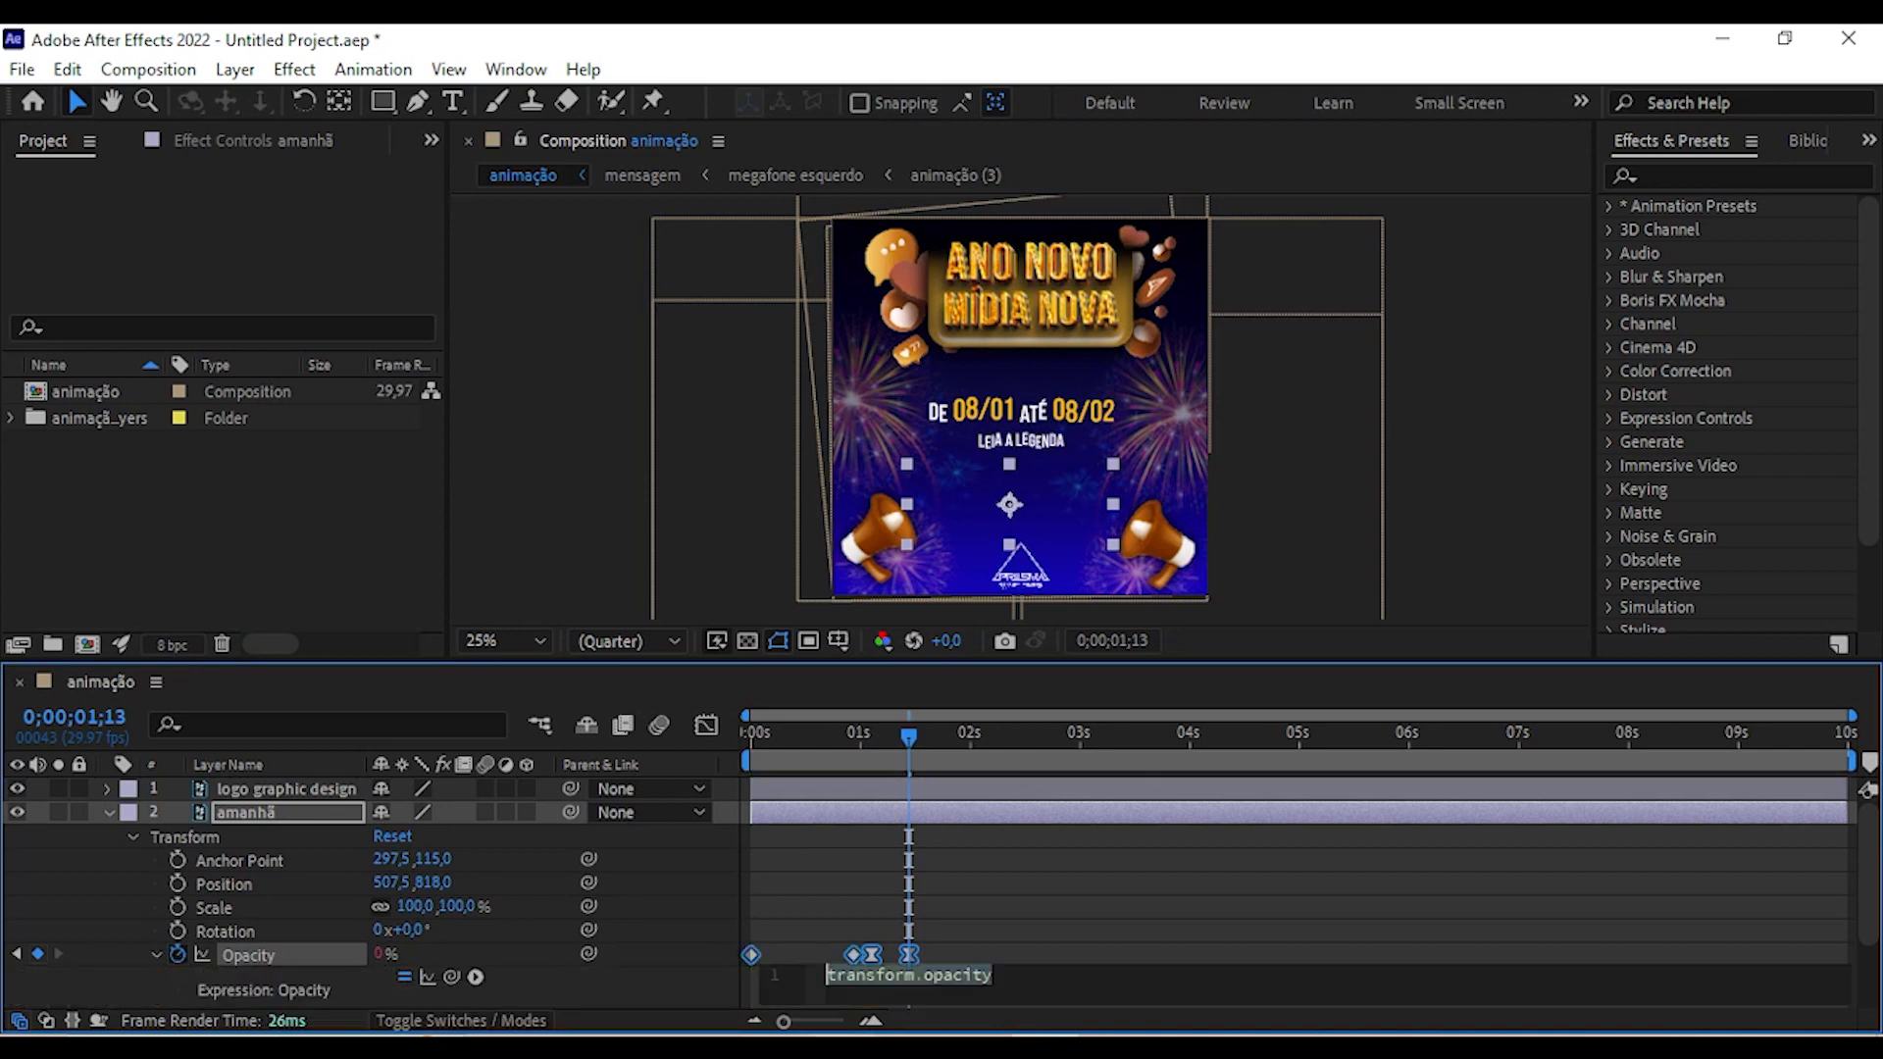
key(ctrl+v)
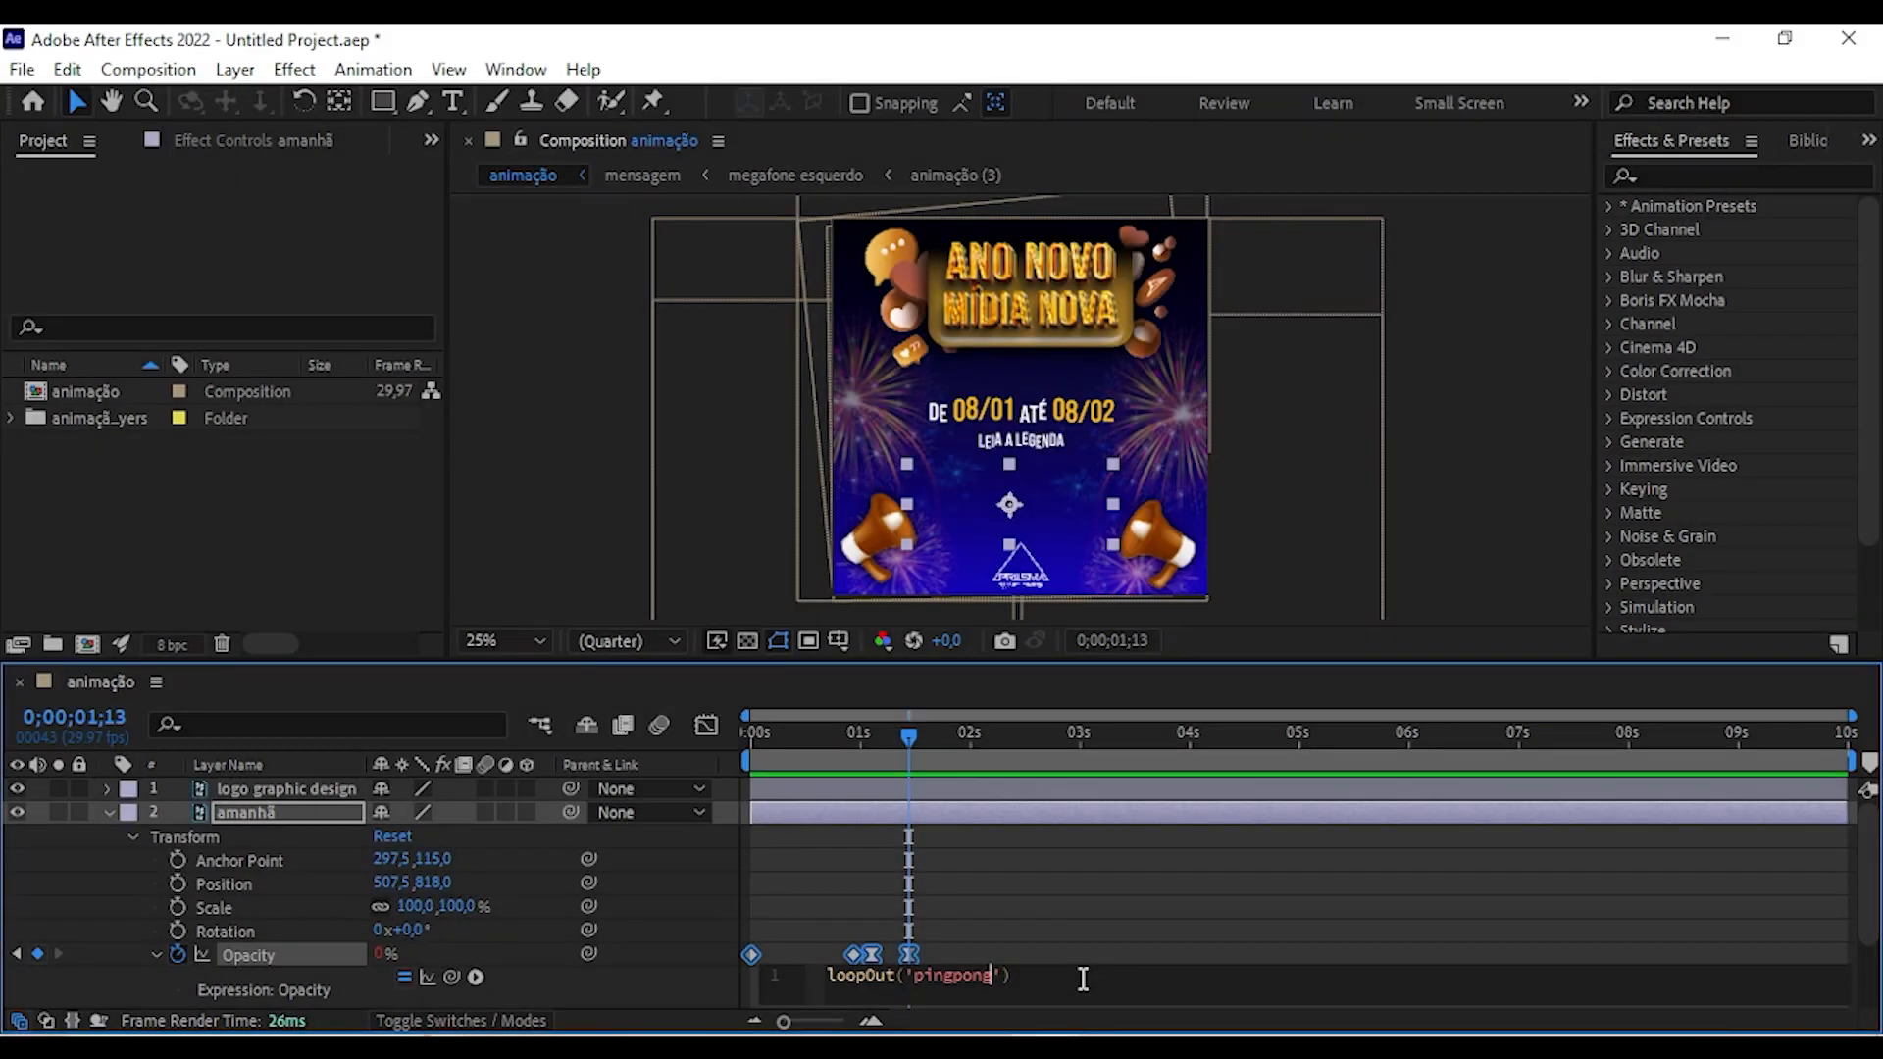
click(1063, 947)
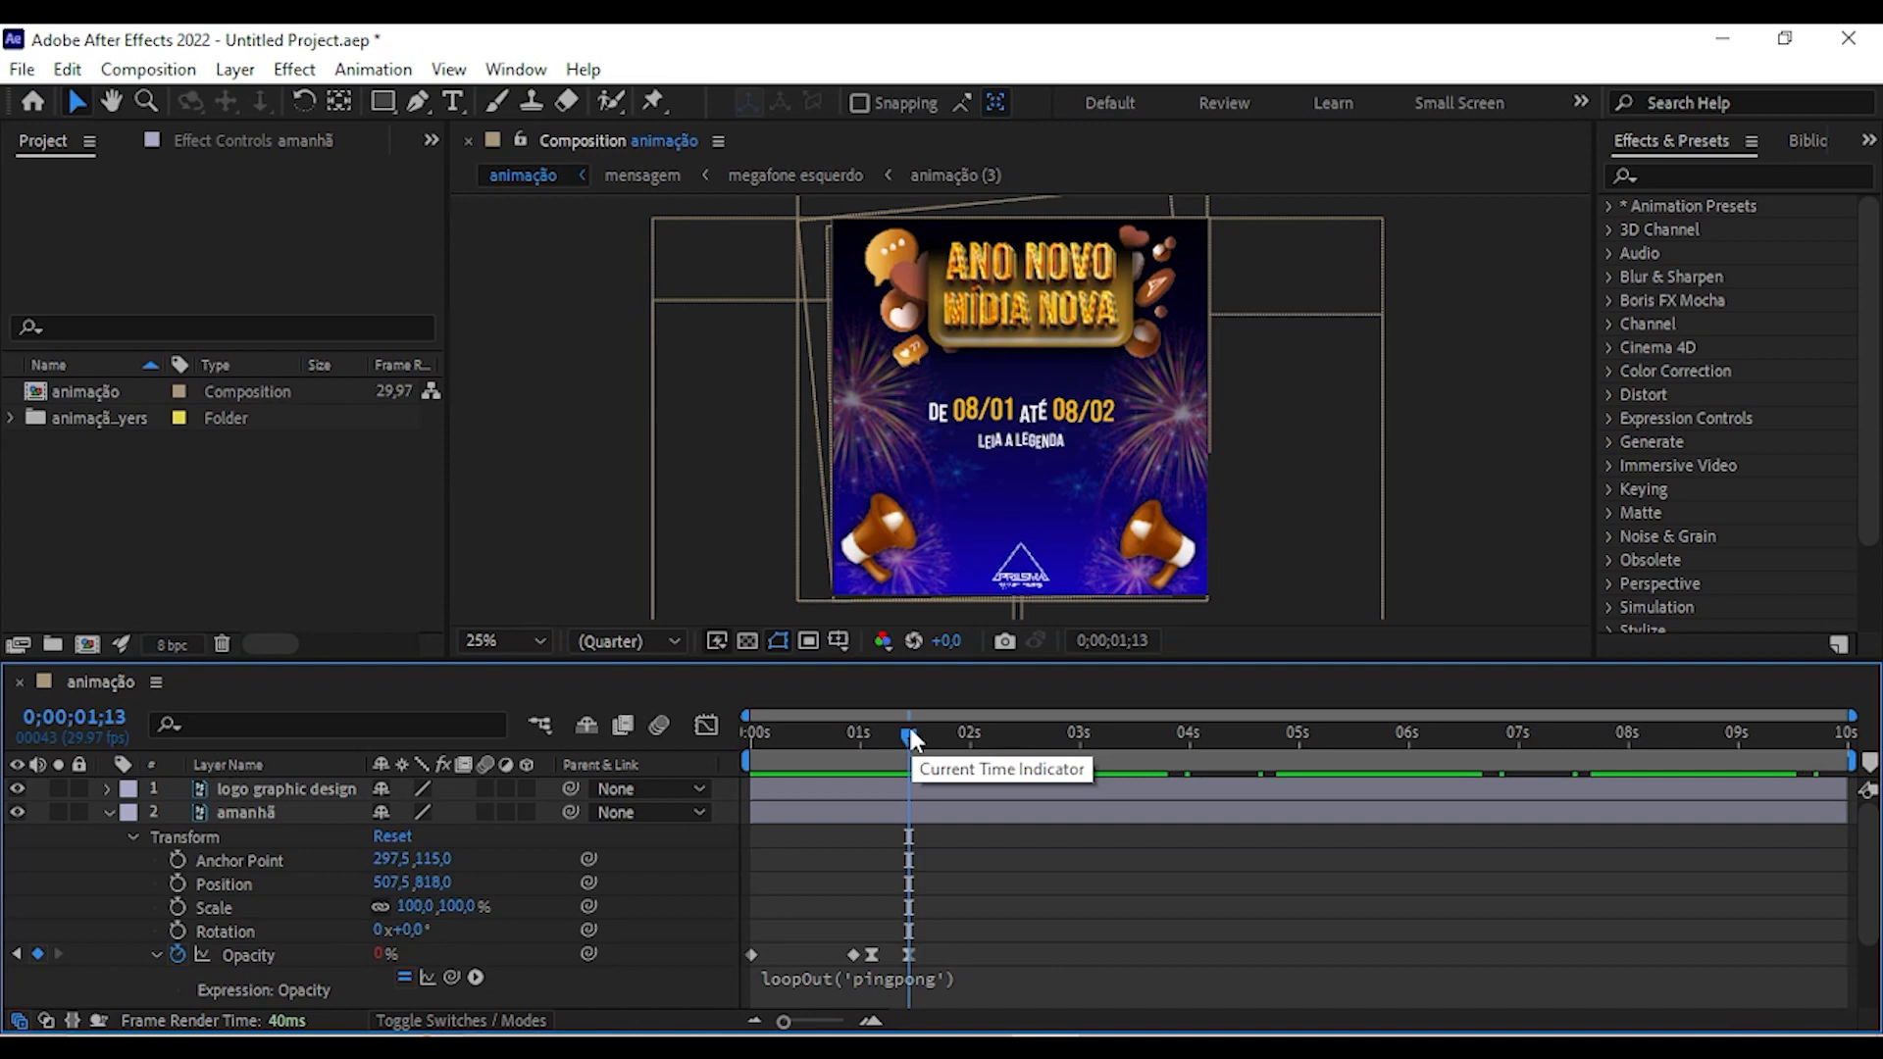
Preview the amanhã blinking from the start and move its last opacity keyframe to about the 2-second mark.
drag(909, 736, 497, 728)
key(space)
drag(1120, 722, 908, 734)
click(907, 955)
drag(907, 961, 965, 956)
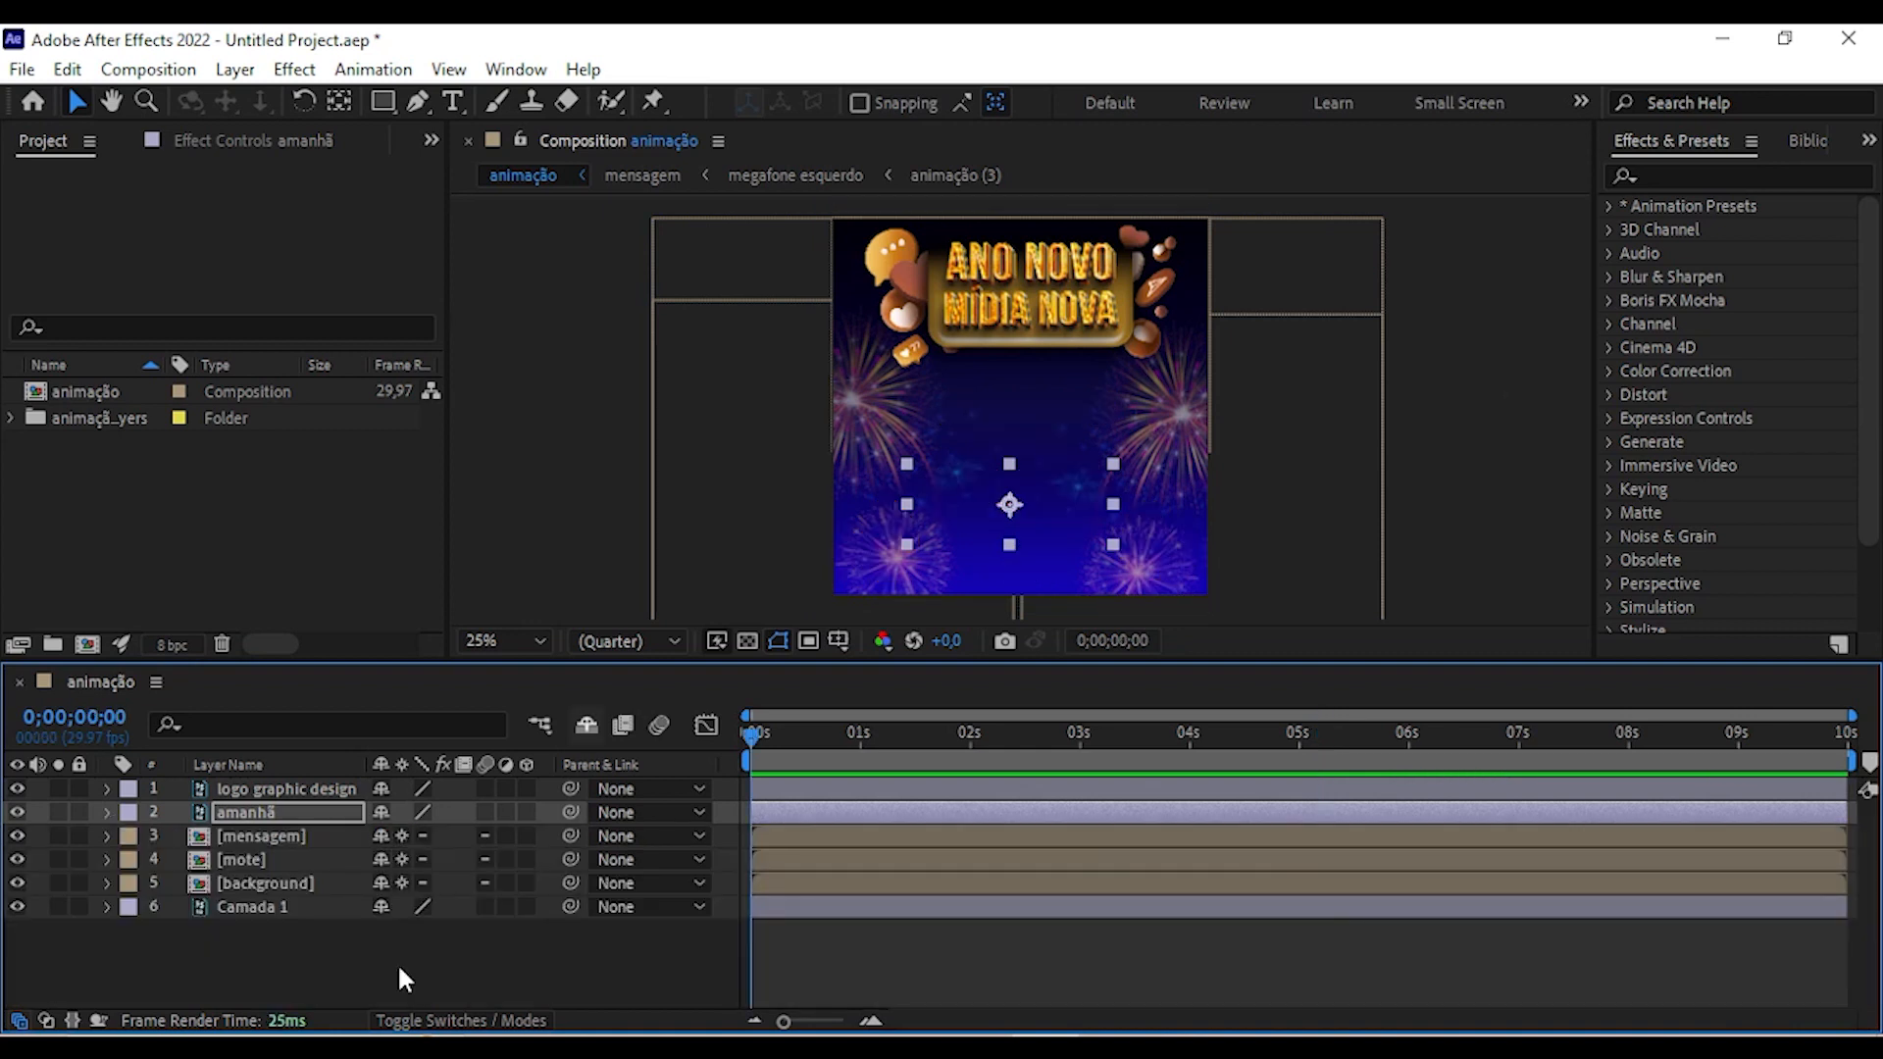
Delete the fogos and fogos copiar layers from the background composition, and return to the animação composition.
double_click(289, 884)
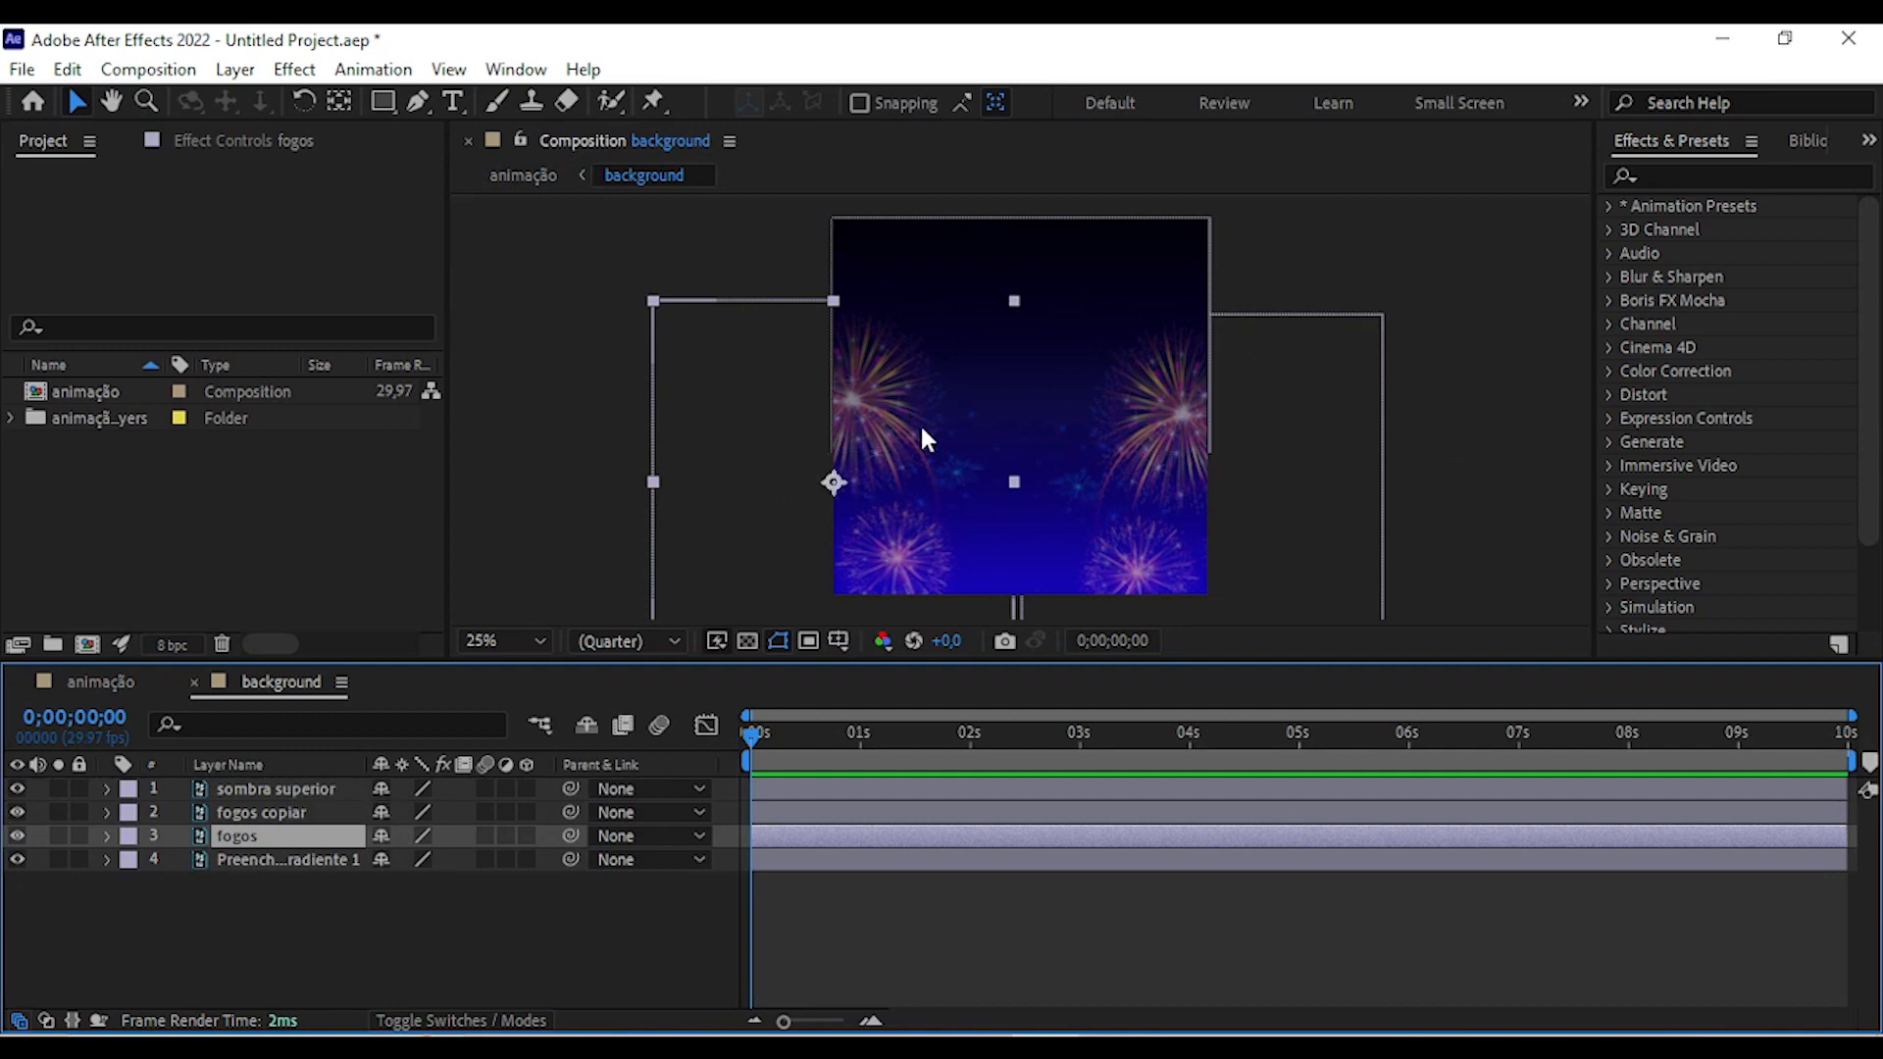
shift+click(284, 812)
key(Delete)
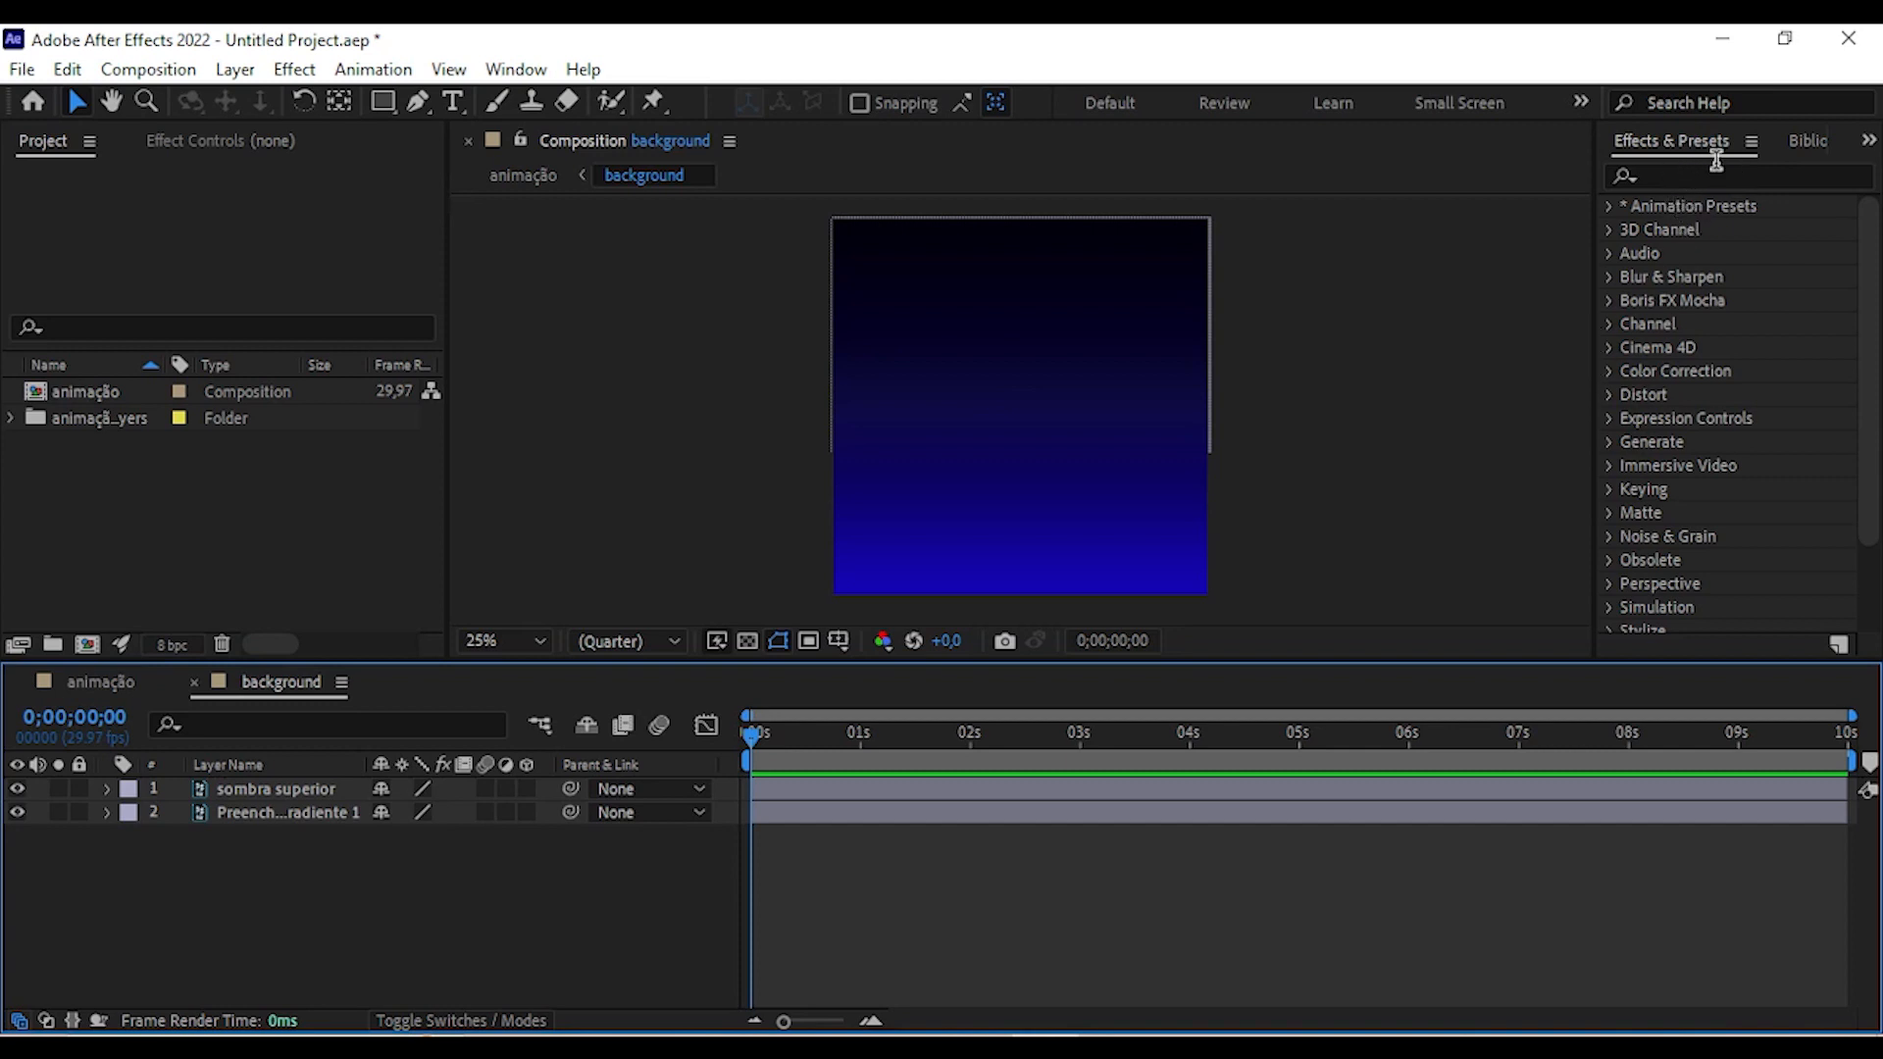
click(532, 76)
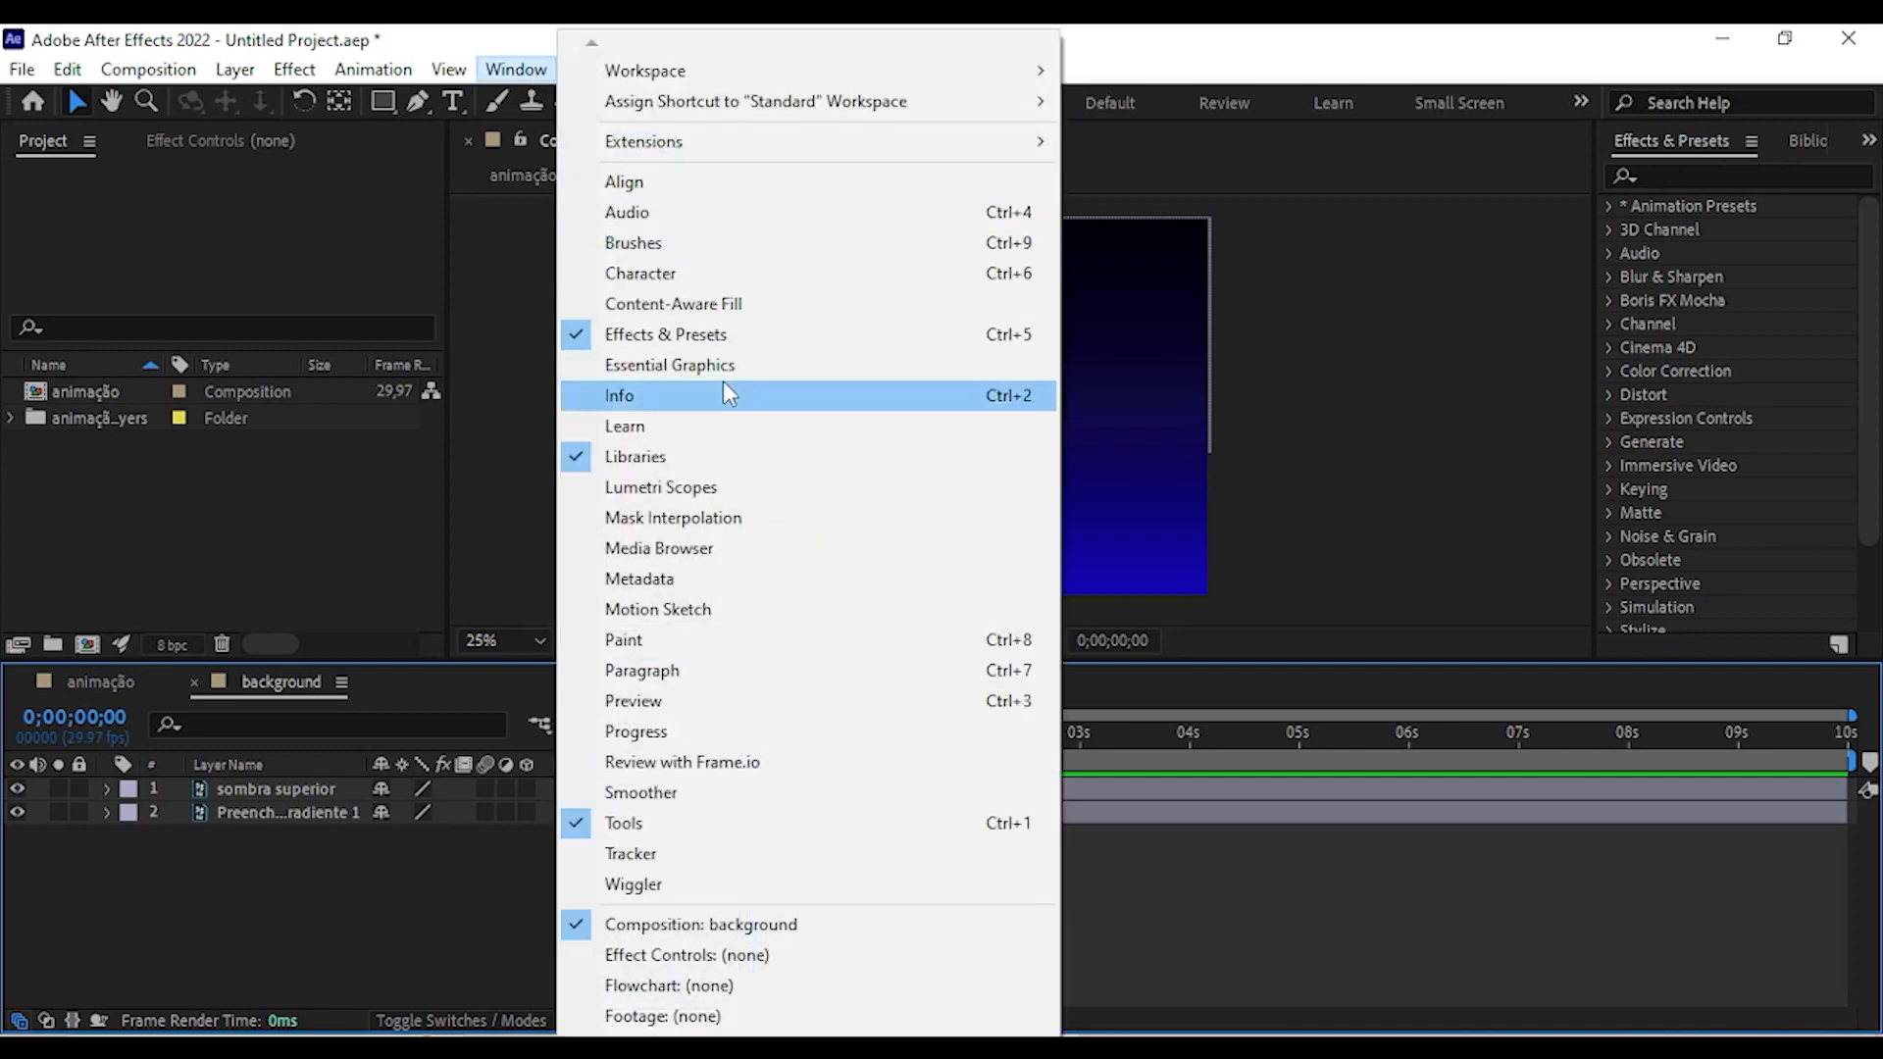
click(363, 928)
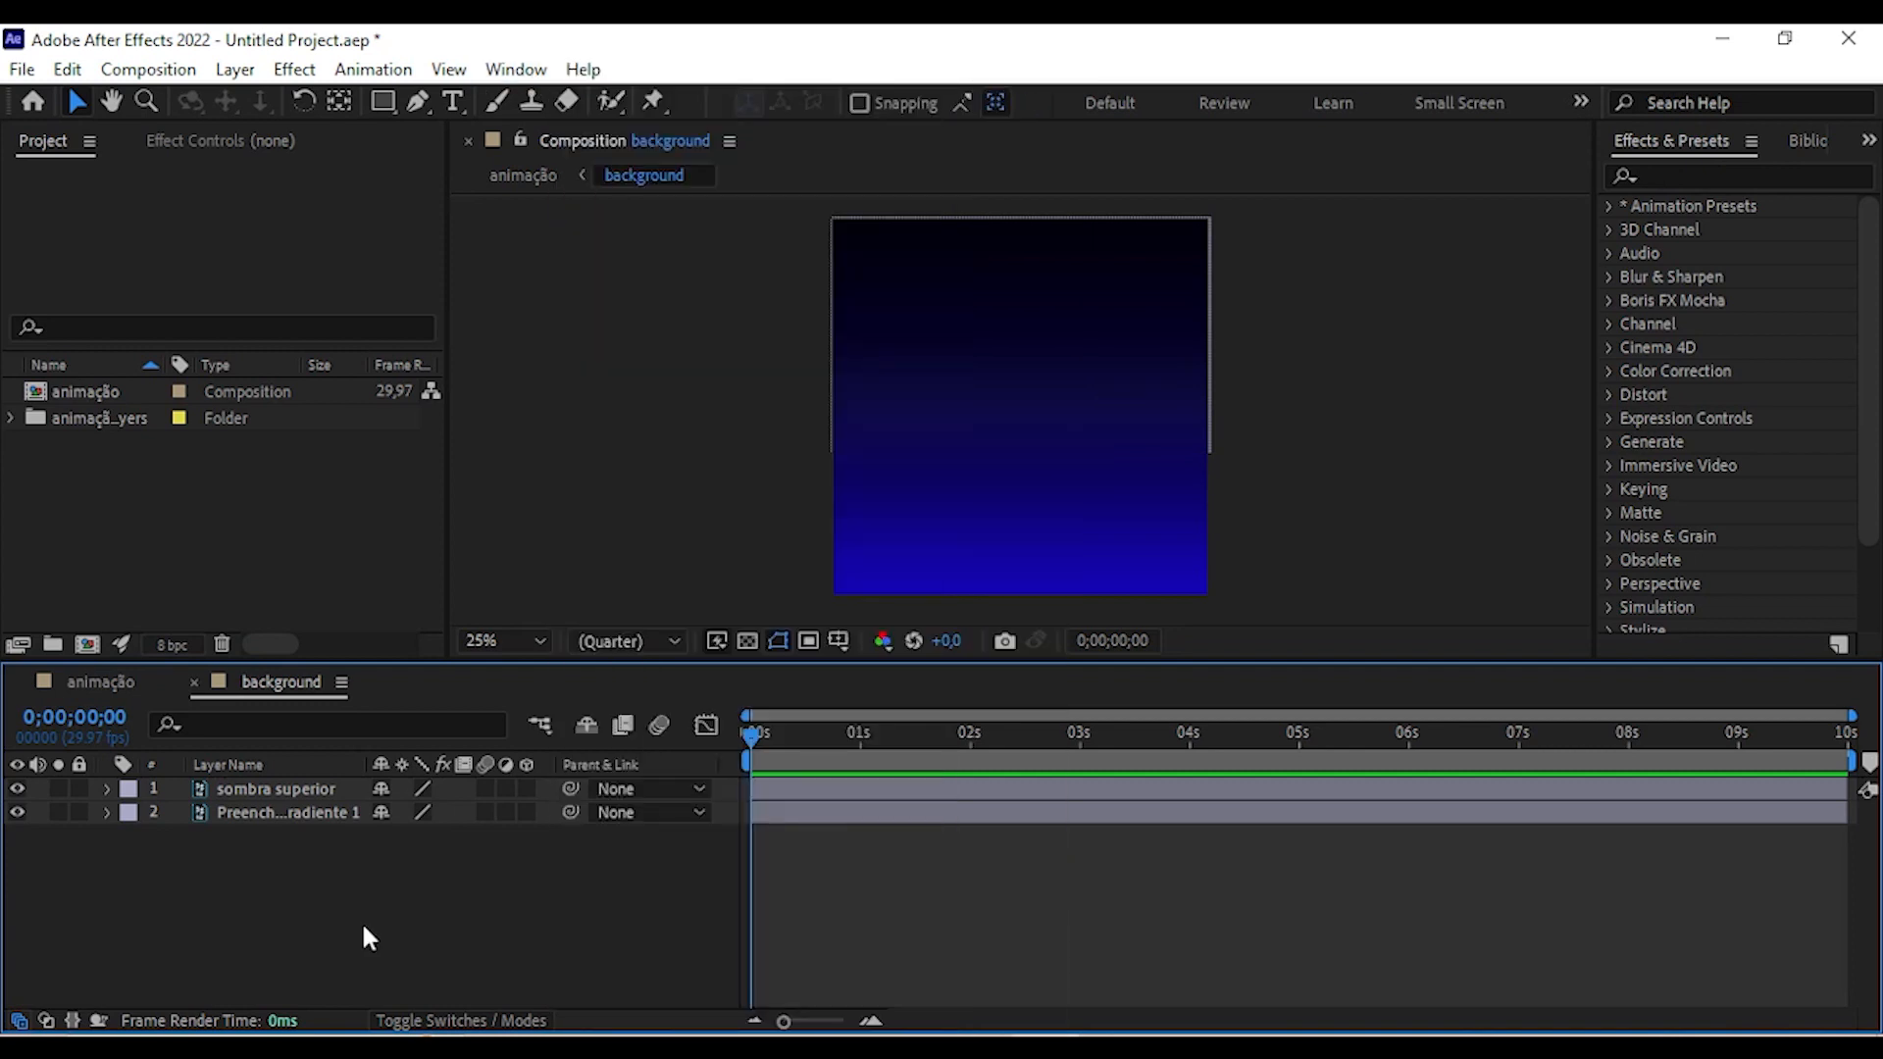
click(343, 684)
click(443, 384)
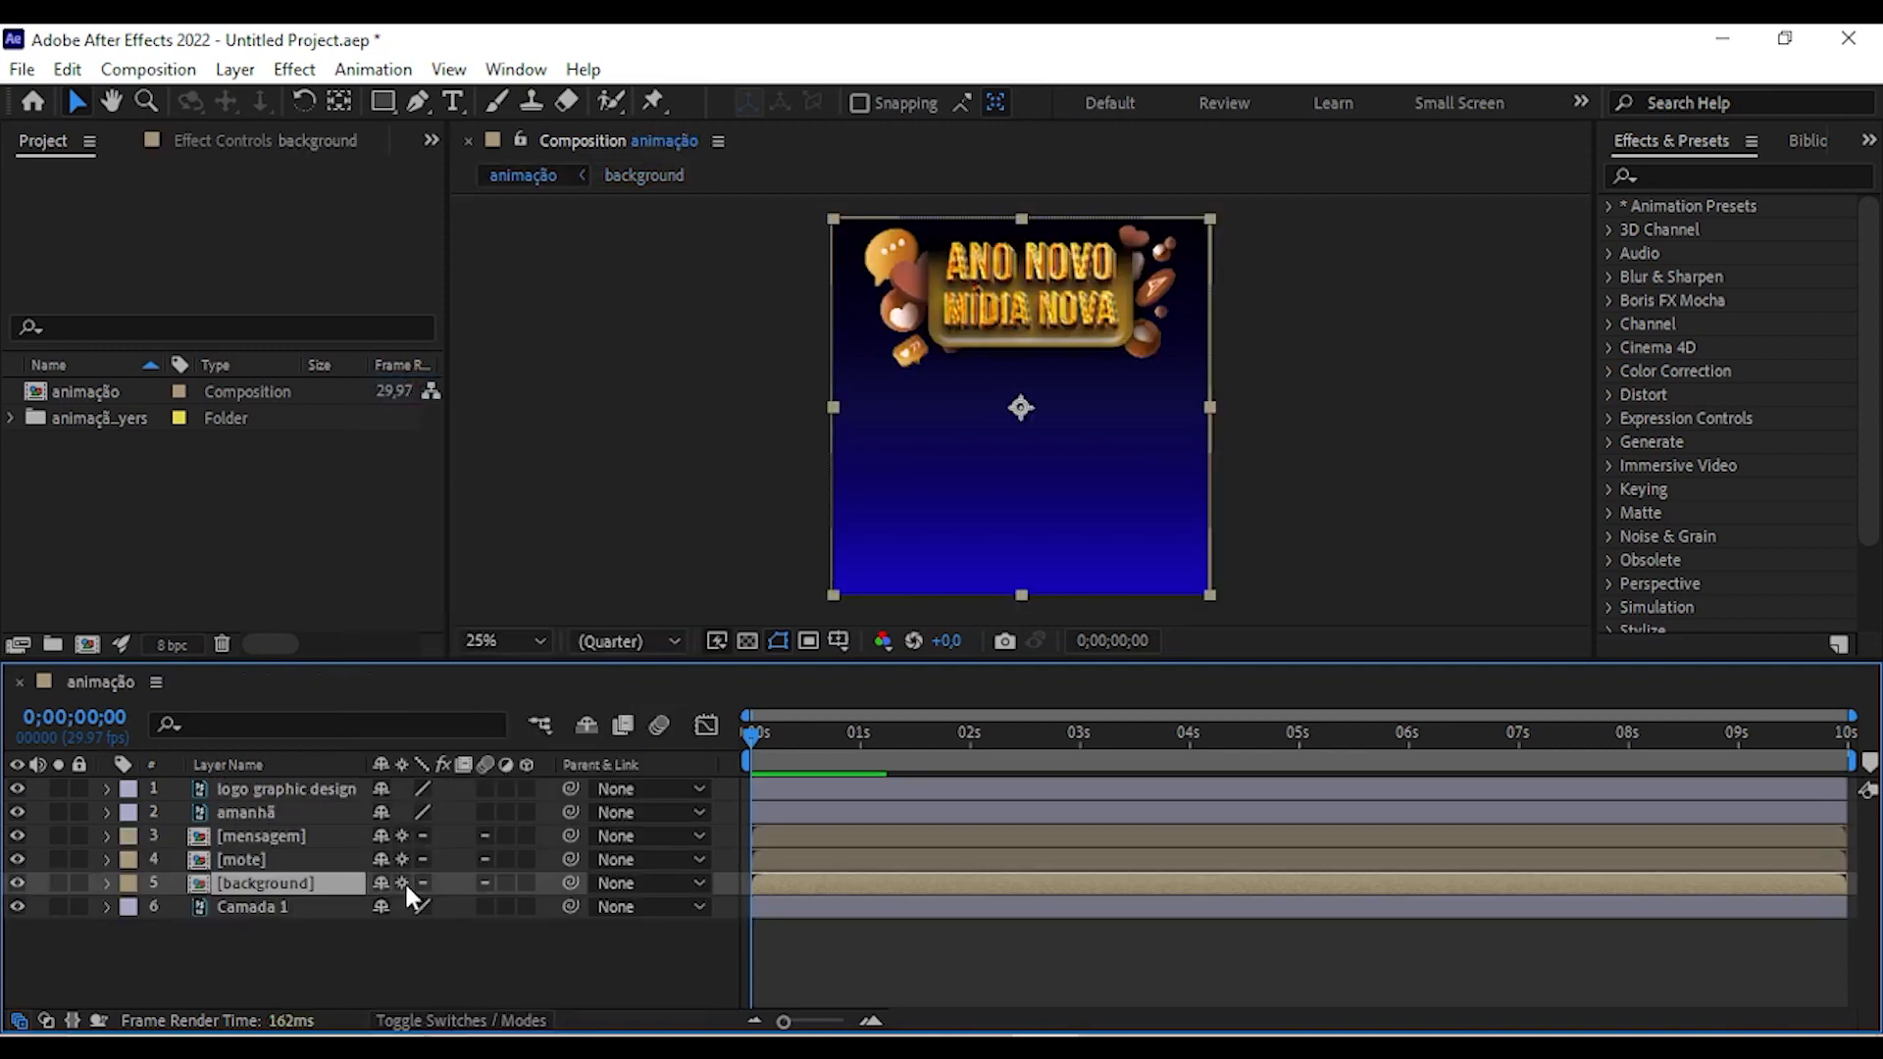
Create a green 1080 × 1080 px solid directly above the background layer in the animação composition.
right_click(353, 957)
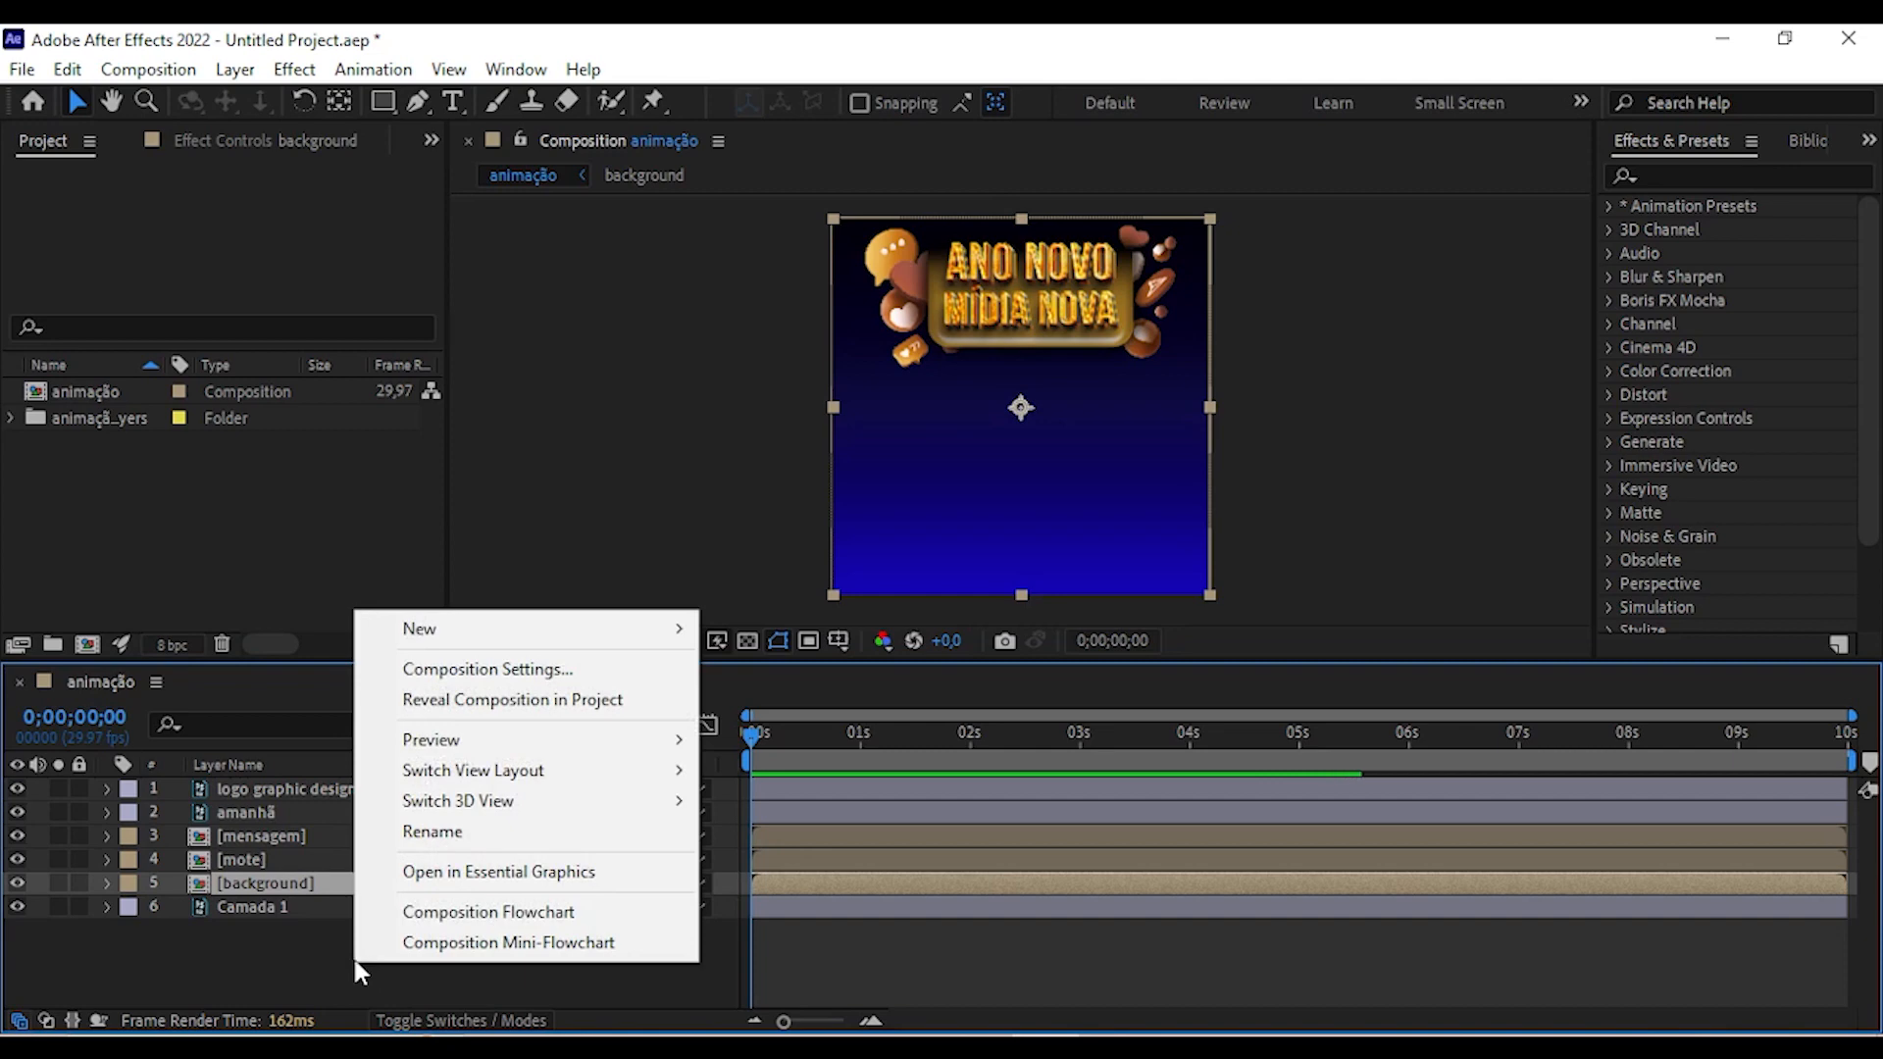
mouse_move(510, 629)
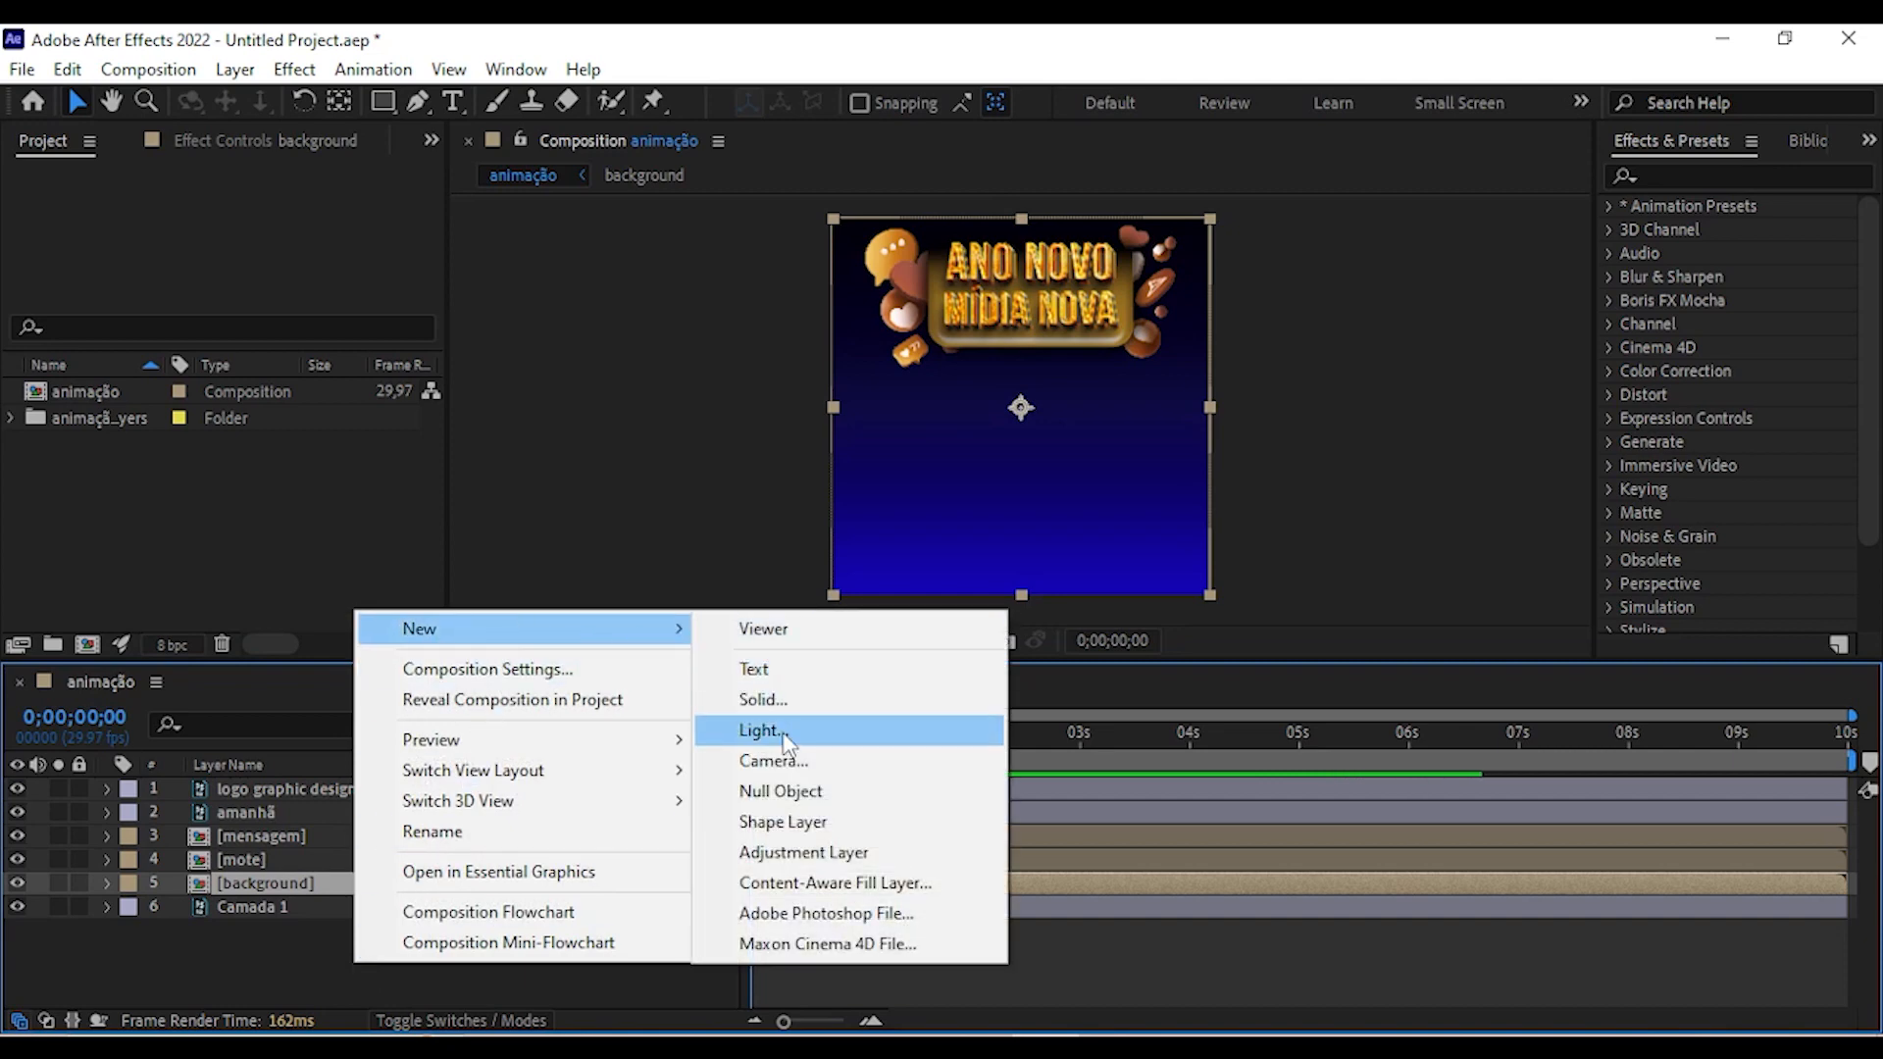
click(785, 699)
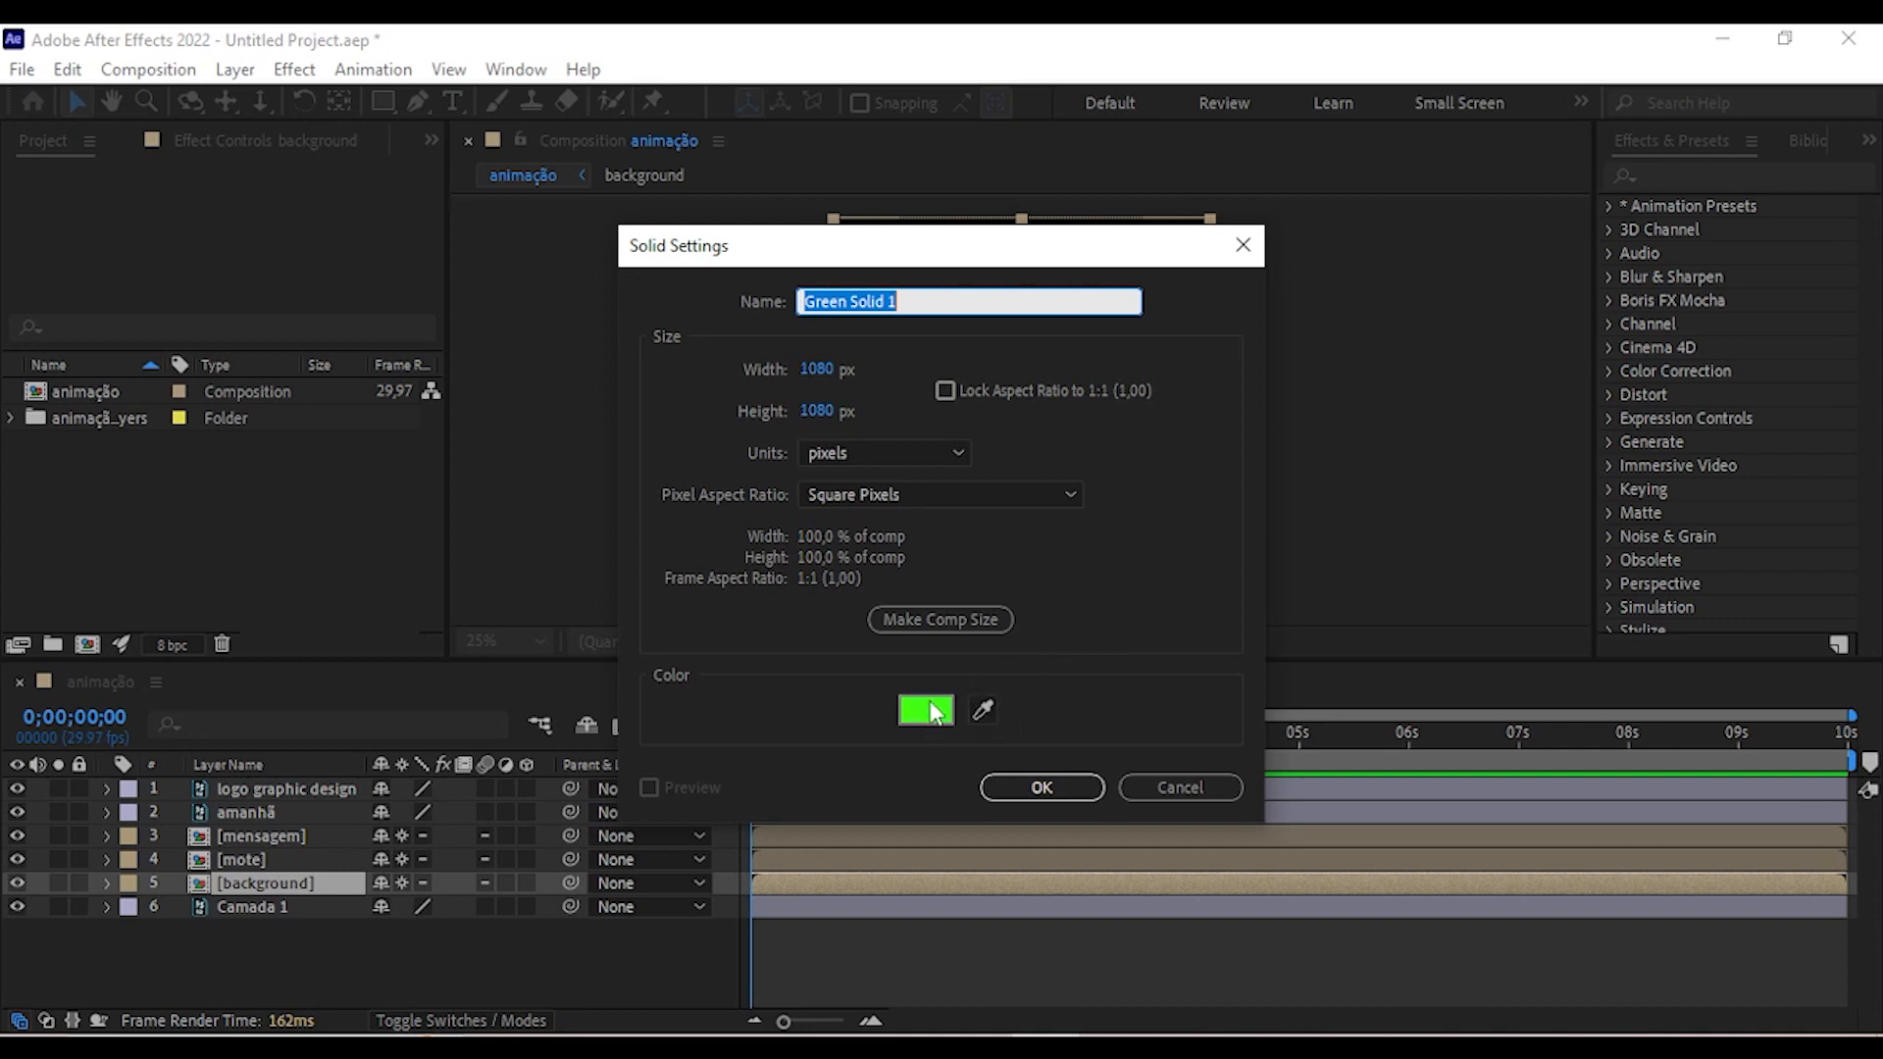
click(1040, 788)
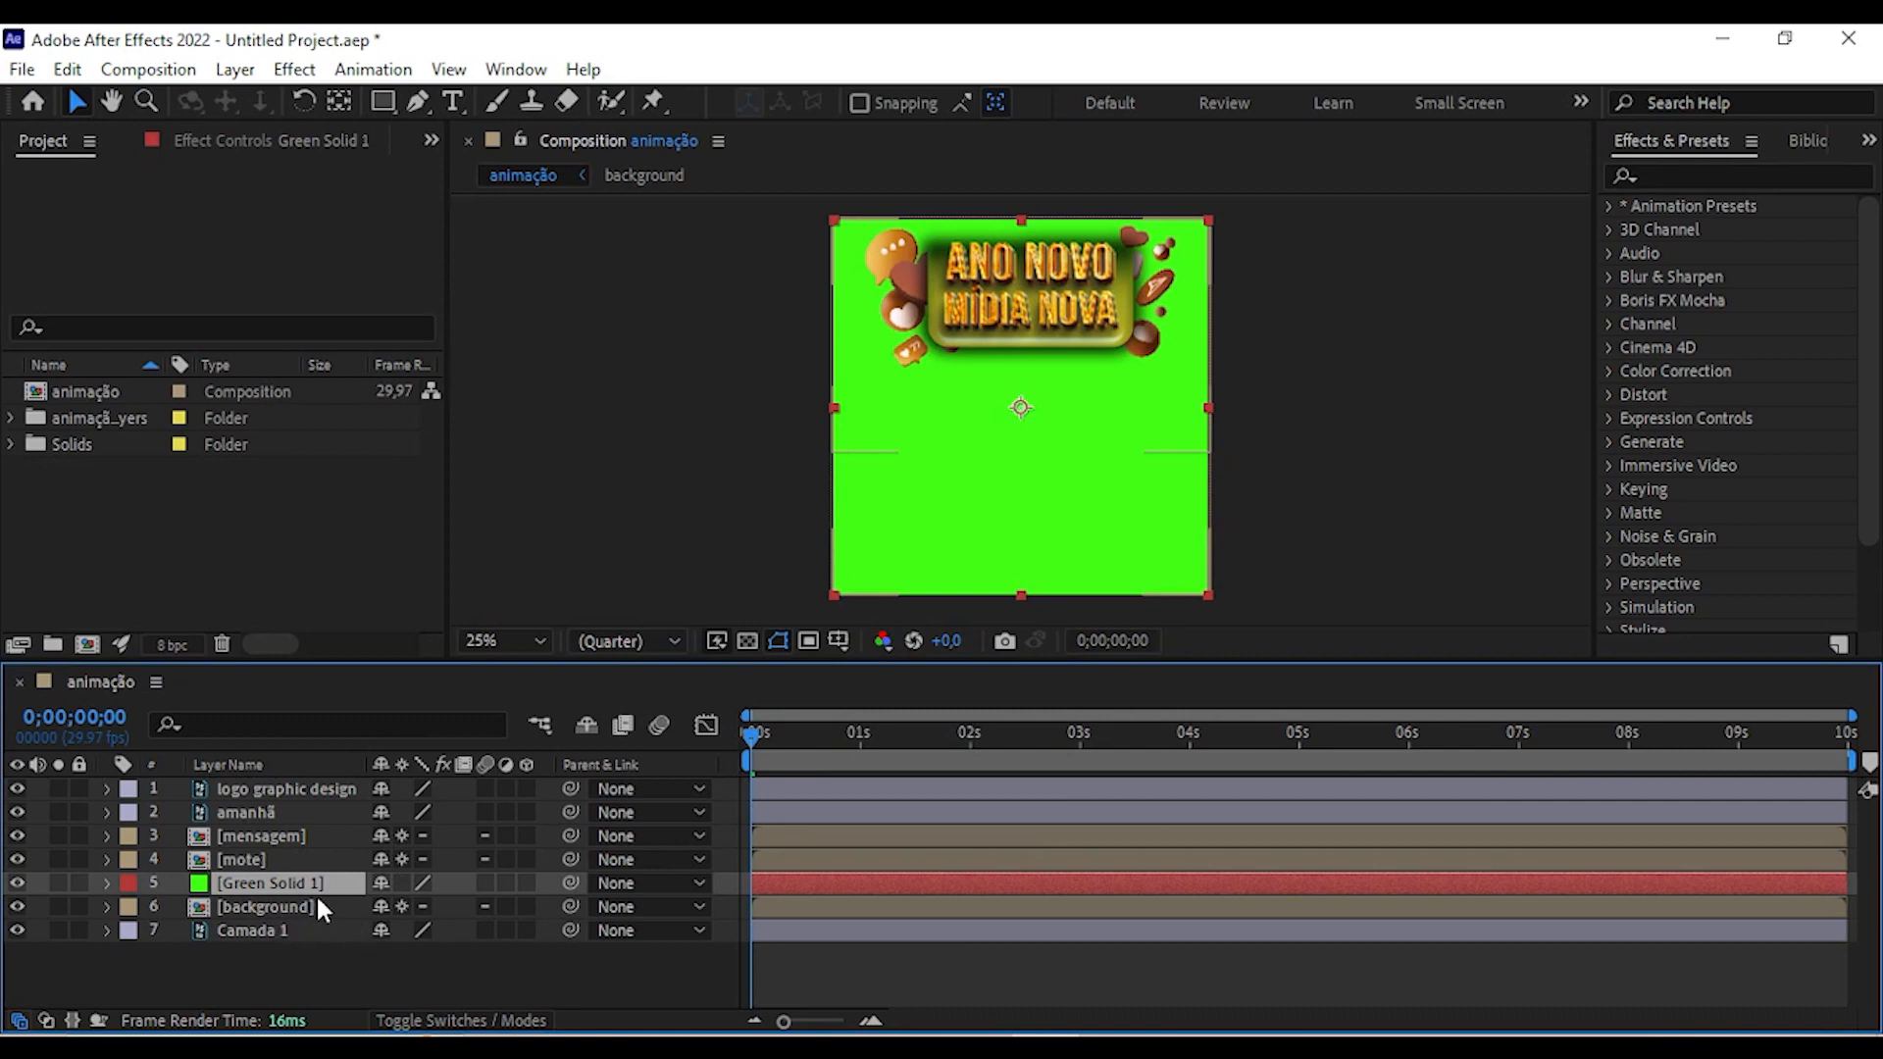
Find the CC Particle World effect and apply it to the green solid.
click(1670, 178)
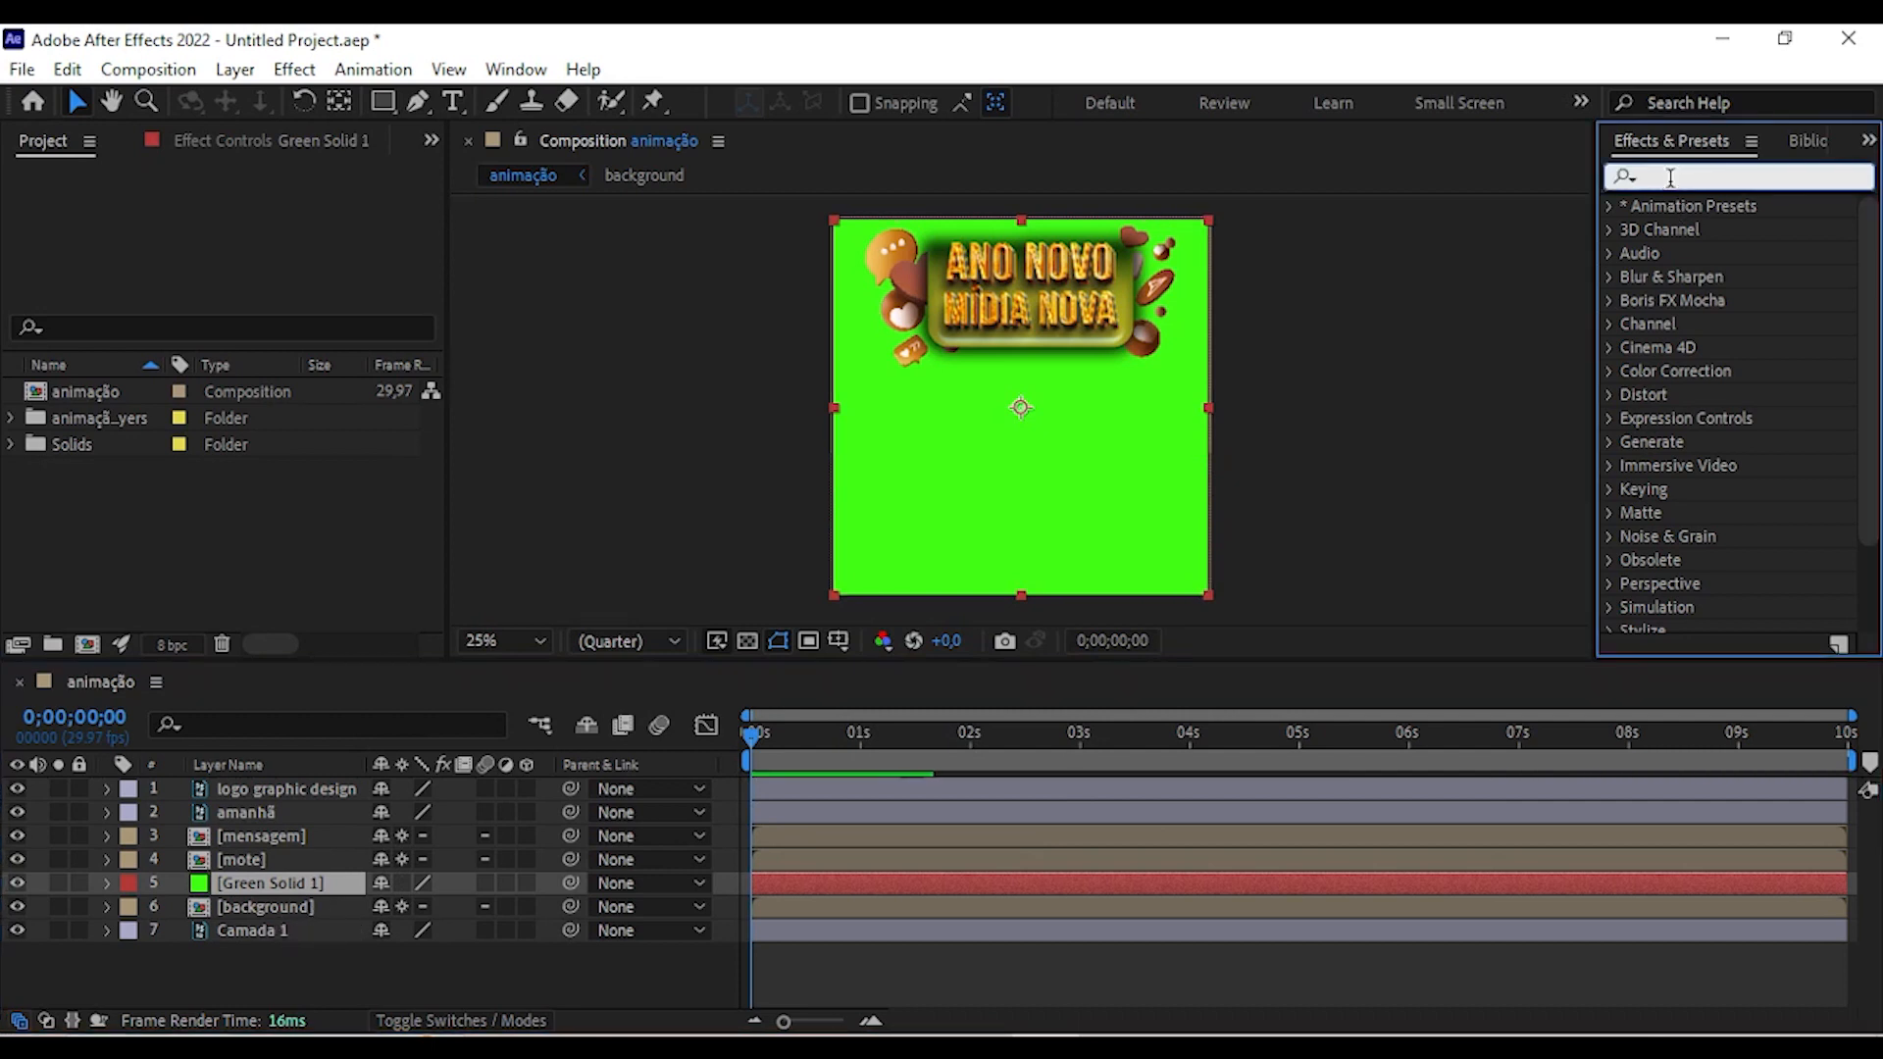
text(partic)
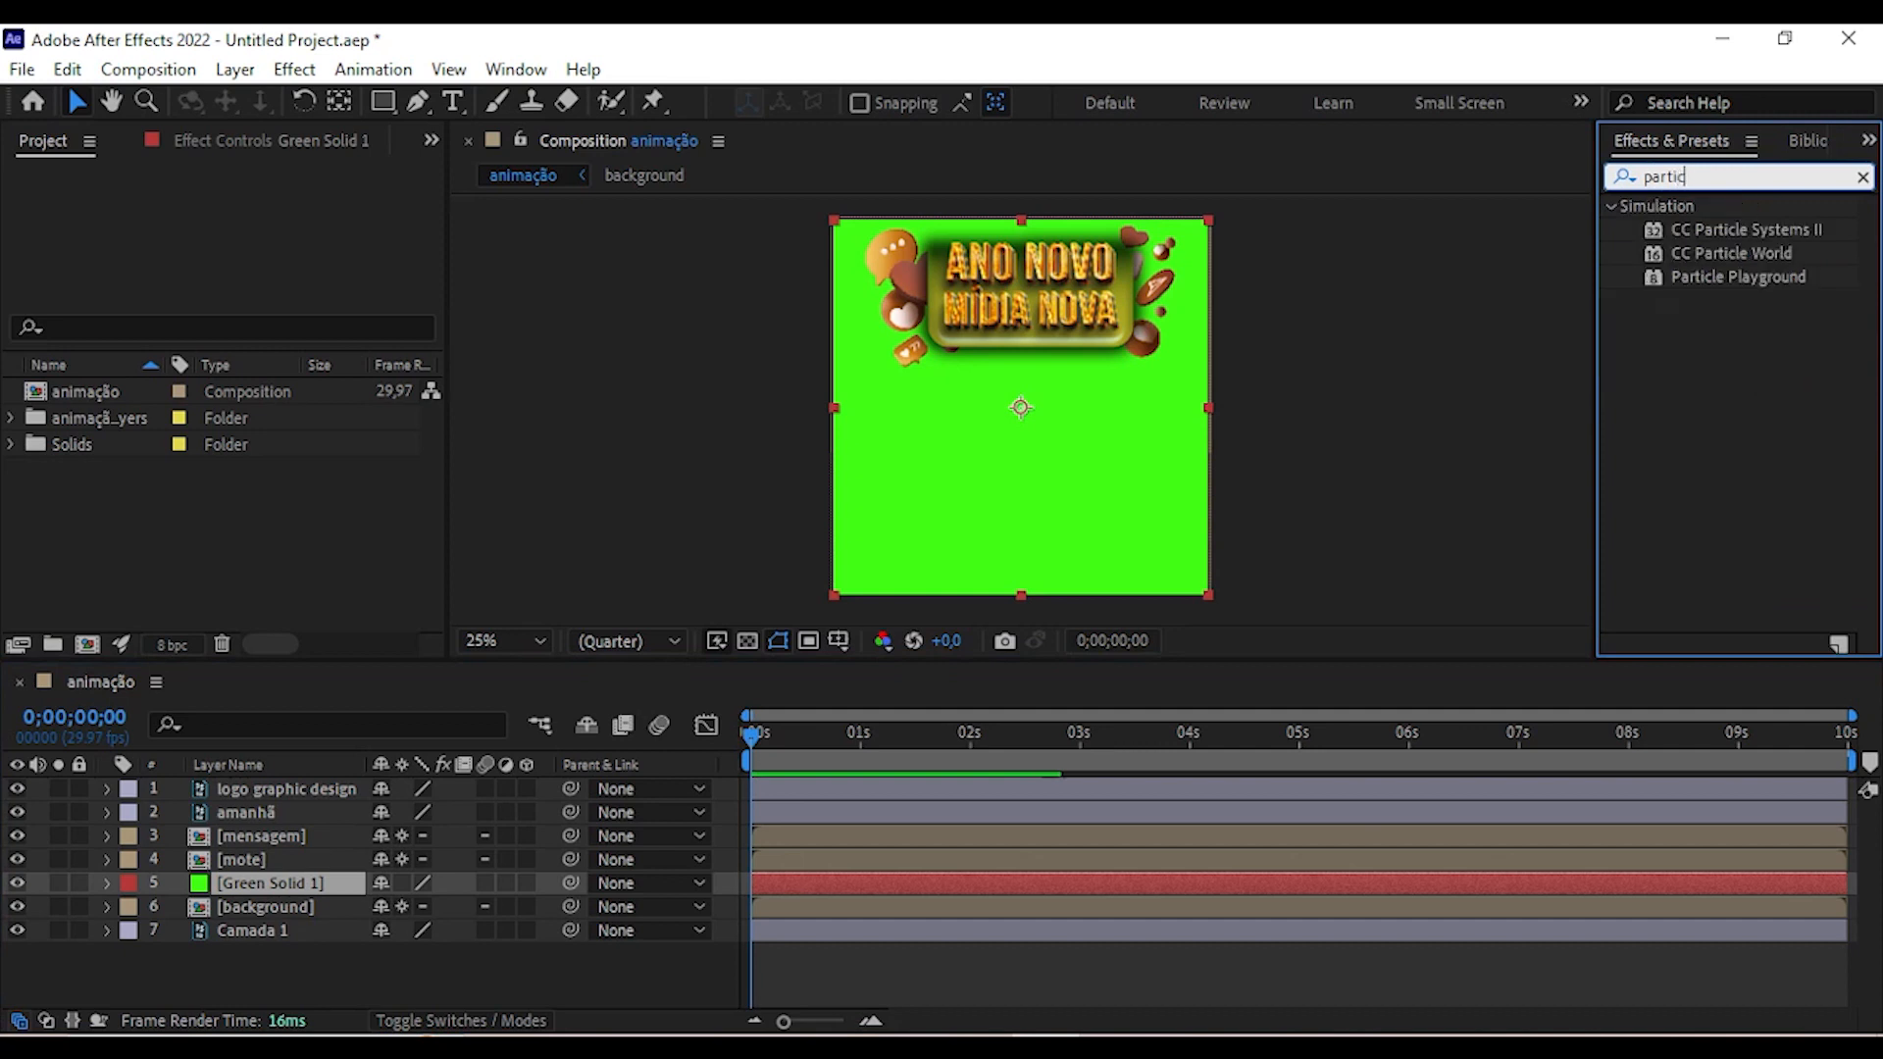
click(1758, 253)
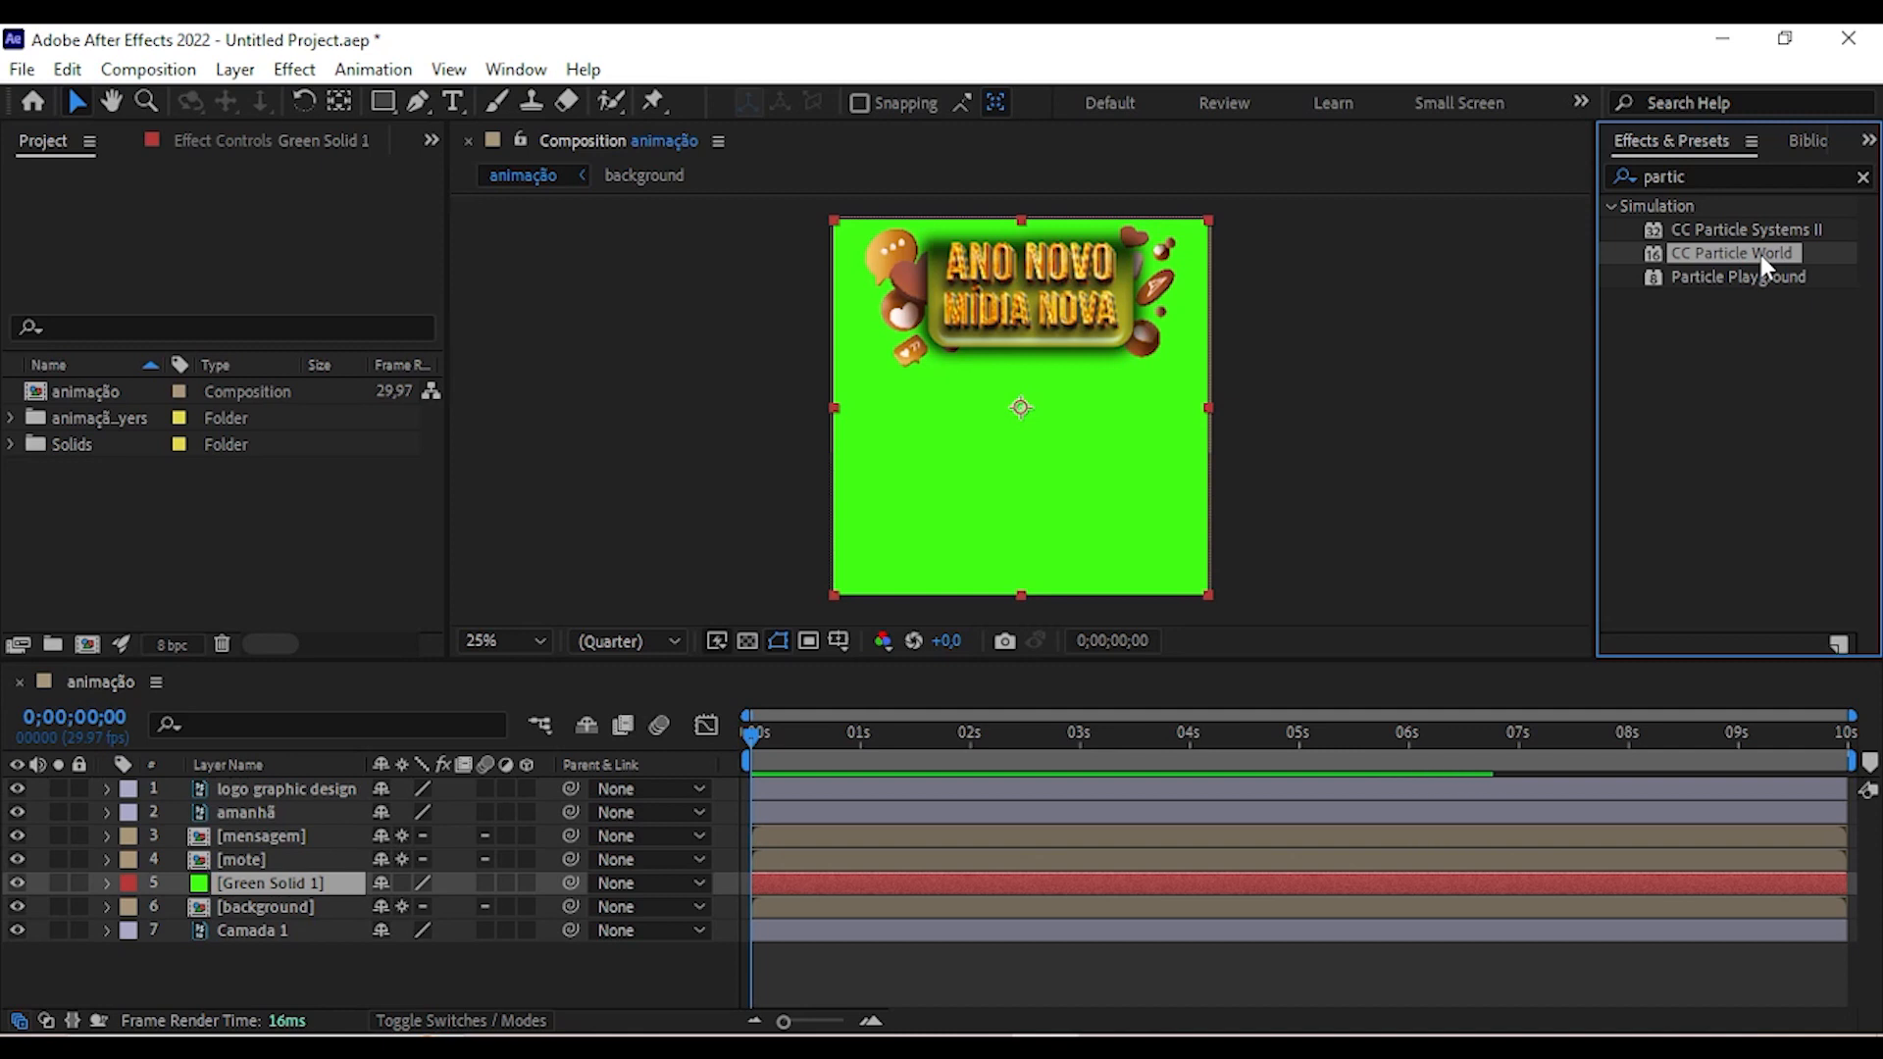
drag(1761, 255, 315, 883)
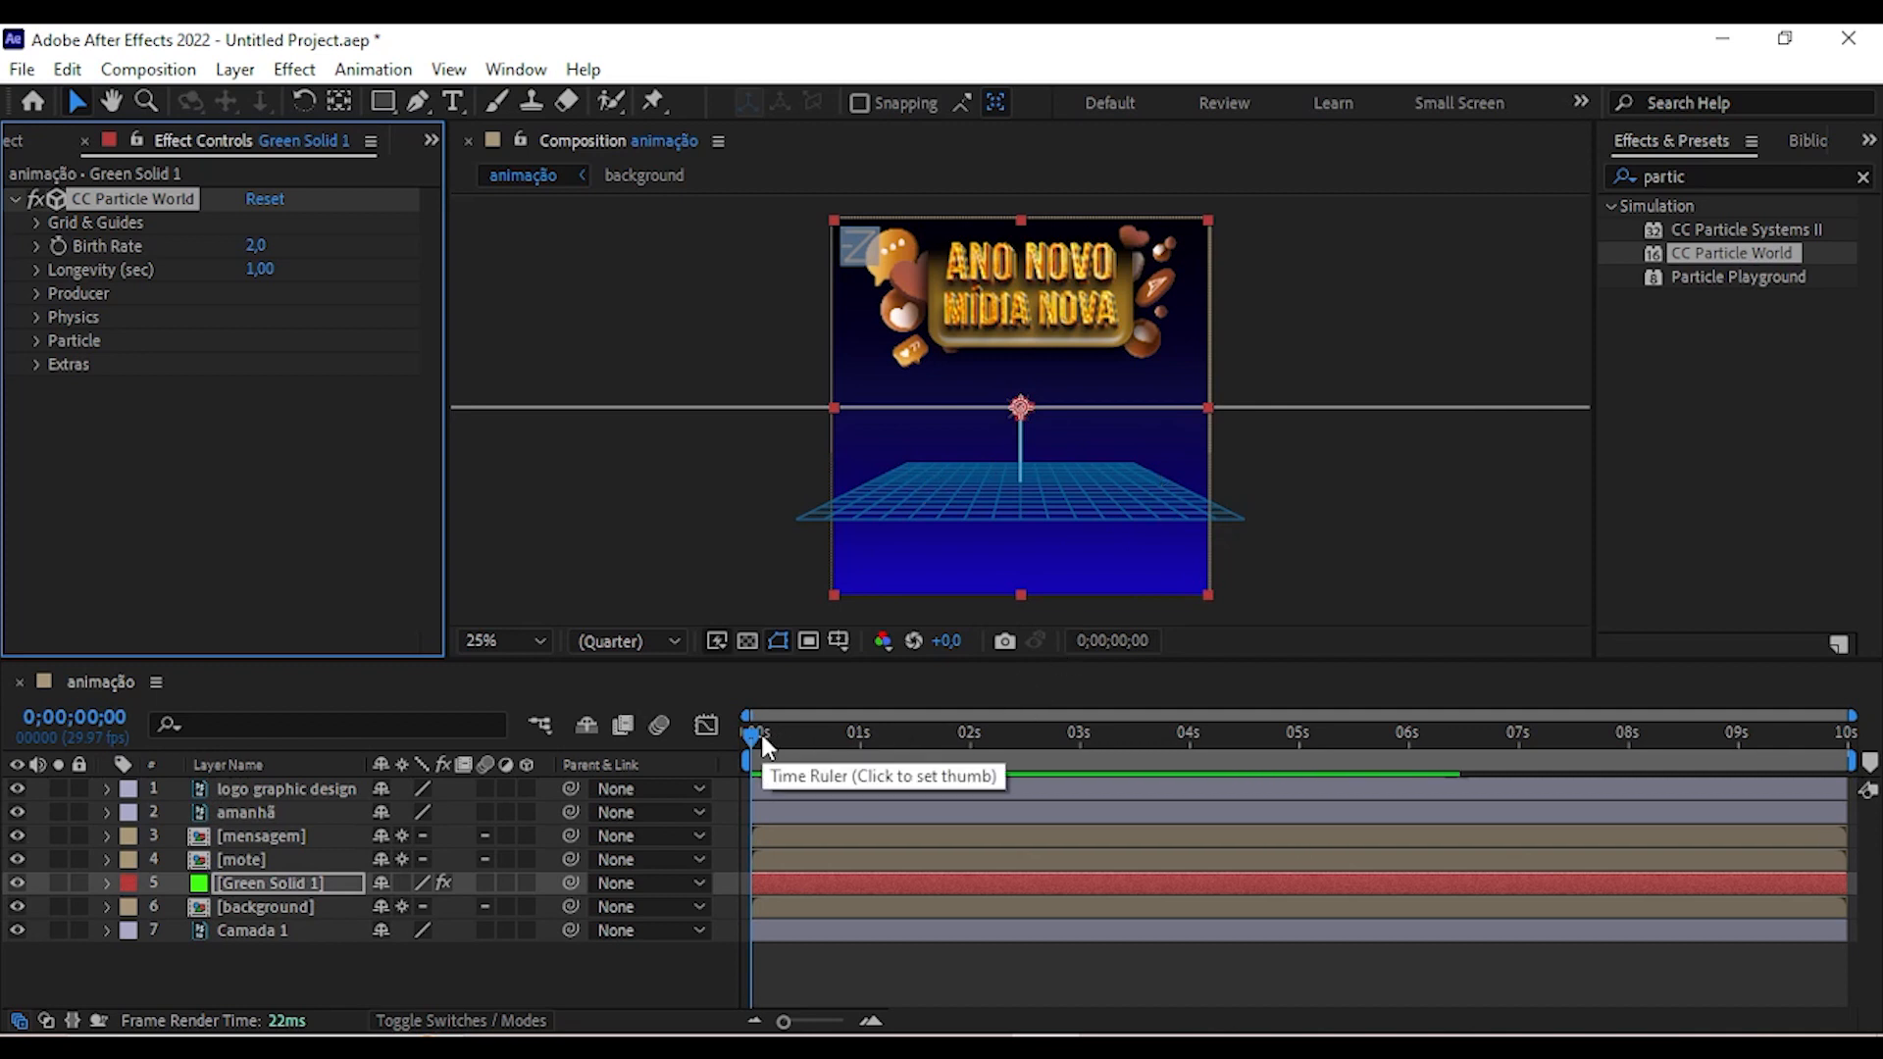
At 0;00;00;20, place the particle producer at Position X -0,47 and Position Y 0,07.
drag(757, 744, 835, 856)
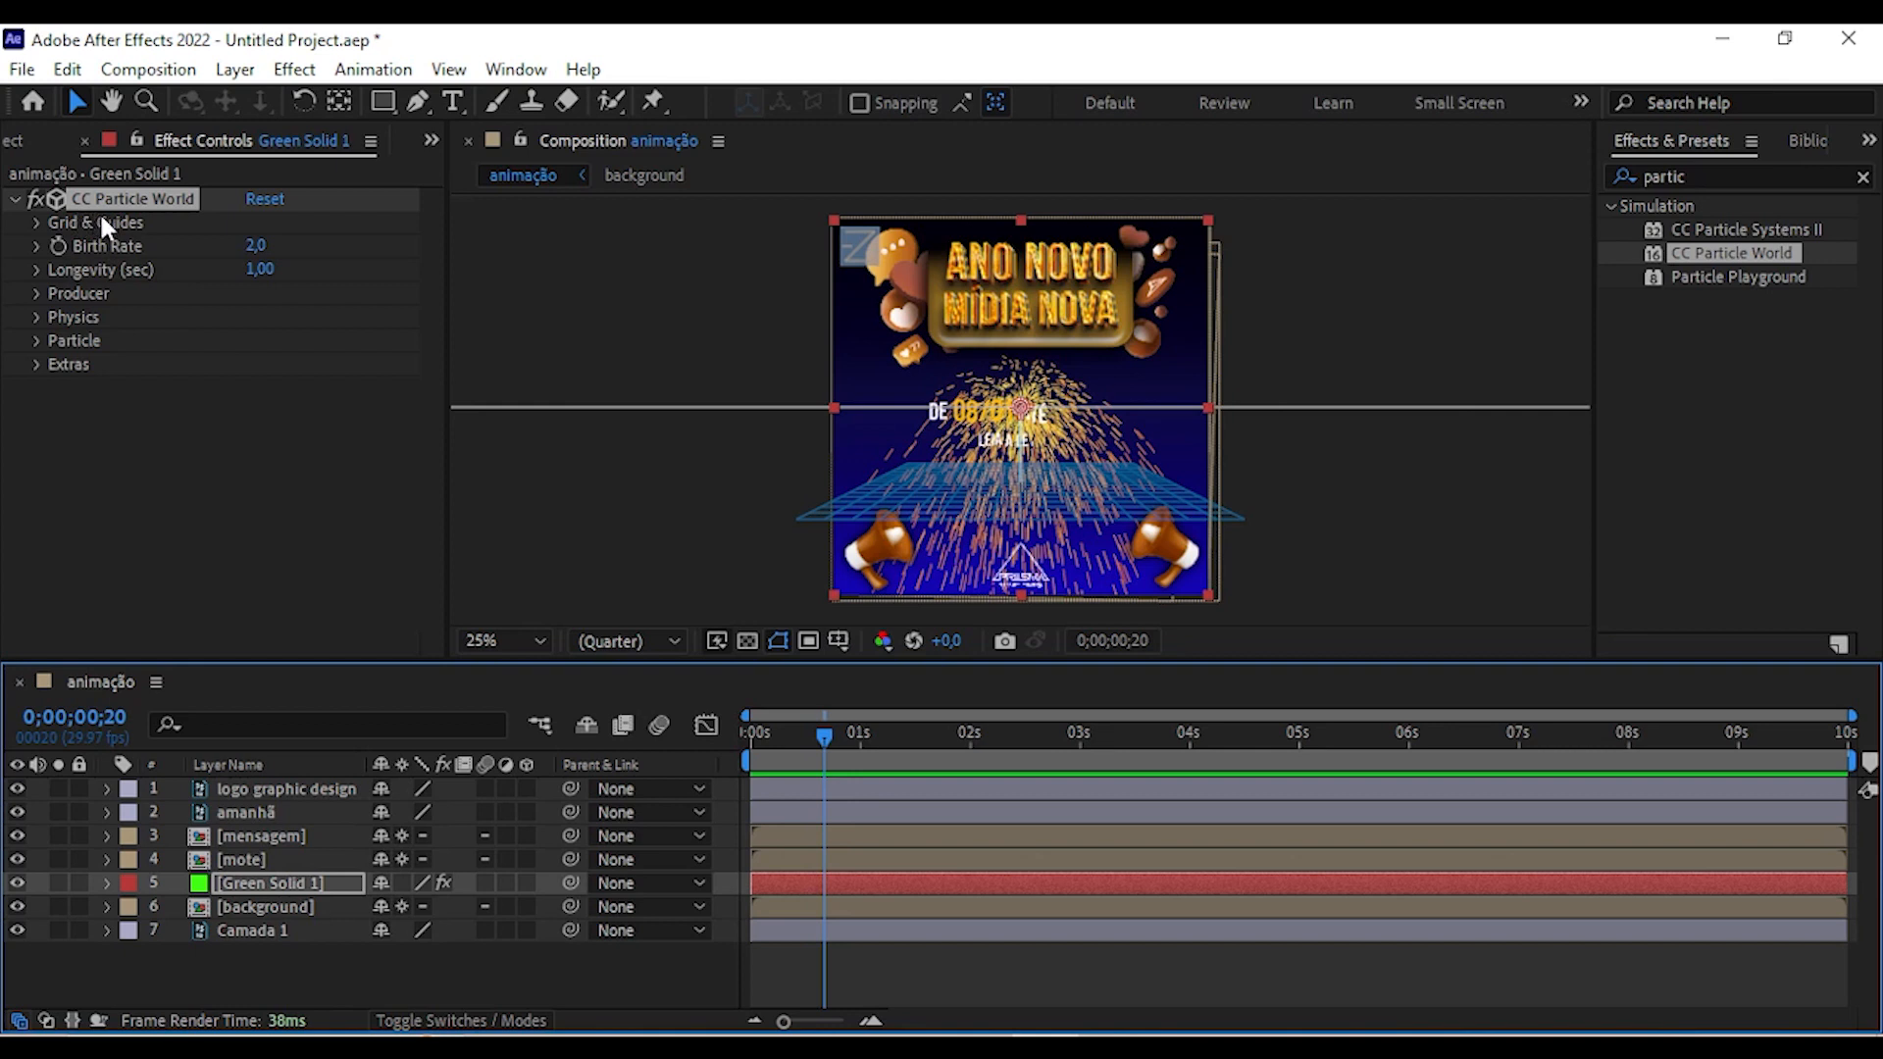
click(36, 295)
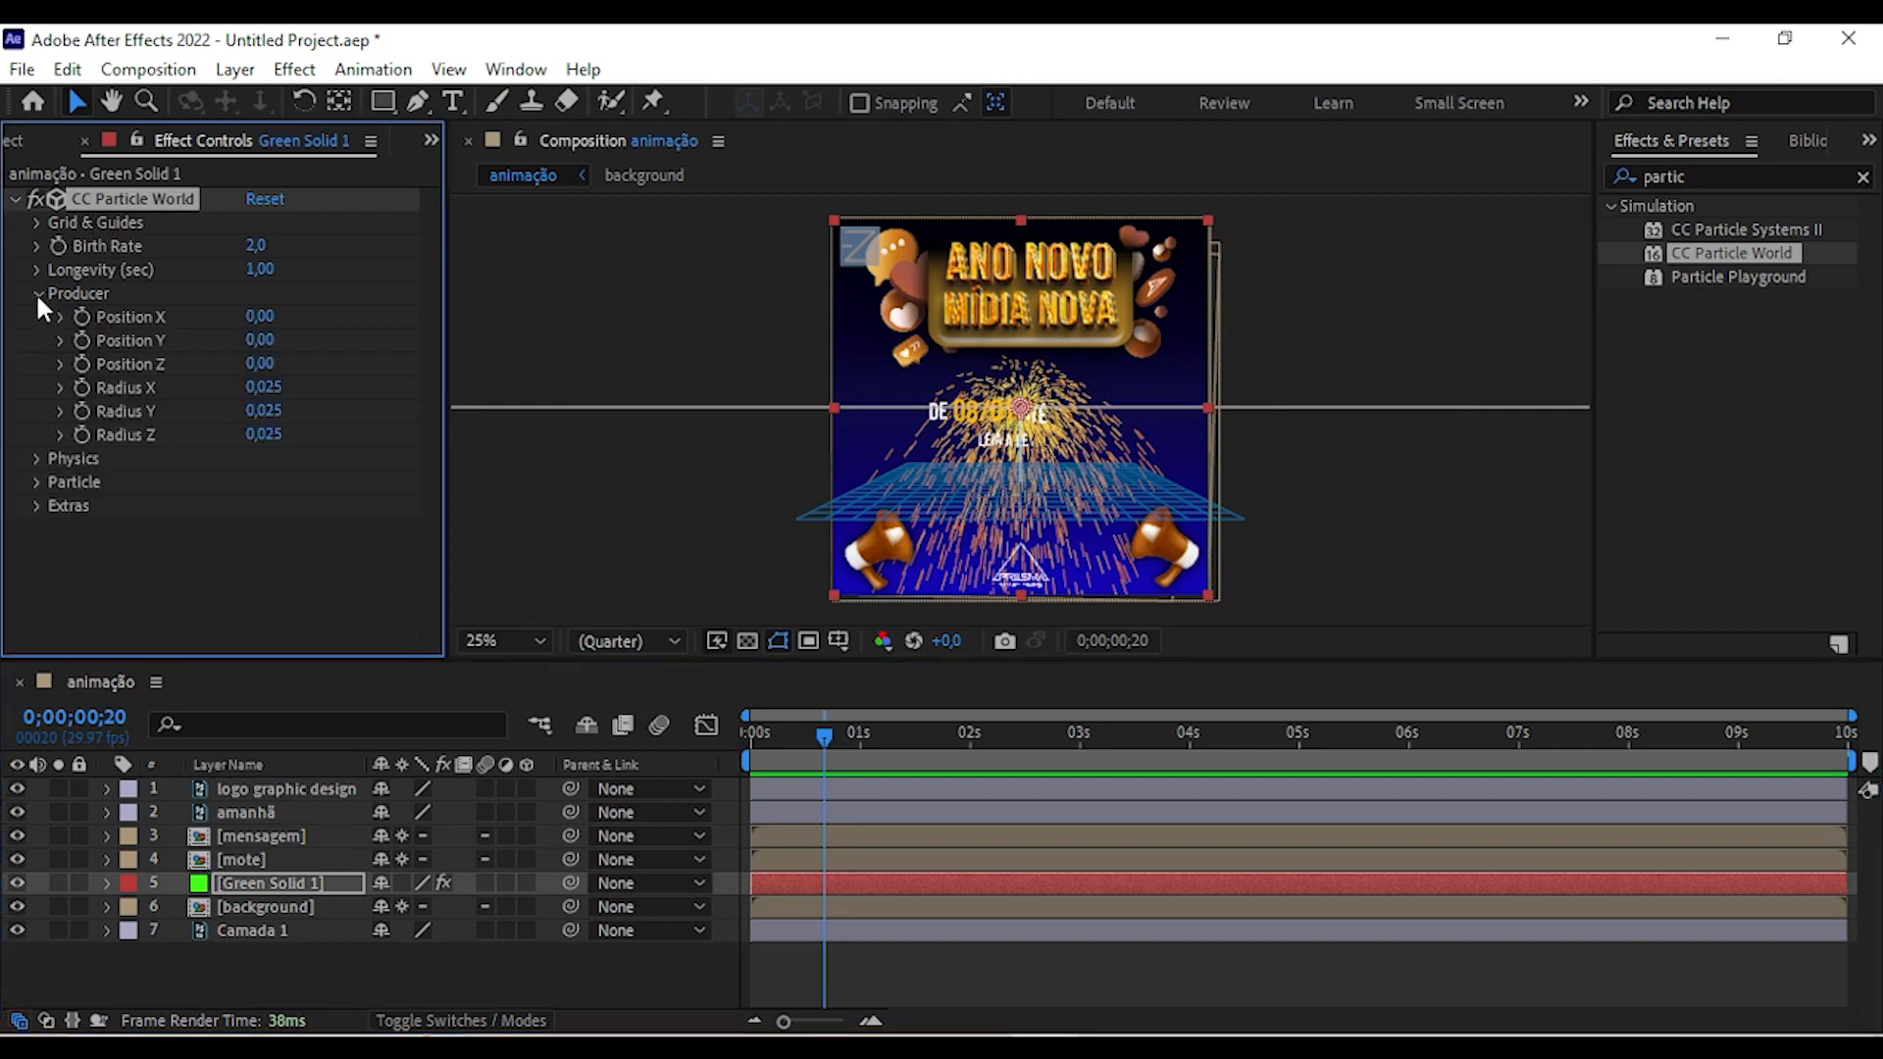
drag(257, 316, 203, 317)
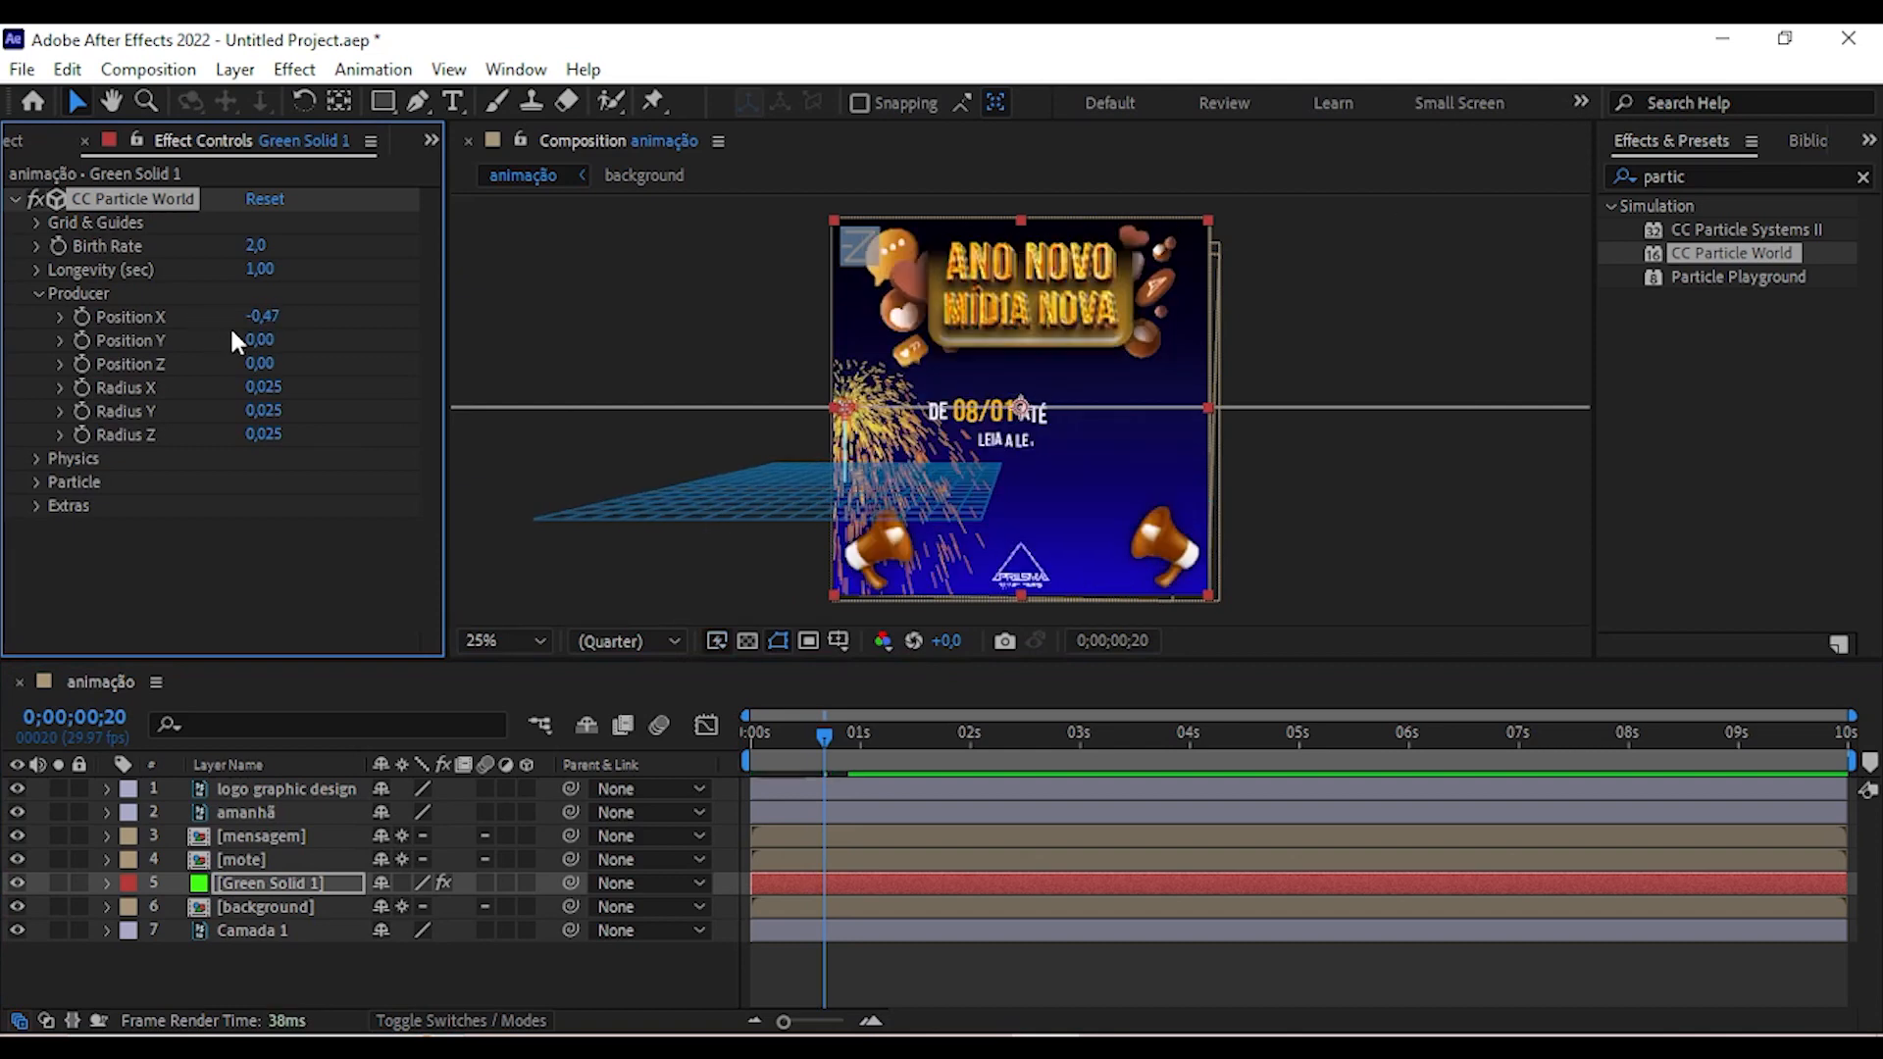
drag(260, 340, 266, 340)
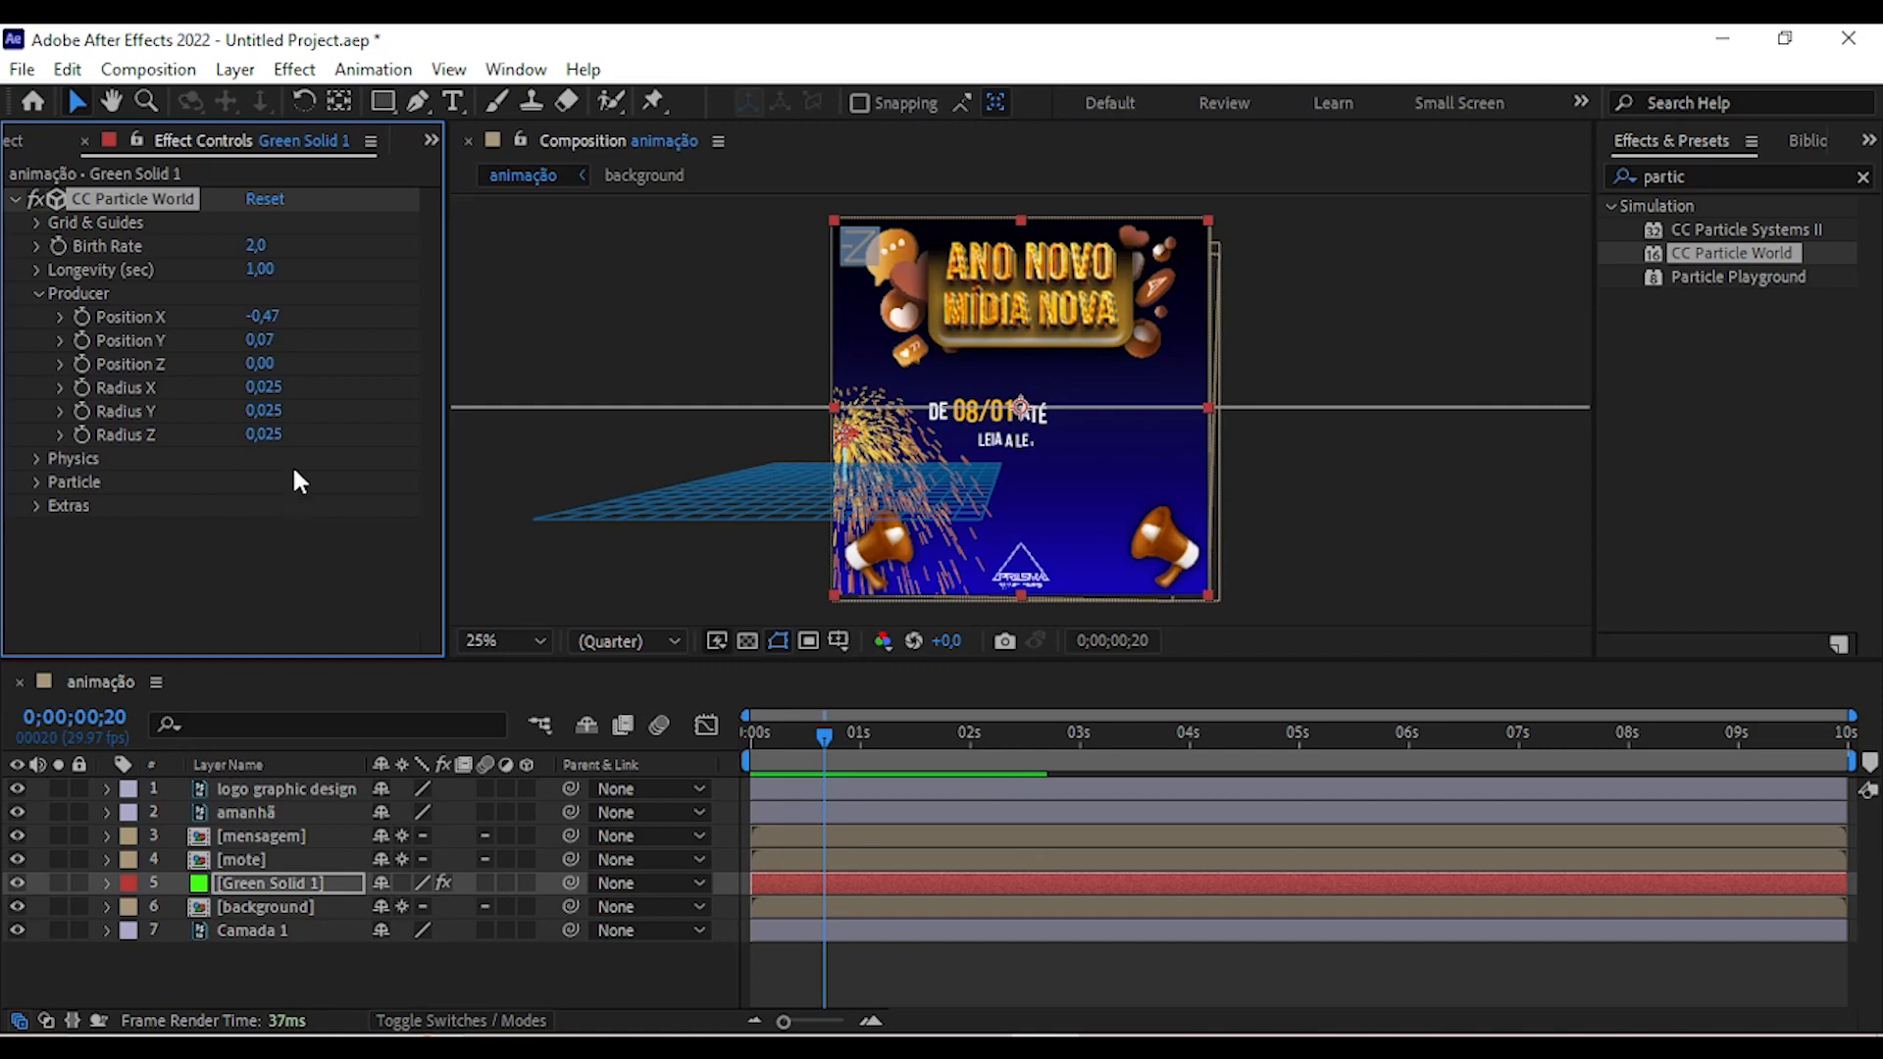
drag(279, 389, 302, 391)
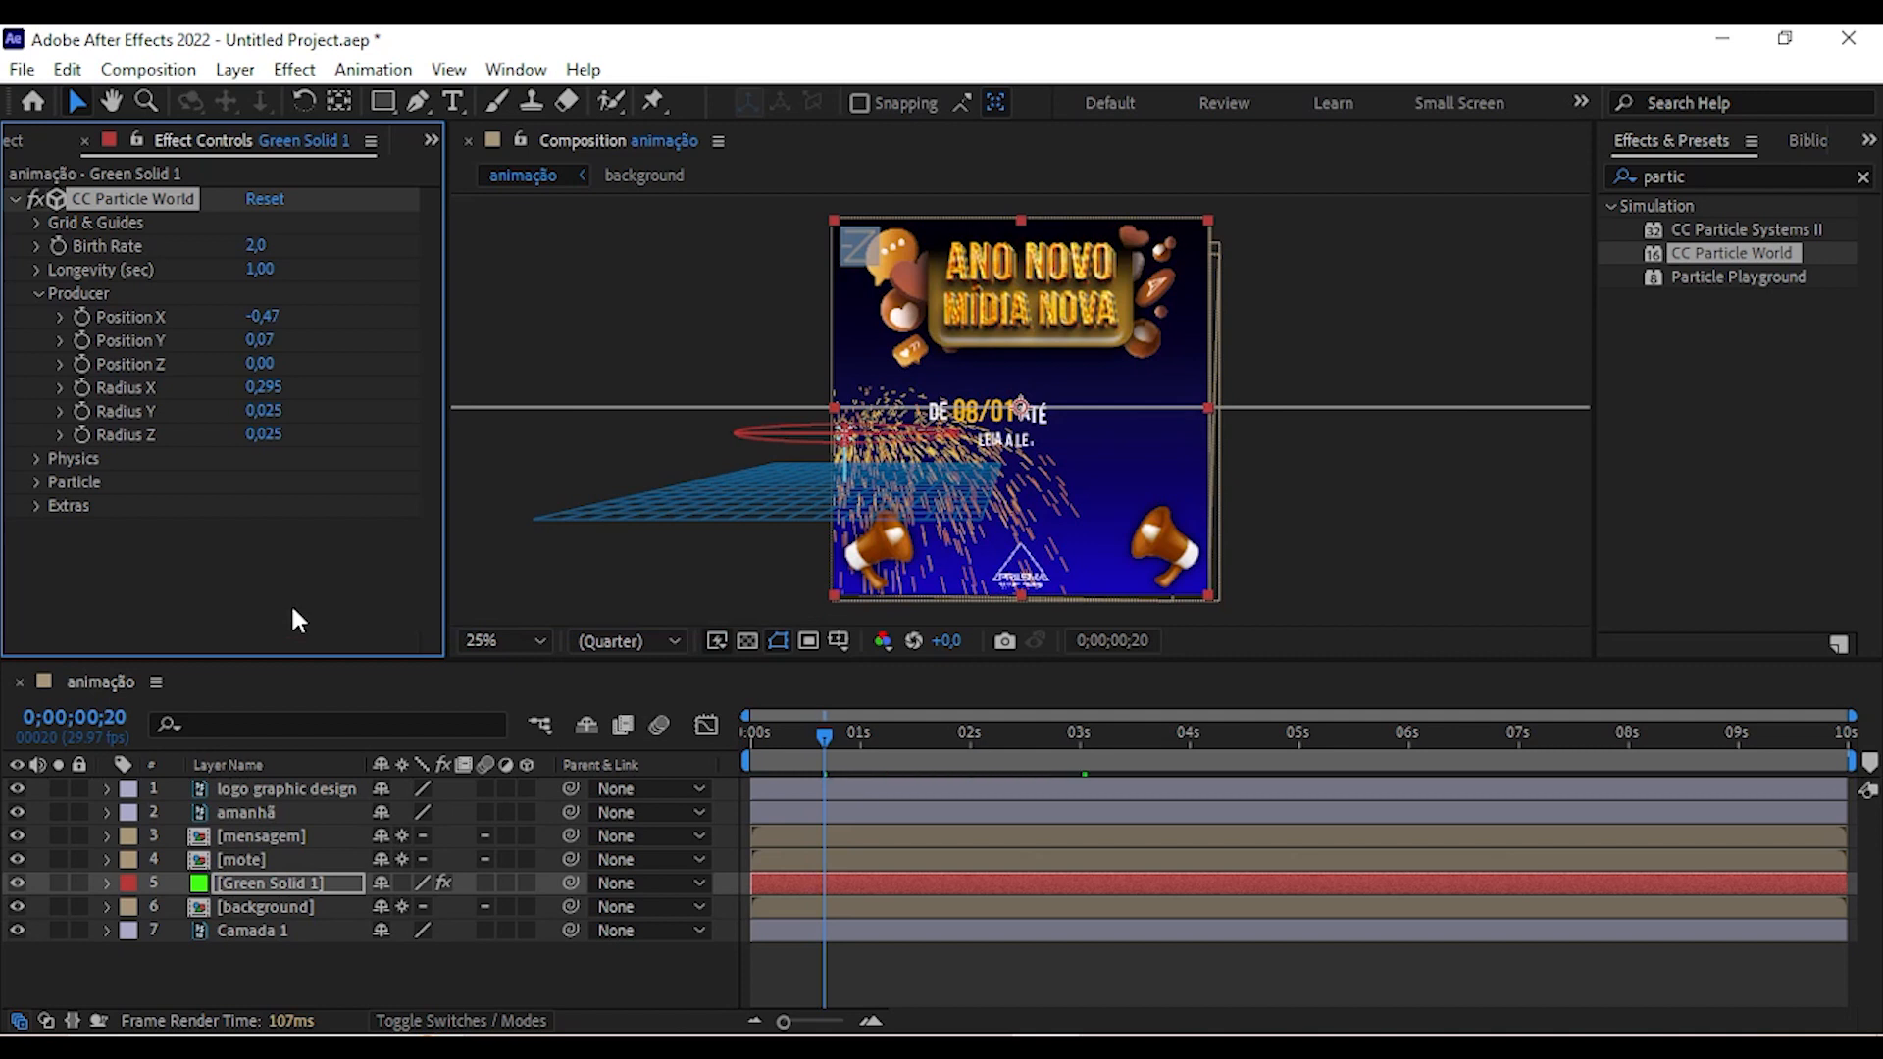
key(ctrl+z)
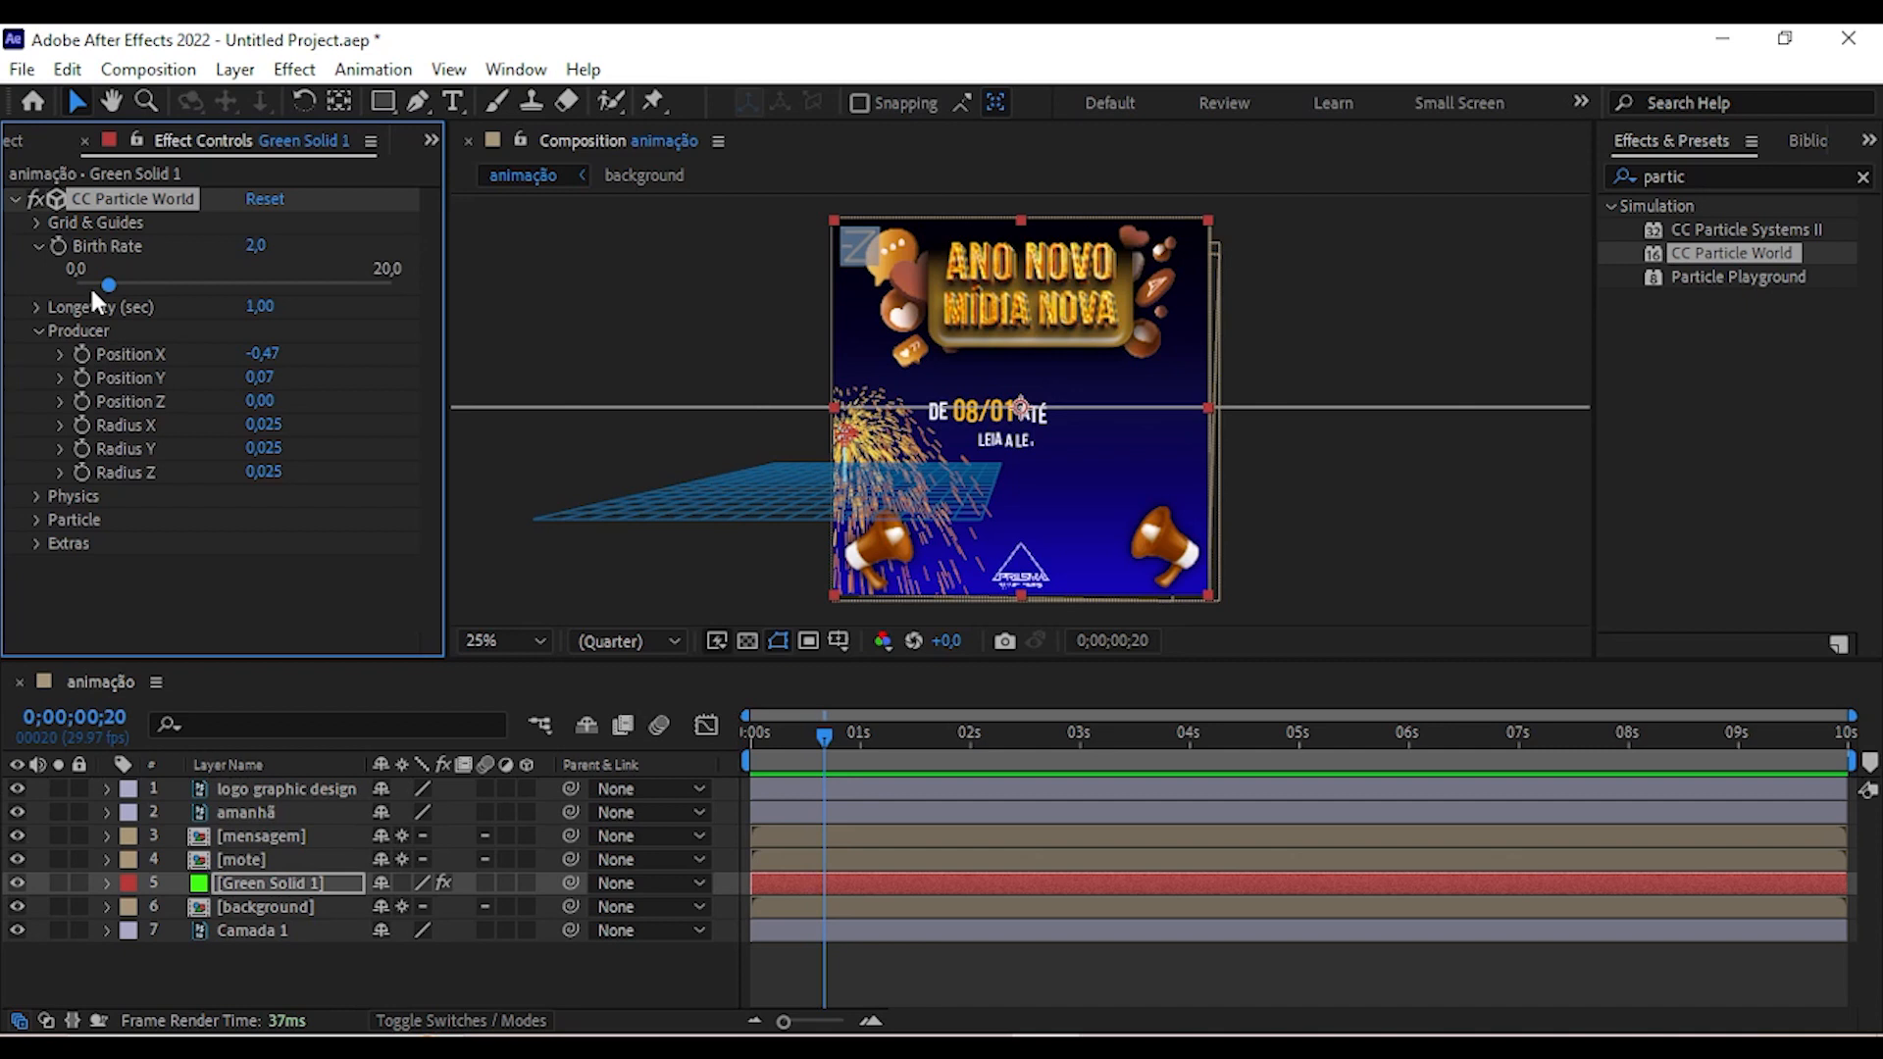
Set the particles' gravity to 0,3 in the Physics settings of CC Particle World.
click(36, 496)
click(262, 500)
text(0,3)
key(Return)
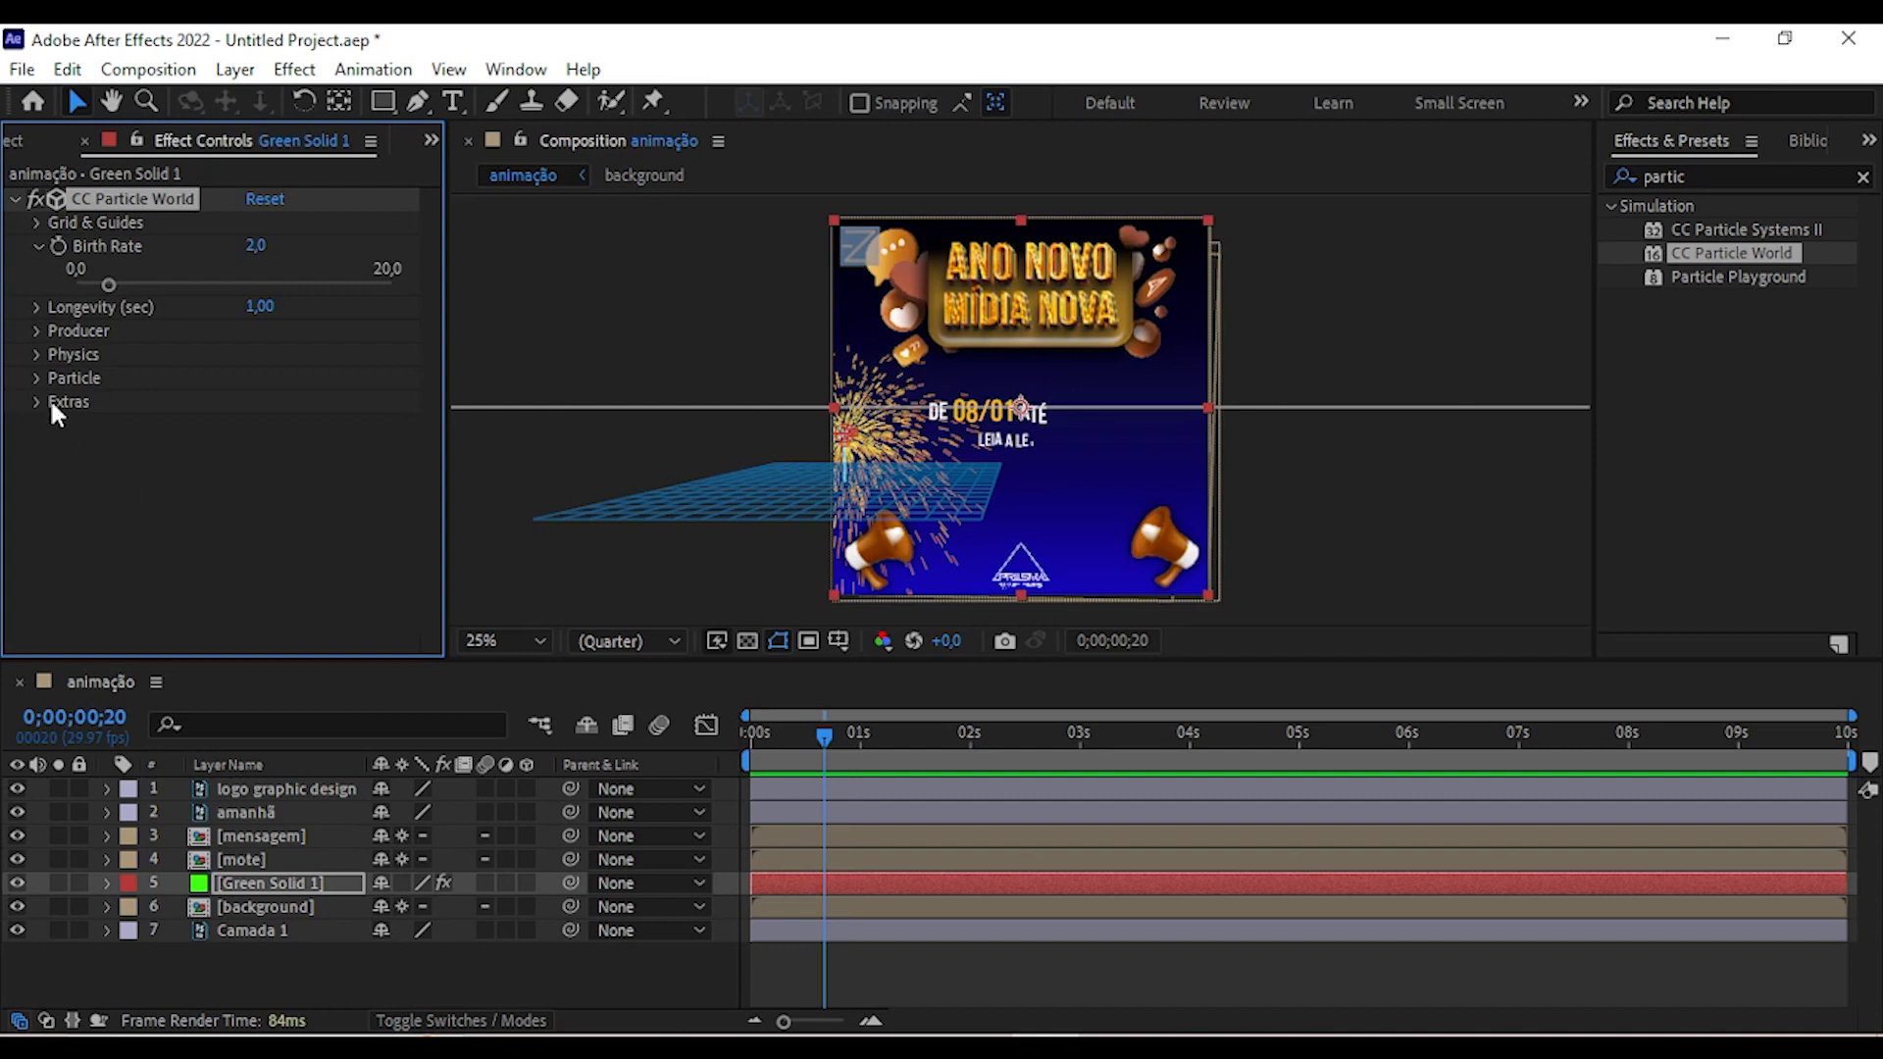
Set the Max Opacity of the CC Particle World particles to 40%.
click(36, 377)
scroll(43, 402, down, 2)
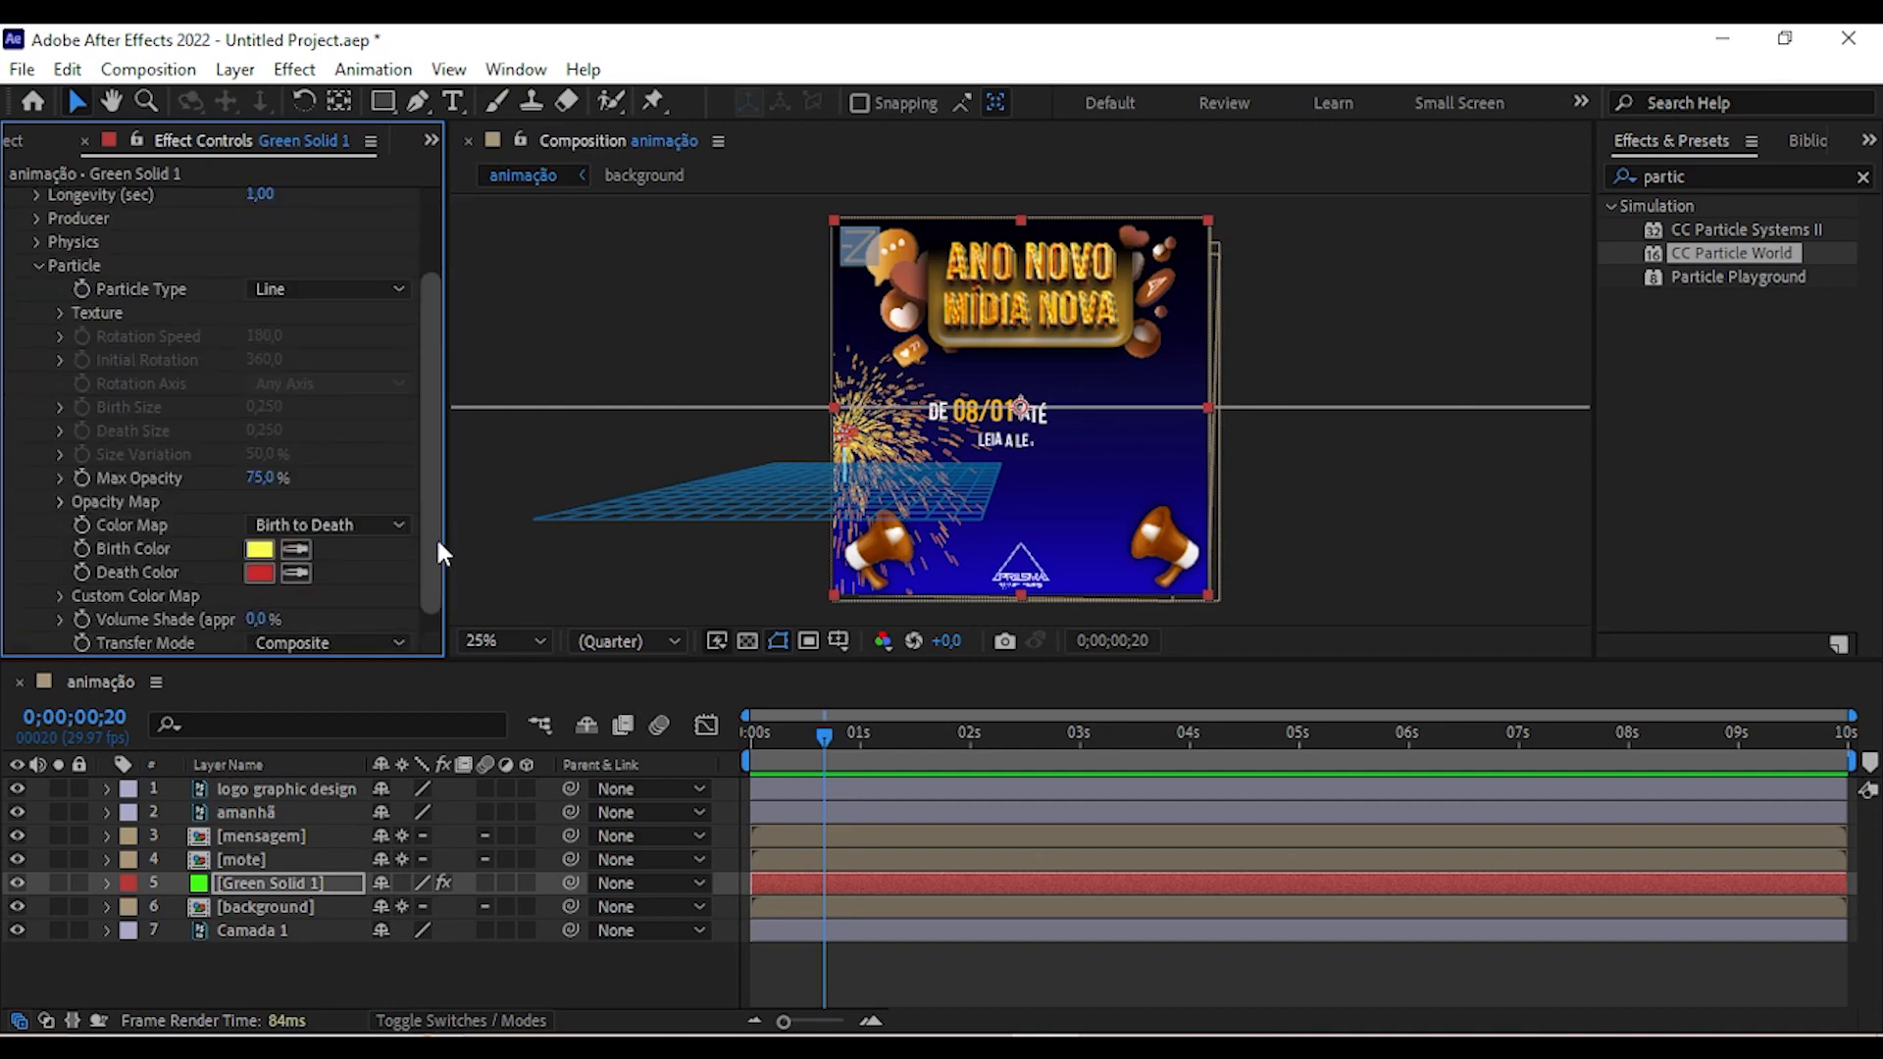
scroll(434, 537, down, 1)
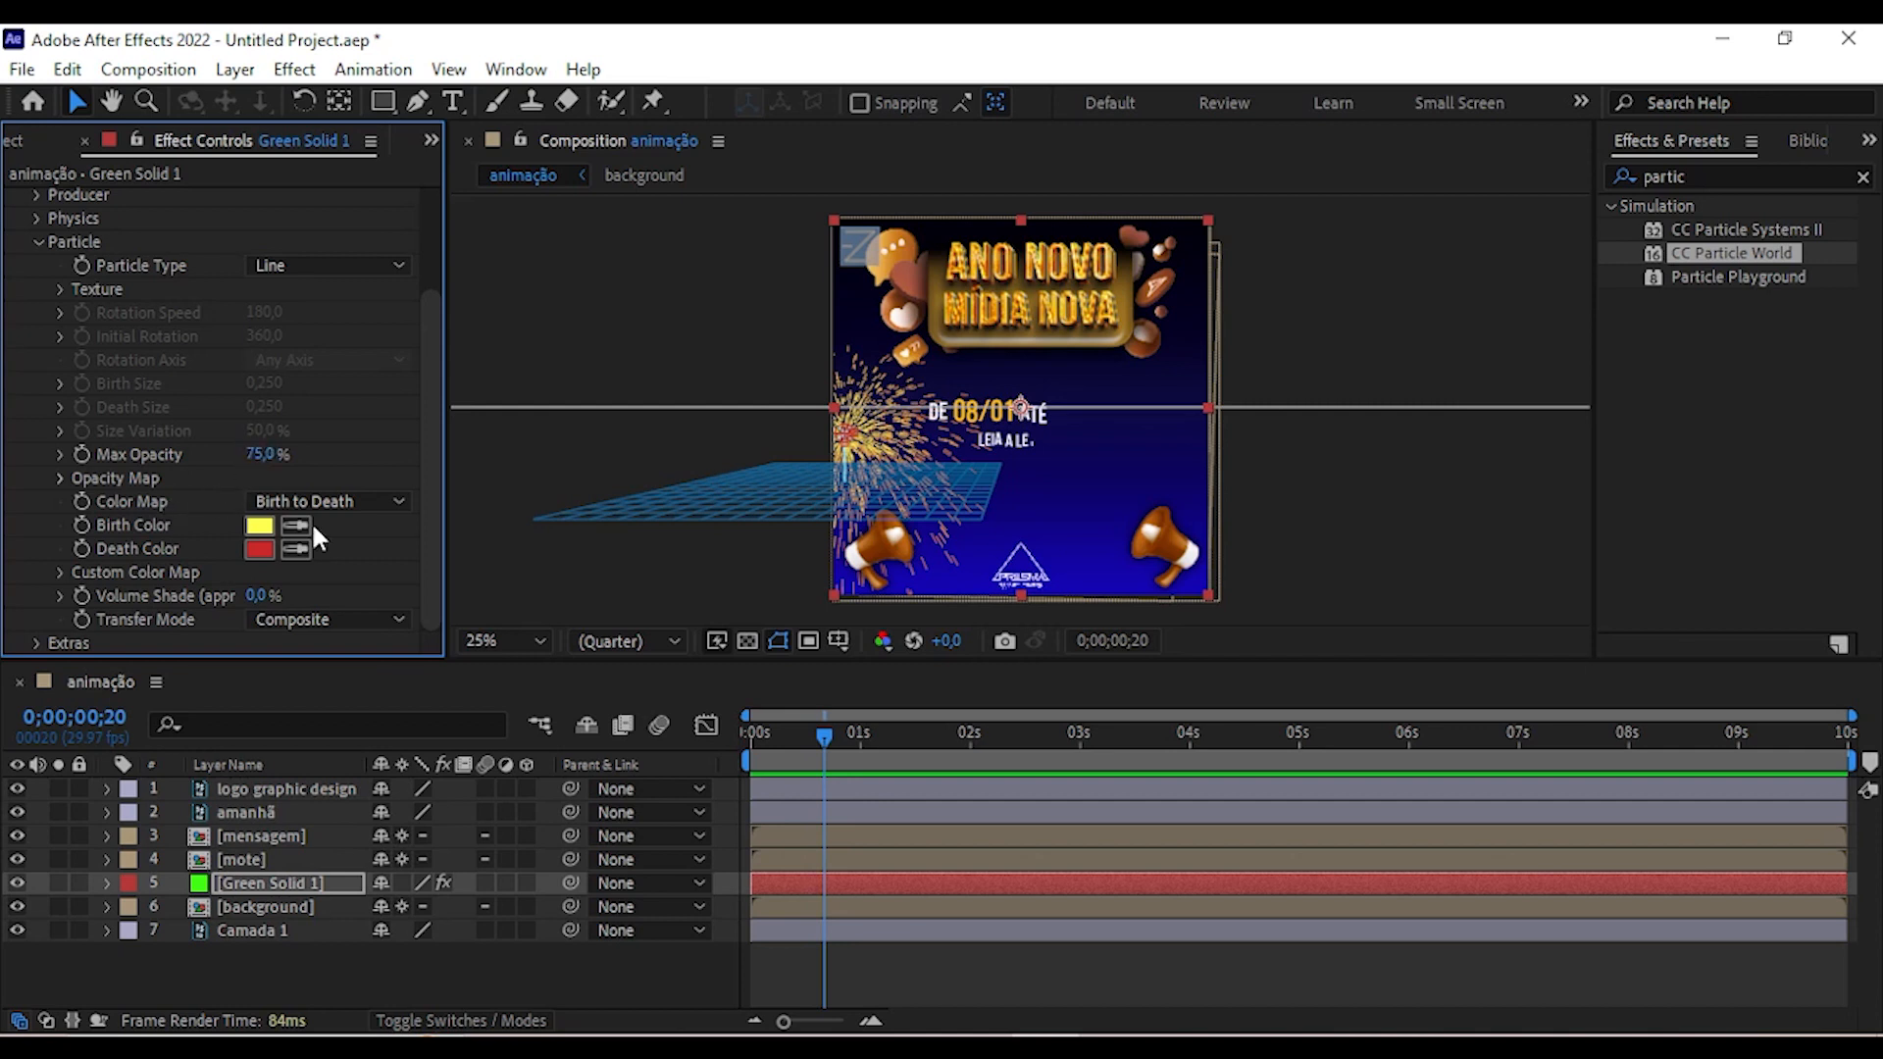
click(261, 454)
text(40)
key(Return)
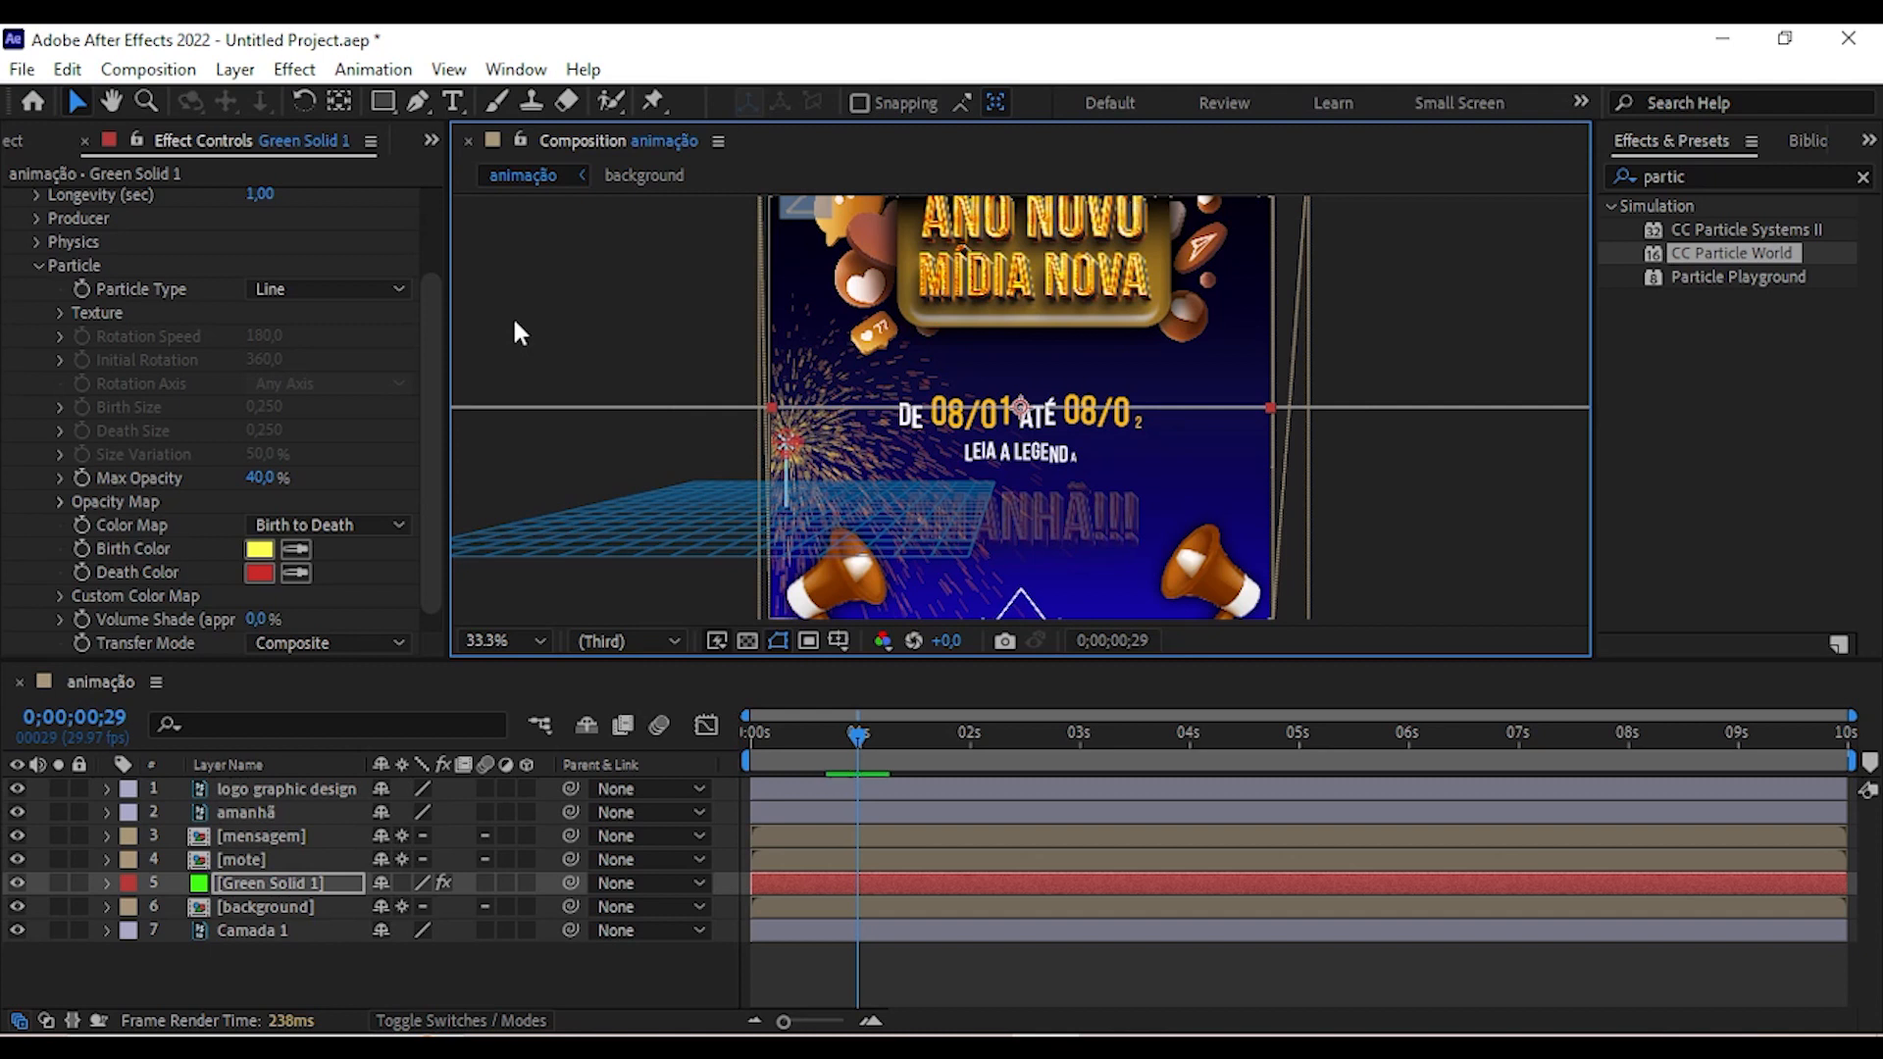
Try the Star and Shaded Sphere particle types, and return the particles to the Line type.
click(371, 292)
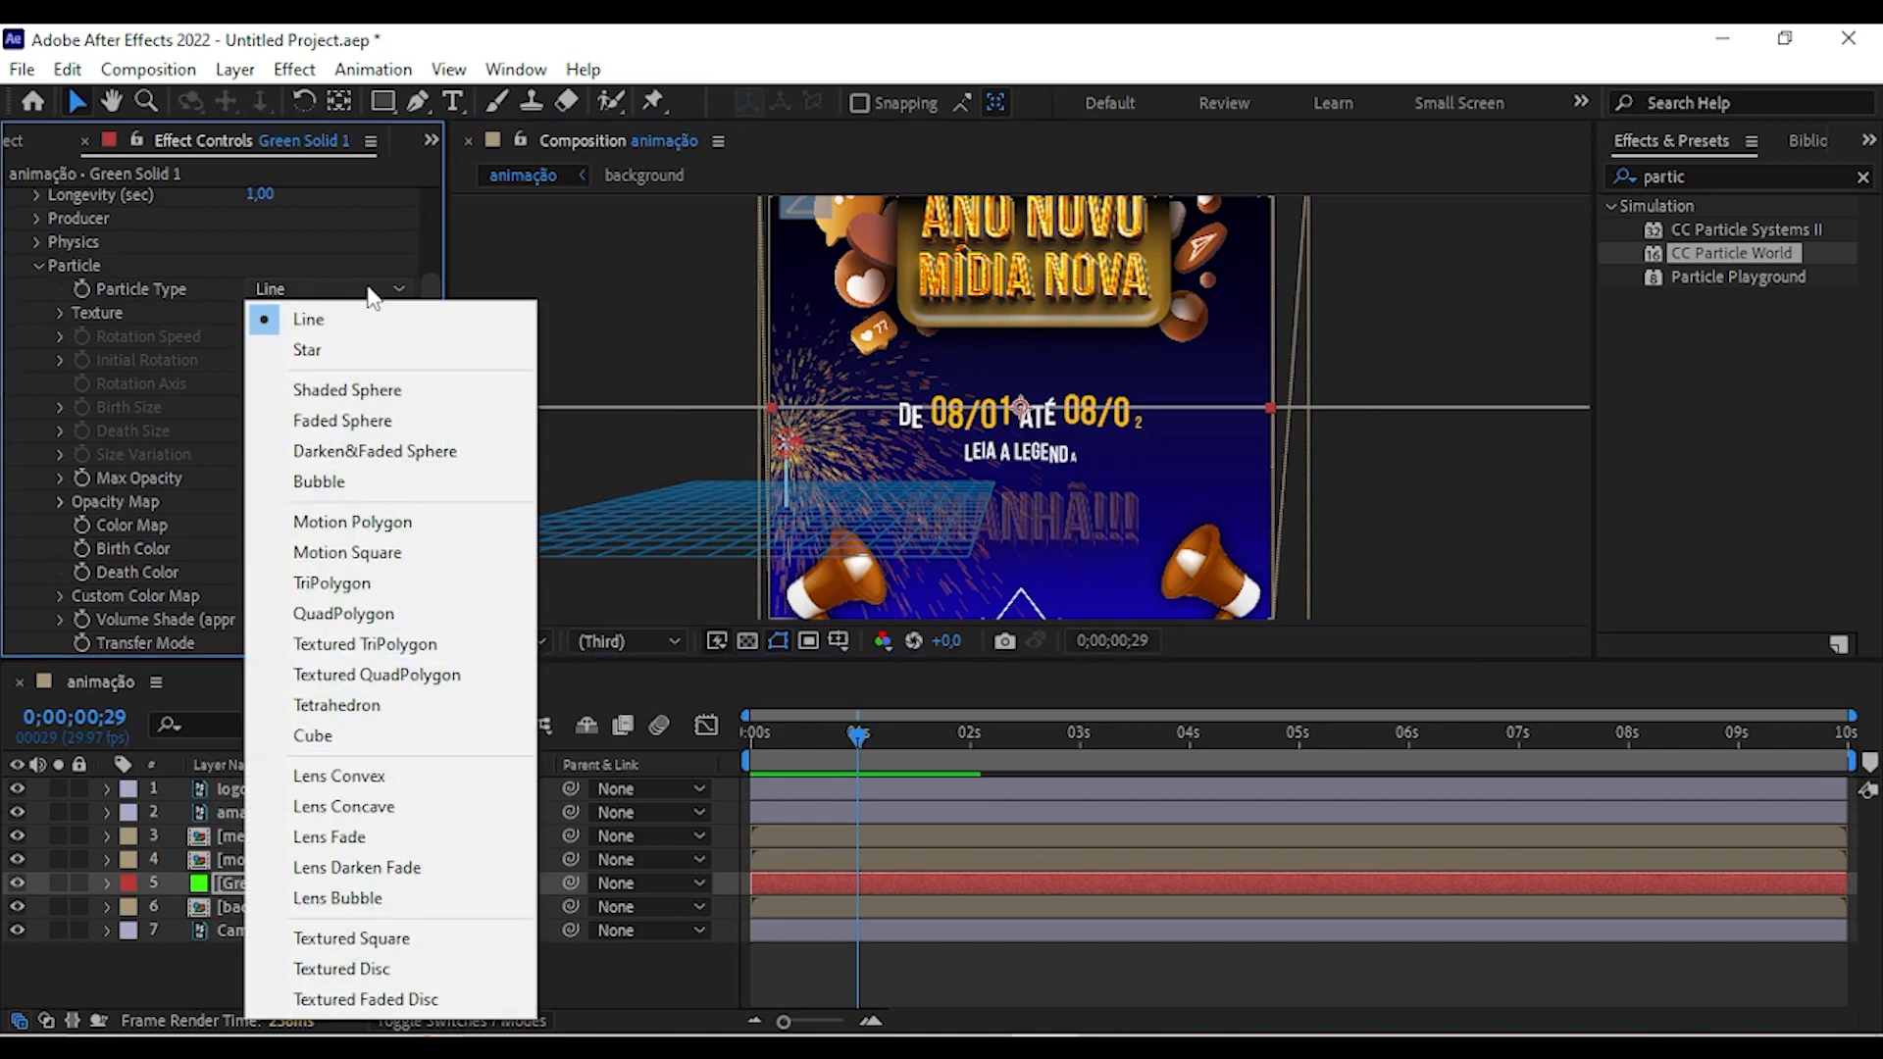
click(367, 347)
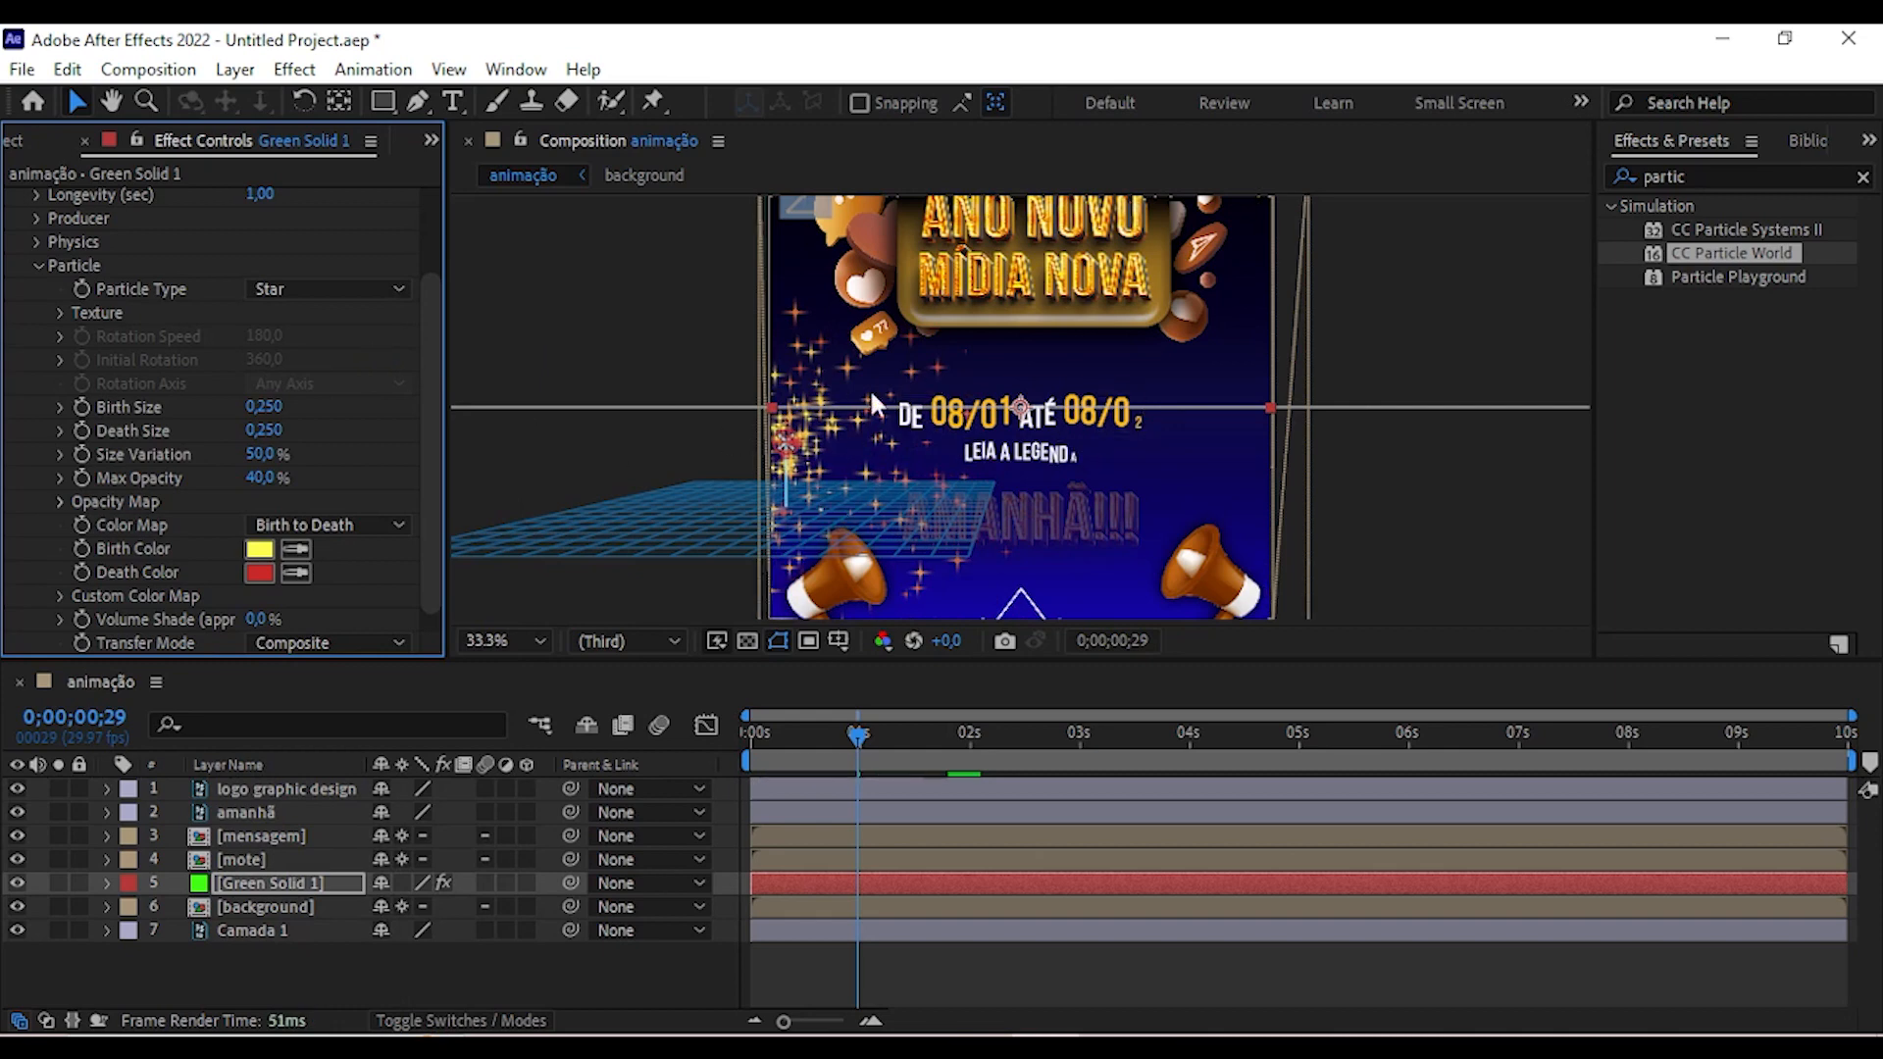
click(344, 292)
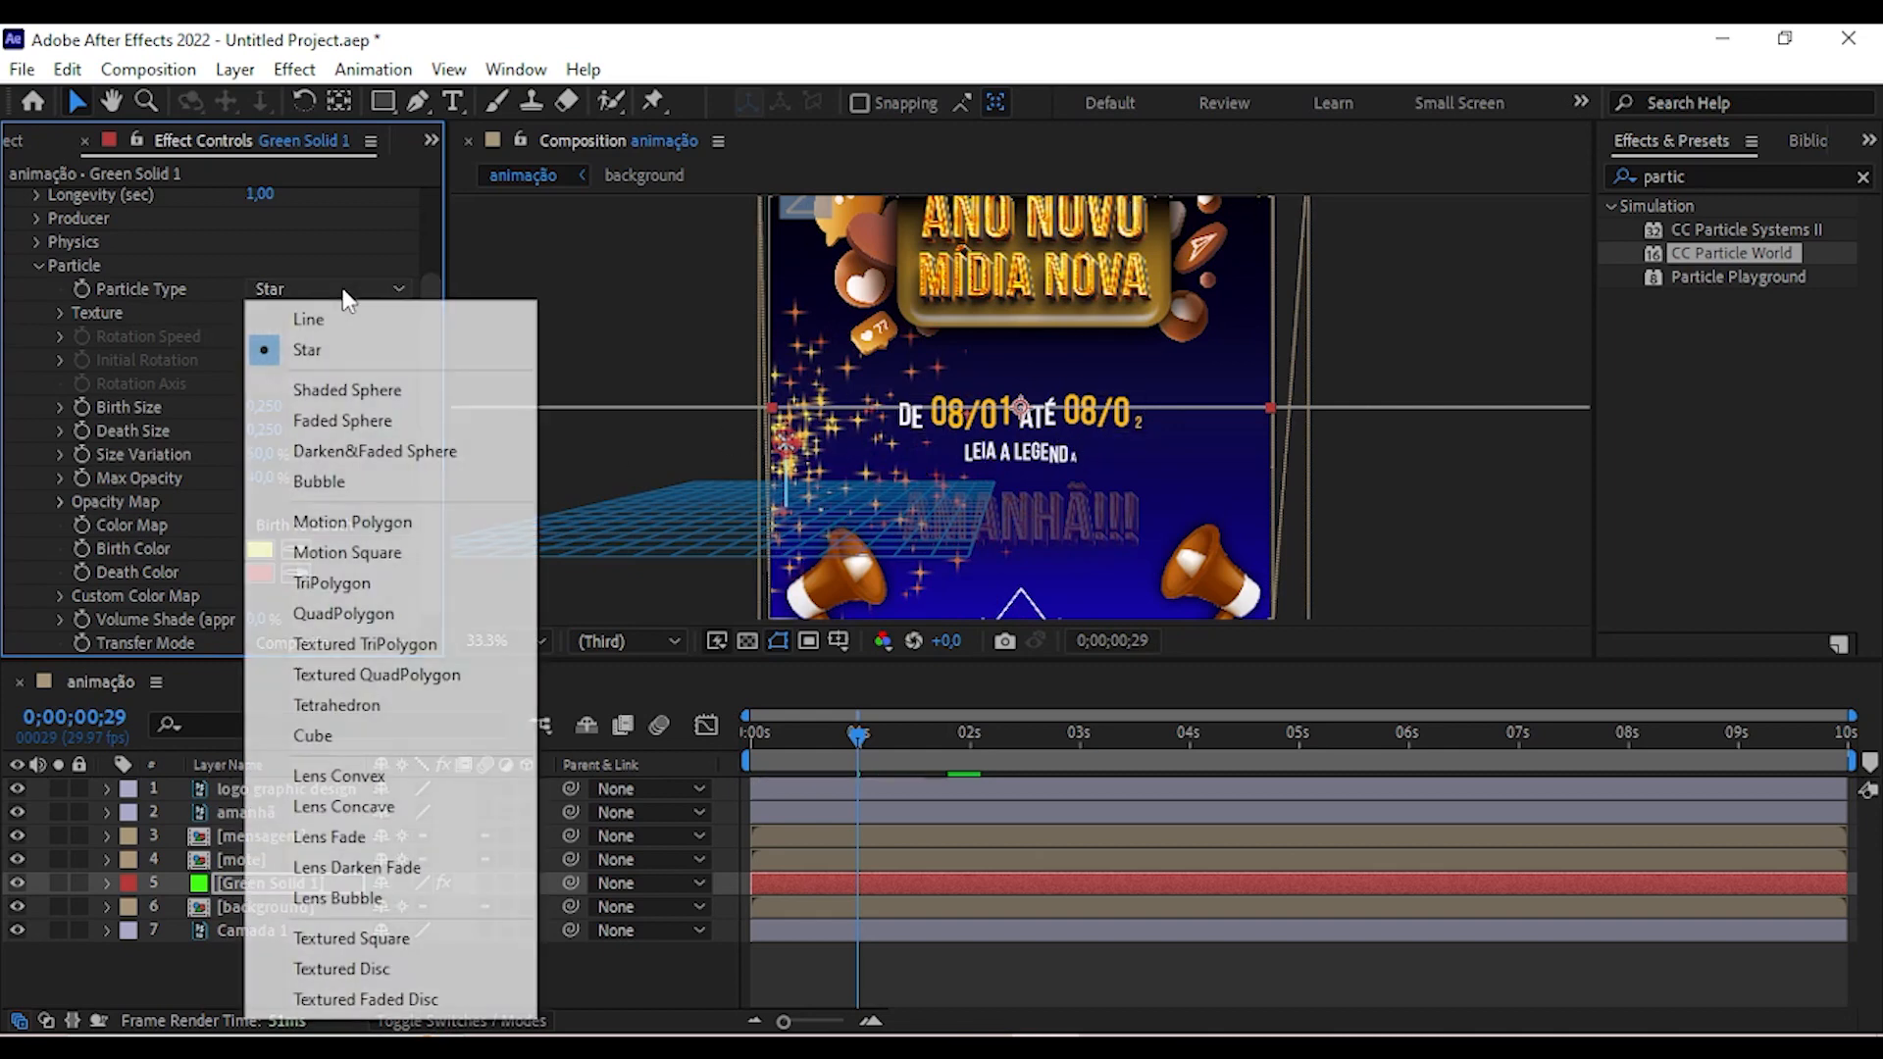
click(368, 389)
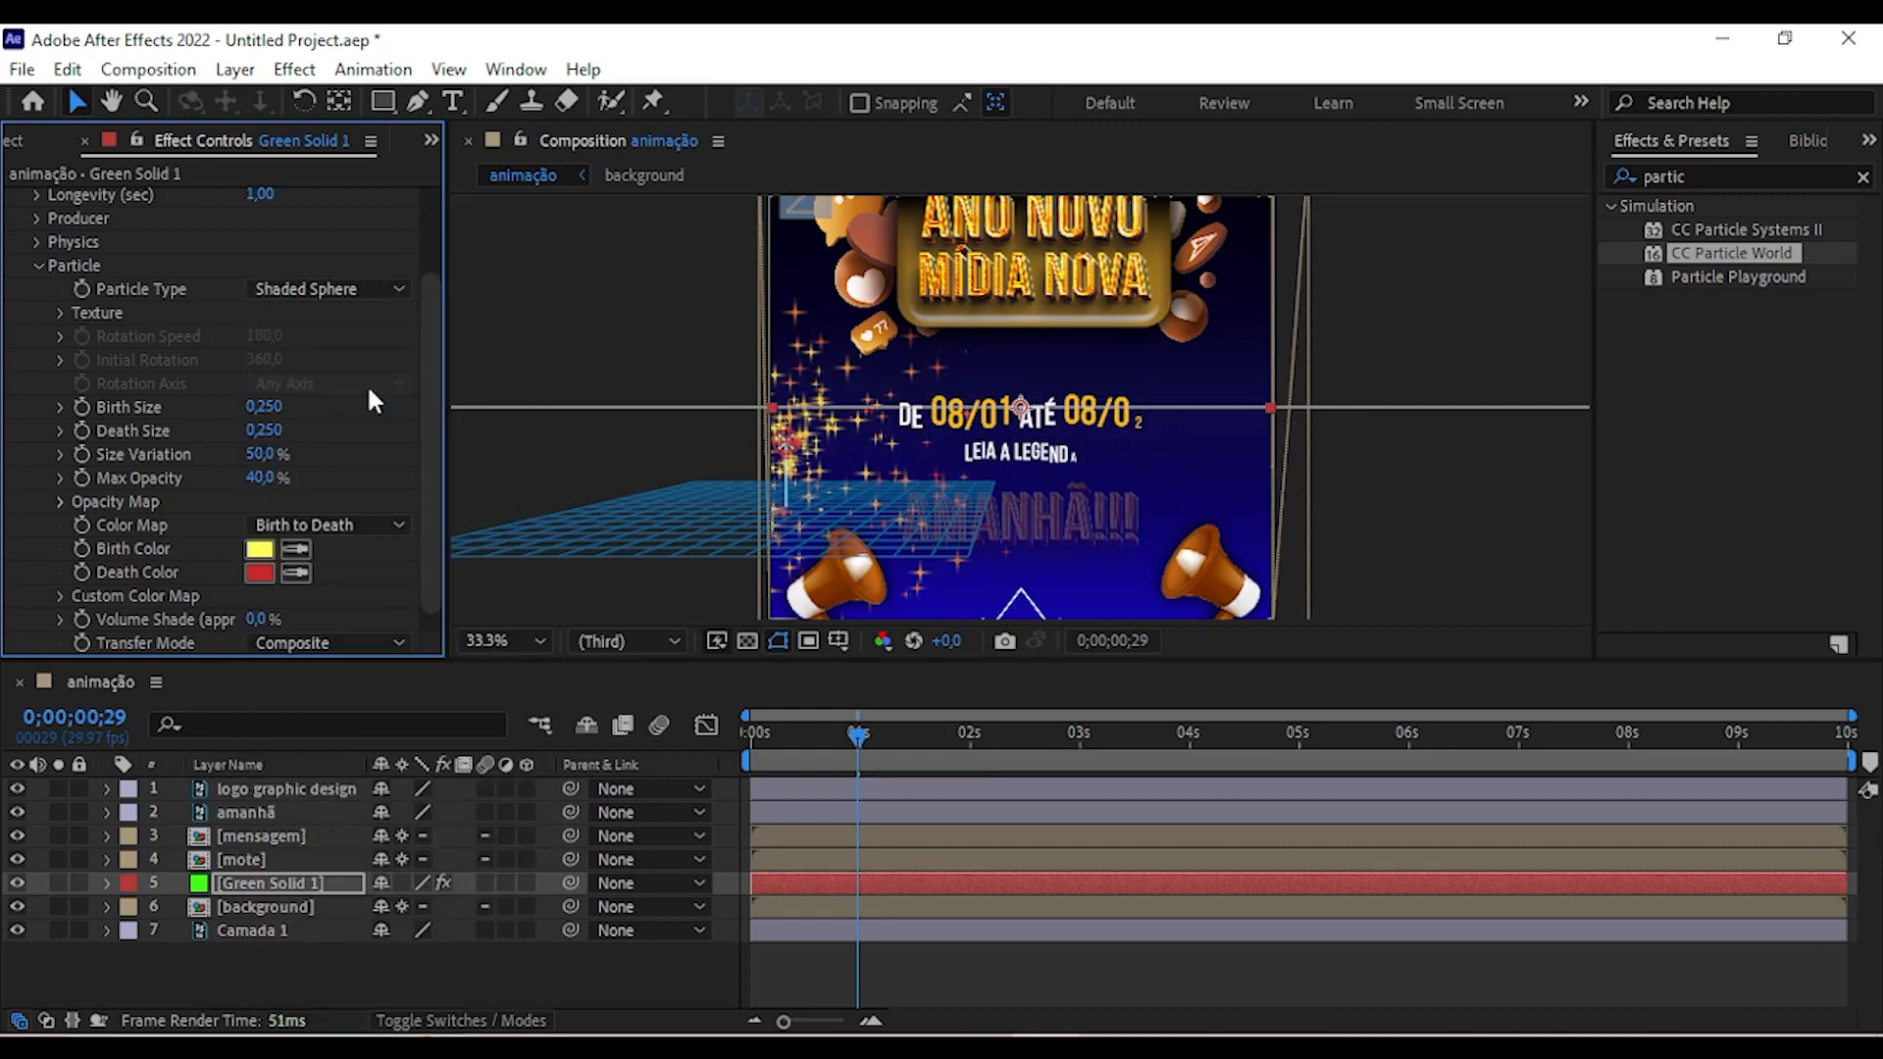
click(370, 290)
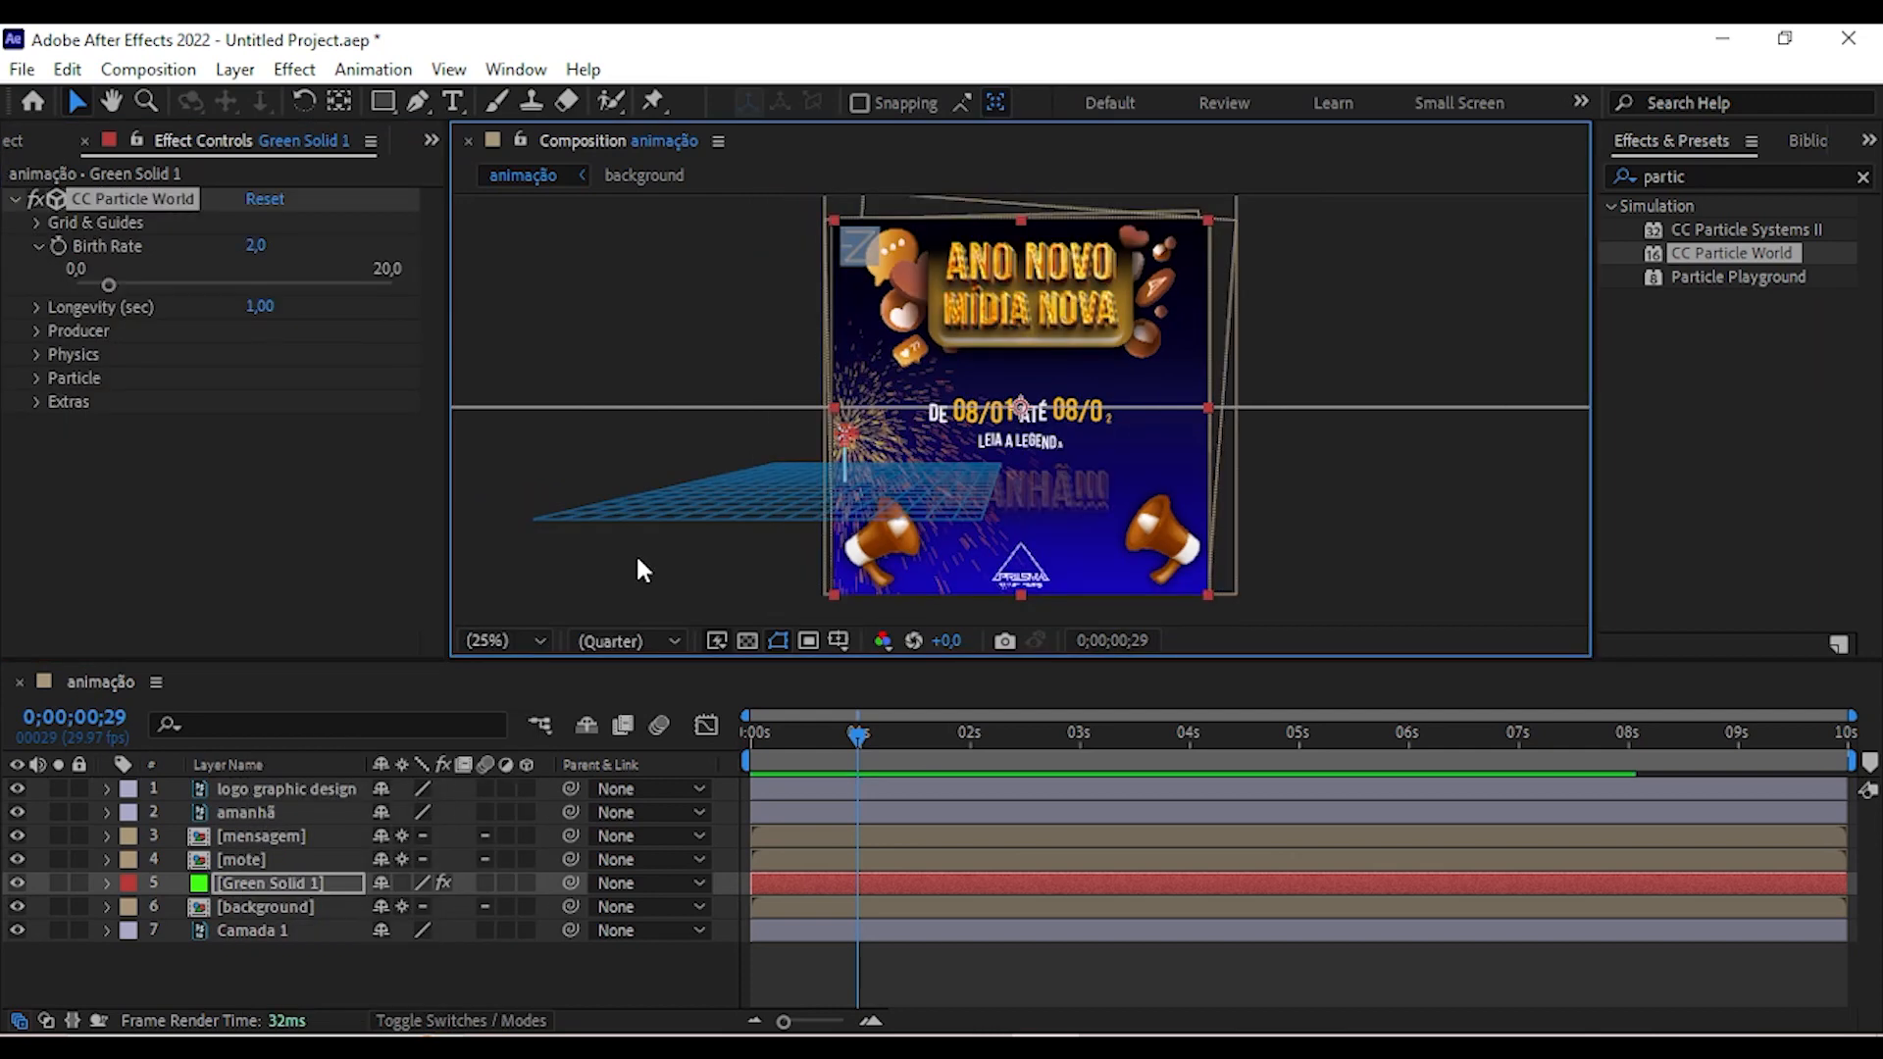
Keyframe the CC Particle World Birth Rate at 0,0 at the start of the composition.
drag(832, 732, 683, 740)
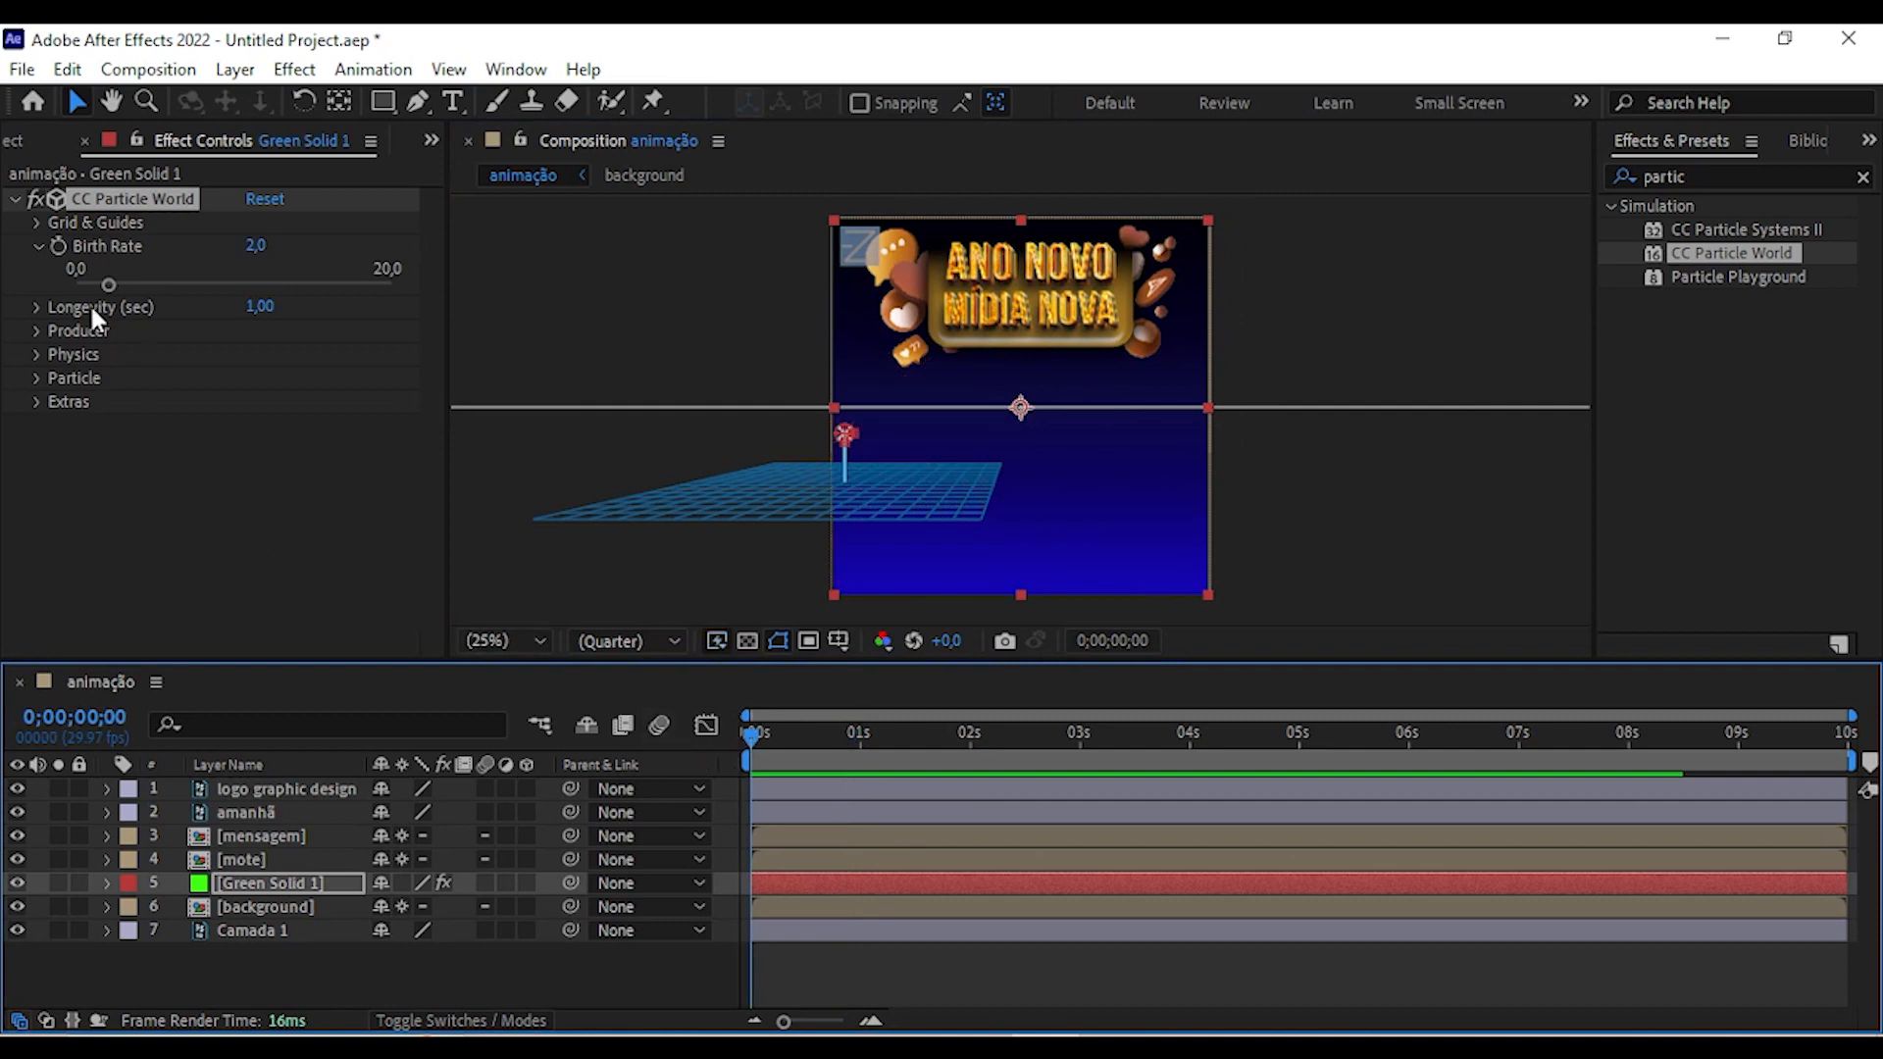
drag(101, 288, 51, 288)
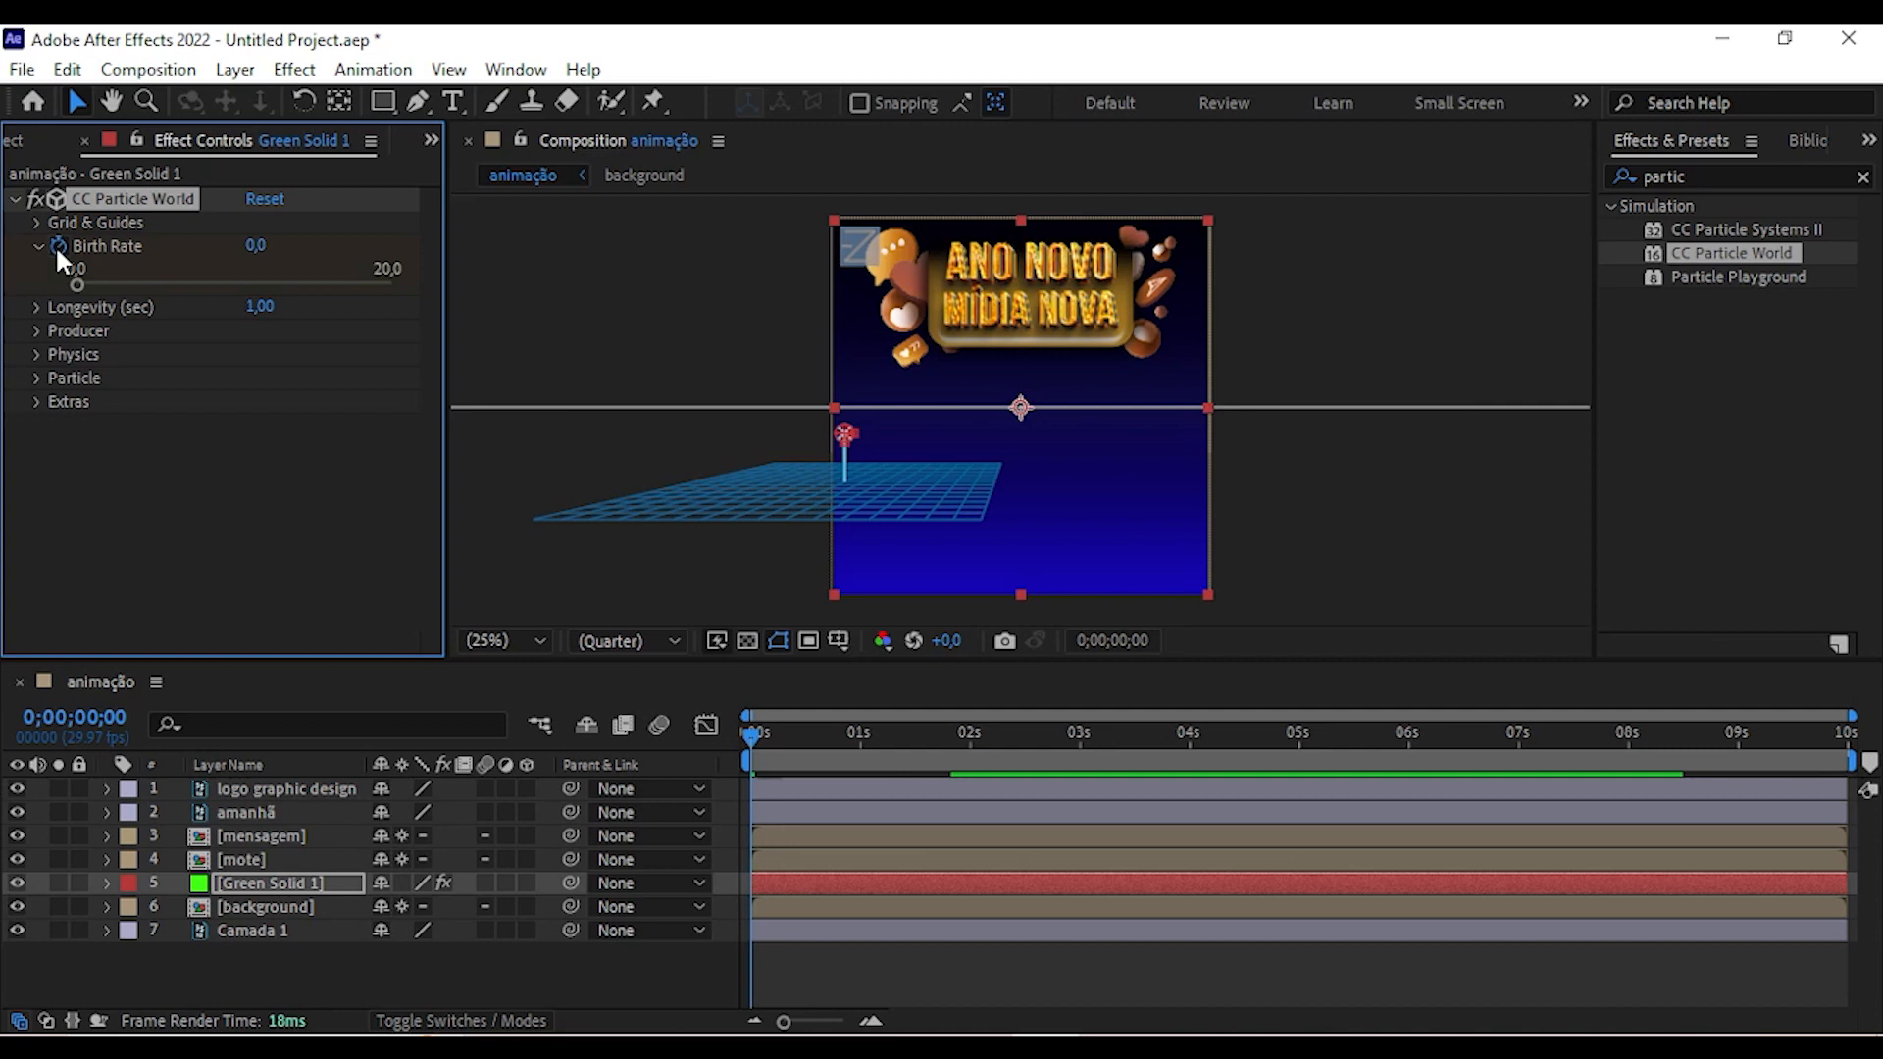
click(106, 883)
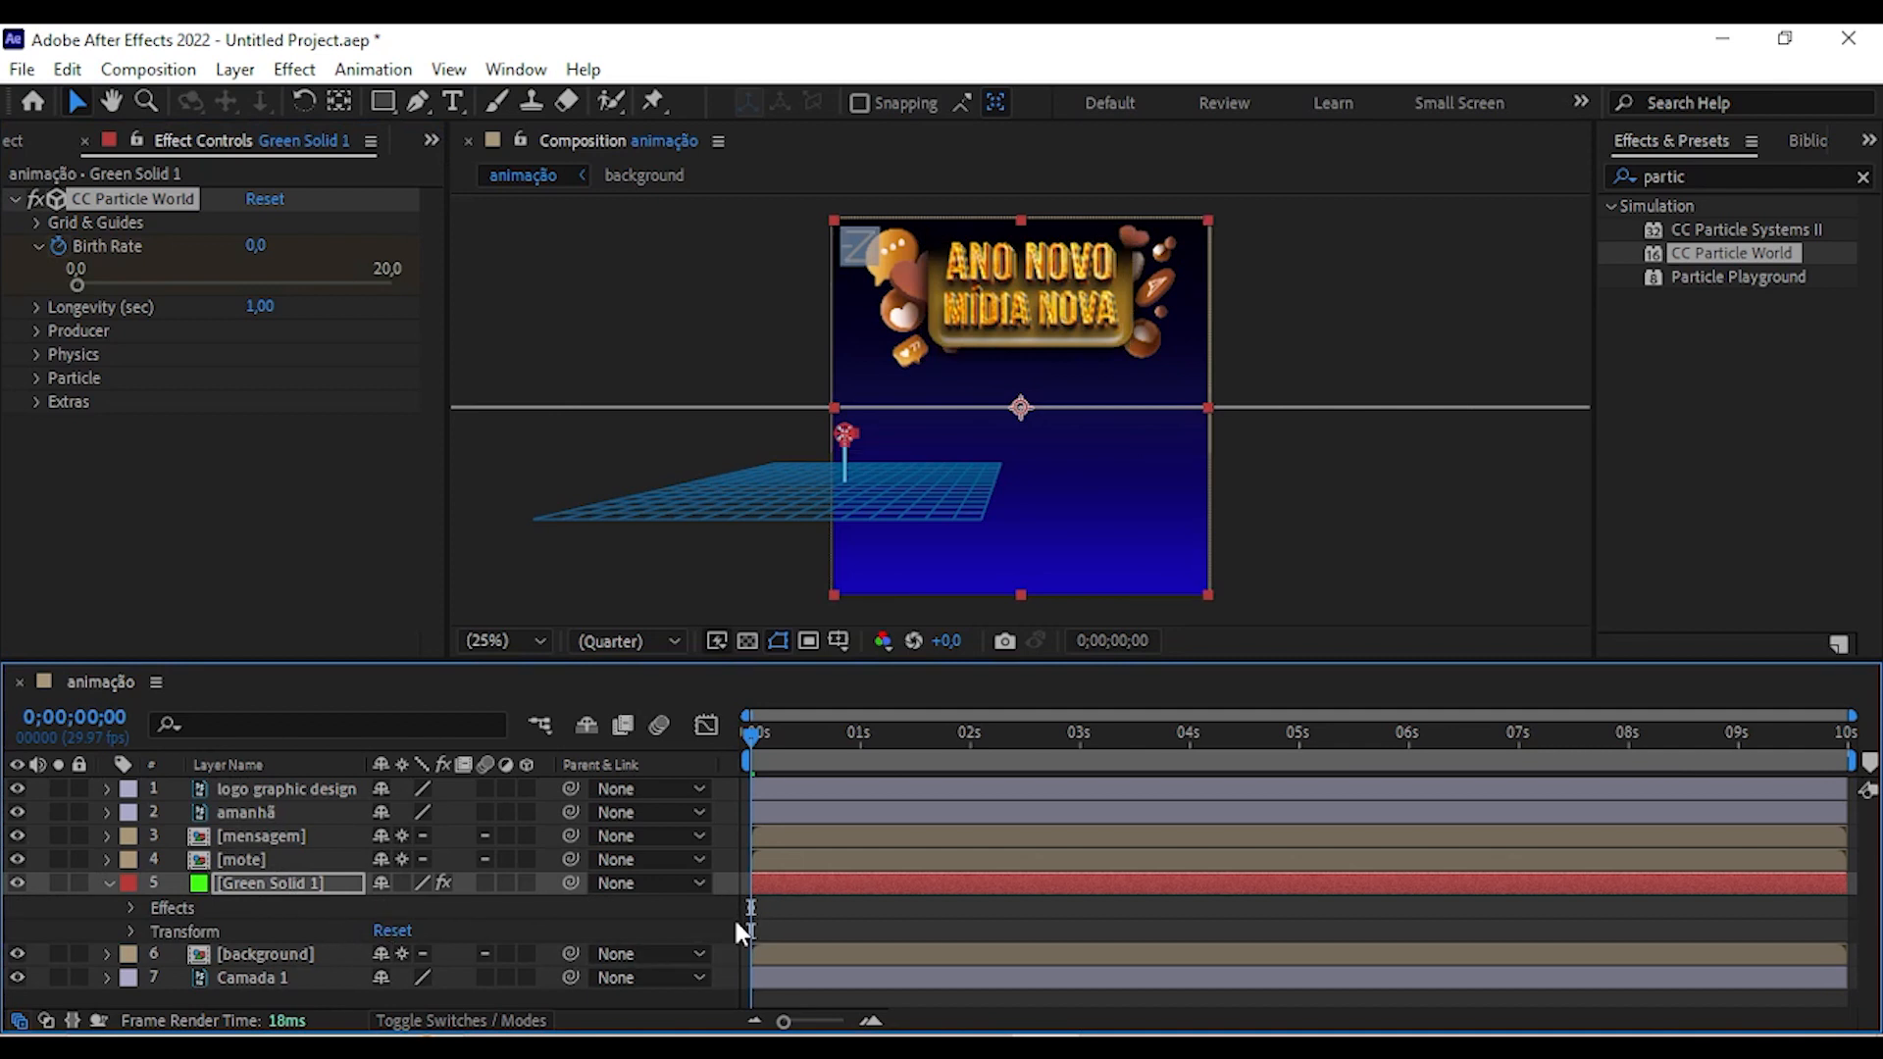
Add a Birth Rate keyframe of 2,0 at 0;00;00;29 and expand the green solid's effects in the timeline.
click(753, 732)
drag(790, 741, 857, 748)
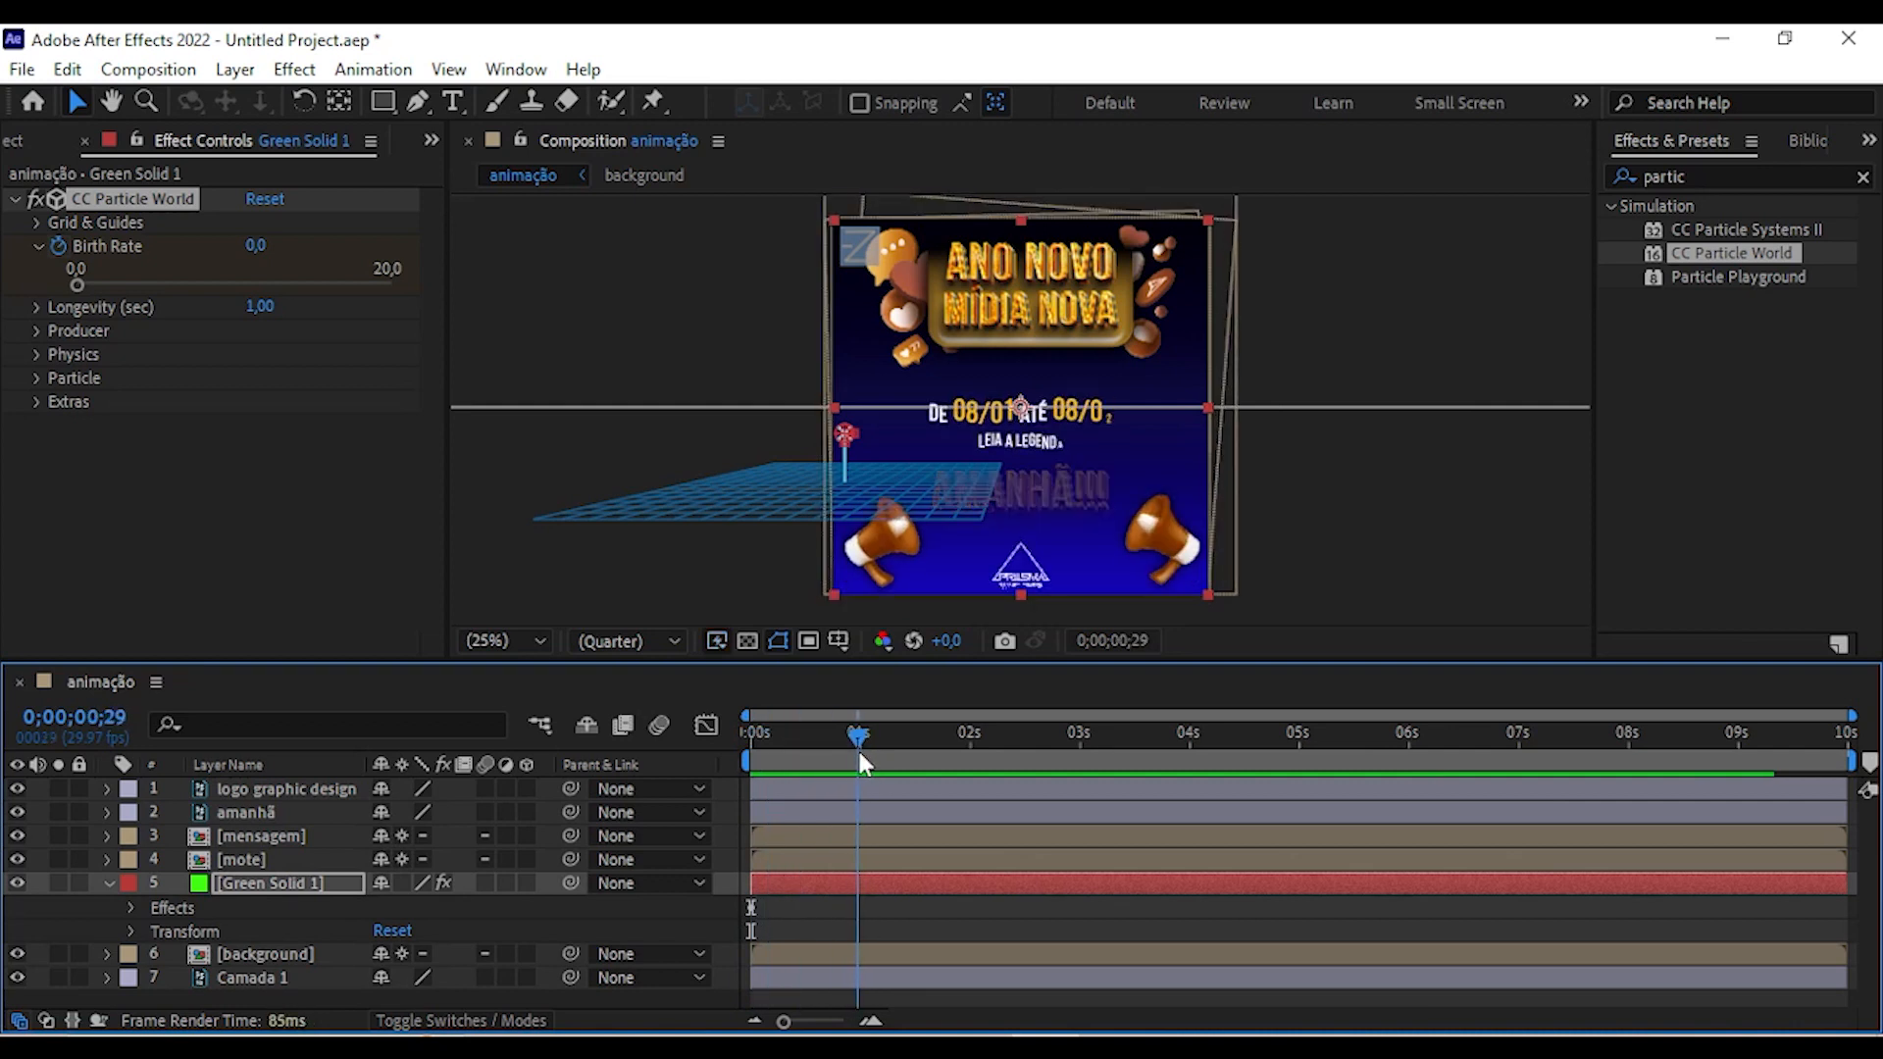
click(261, 243)
text(2)
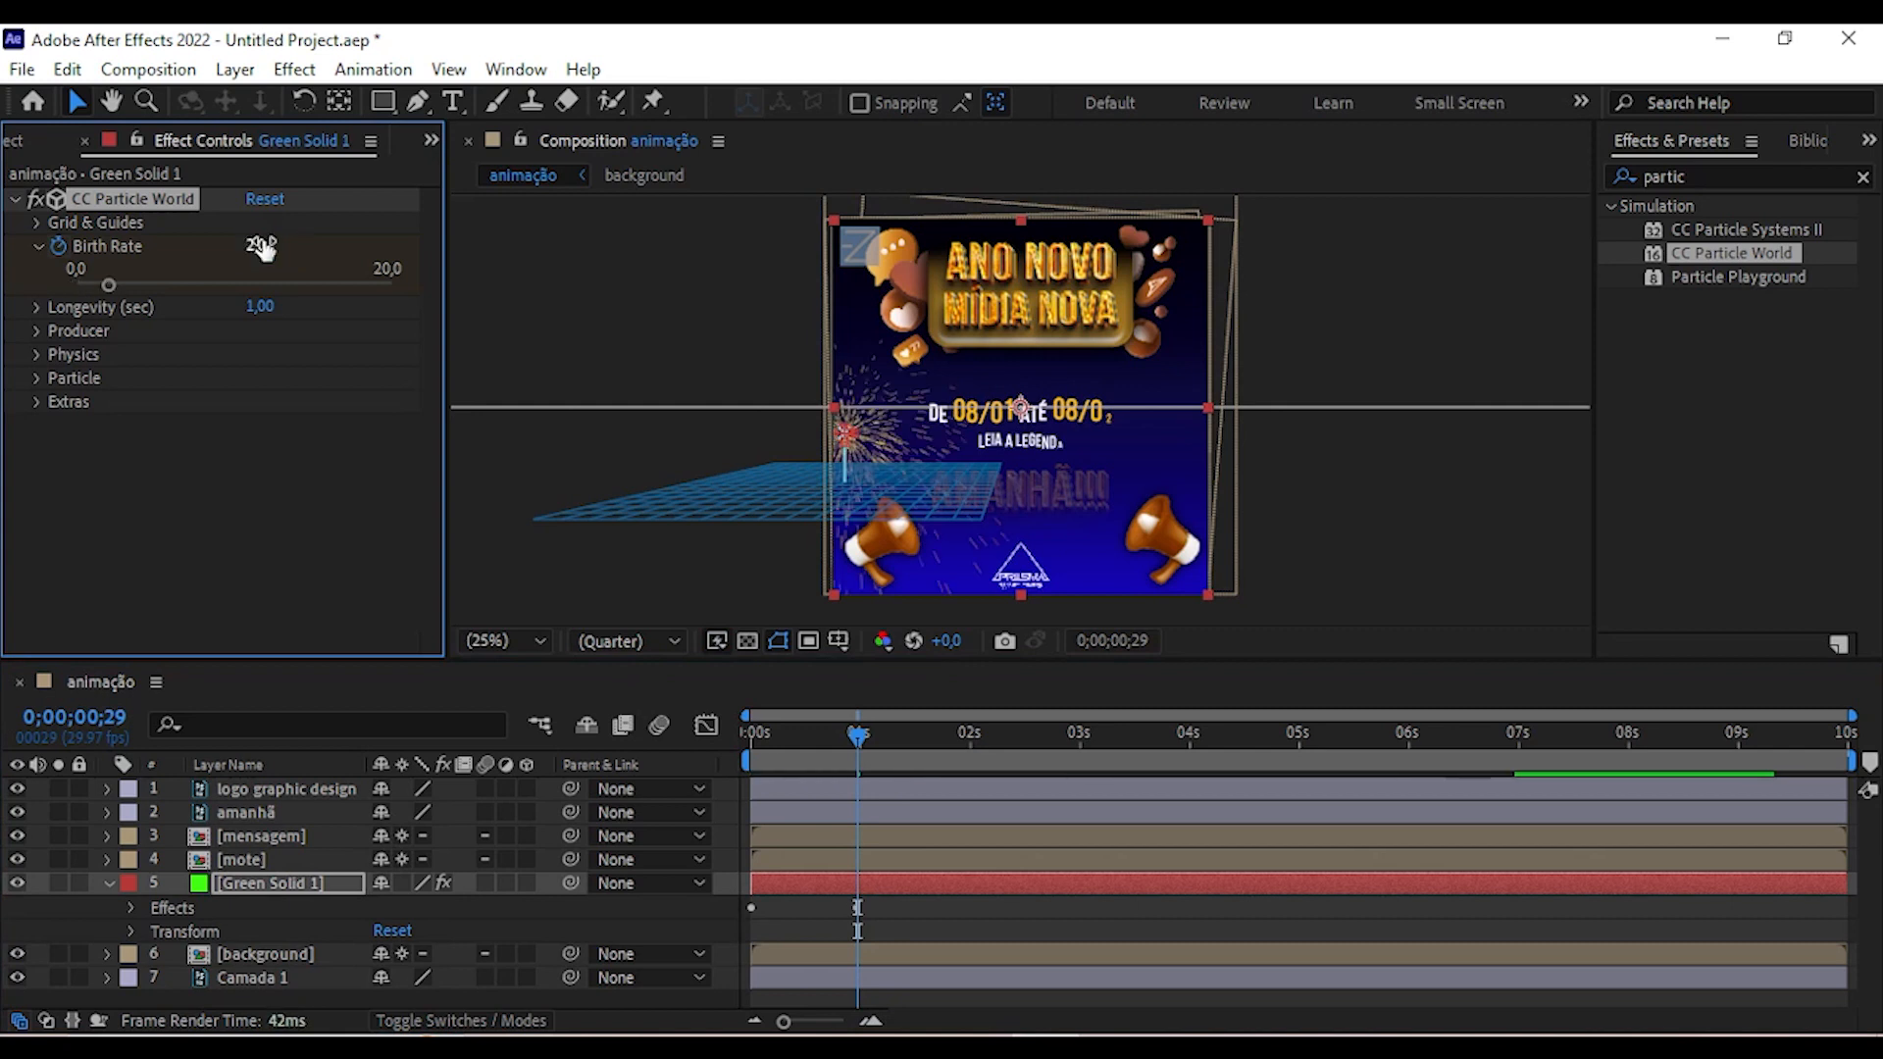
click(136, 908)
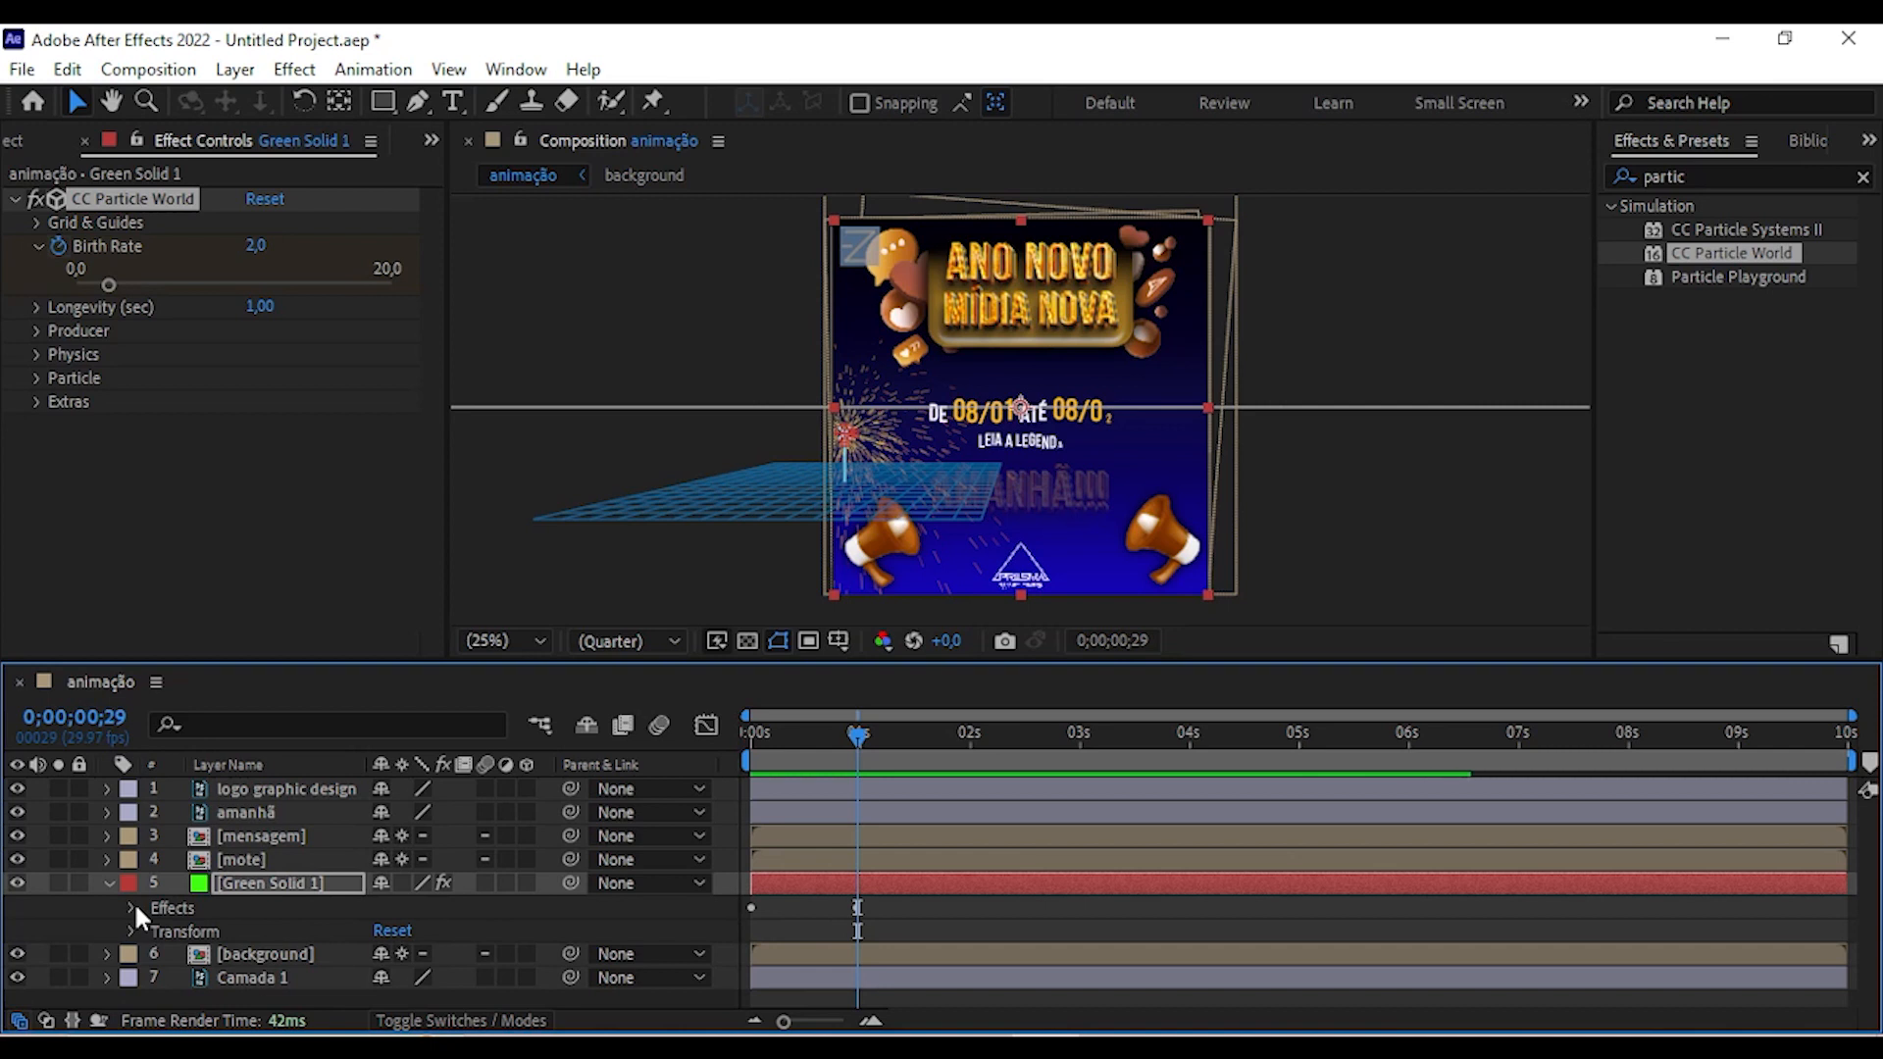
Copy the starting 0,0 Birth Rate keyframe of the green solid's CC Particle World to just before the 2,0 keyframe.
click(133, 903)
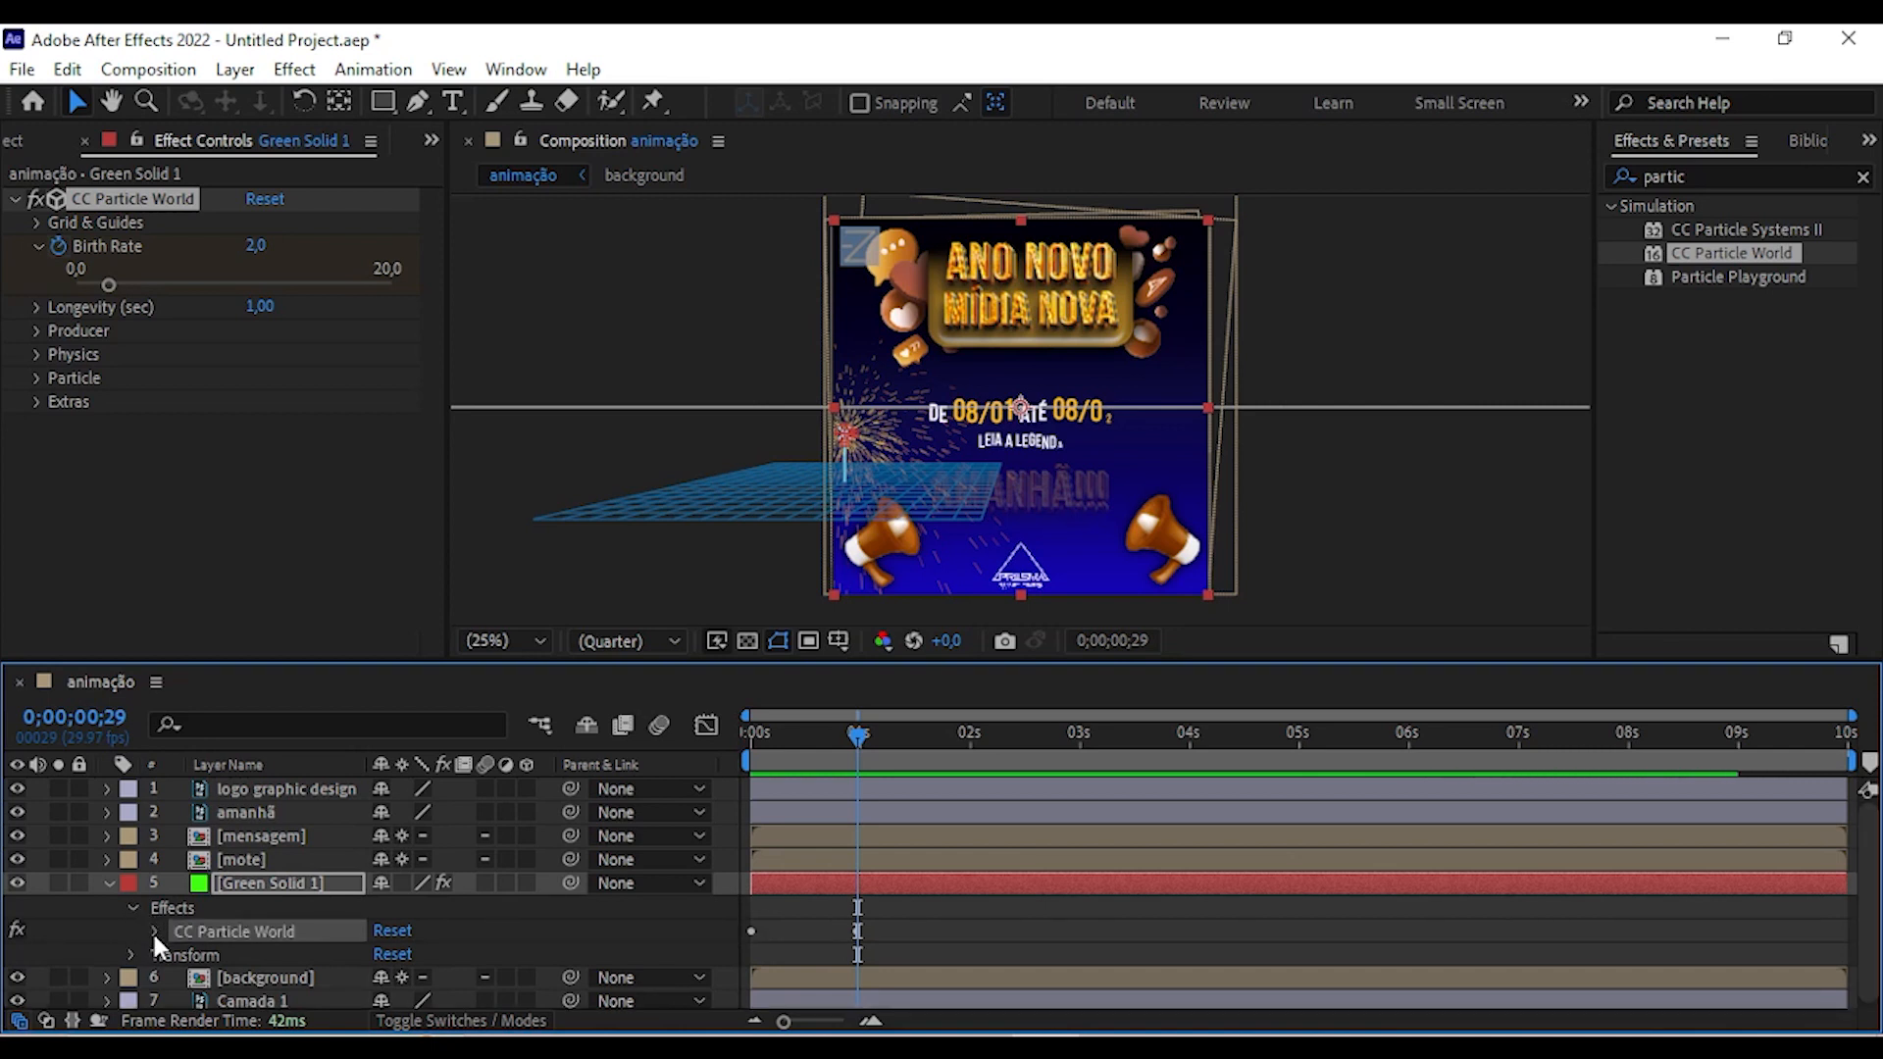
click(154, 931)
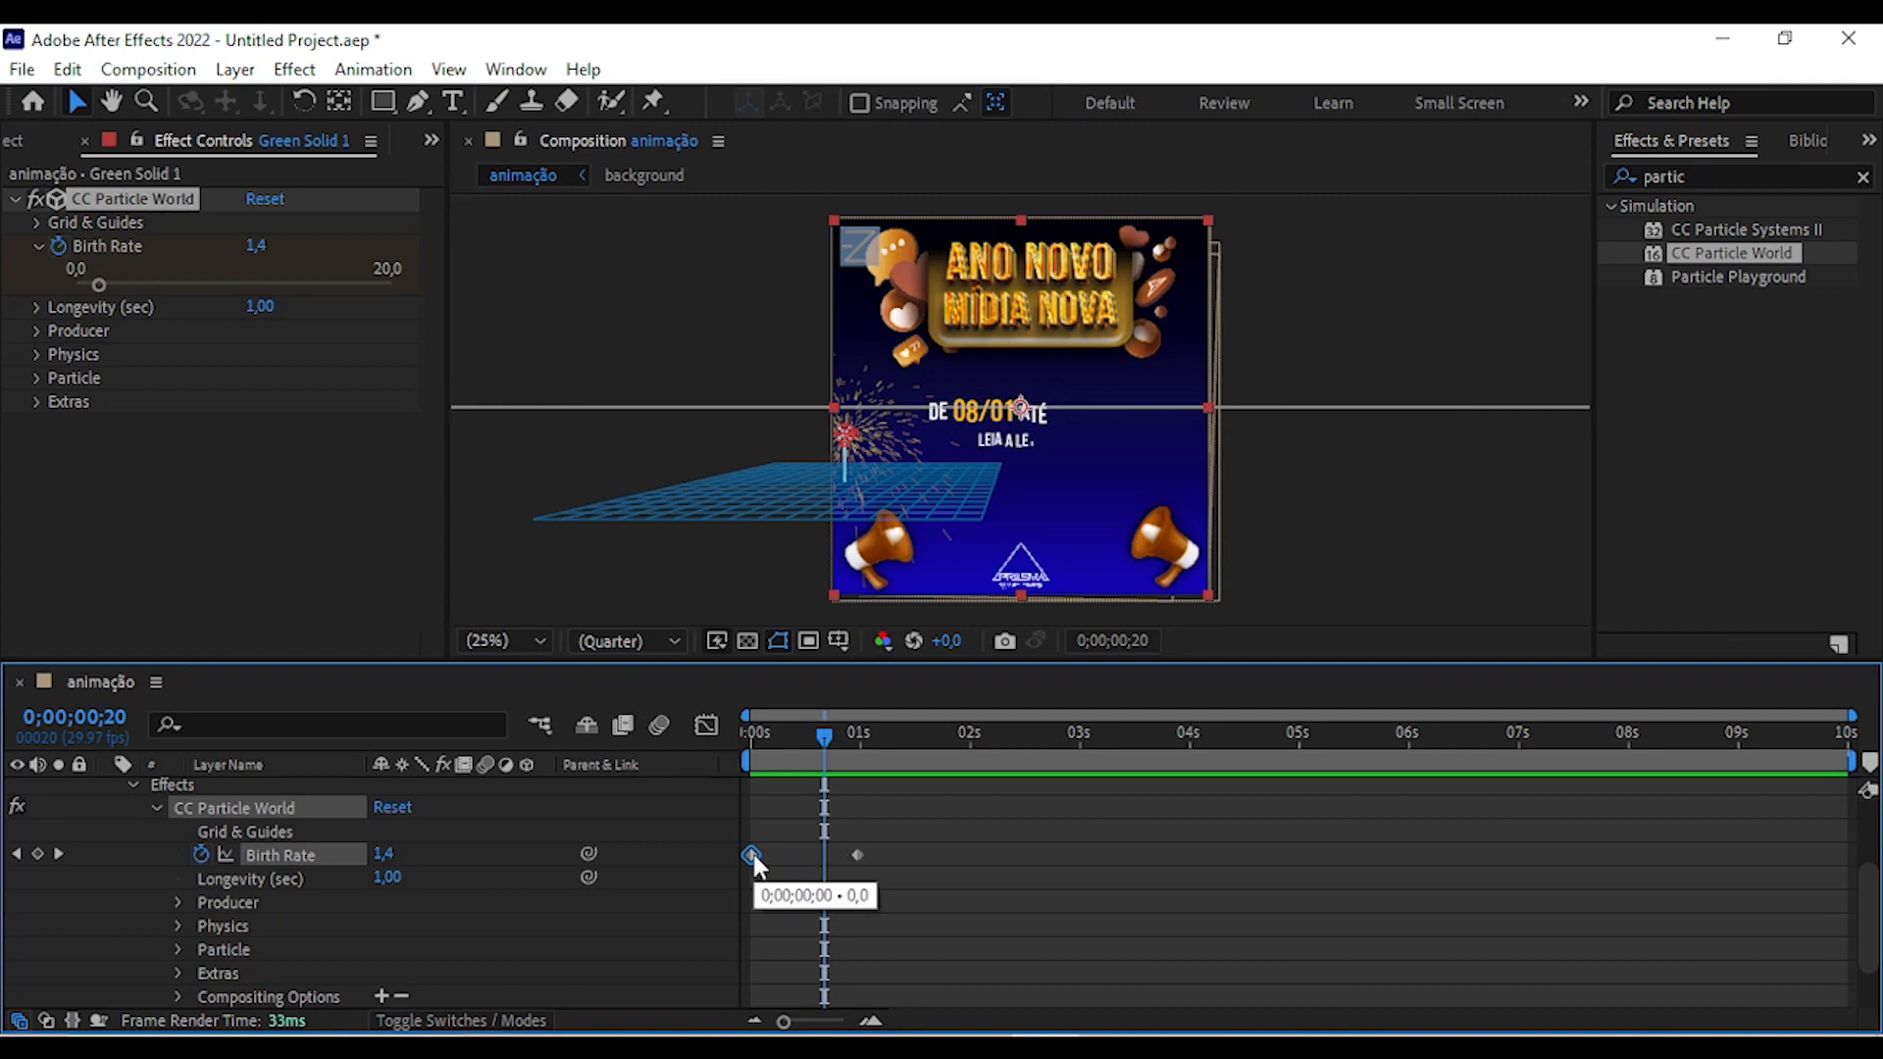
key(ctrl+v)
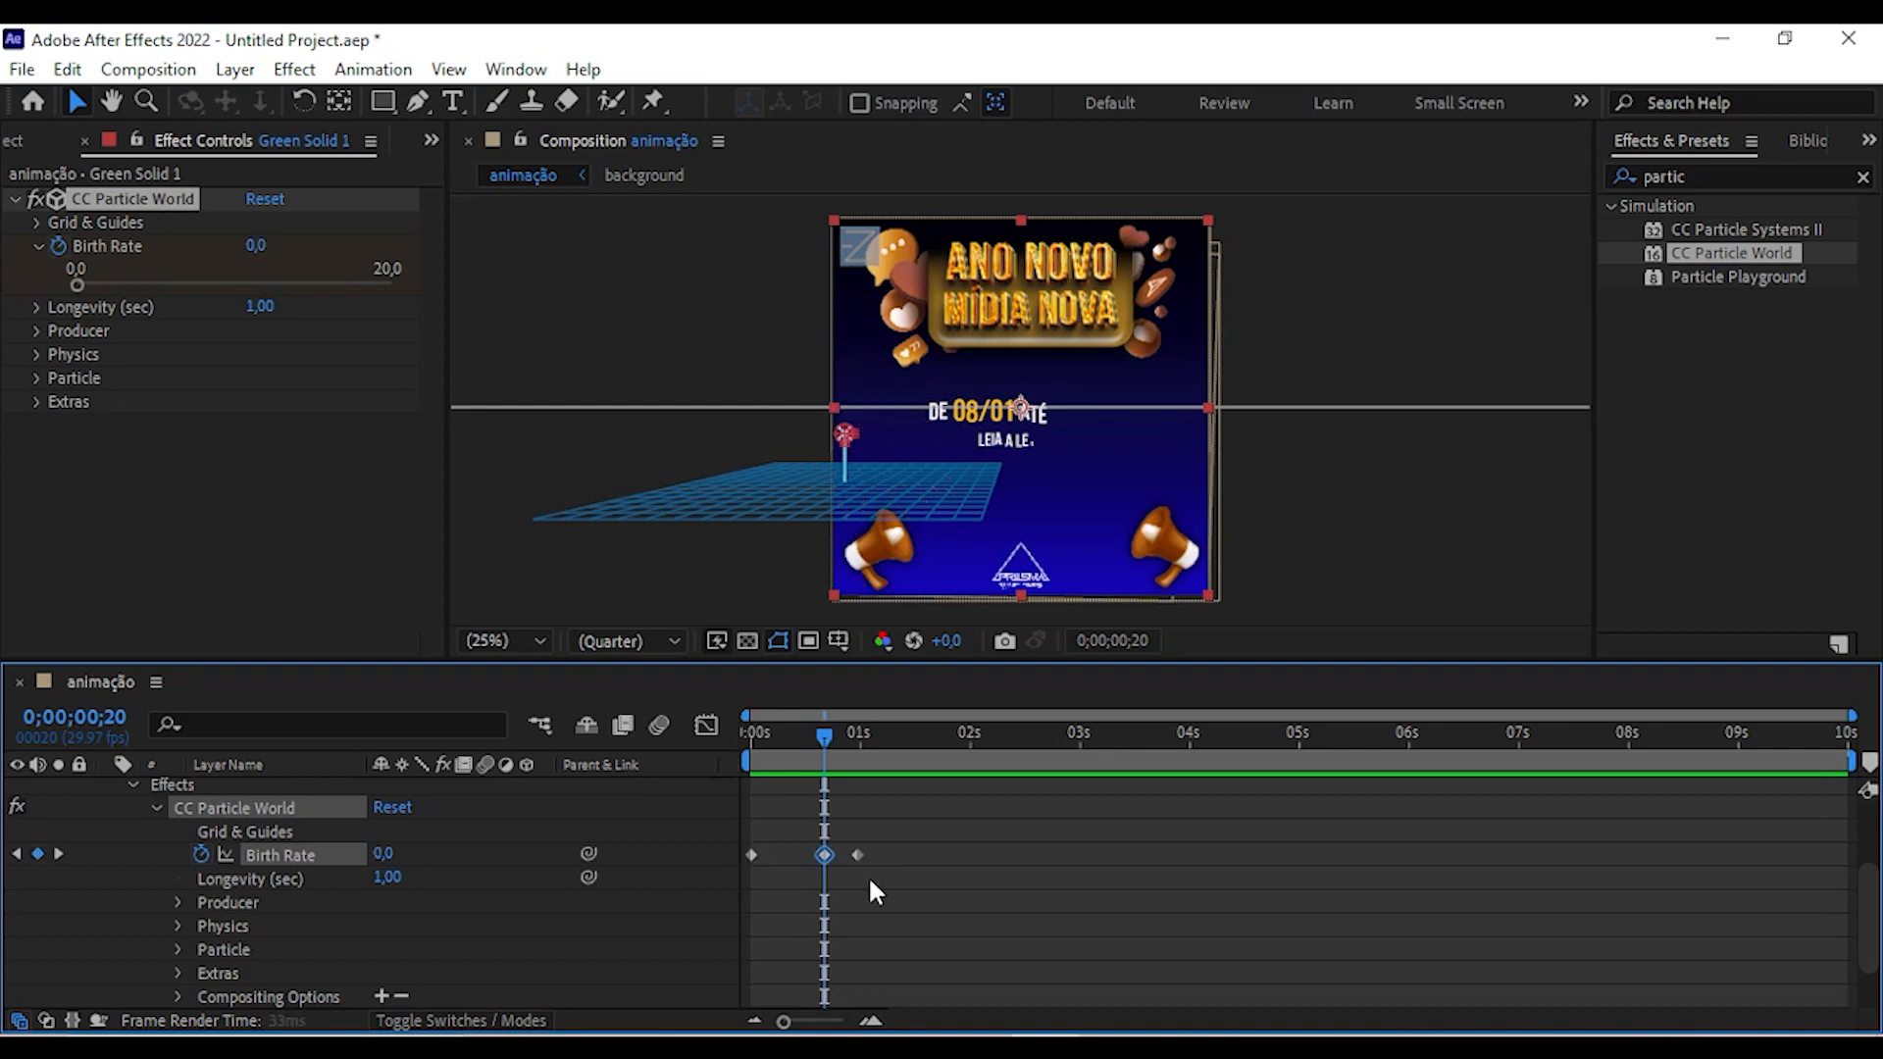
drag(822, 851, 843, 858)
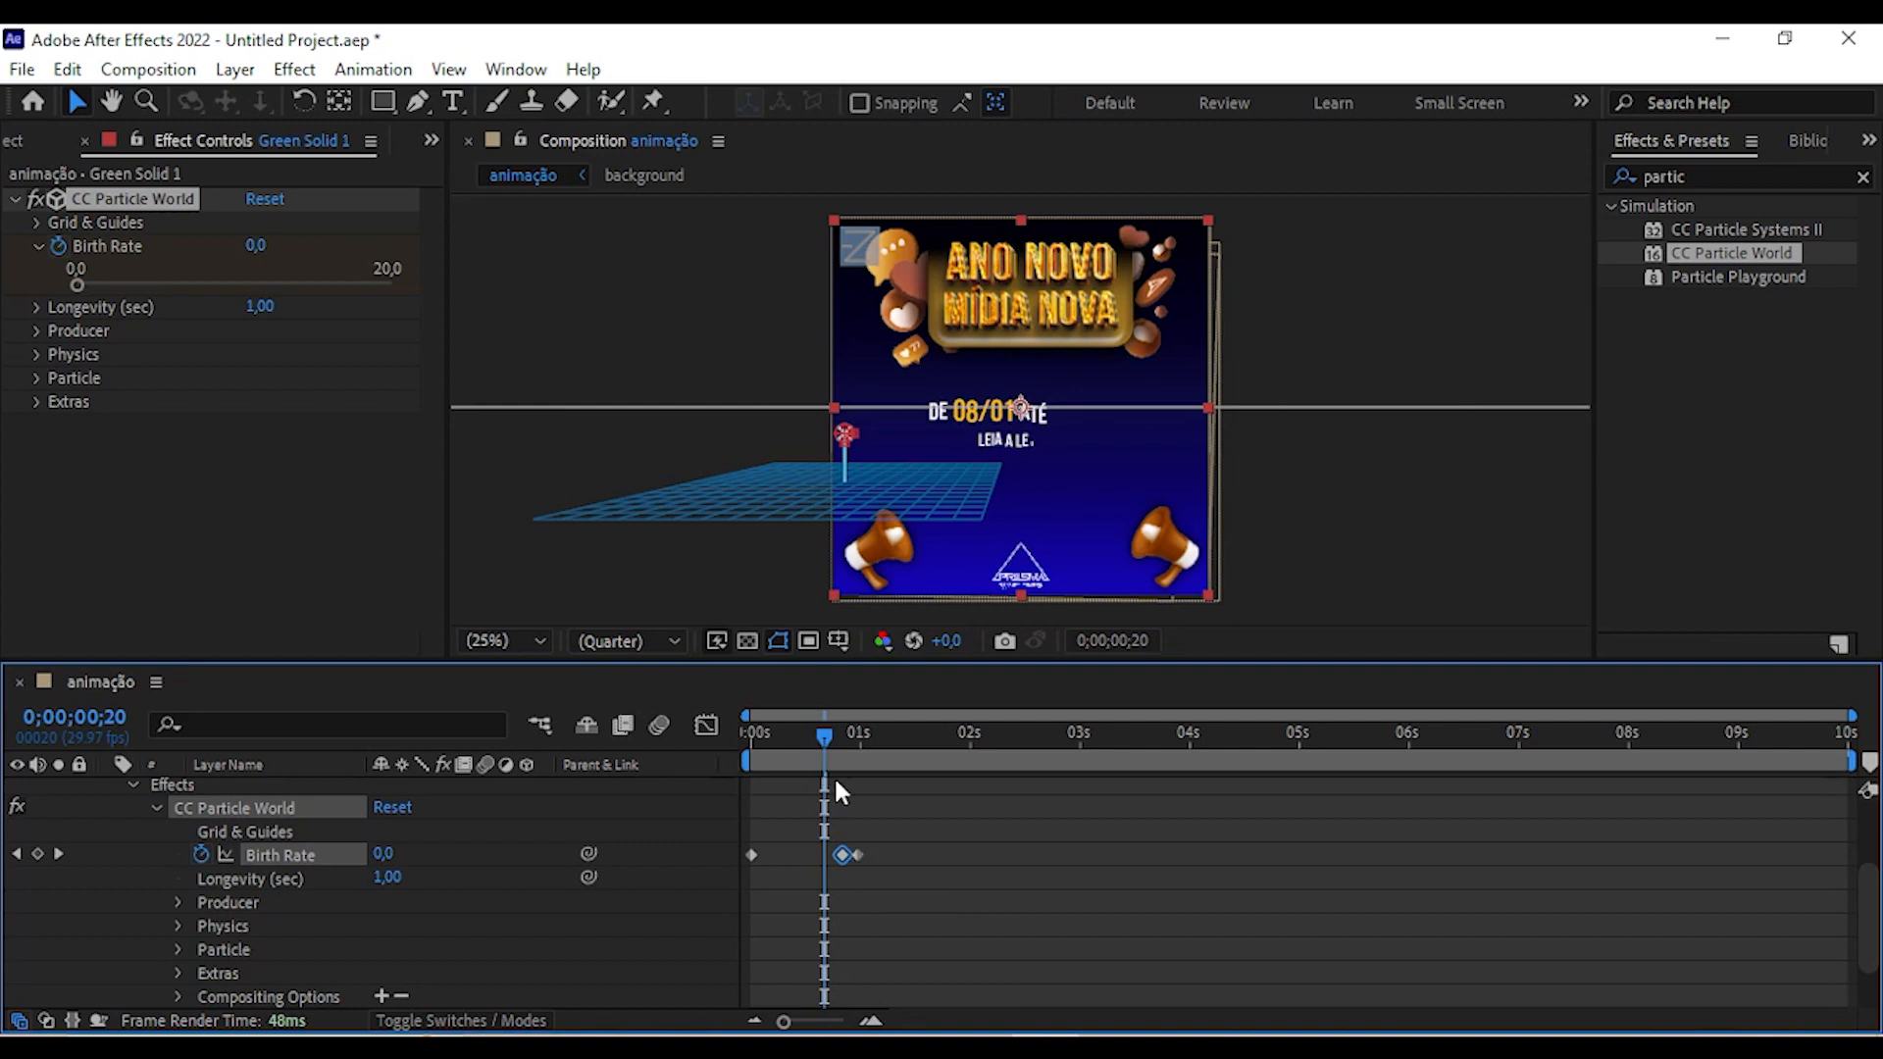
Add another 0,0 Birth Rate keyframe just after the 2,0 keyframe and scrub back to check the burst.
drag(824, 743, 884, 743)
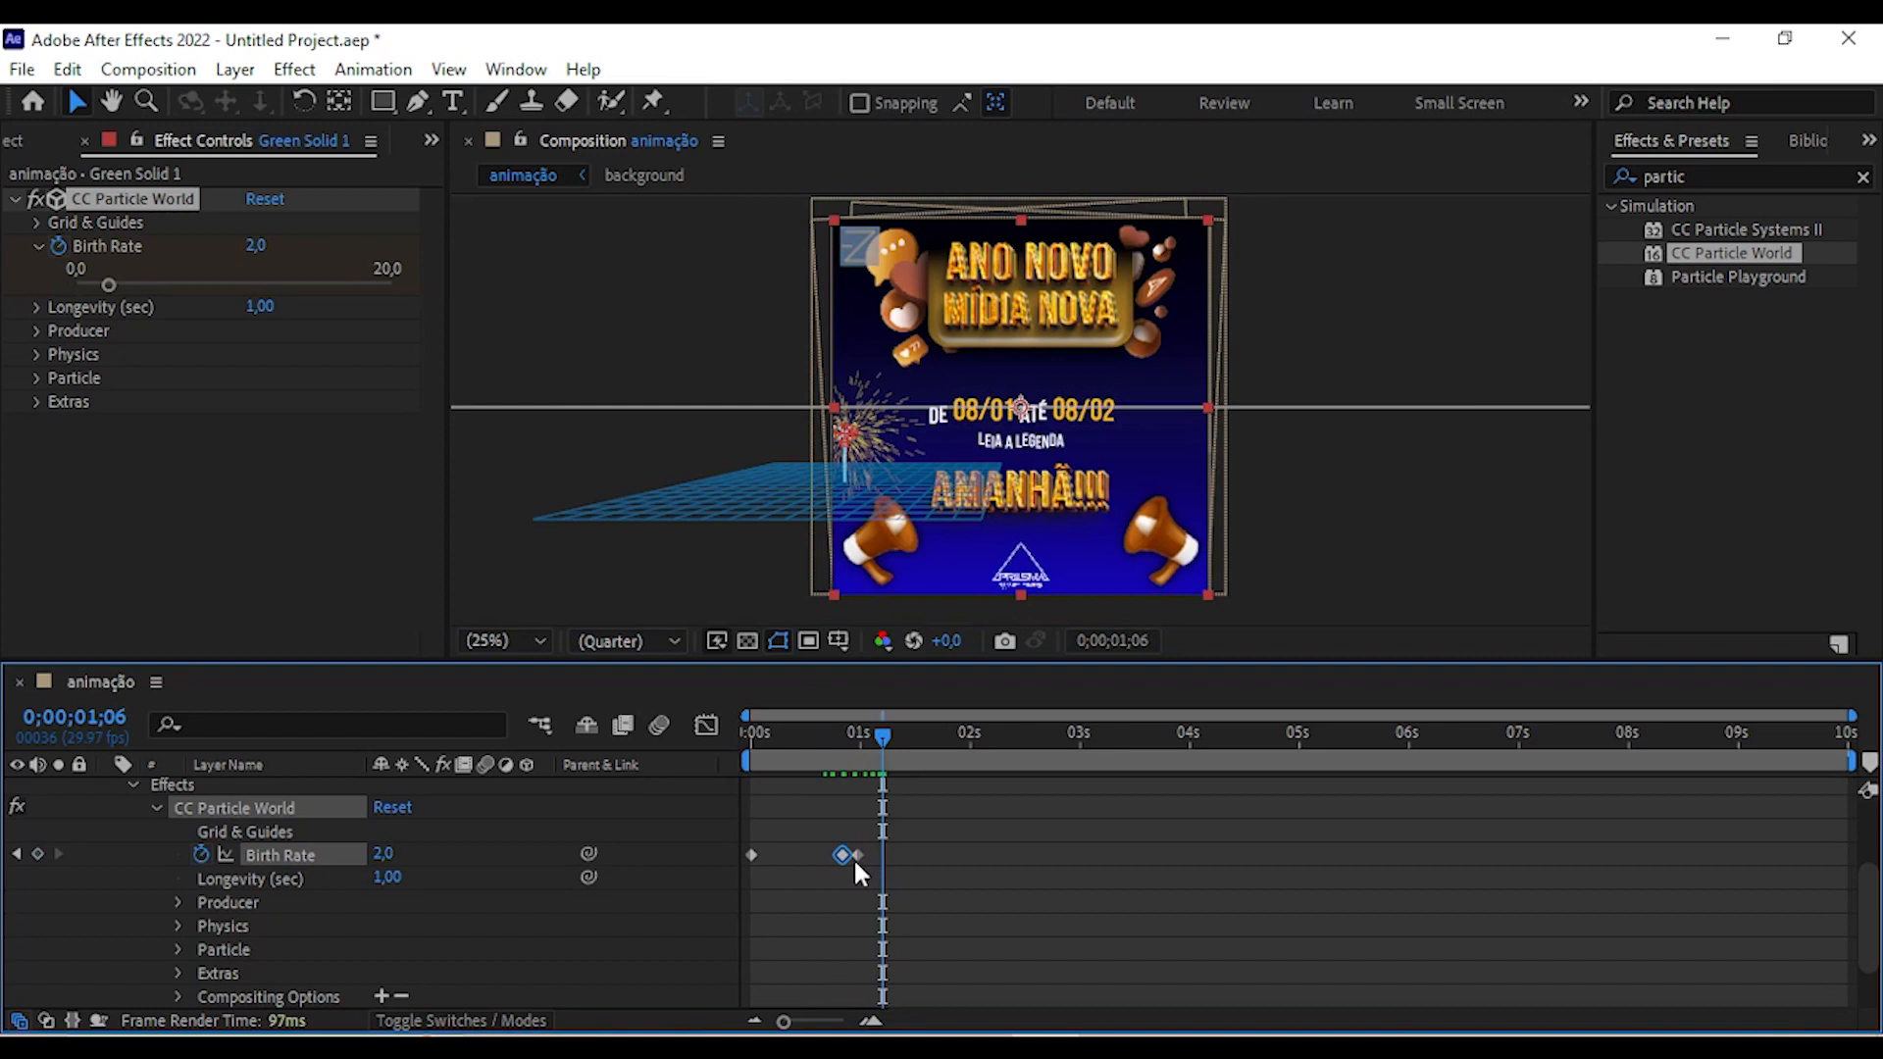
key(ctrl+v)
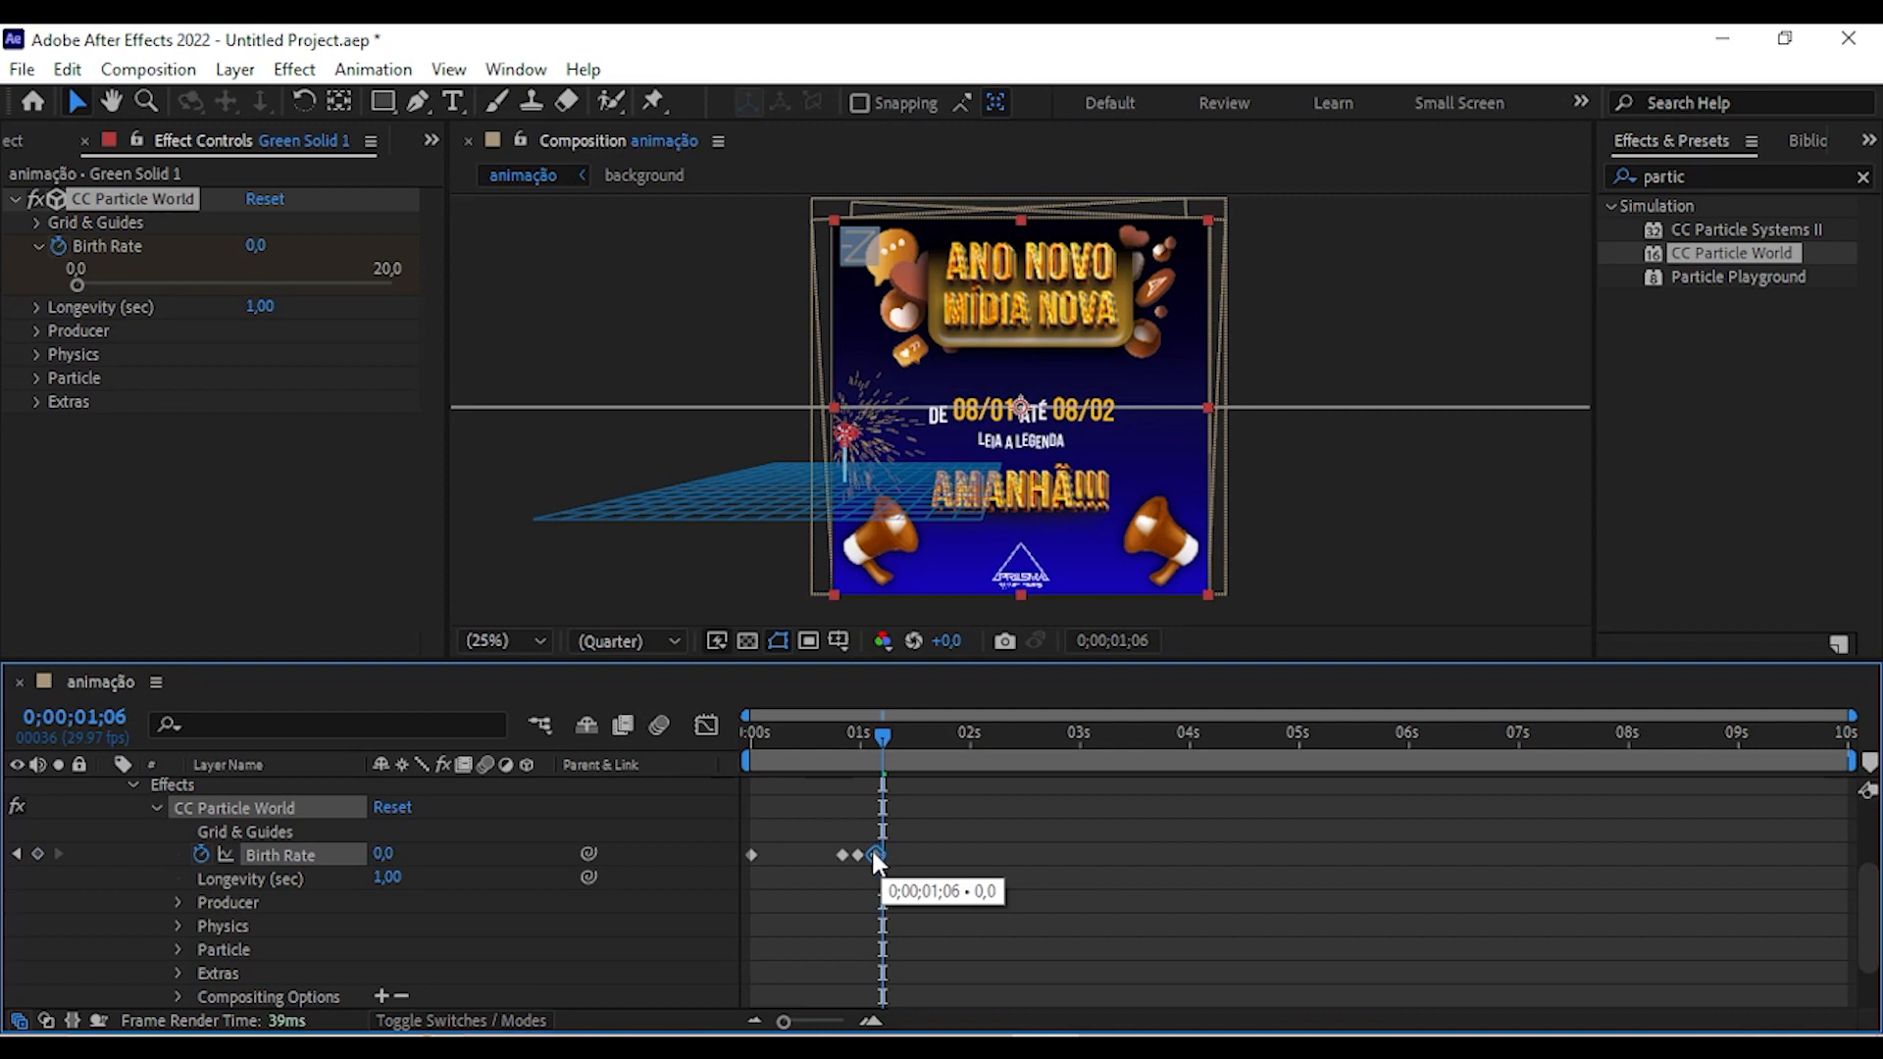
drag(880, 737, 850, 736)
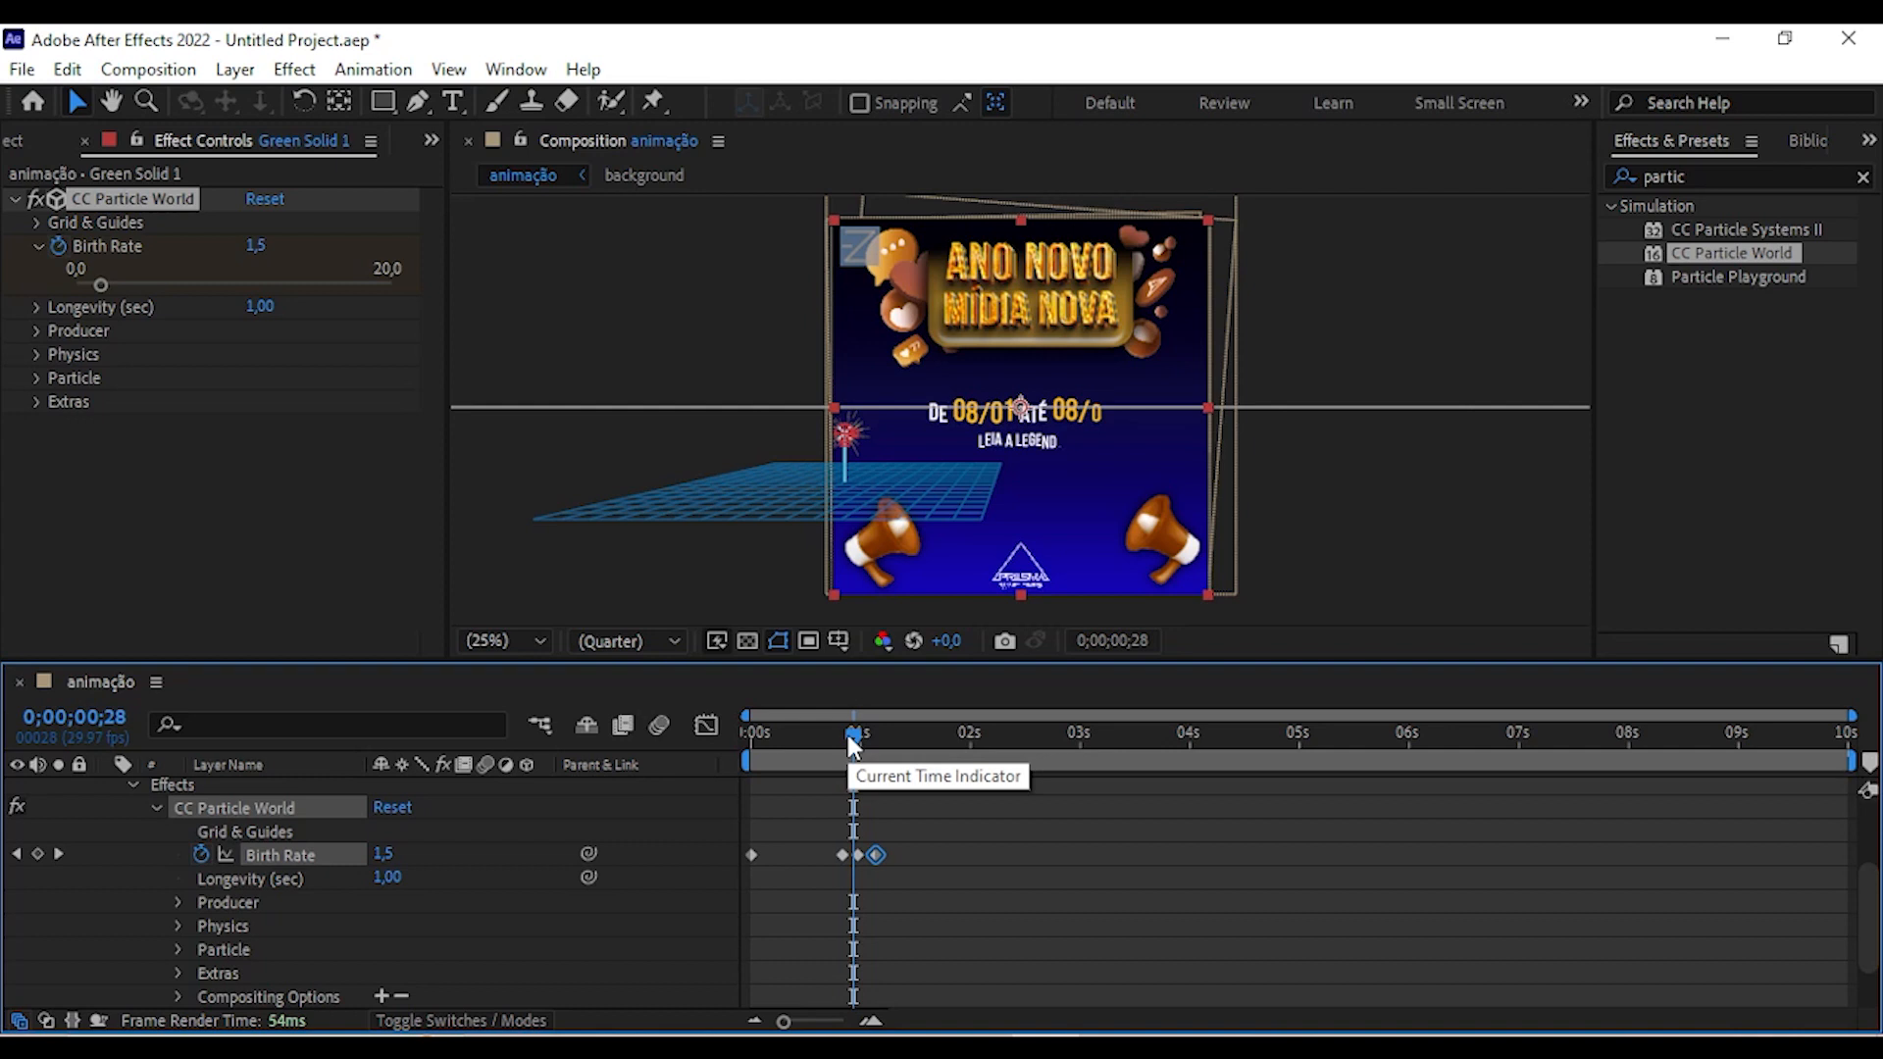
Duplicate the three-keyframe Birth Rate burst, centring copies at 2, 3 and 4 seconds, and preview the animation from the start.
drag(850, 736, 967, 736)
key(ctrl+v)
drag(1002, 850, 988, 854)
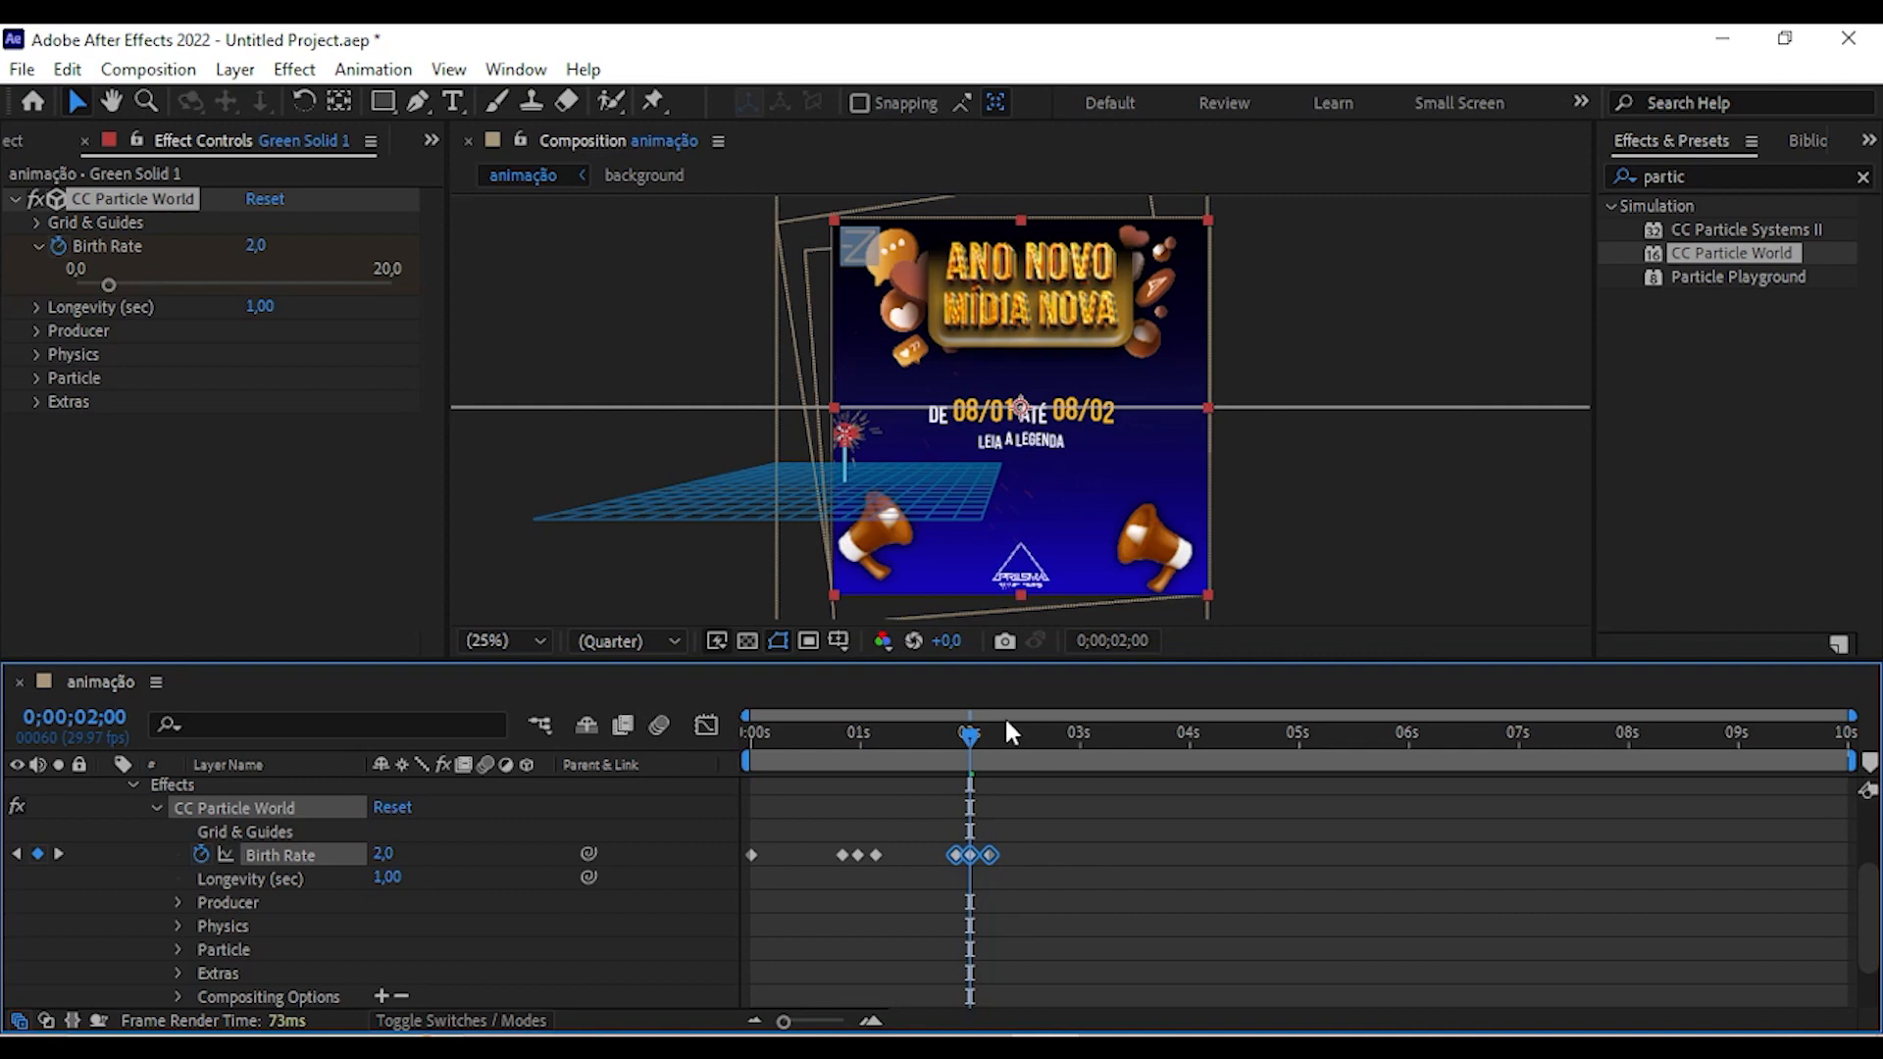
click(1079, 732)
key(ctrl+v)
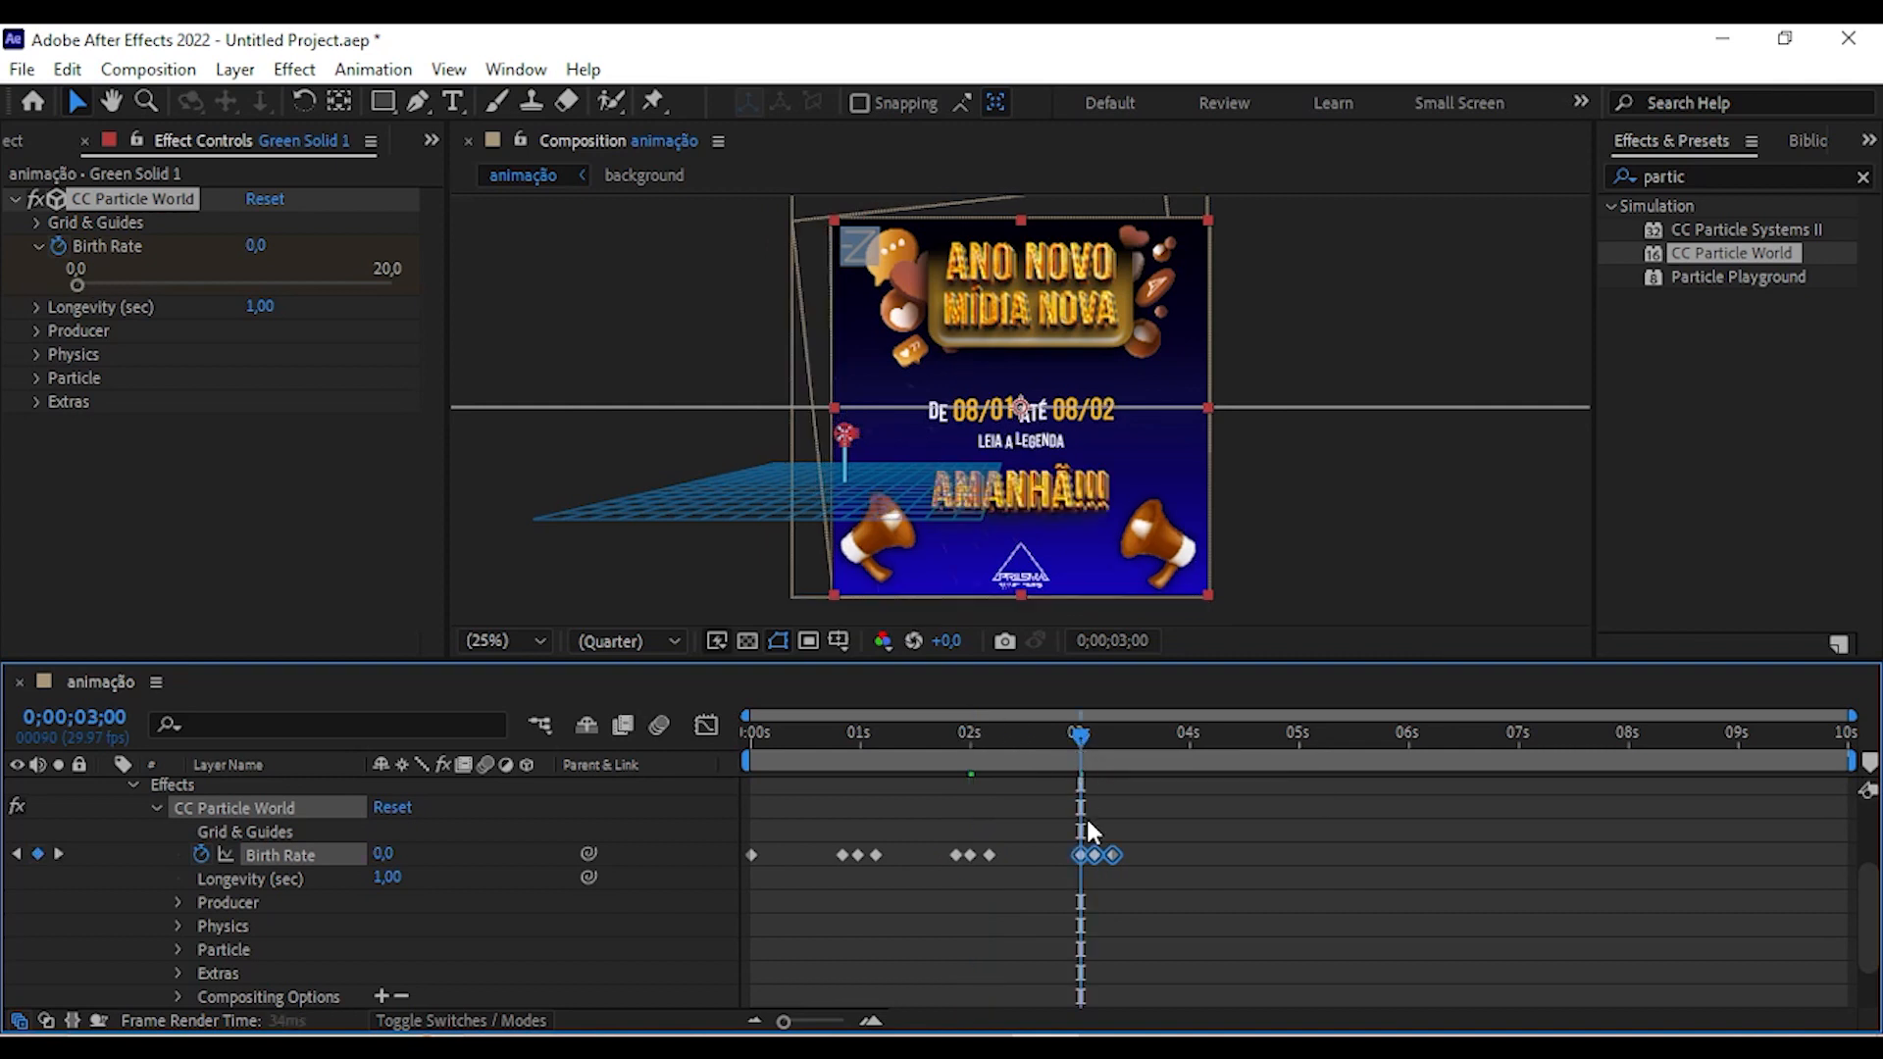
drag(1113, 852, 1098, 855)
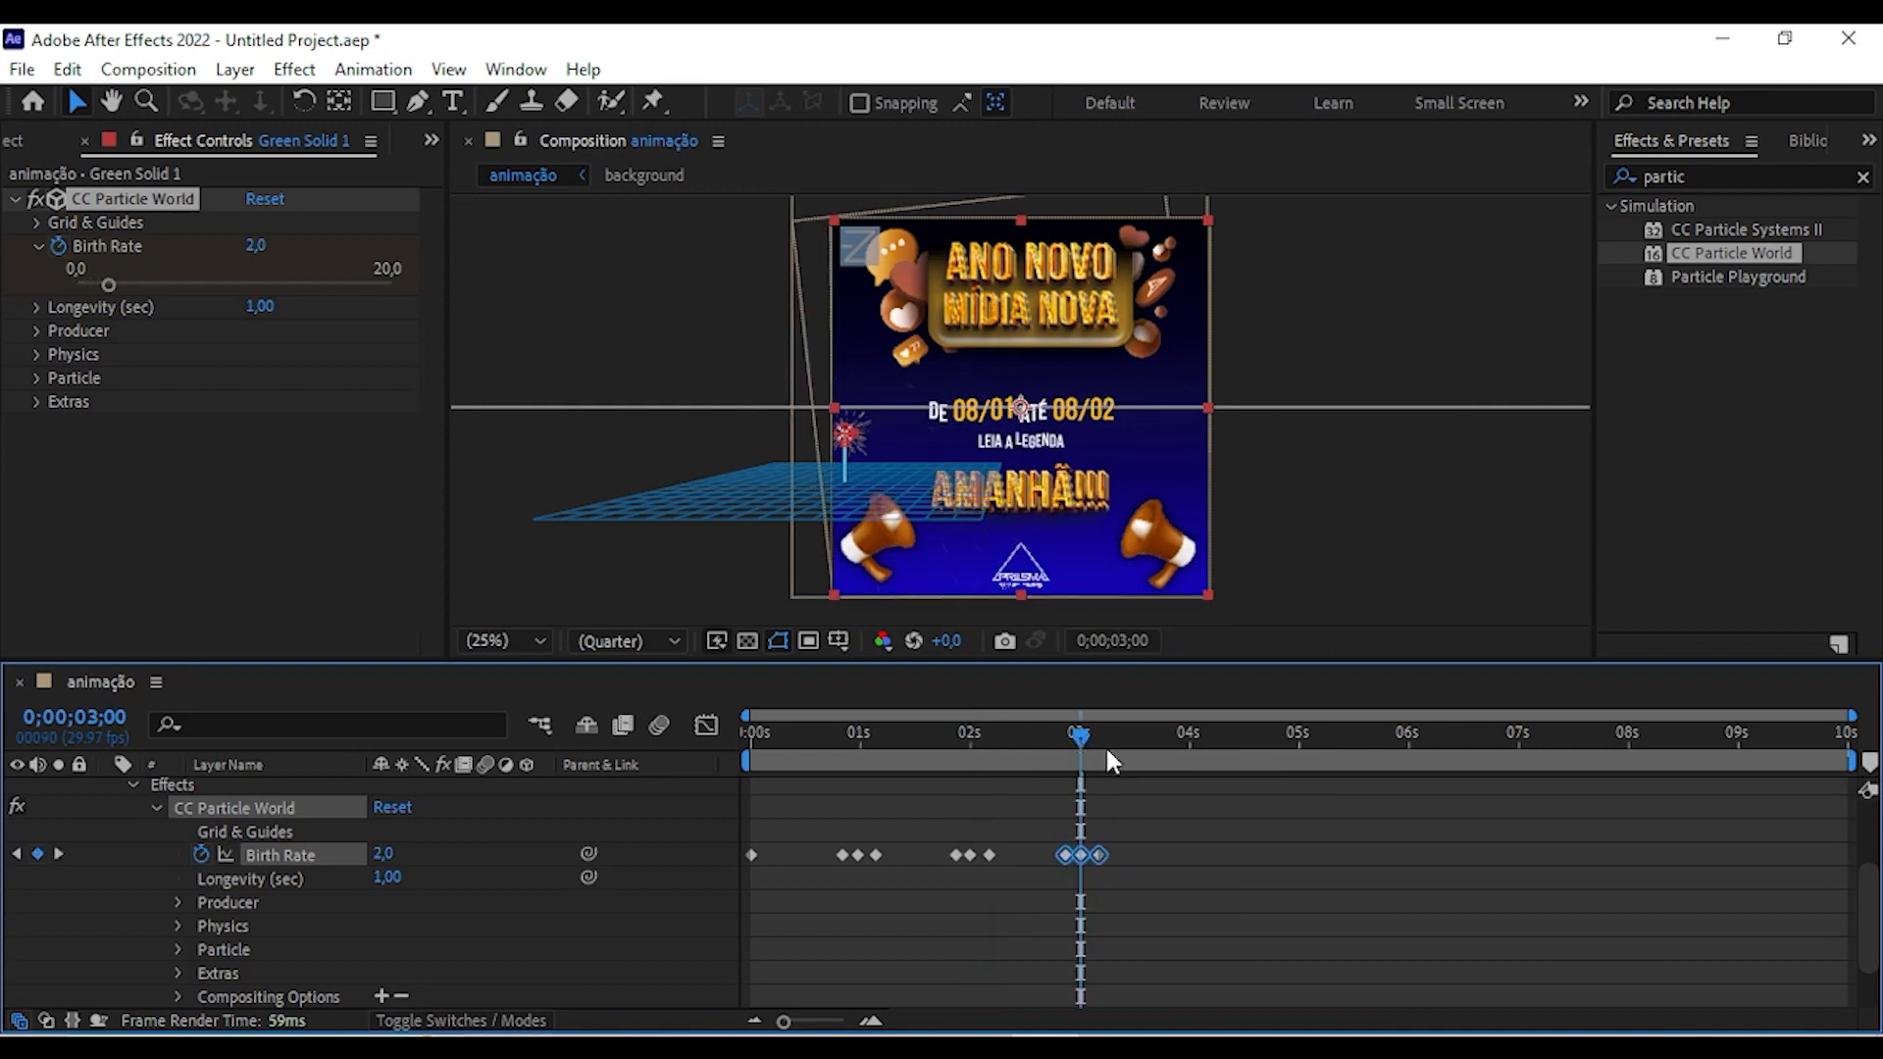
click(1190, 734)
key(ctrl+v)
drag(1222, 852, 1208, 854)
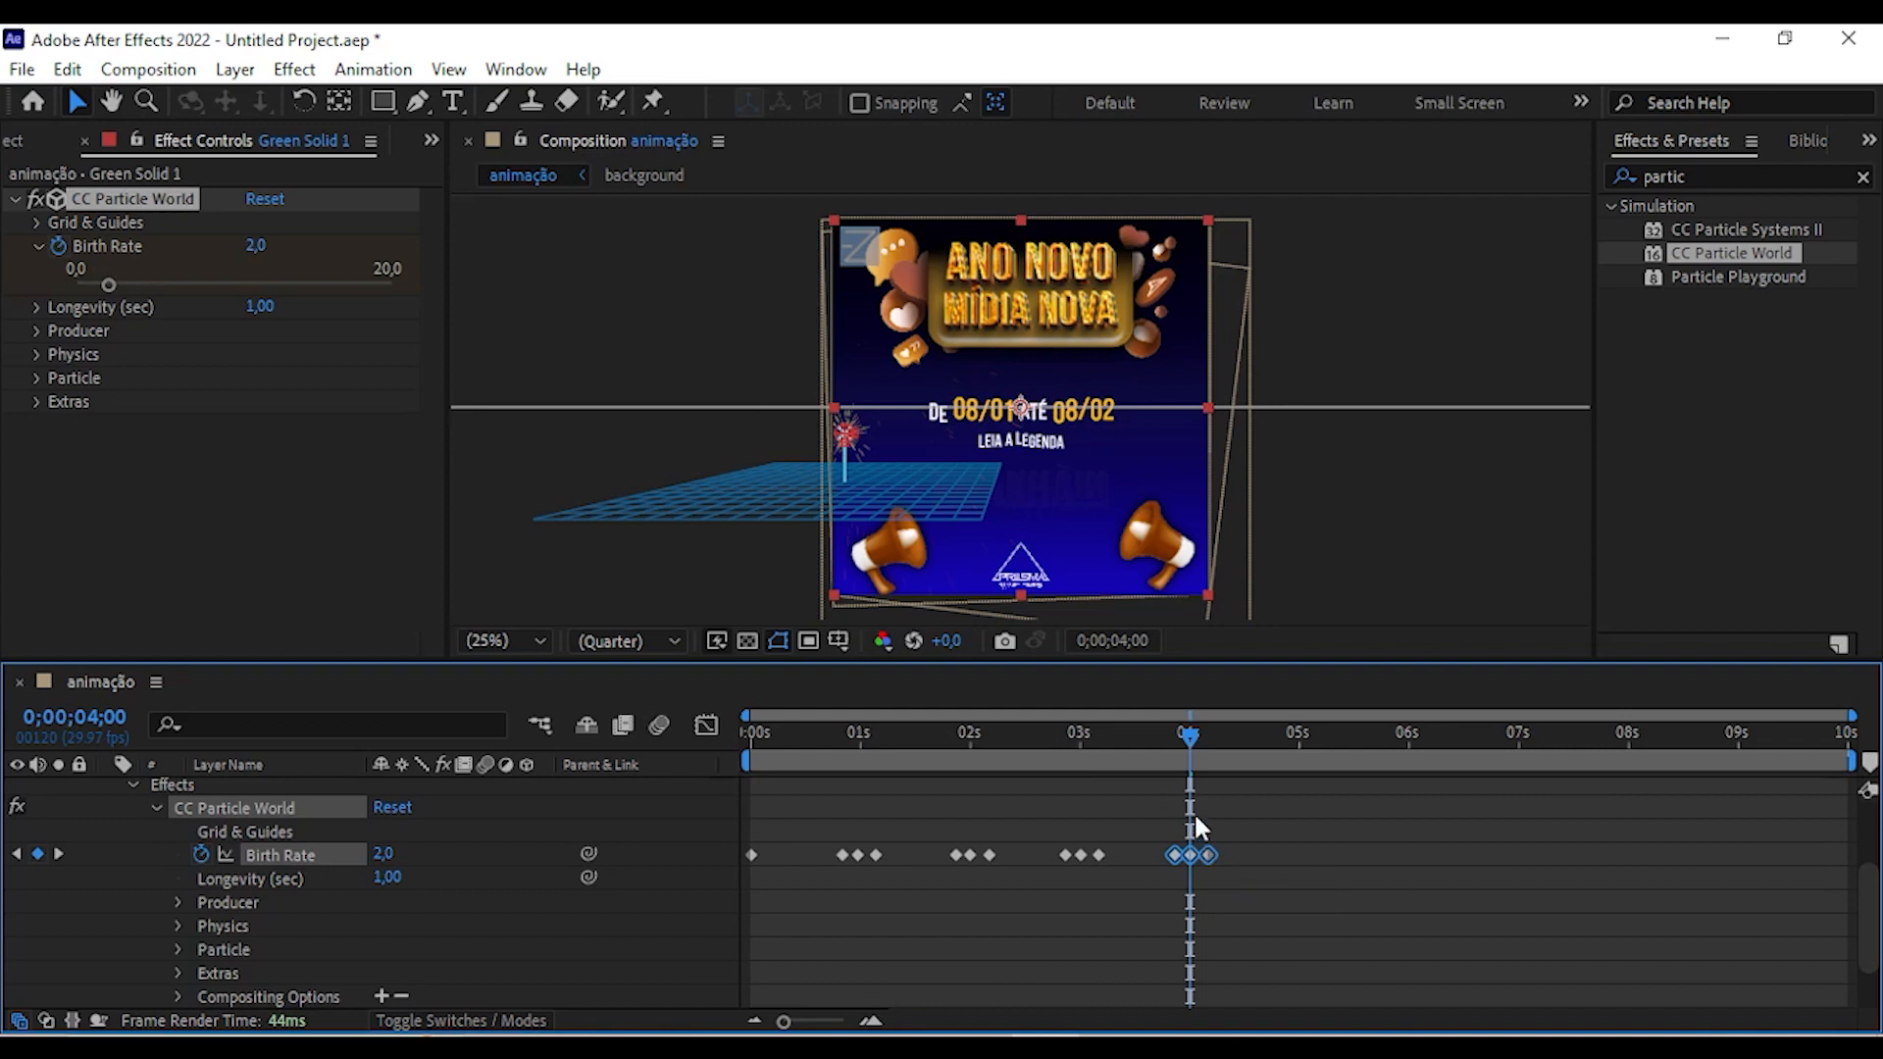
drag(1191, 731, 586, 733)
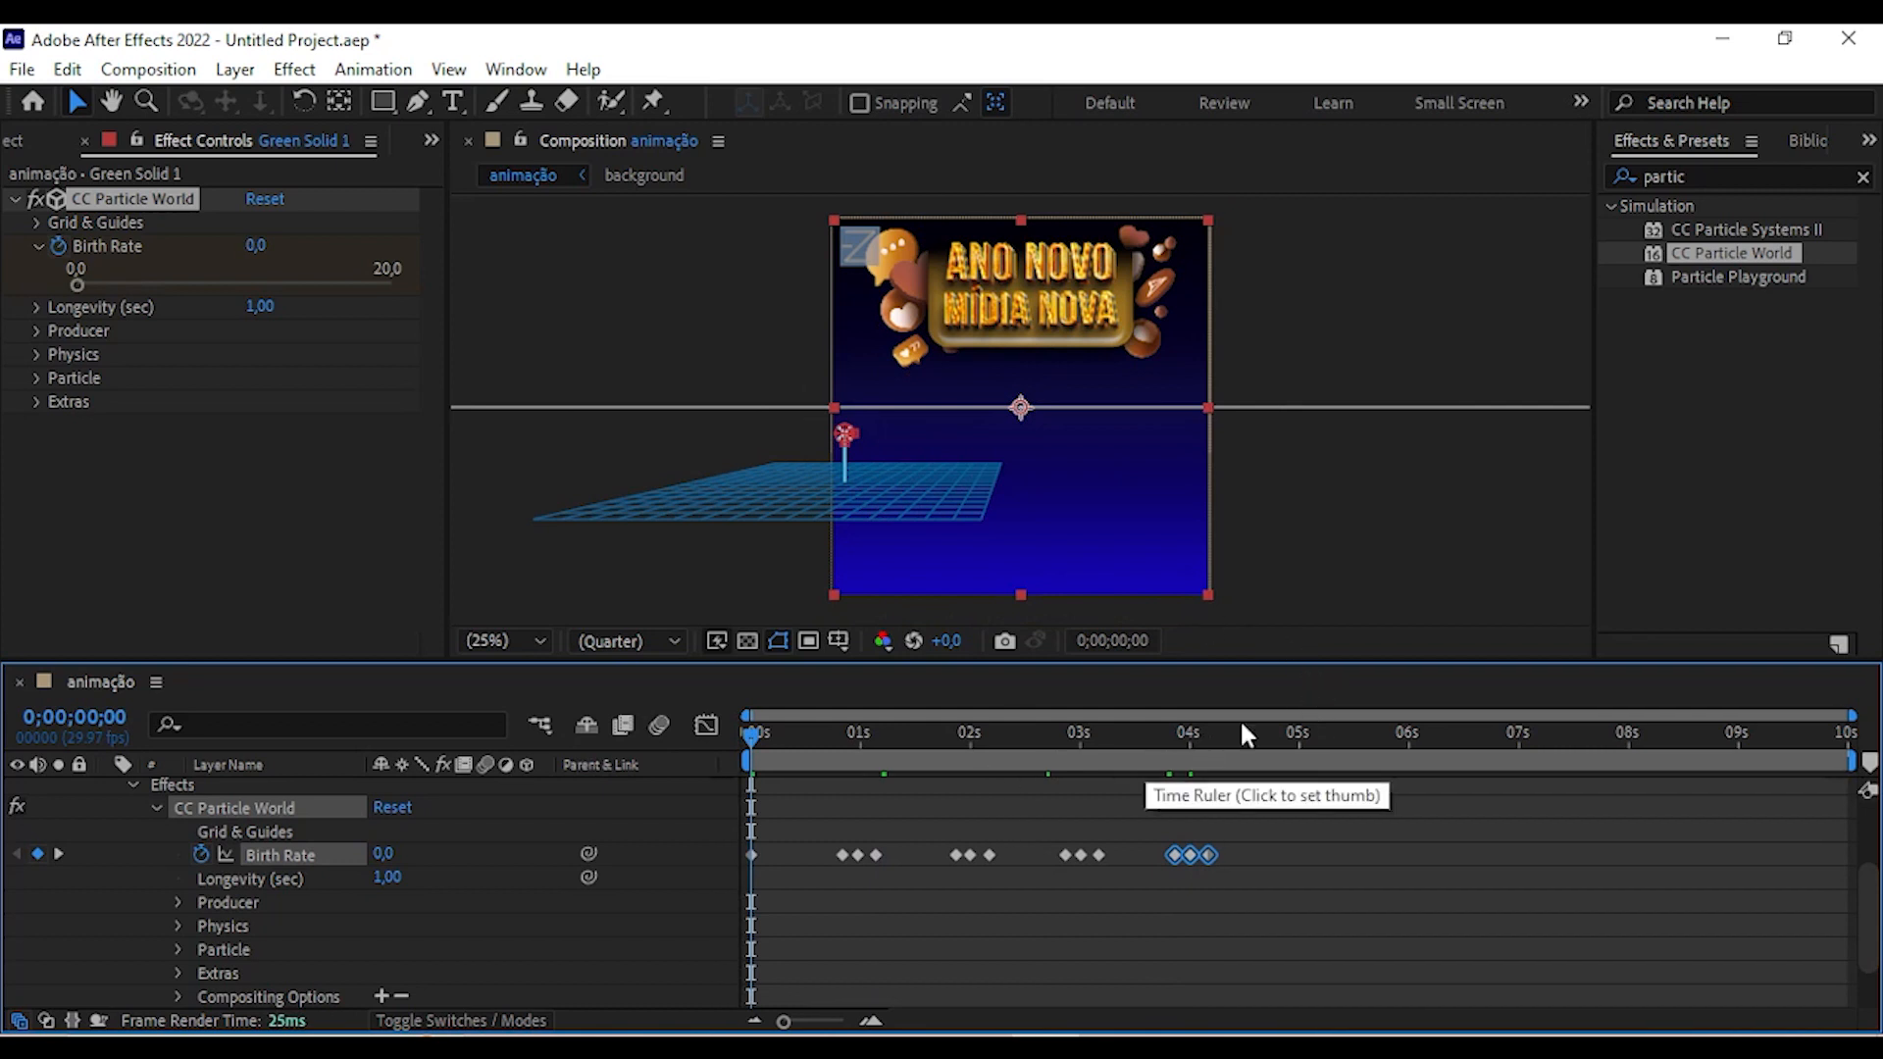
key(space)
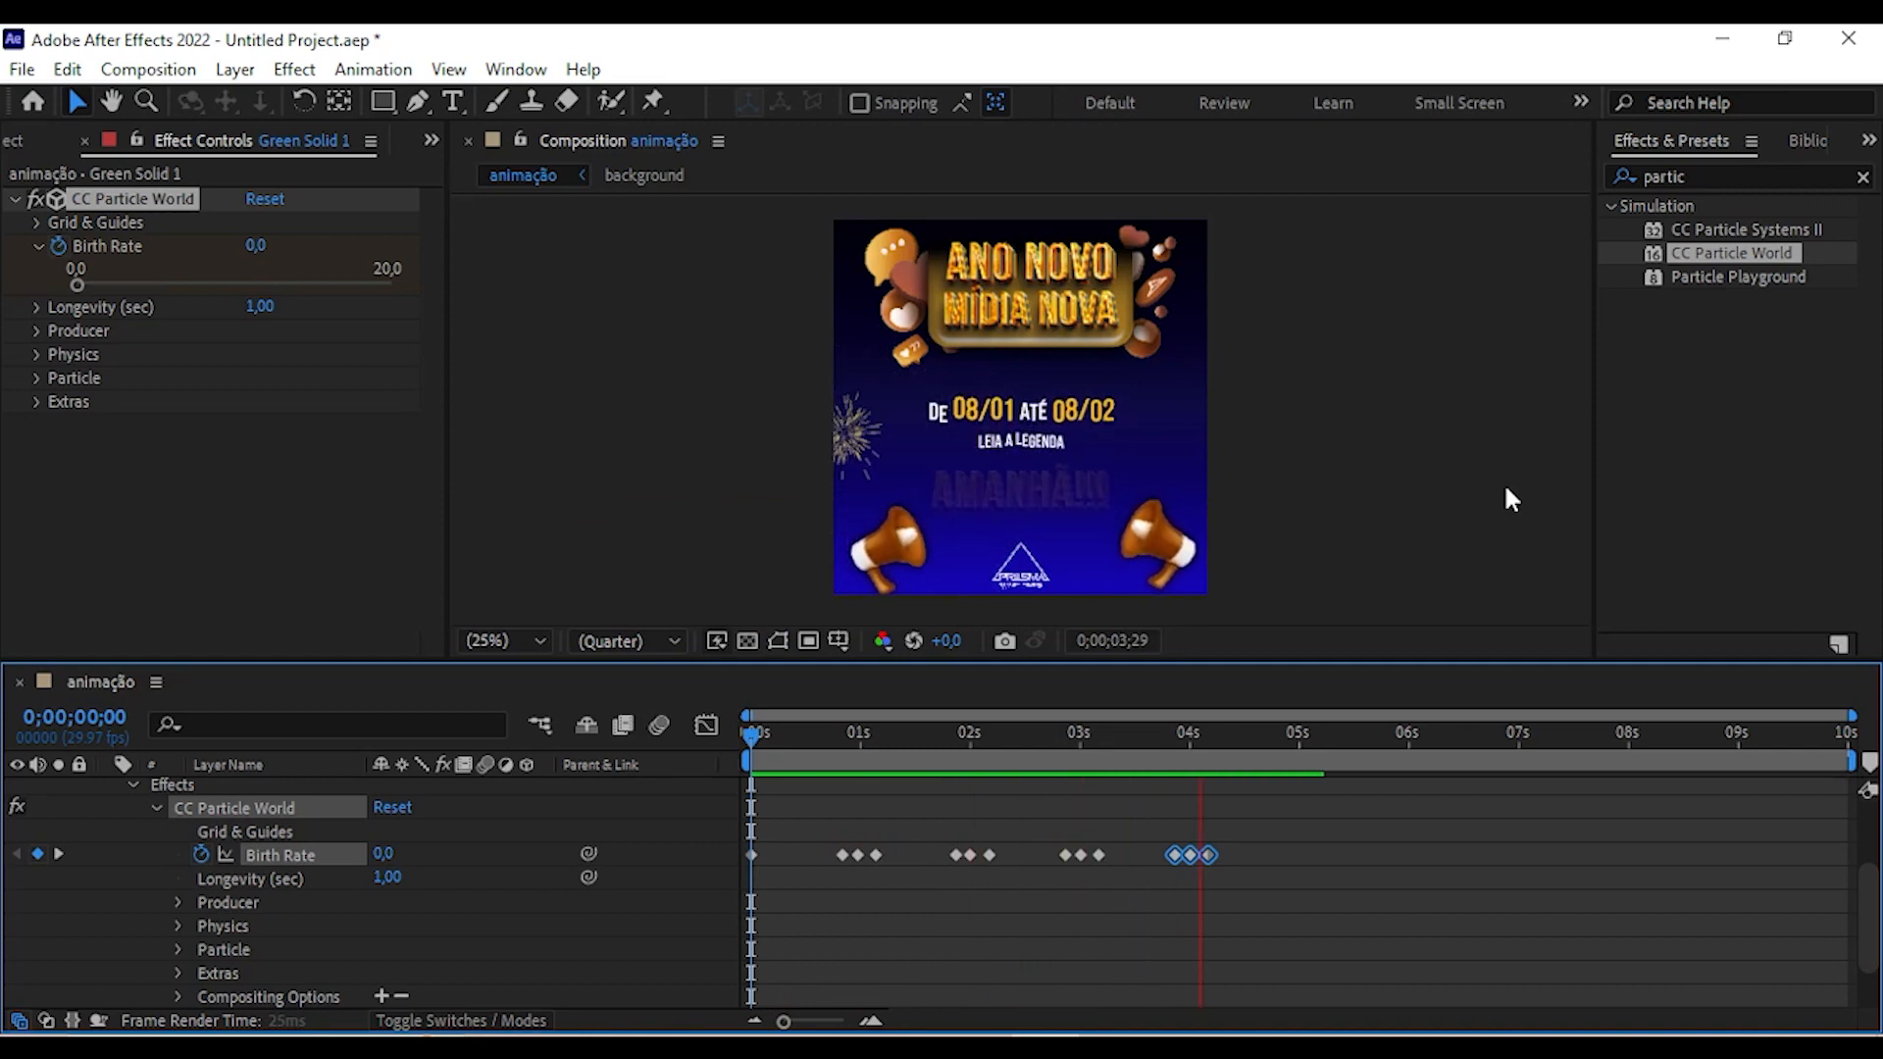
Create a second green solid layer in the animação composition.
right_click(290, 965)
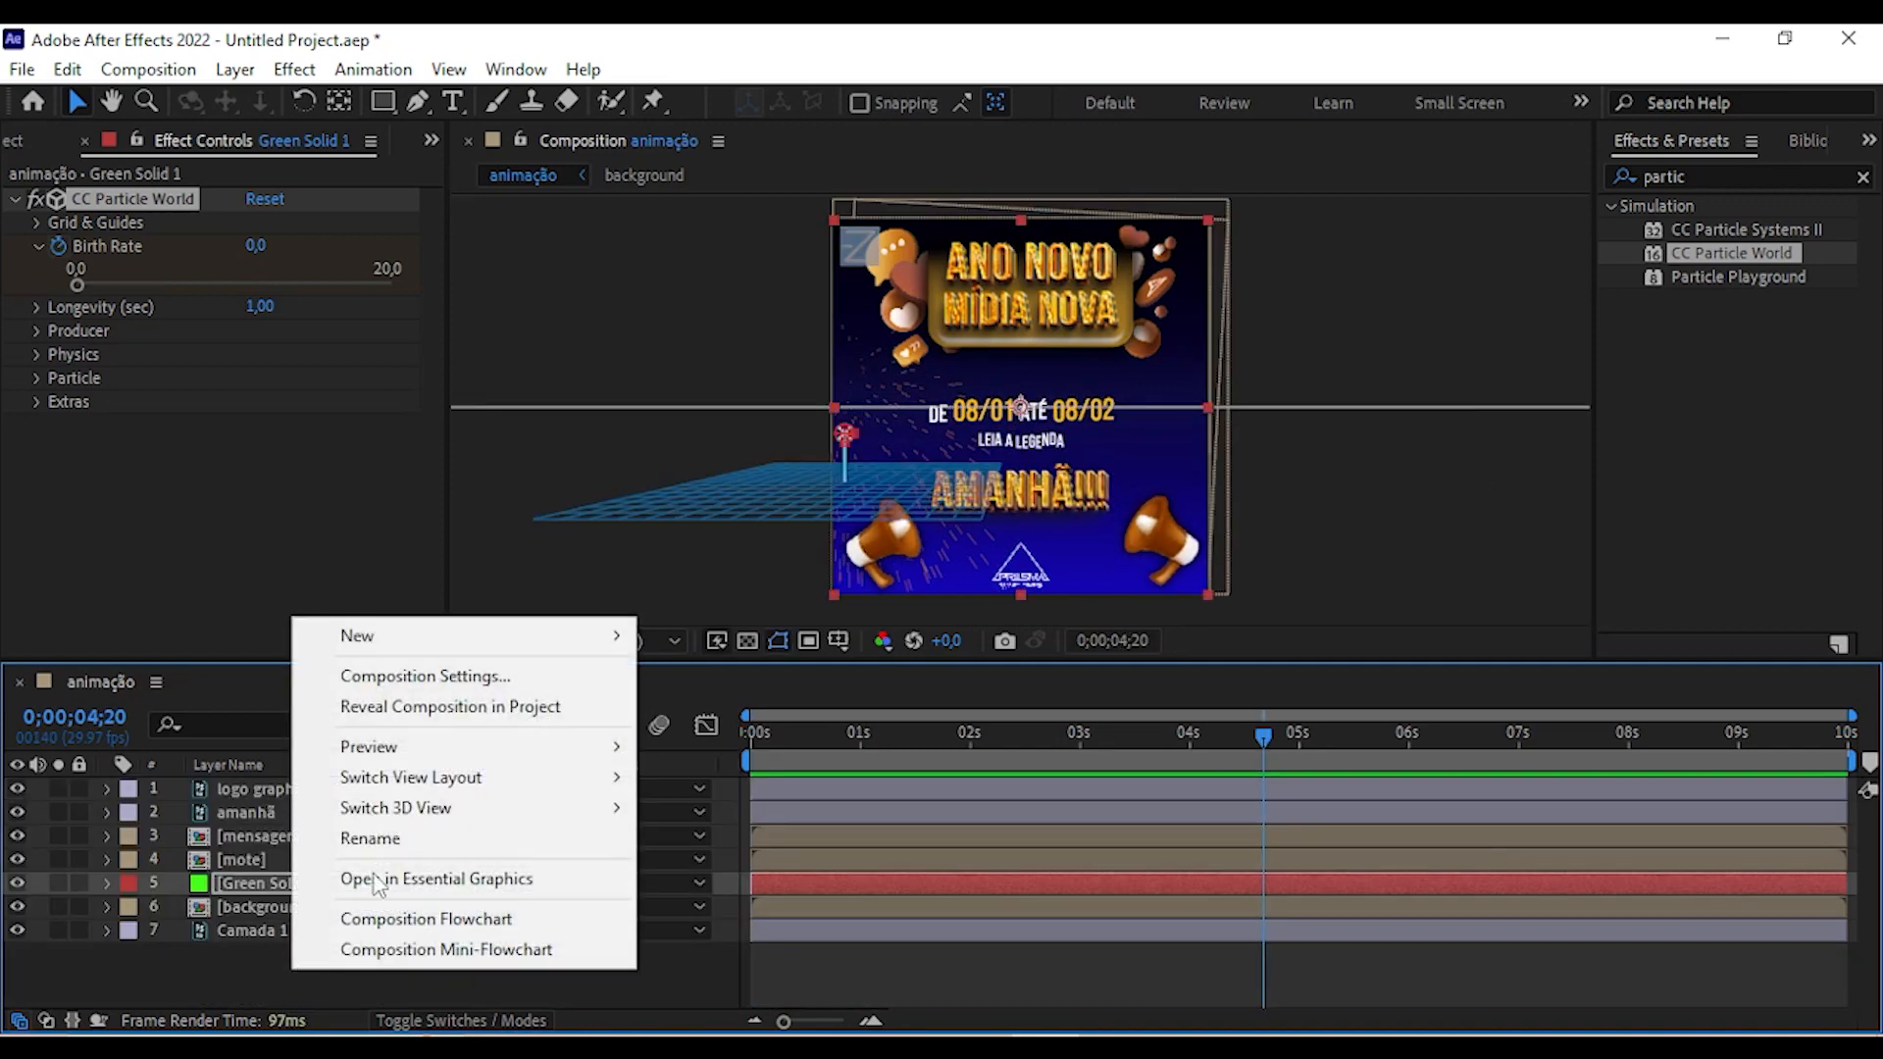
mouse_move(427, 643)
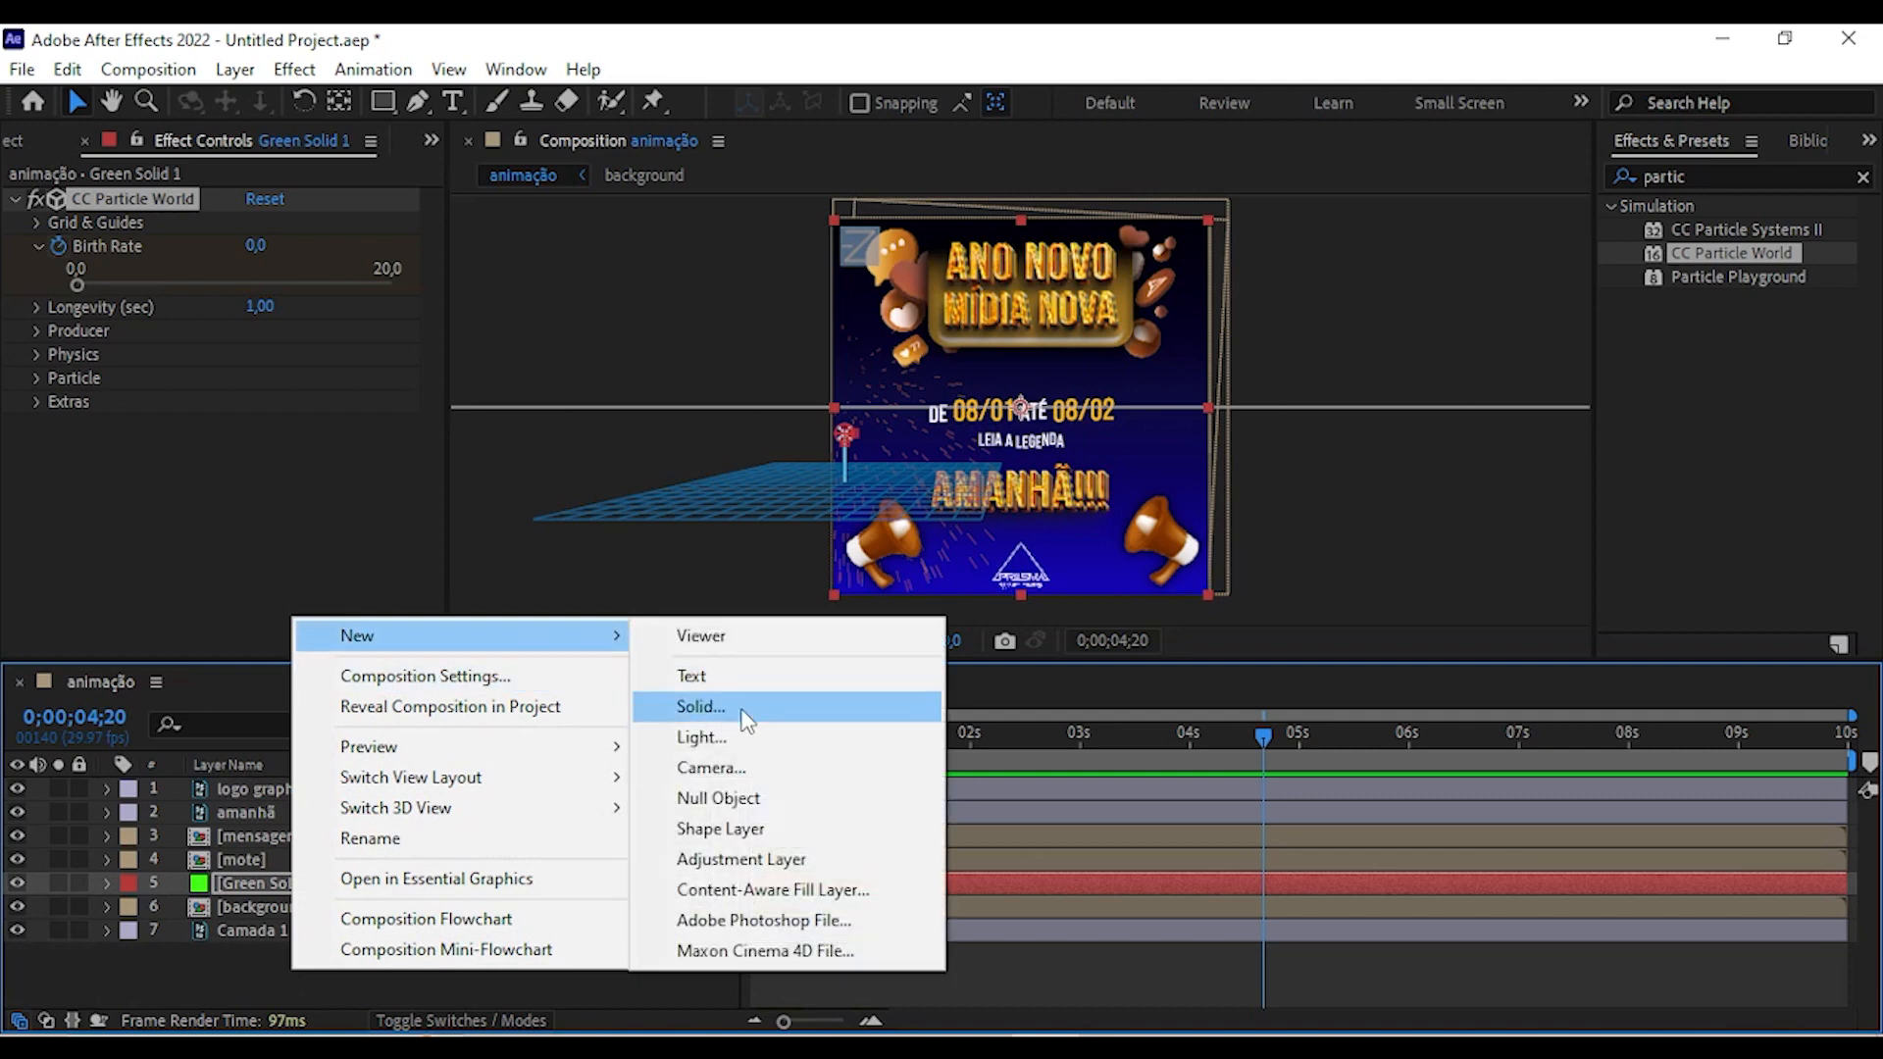
click(739, 704)
click(1048, 782)
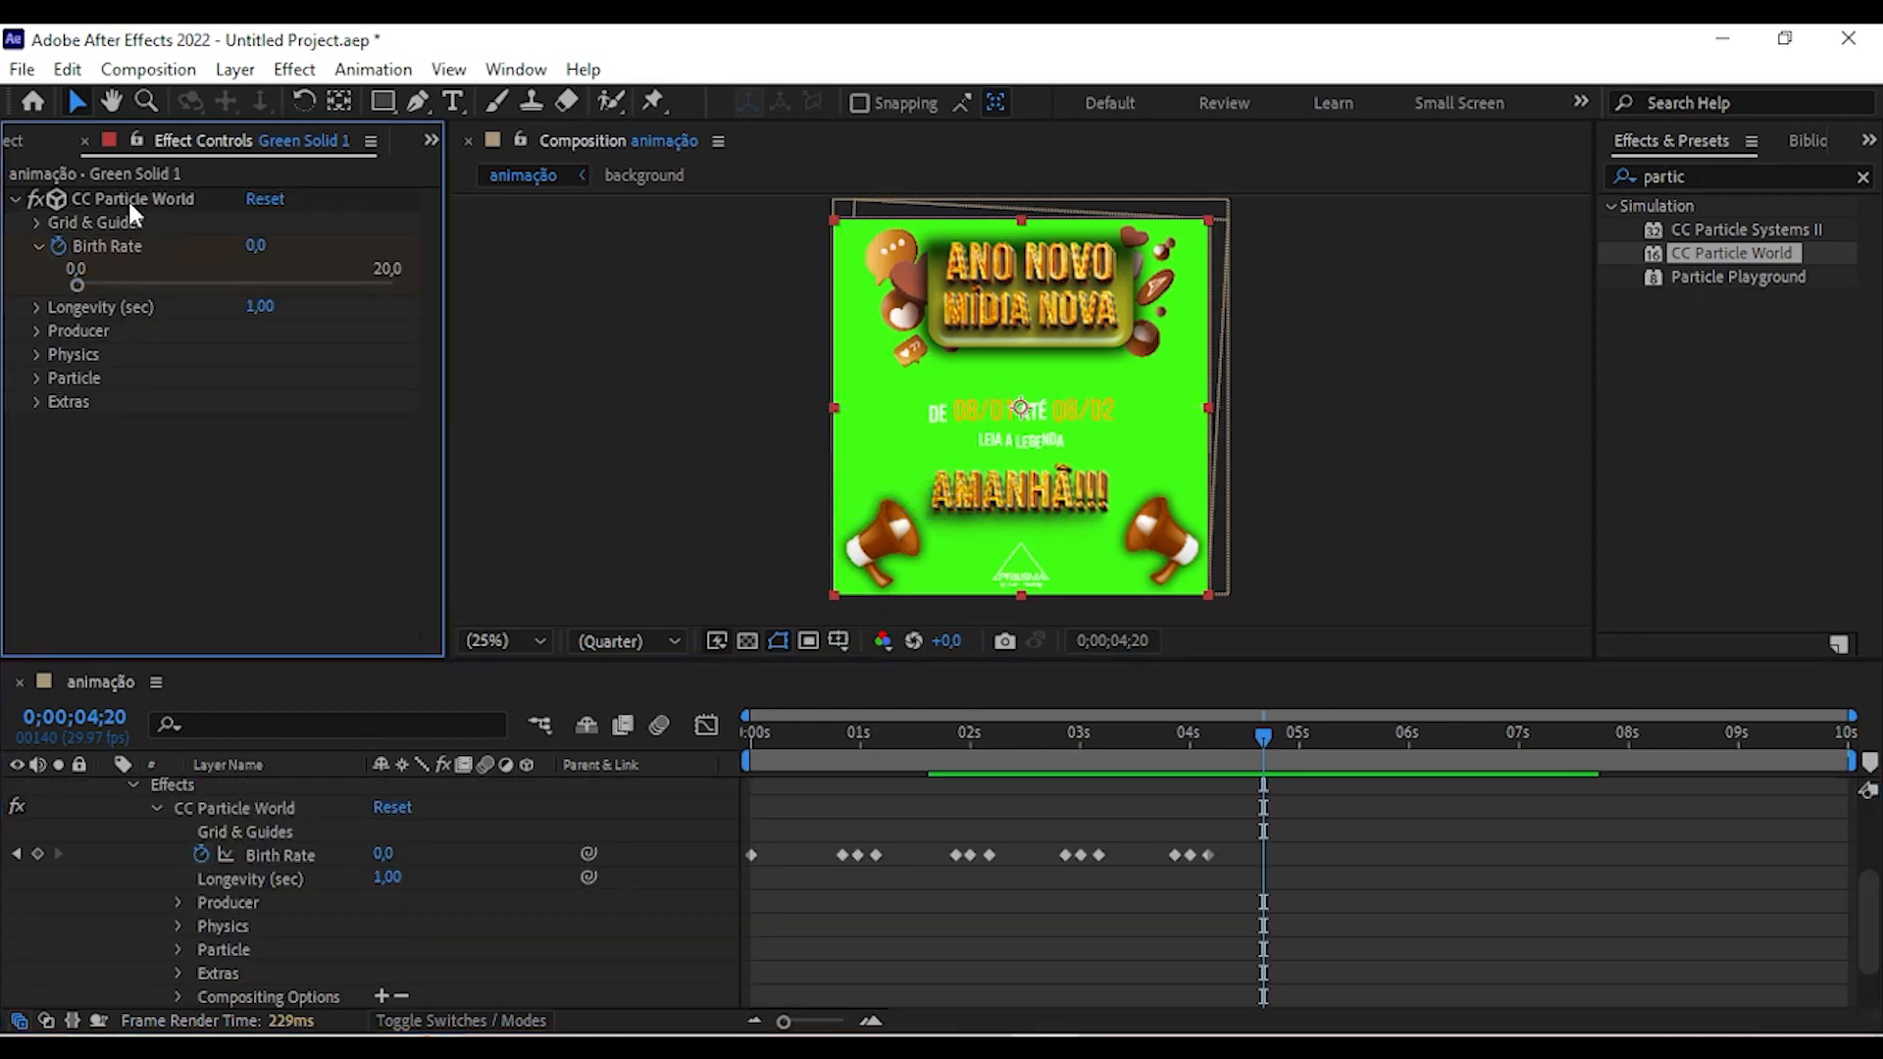
Copy the CC Particle World effect from Green Solid 1 onto the new solid and compare both layers' keyframes in the timeline.
right_click(126, 197)
click(55, 515)
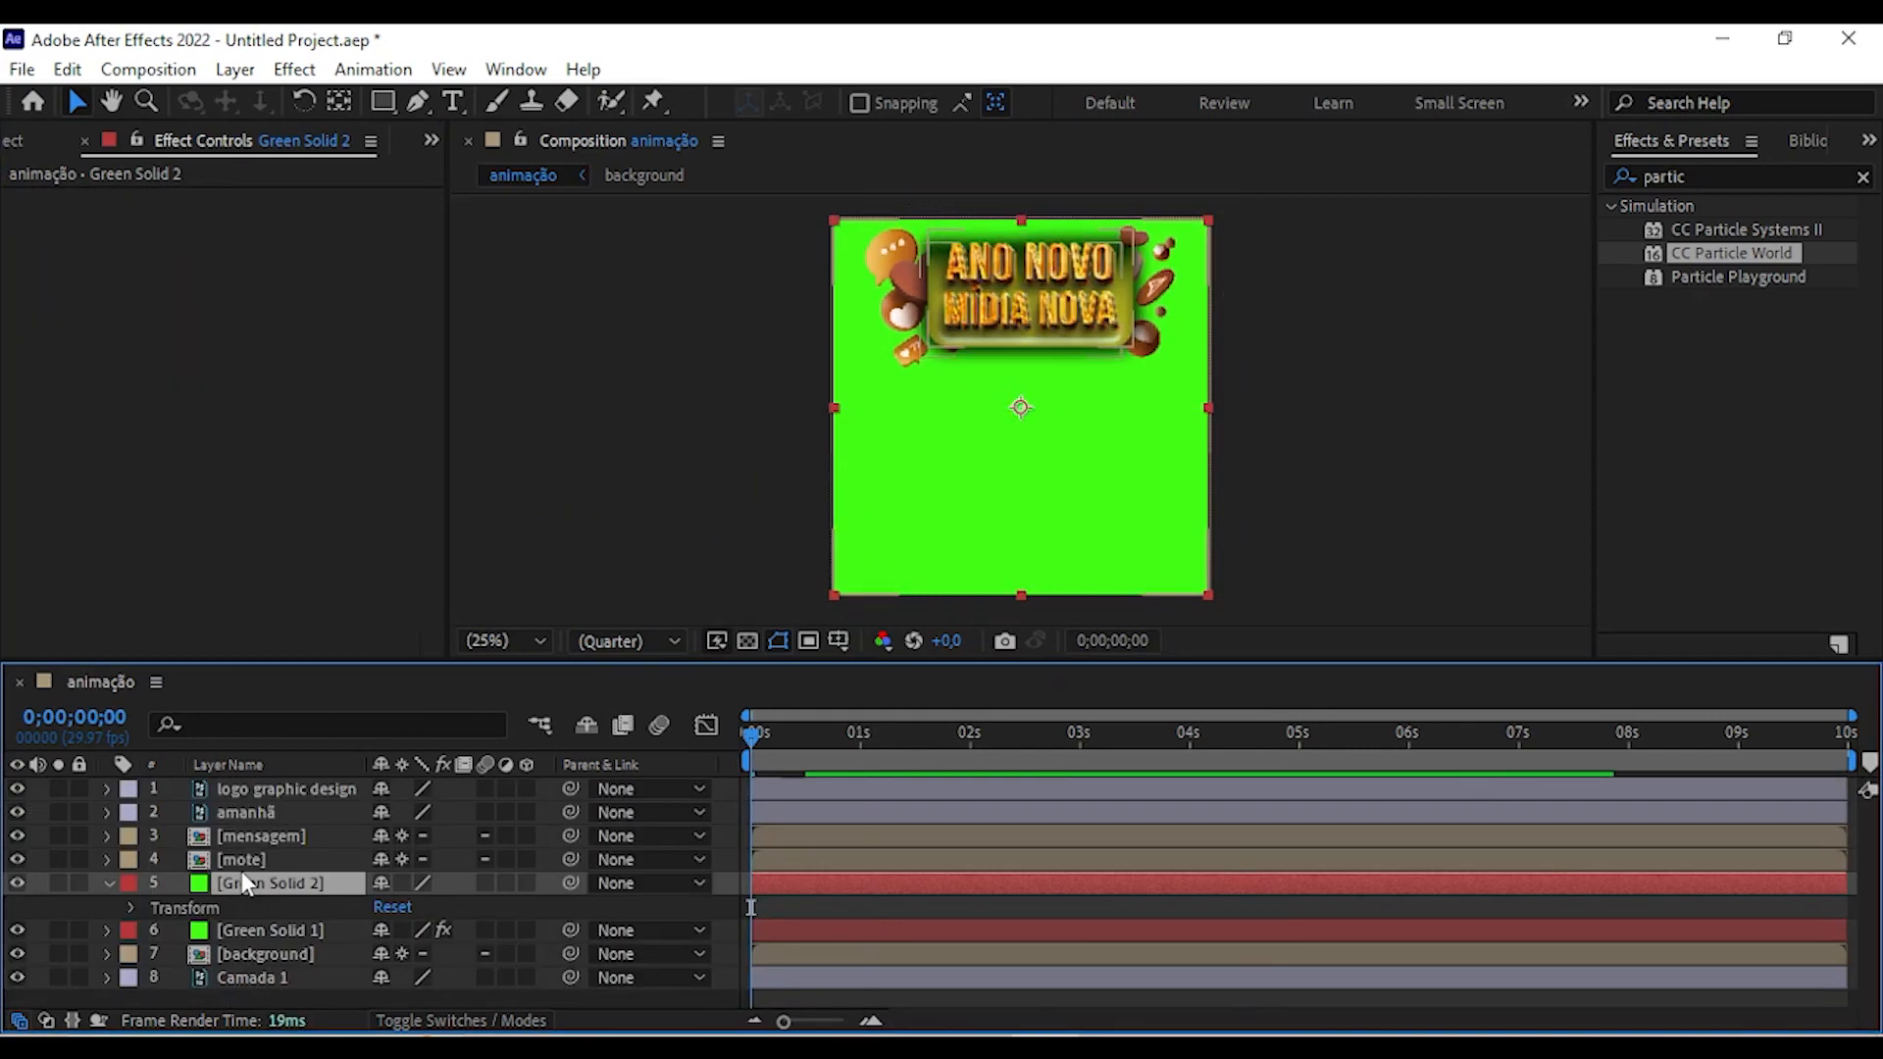
key(ctrl+v)
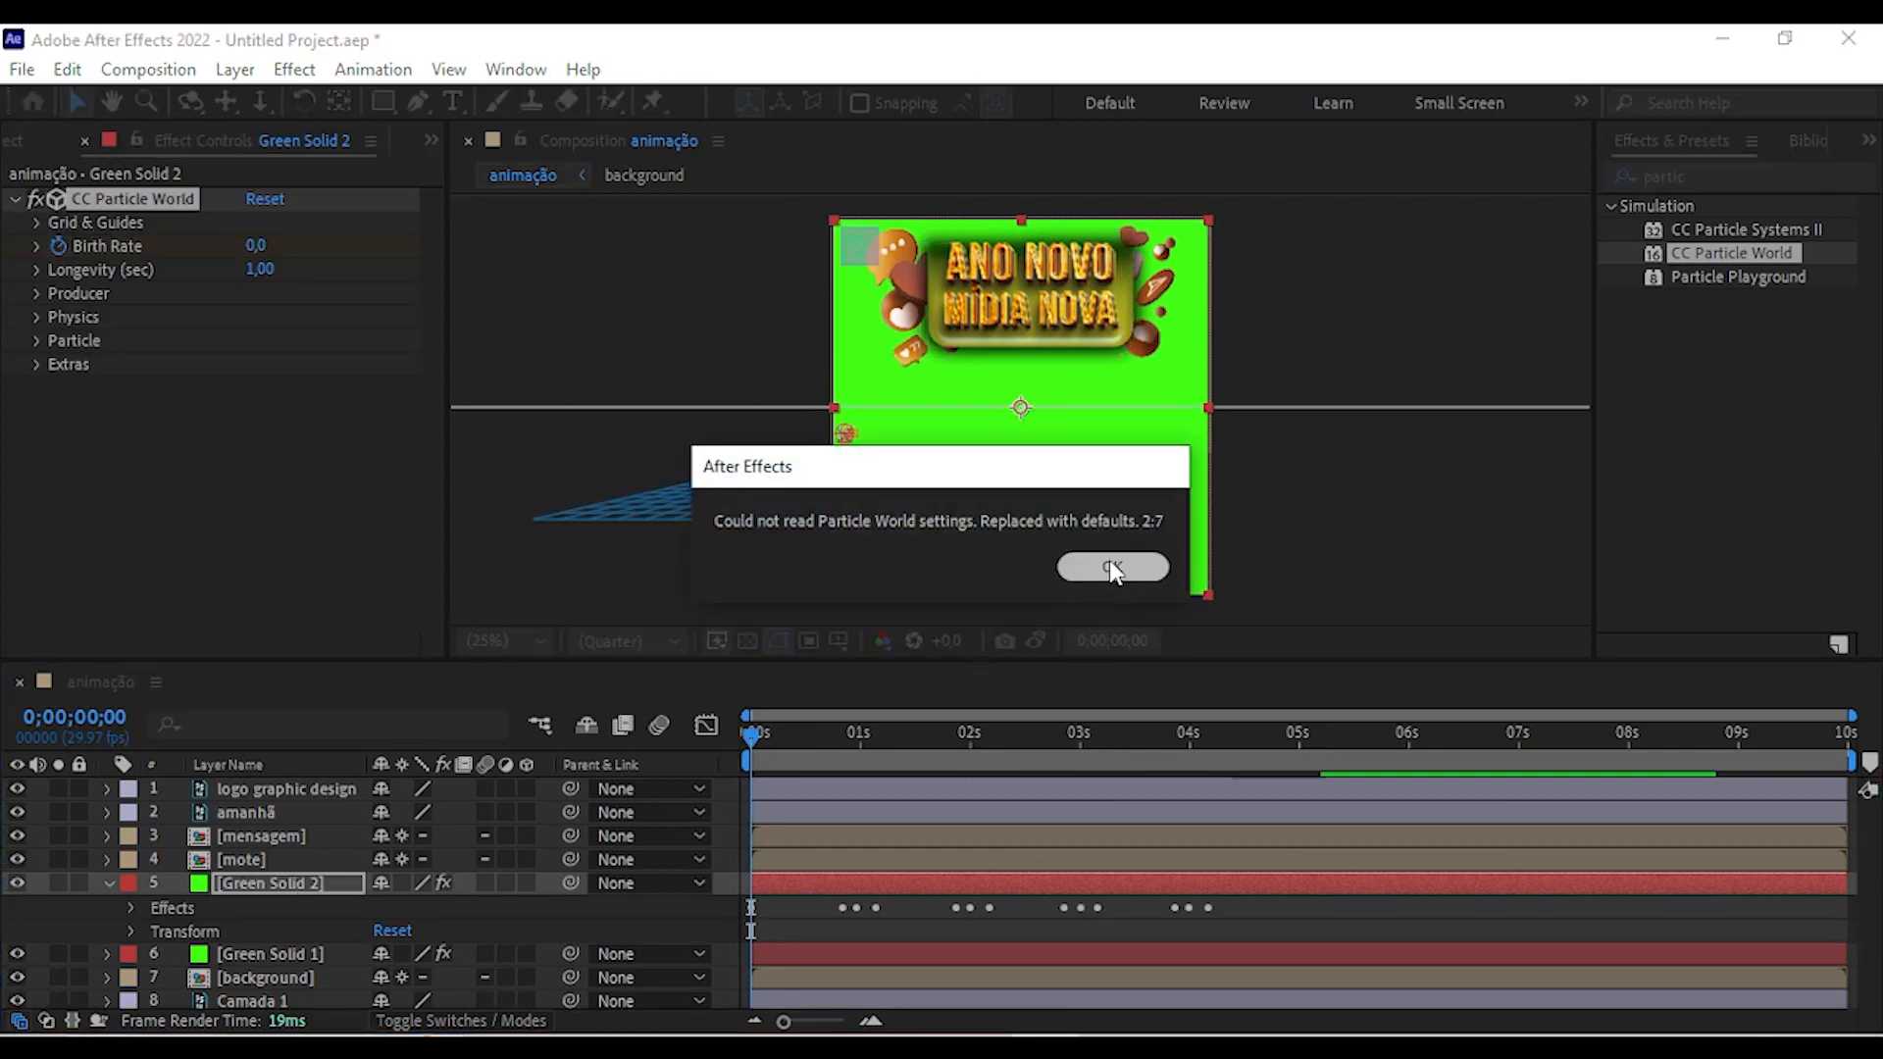
click(1111, 567)
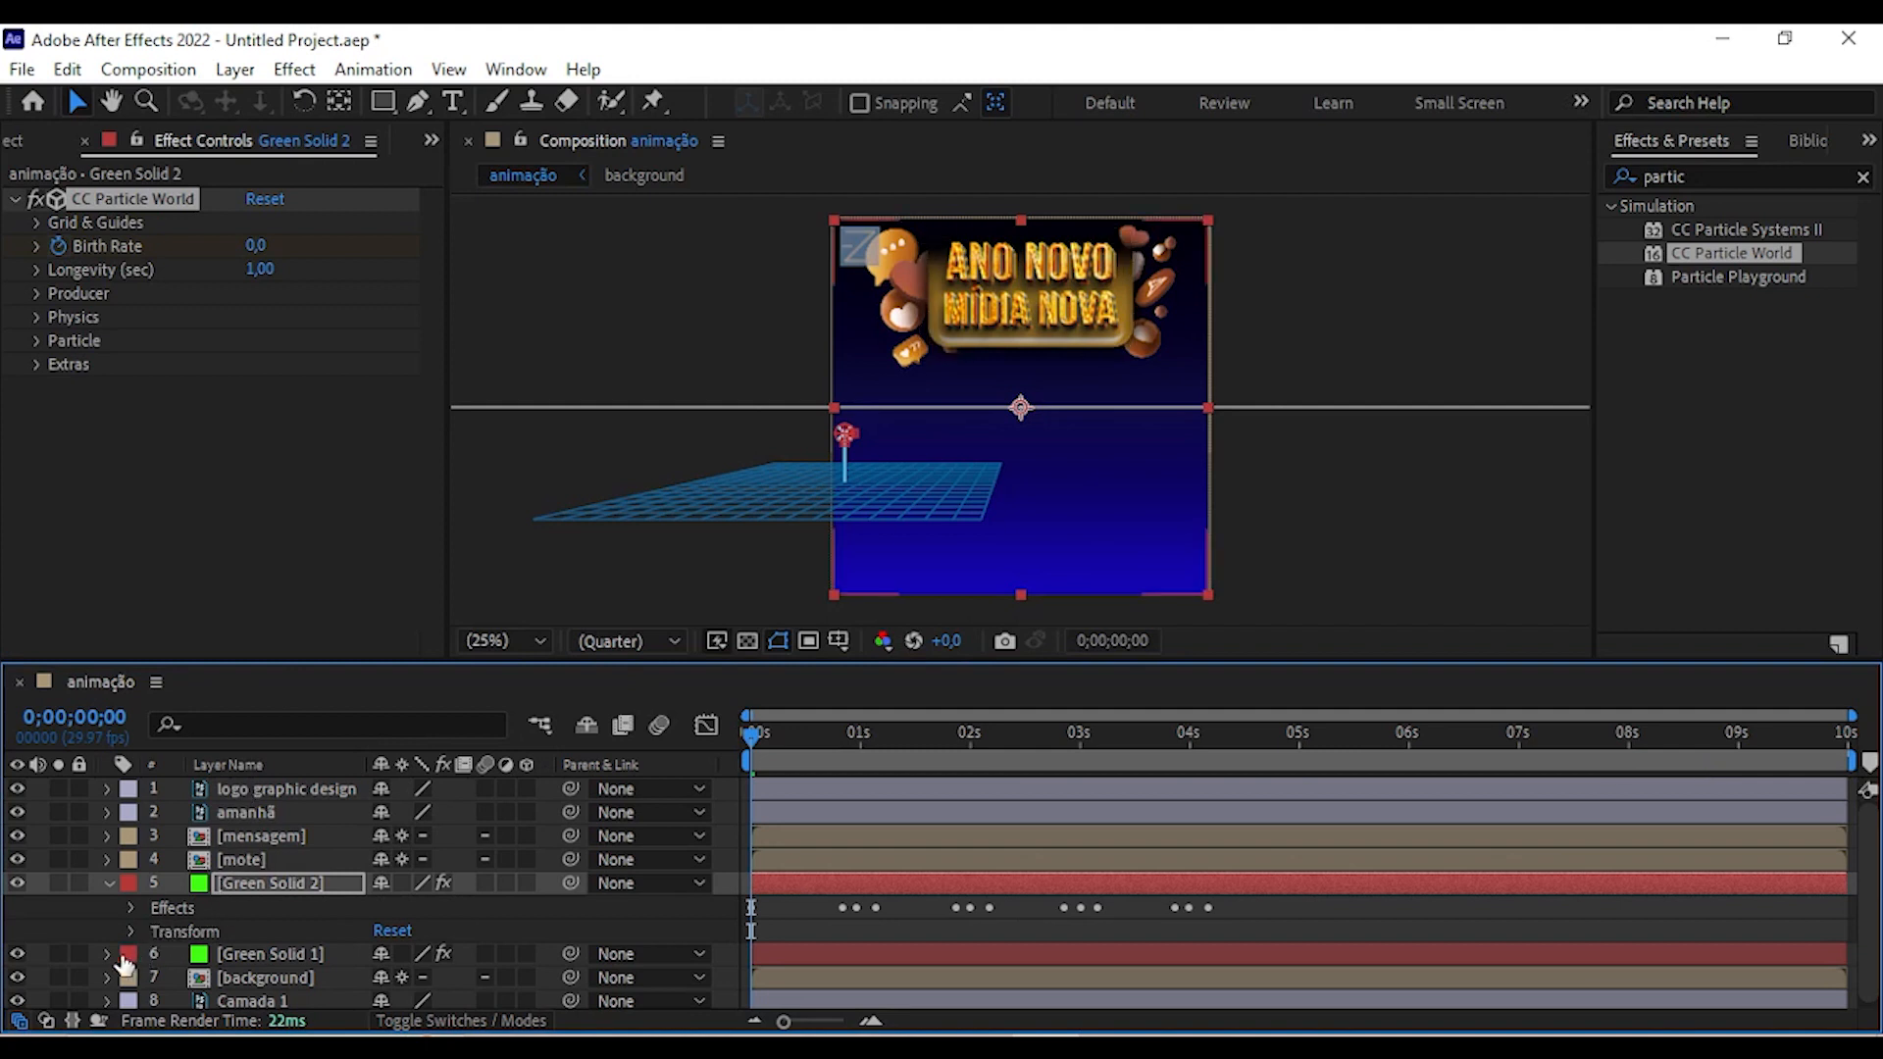
click(107, 954)
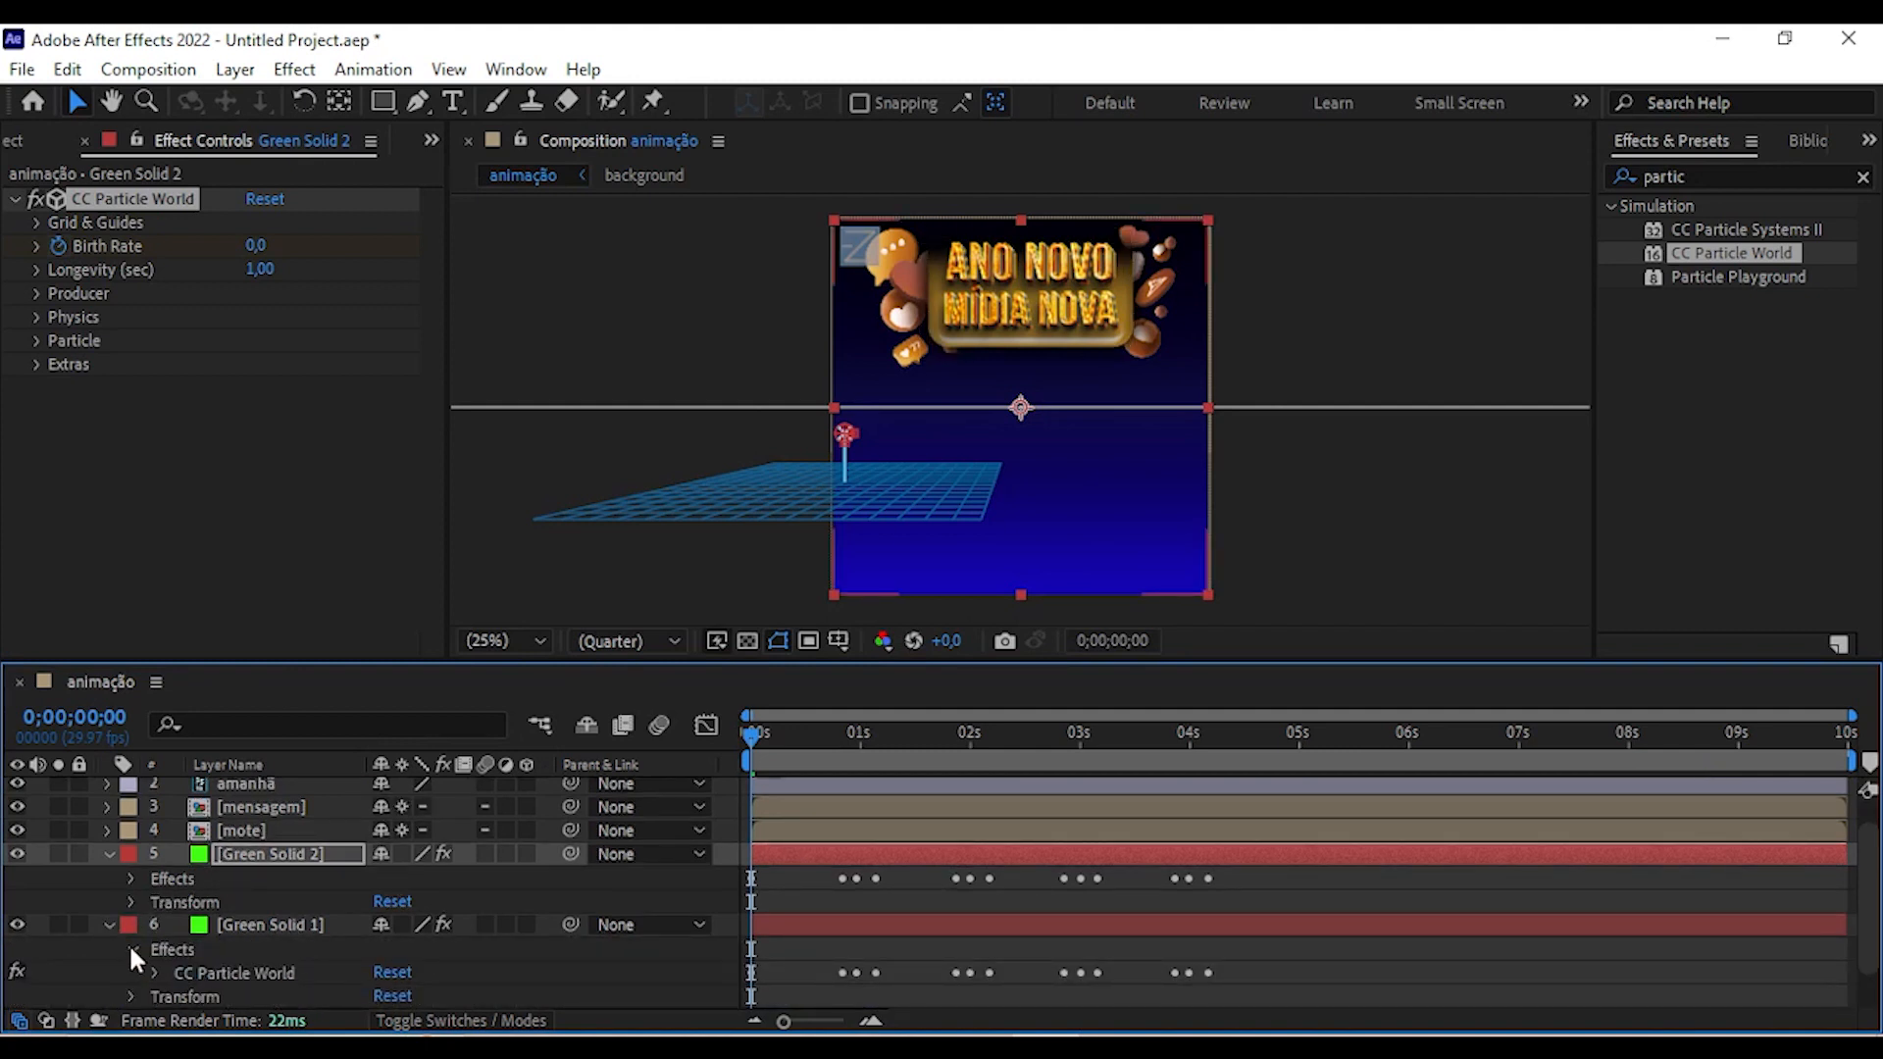
click(131, 949)
click(132, 878)
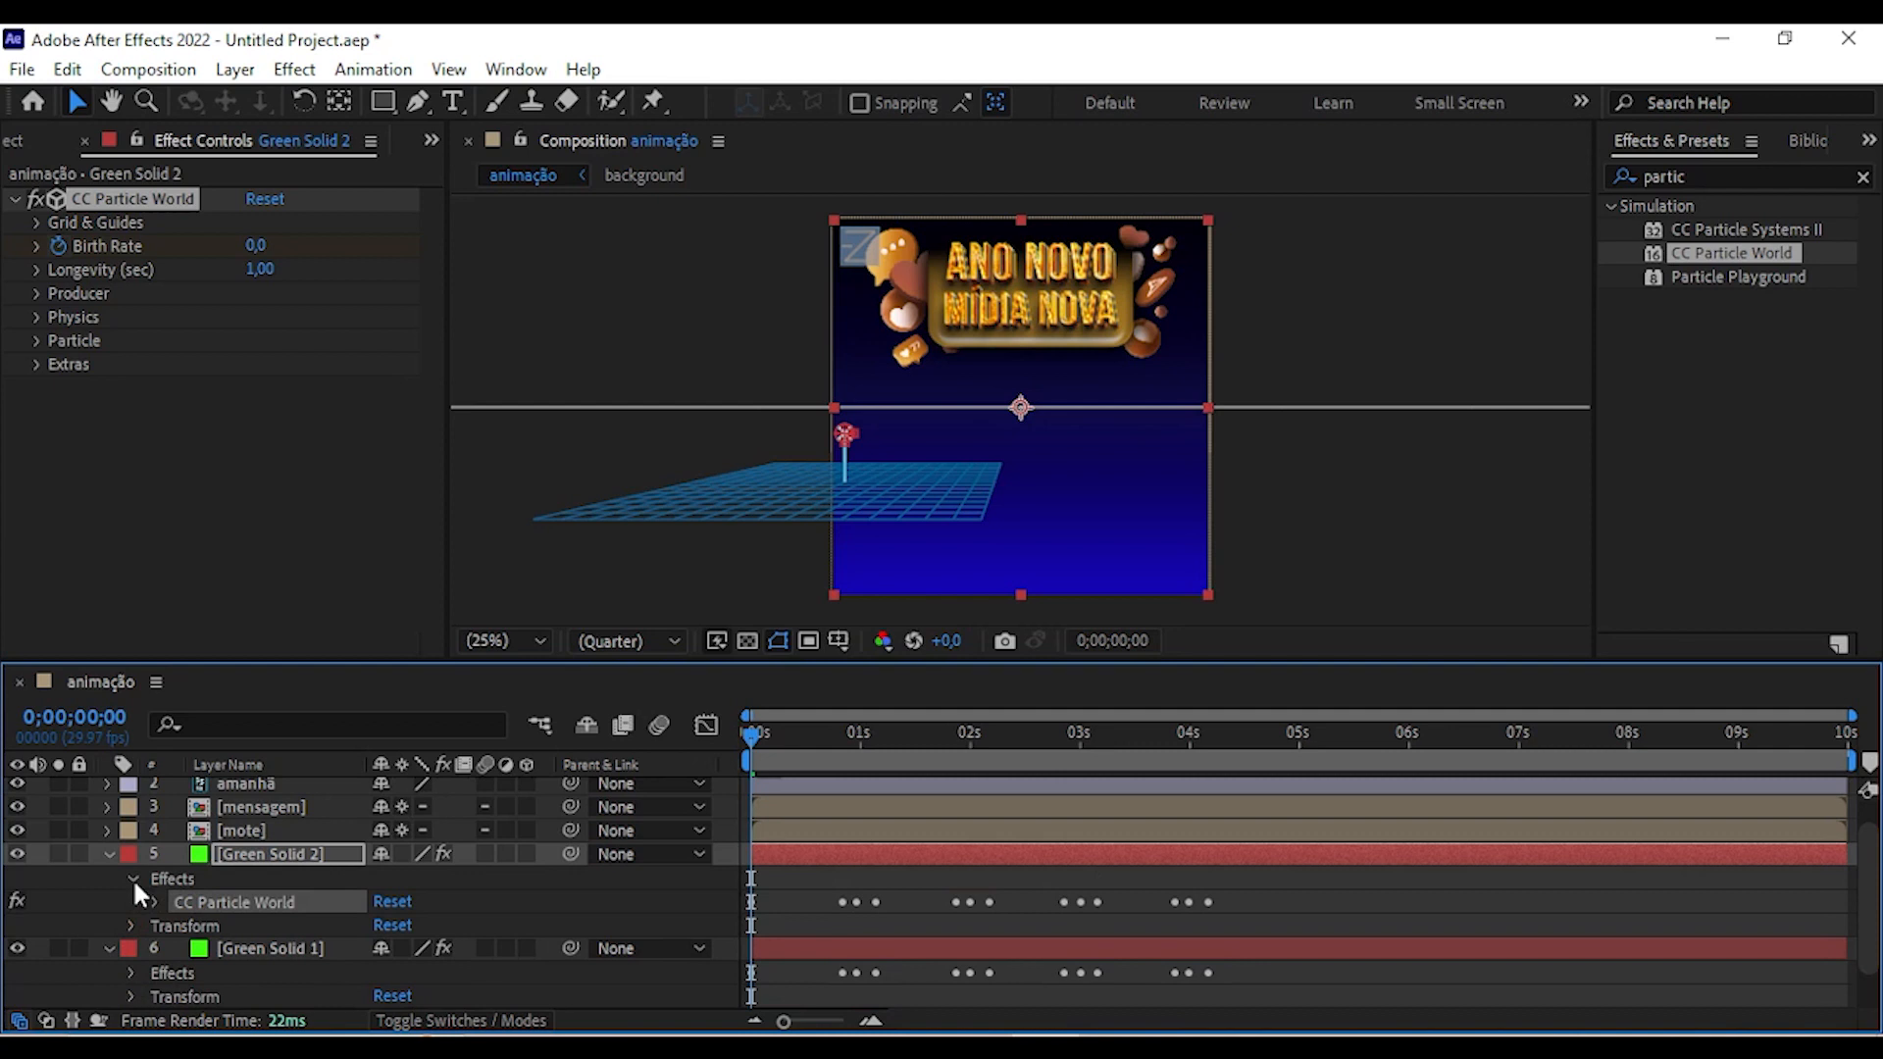
click(131, 877)
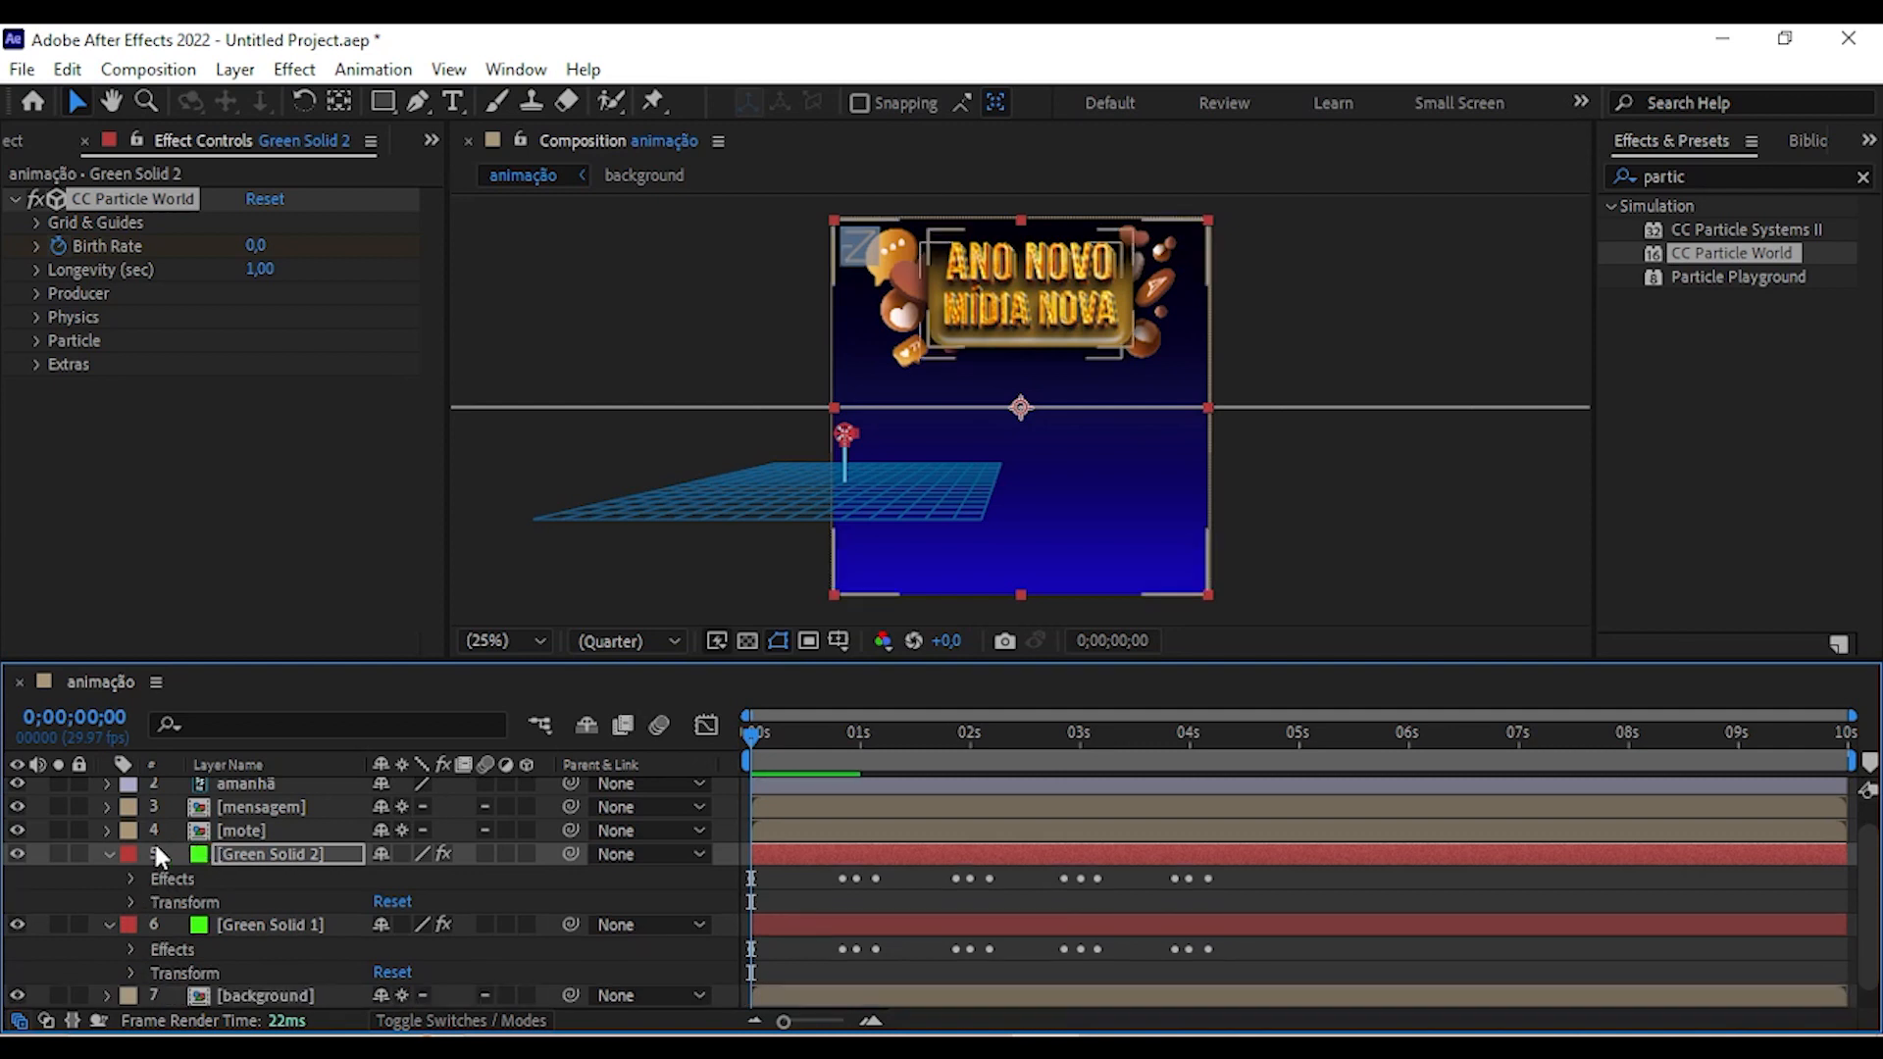
Set the new solid's CC Particle World producer Position X to 0,49 and collapse both green solid layers.
click(36, 293)
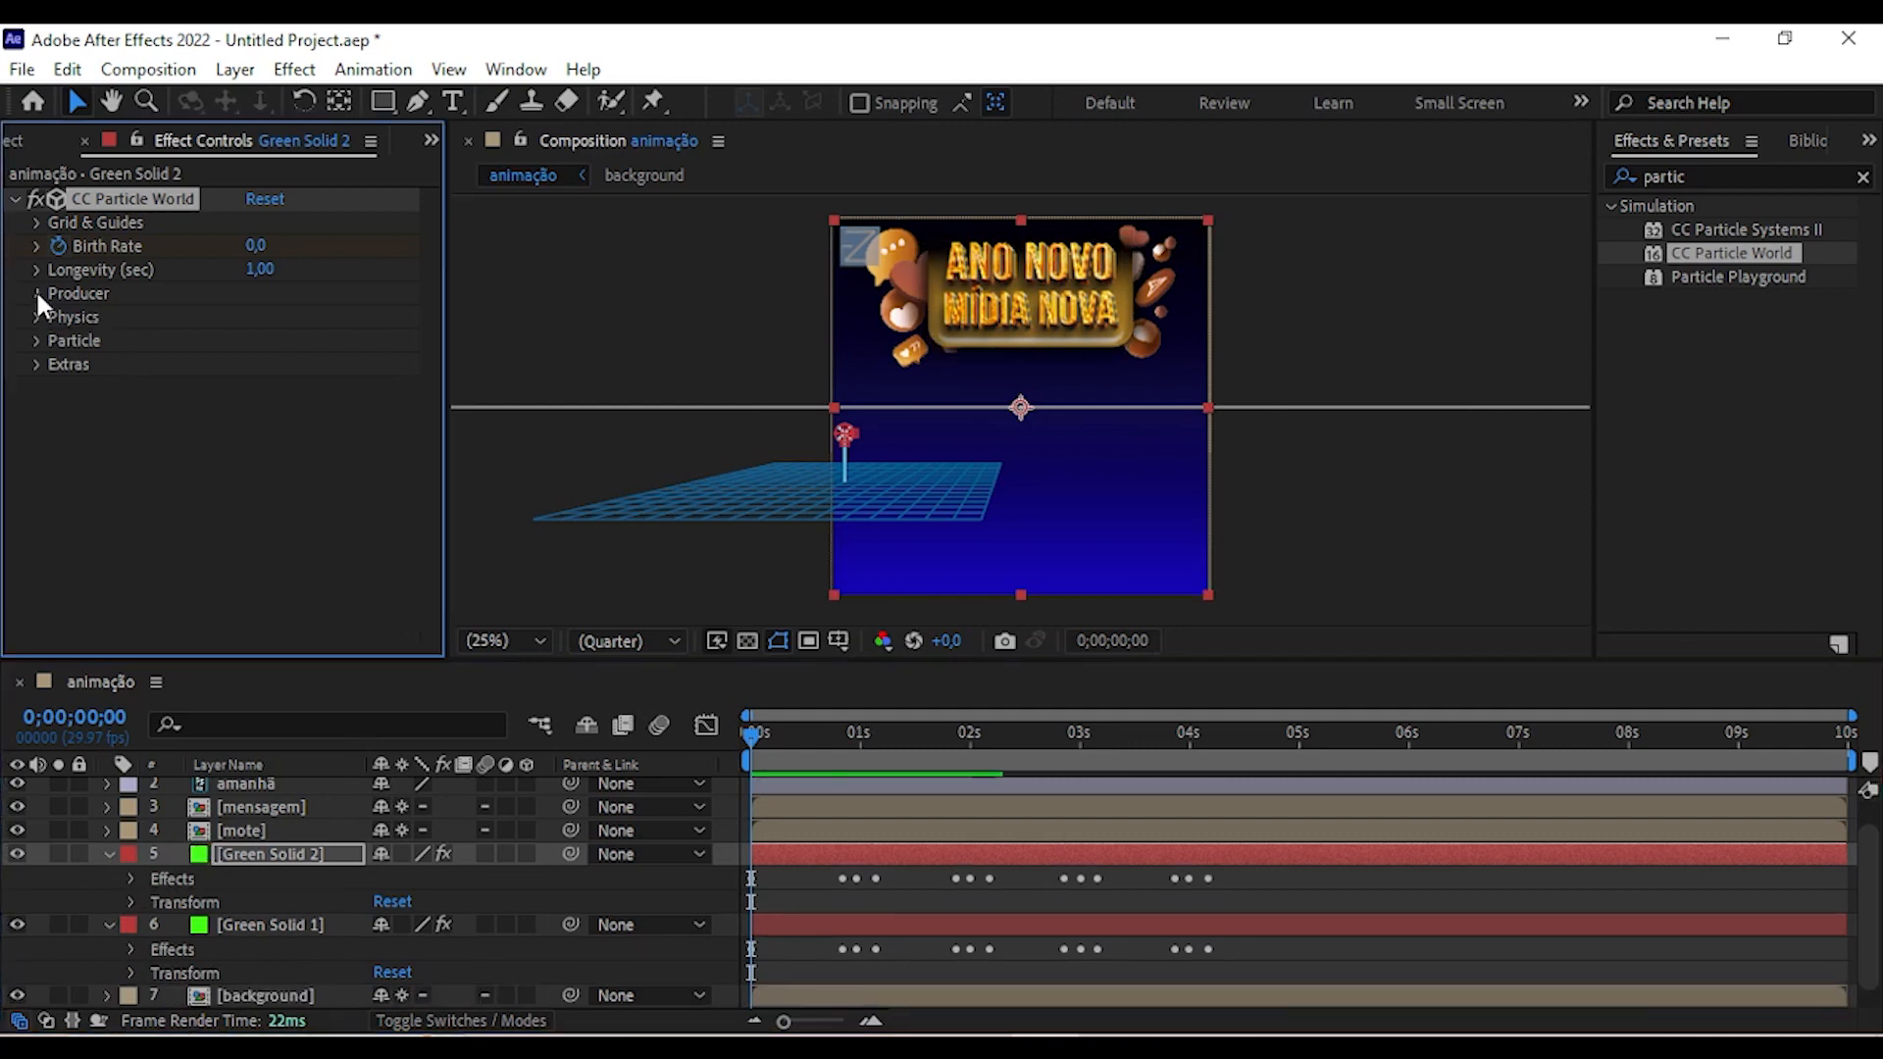
drag(252, 315, 398, 327)
click(110, 849)
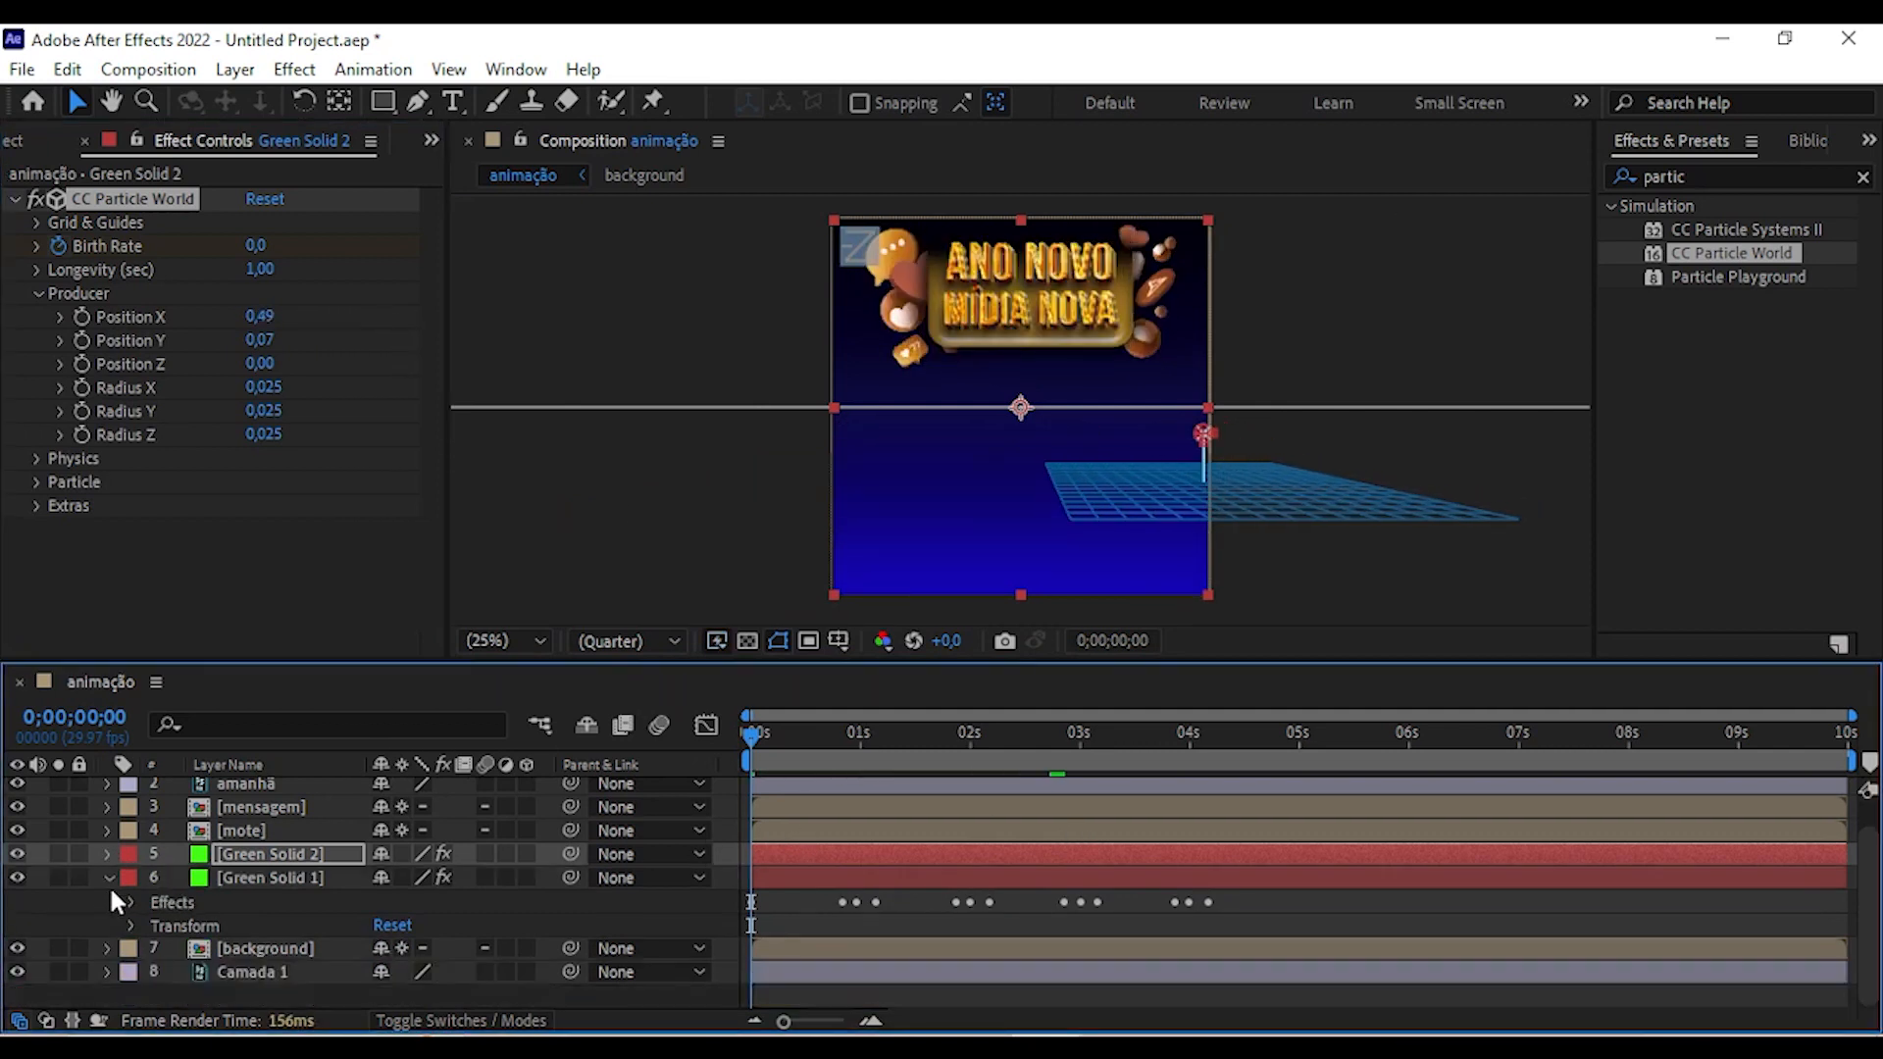
click(110, 899)
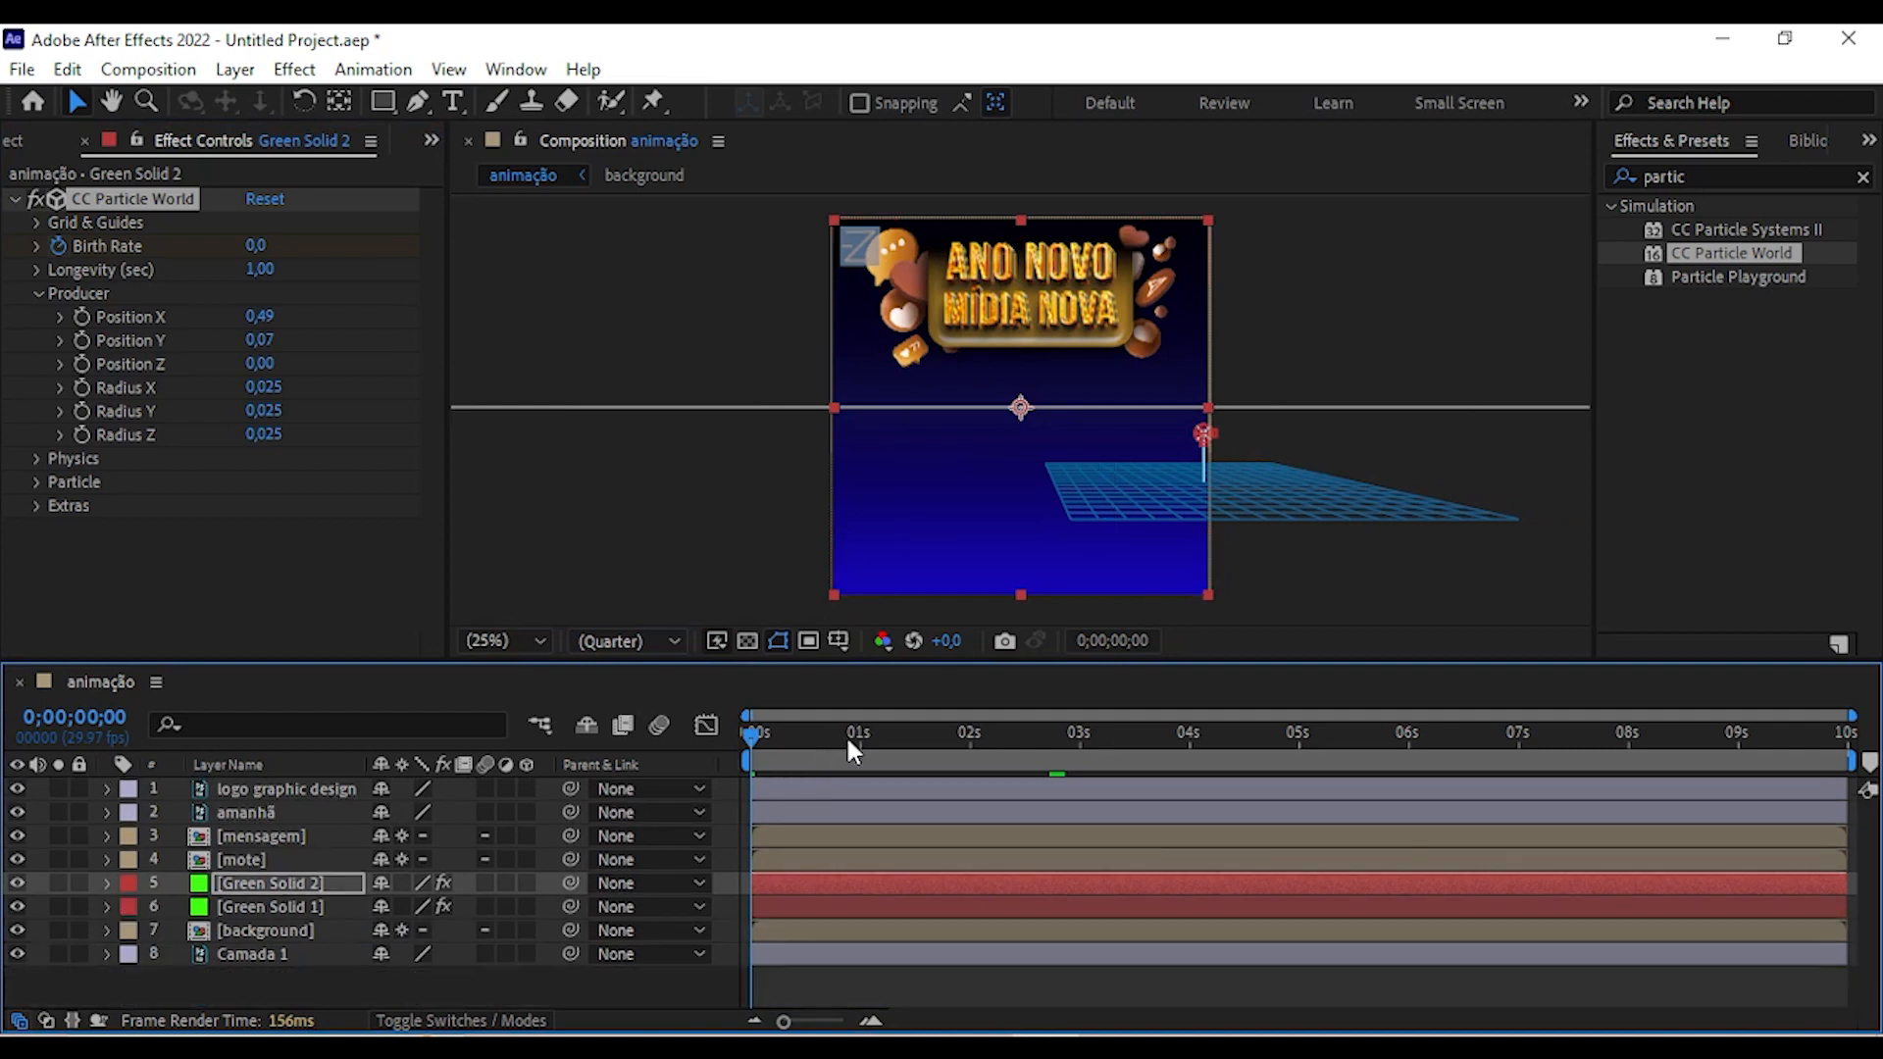
Play back the composition to review the fireworks on both sides of the post.
key(space)
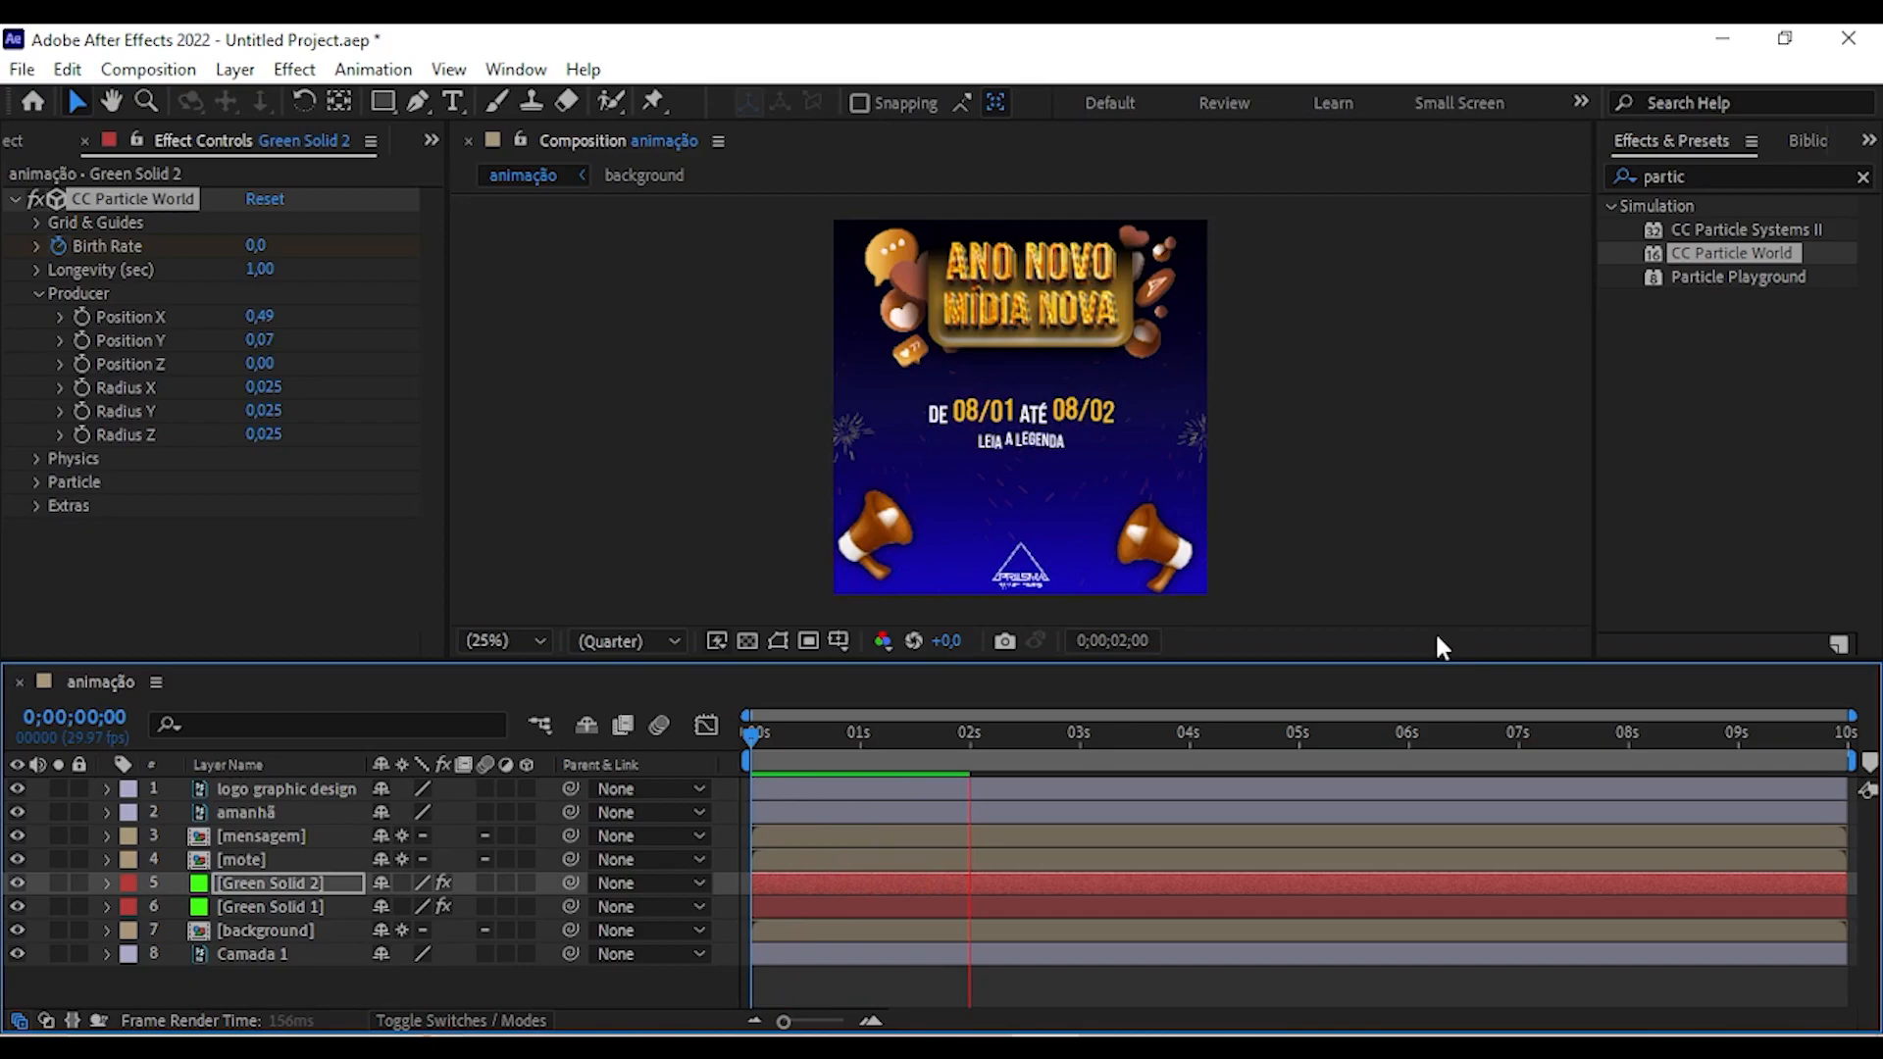
key(space)
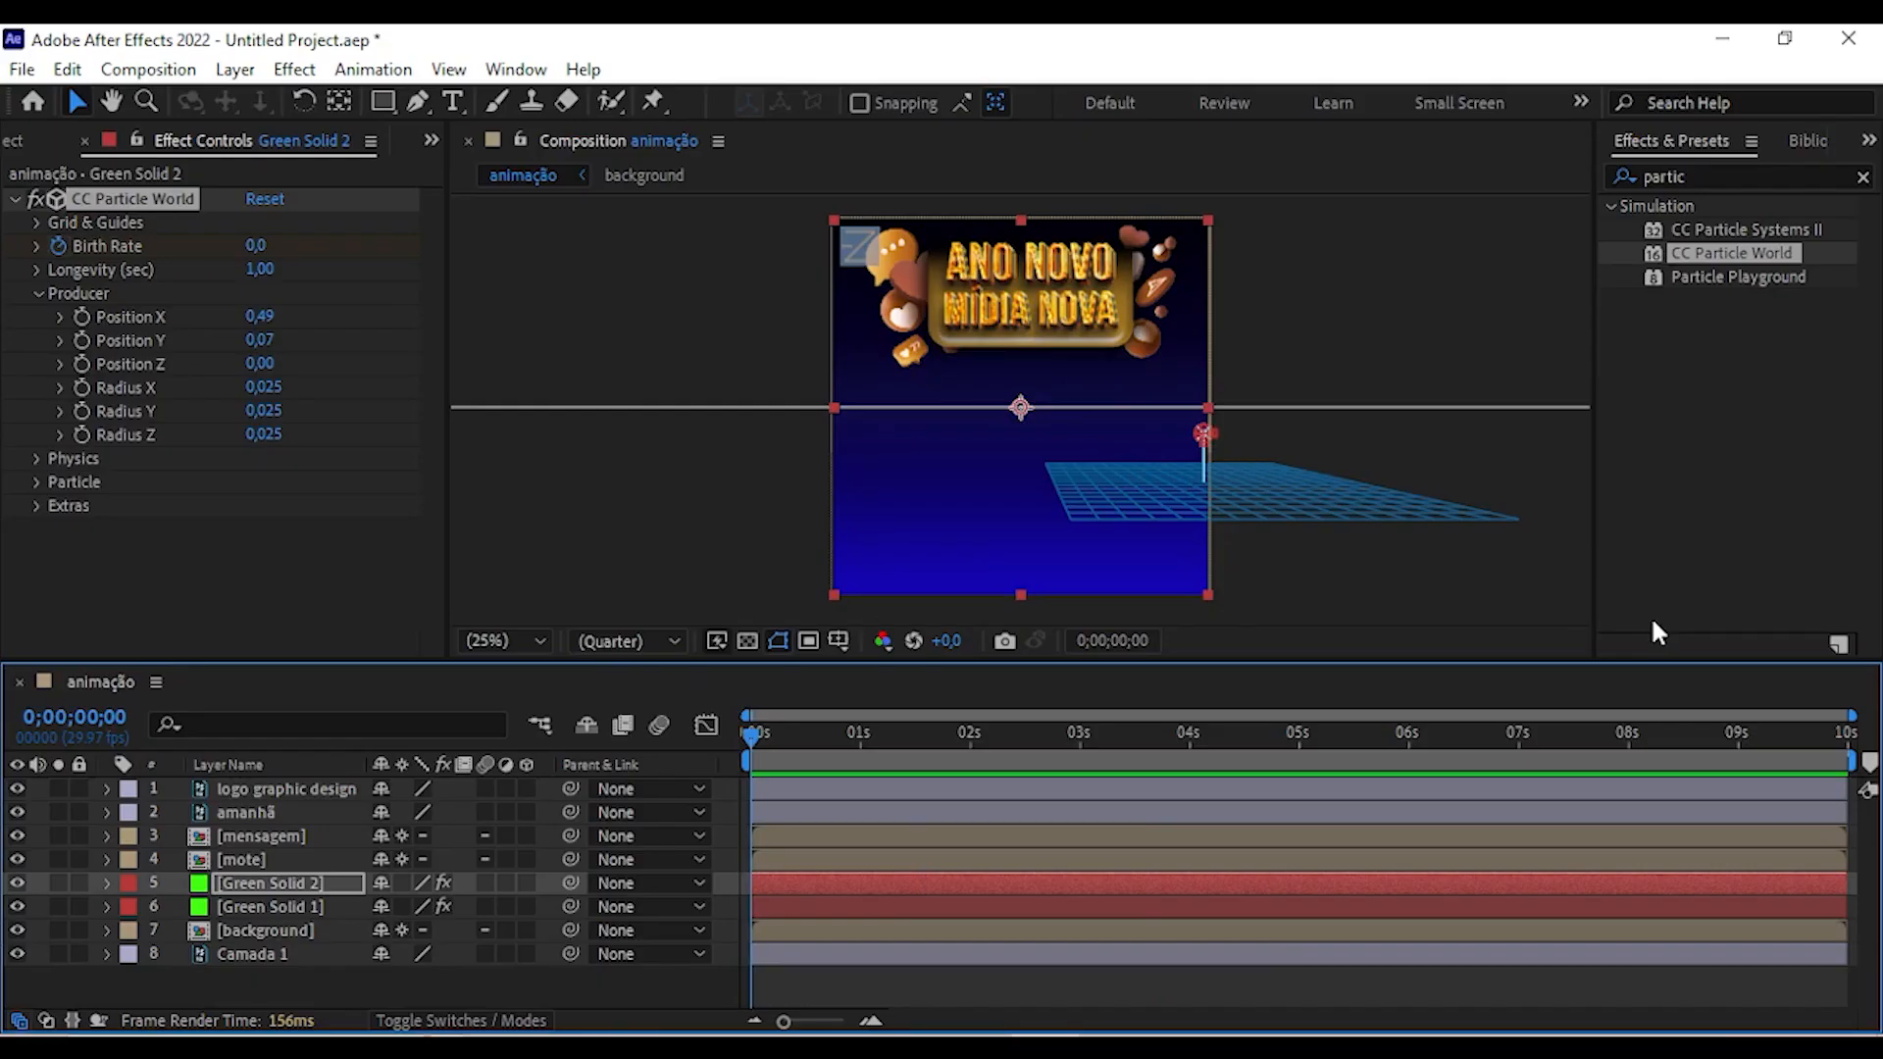
key(space)
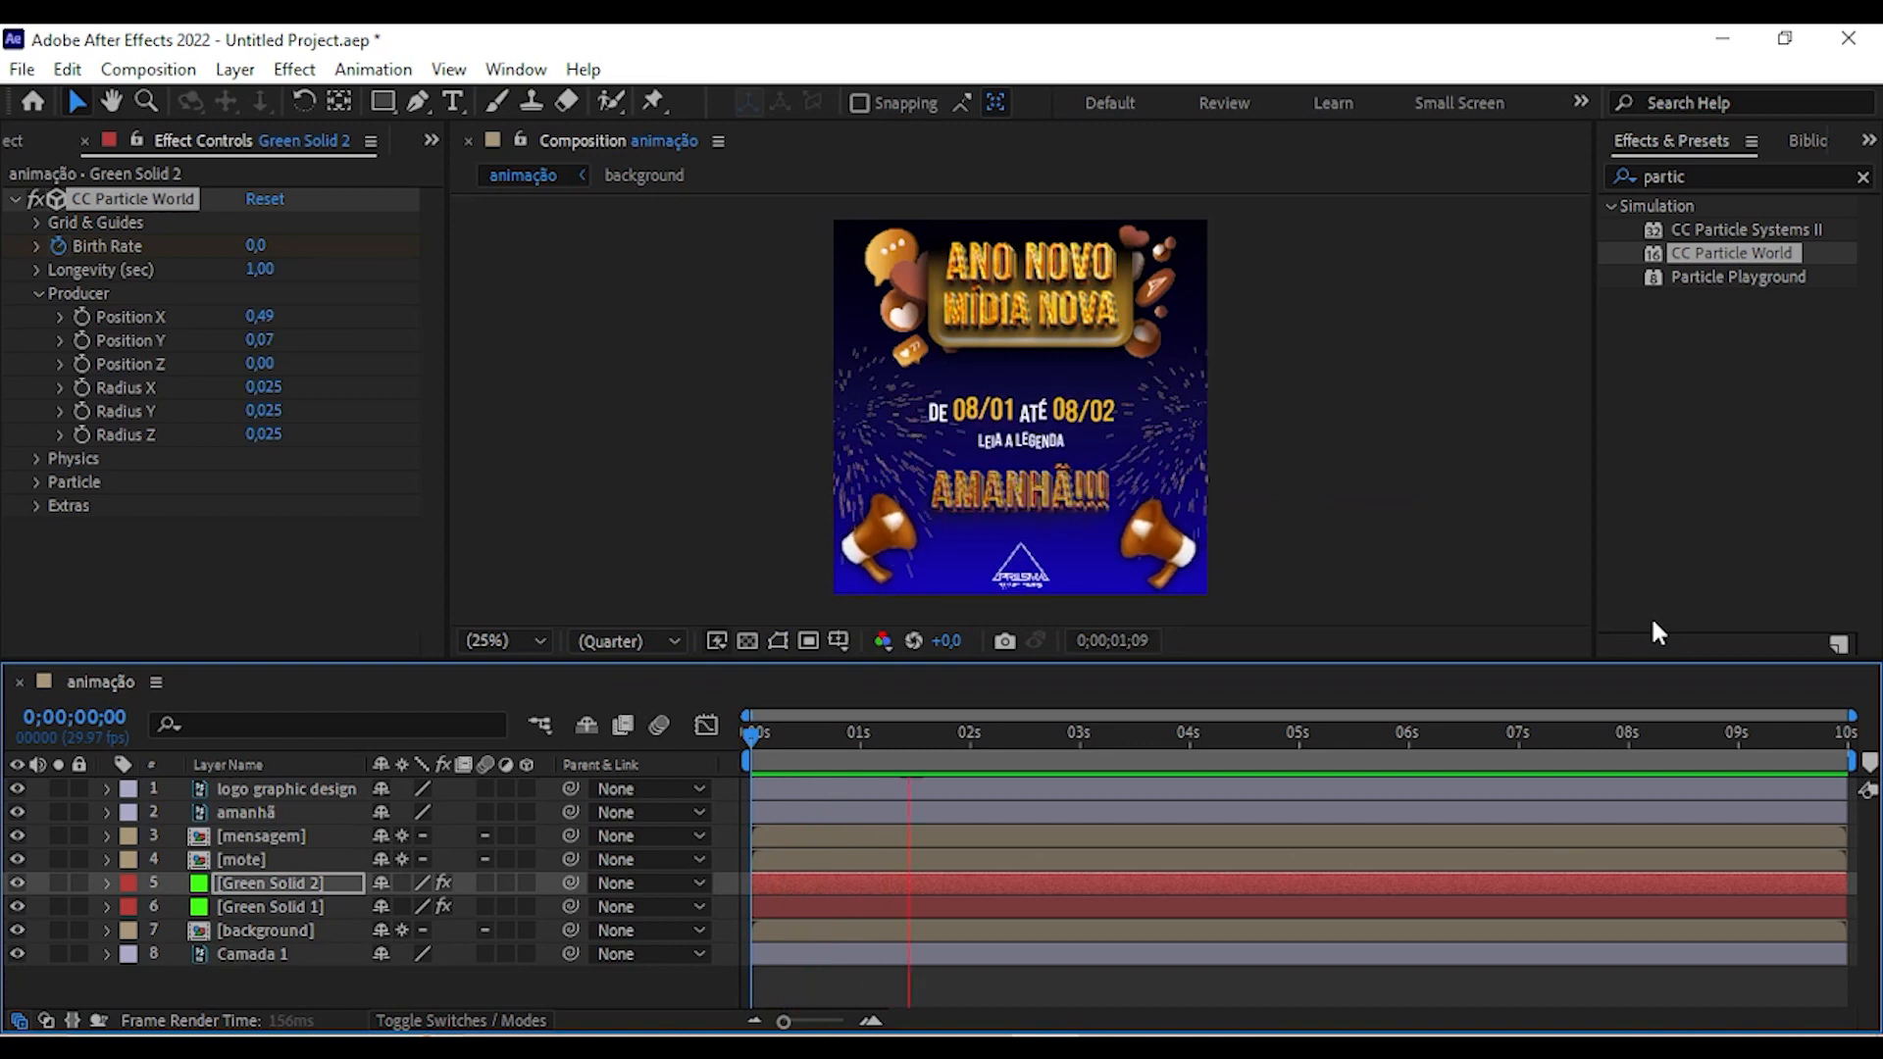
key(space)
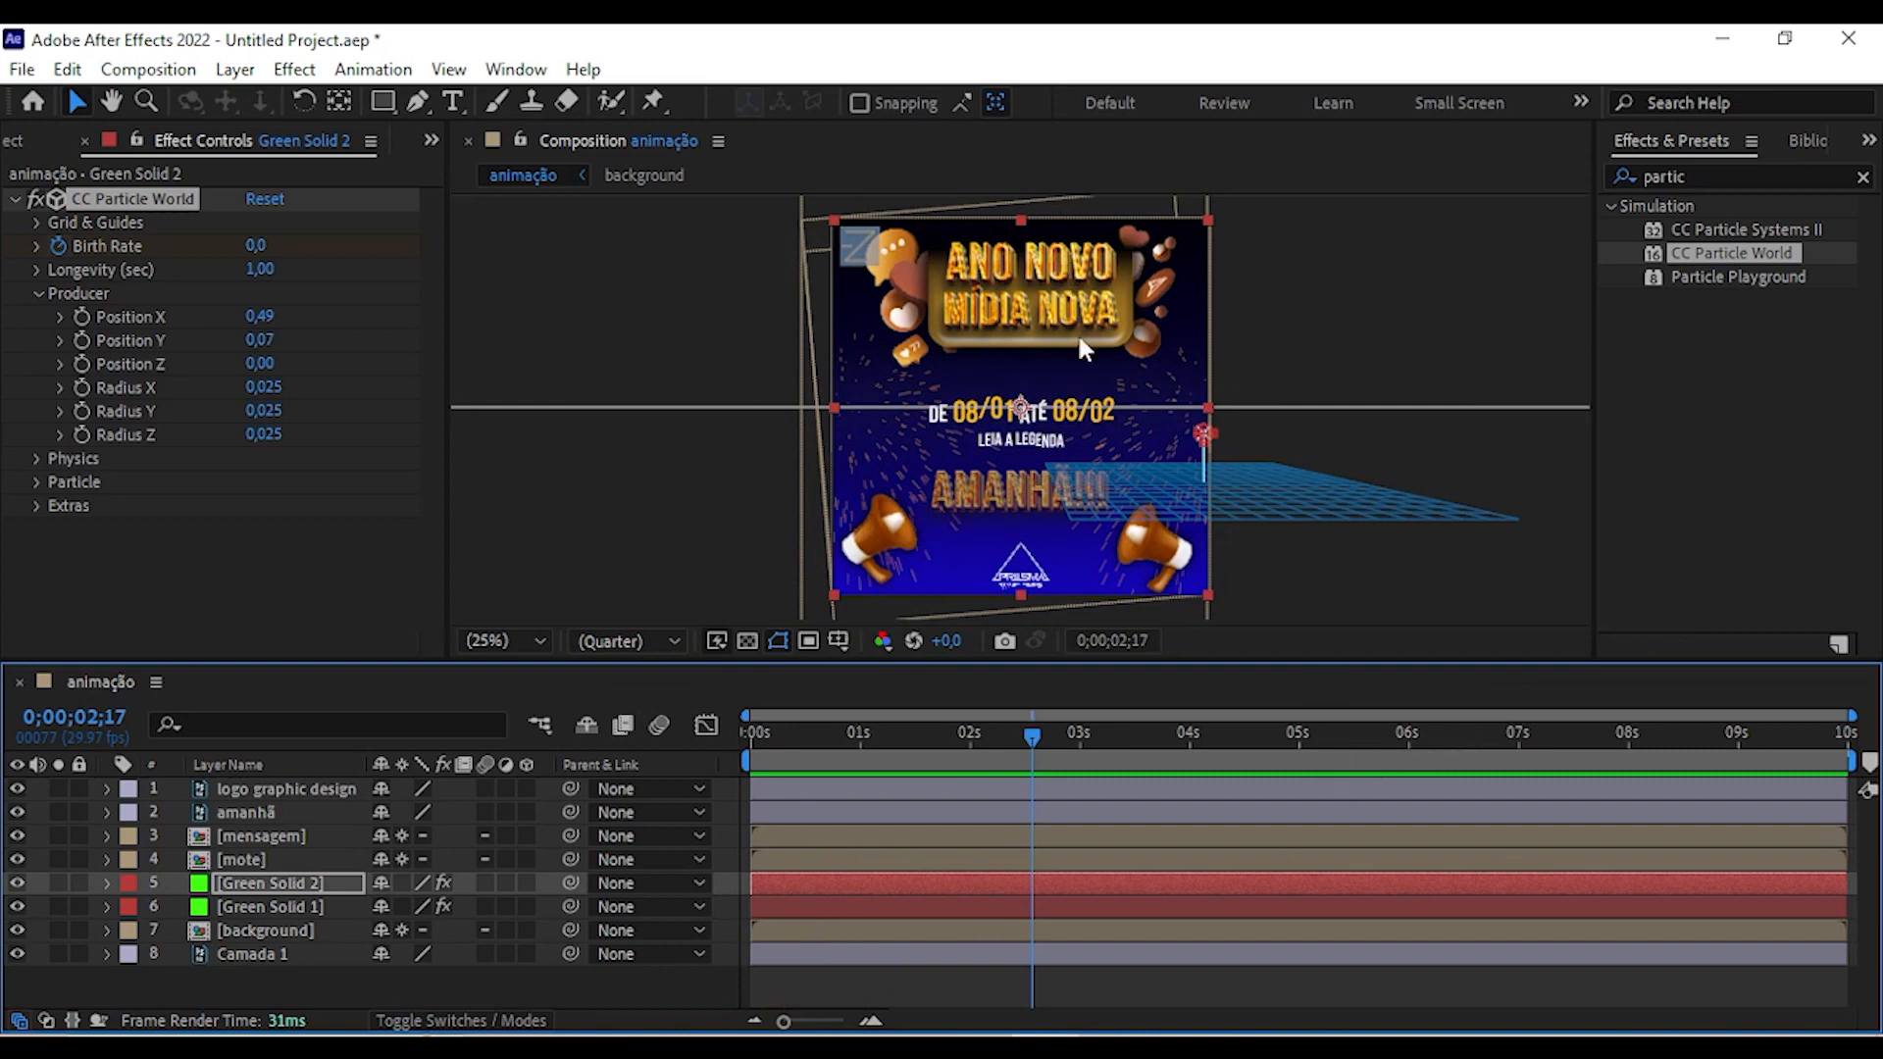
Open the mote composition and pre-compose its "ano novo mídia nova" text and Retângulo 1 layers, moving all attributes into the new composition.
click(285, 859)
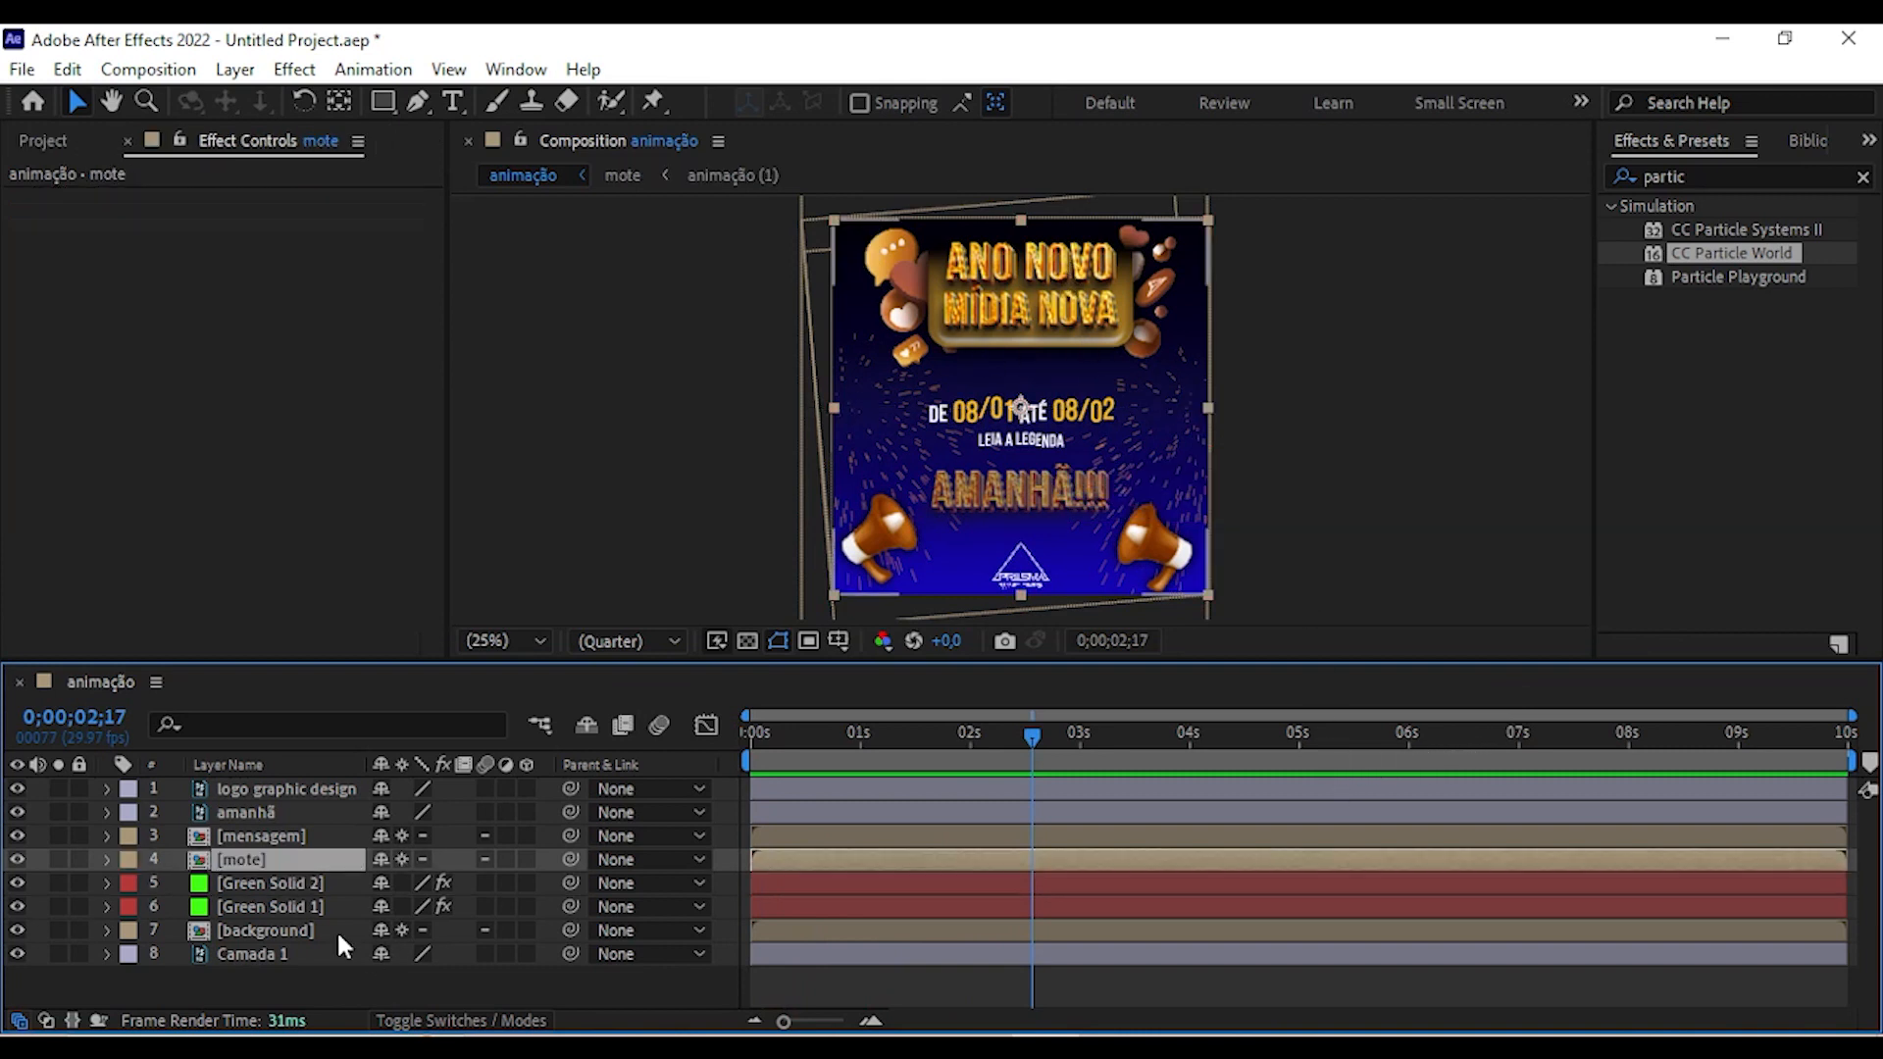
double_click(285, 865)
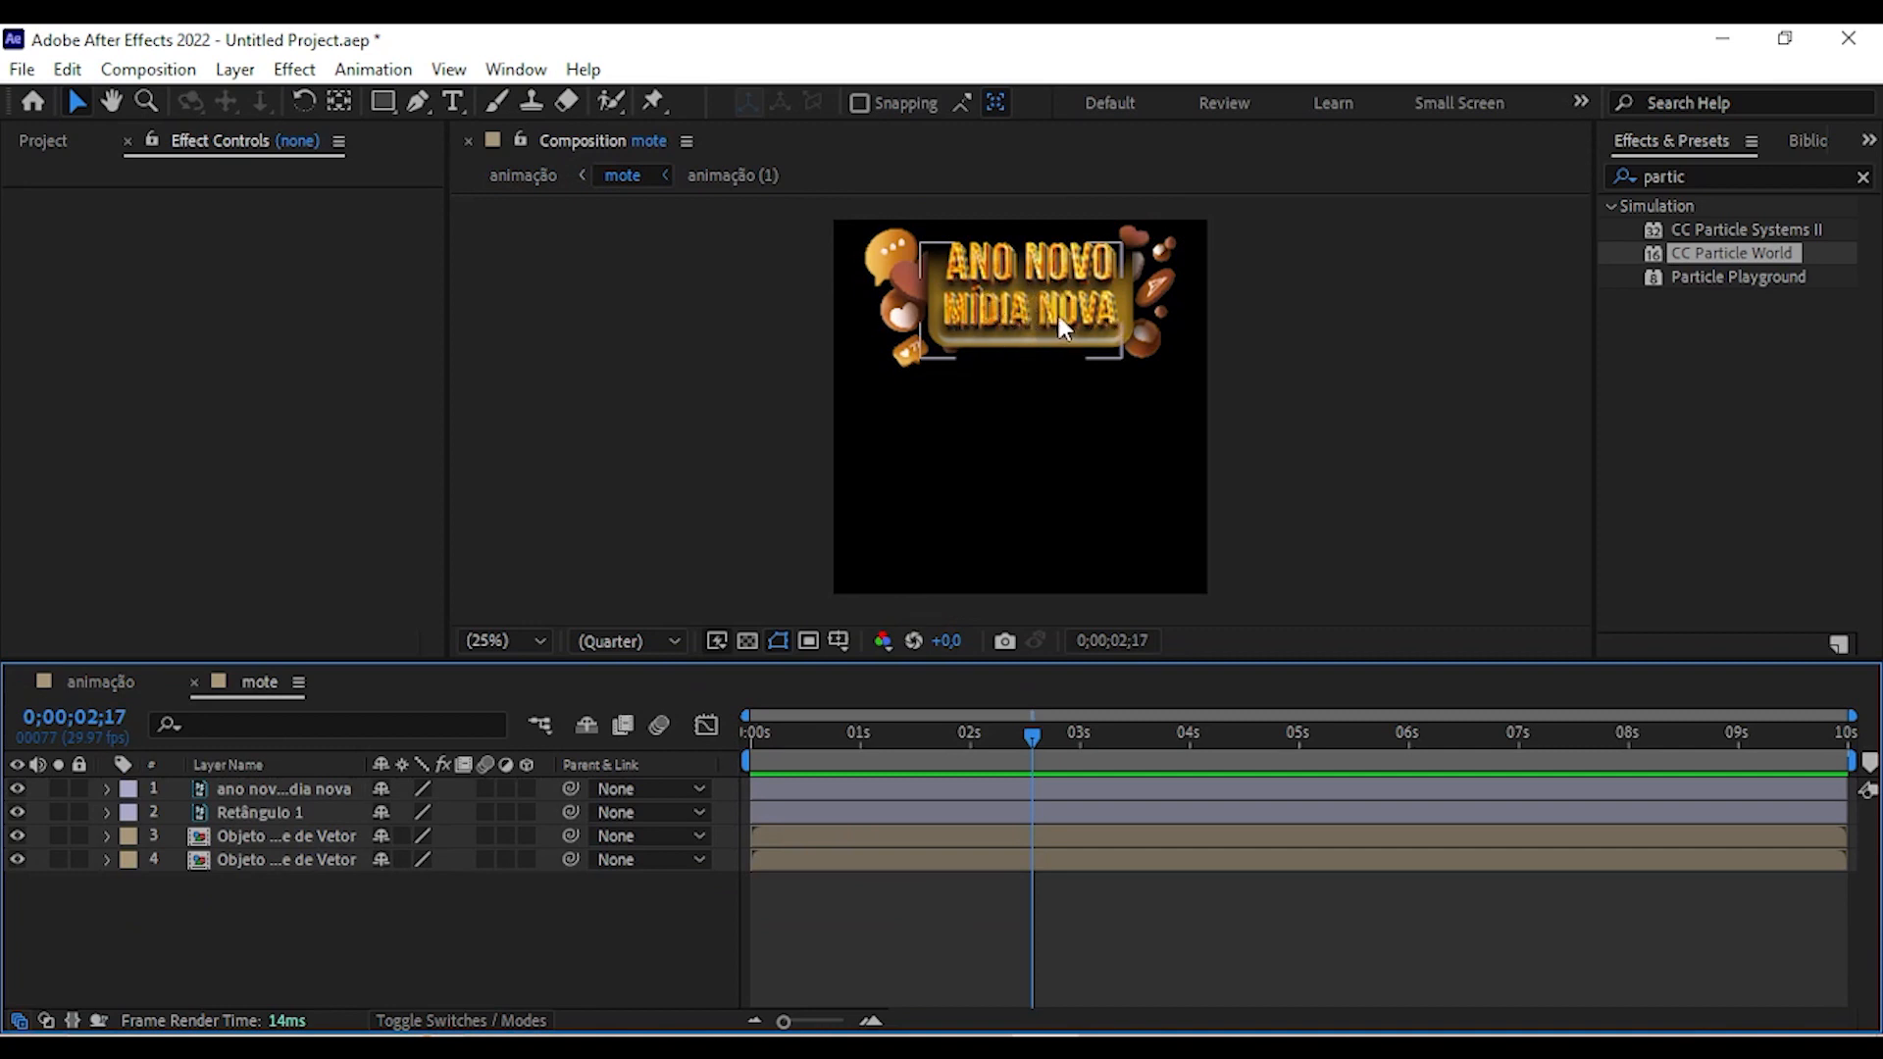
click(257, 790)
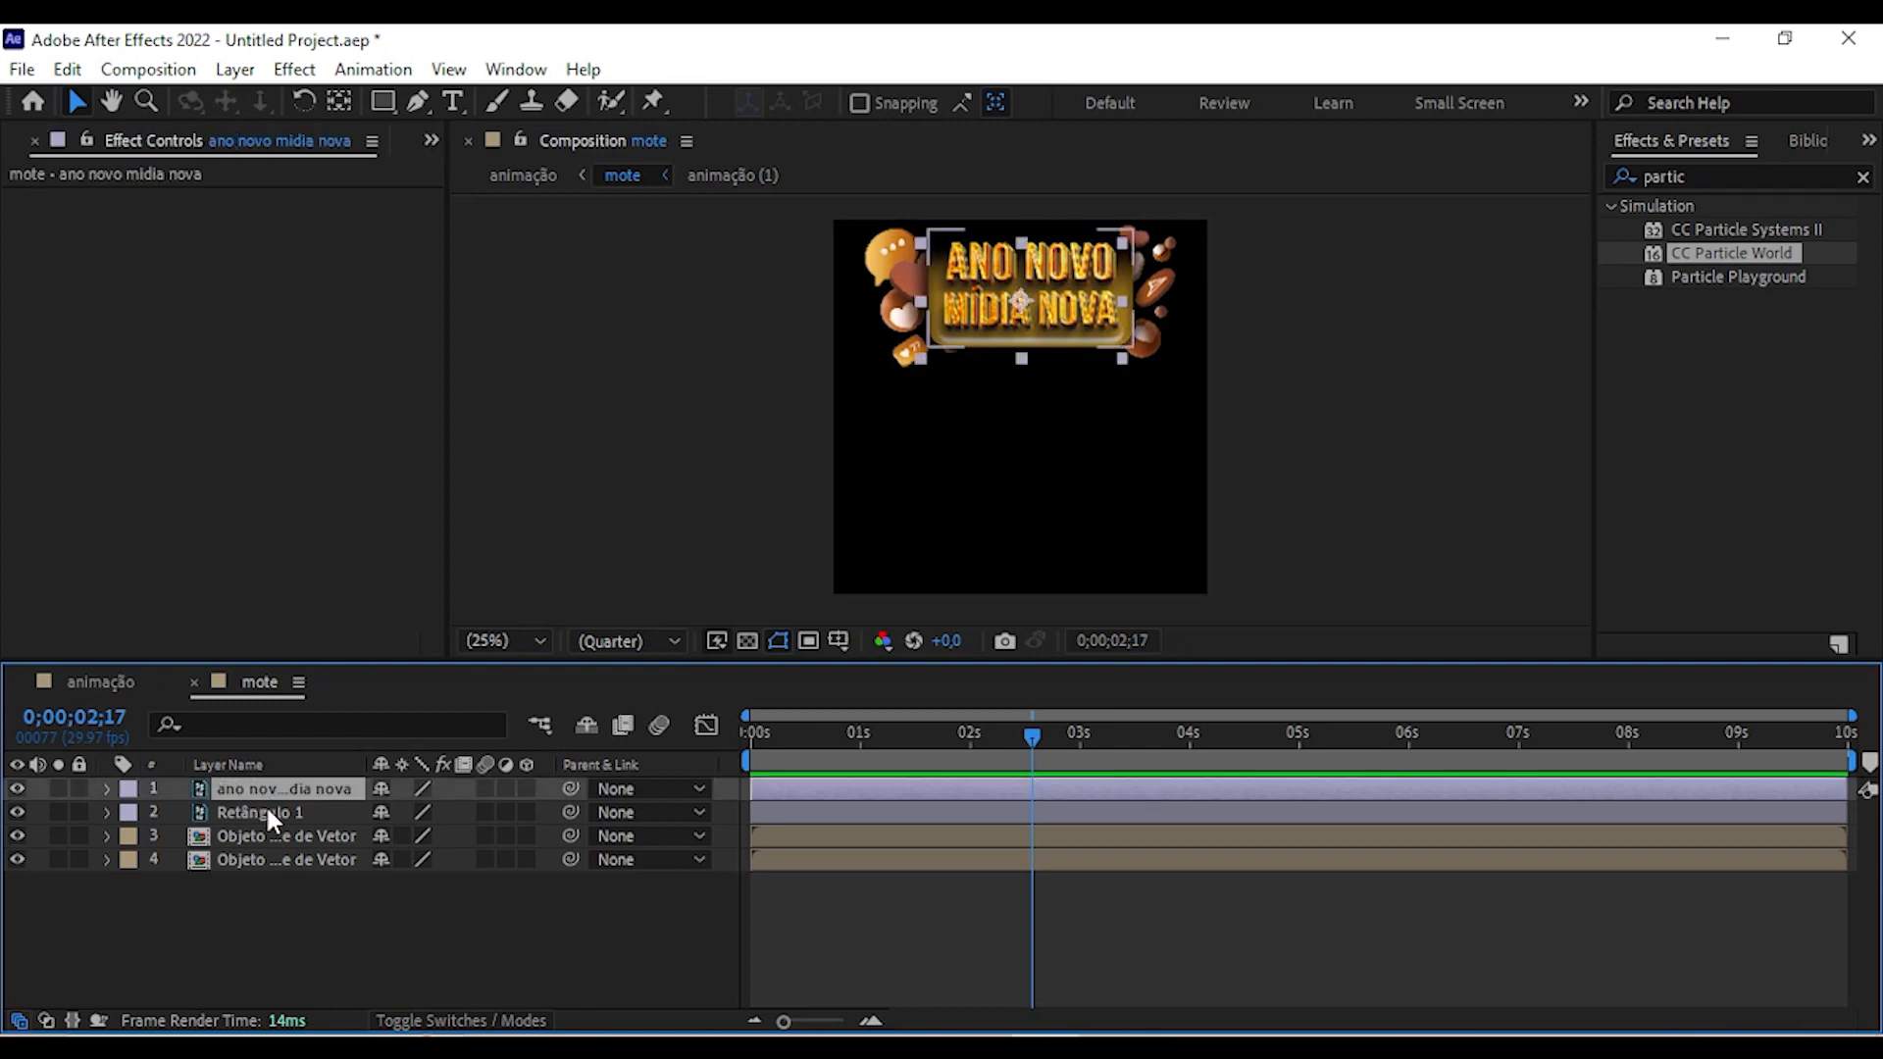
shift+click(264, 809)
right_click(267, 806)
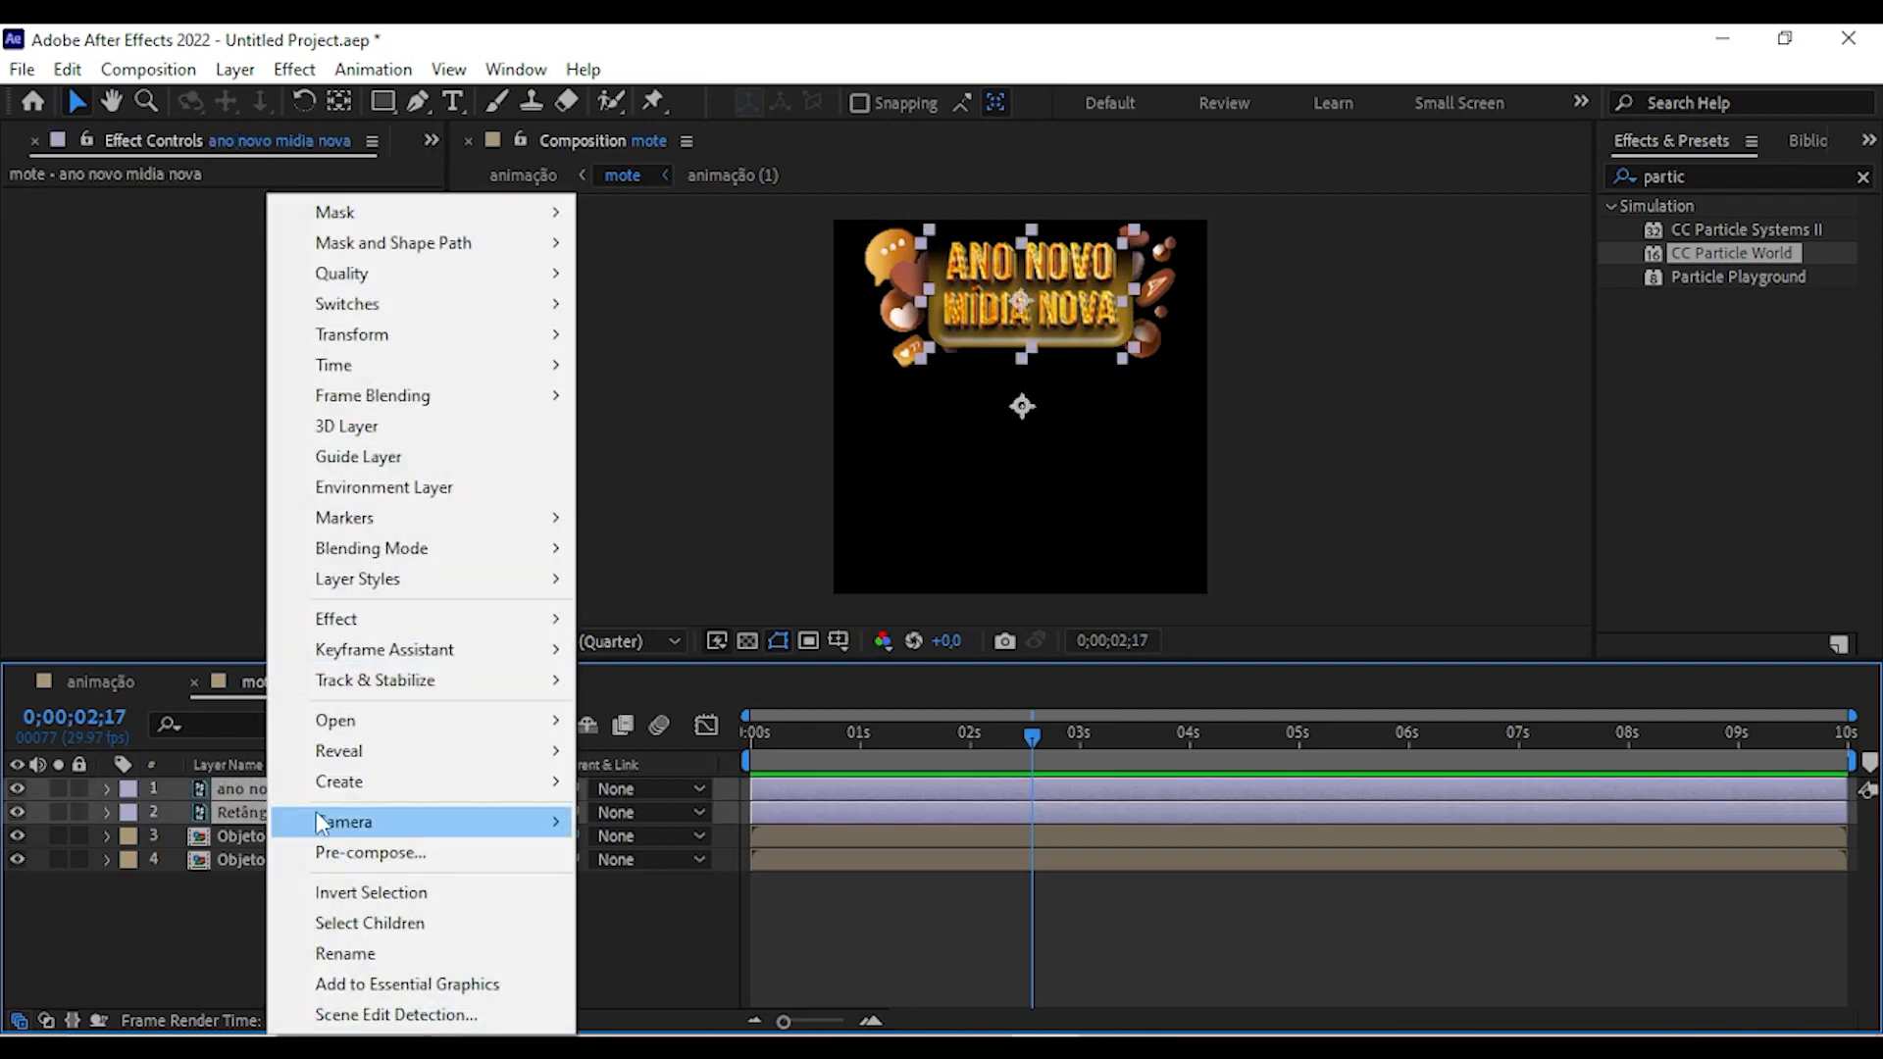
click(400, 853)
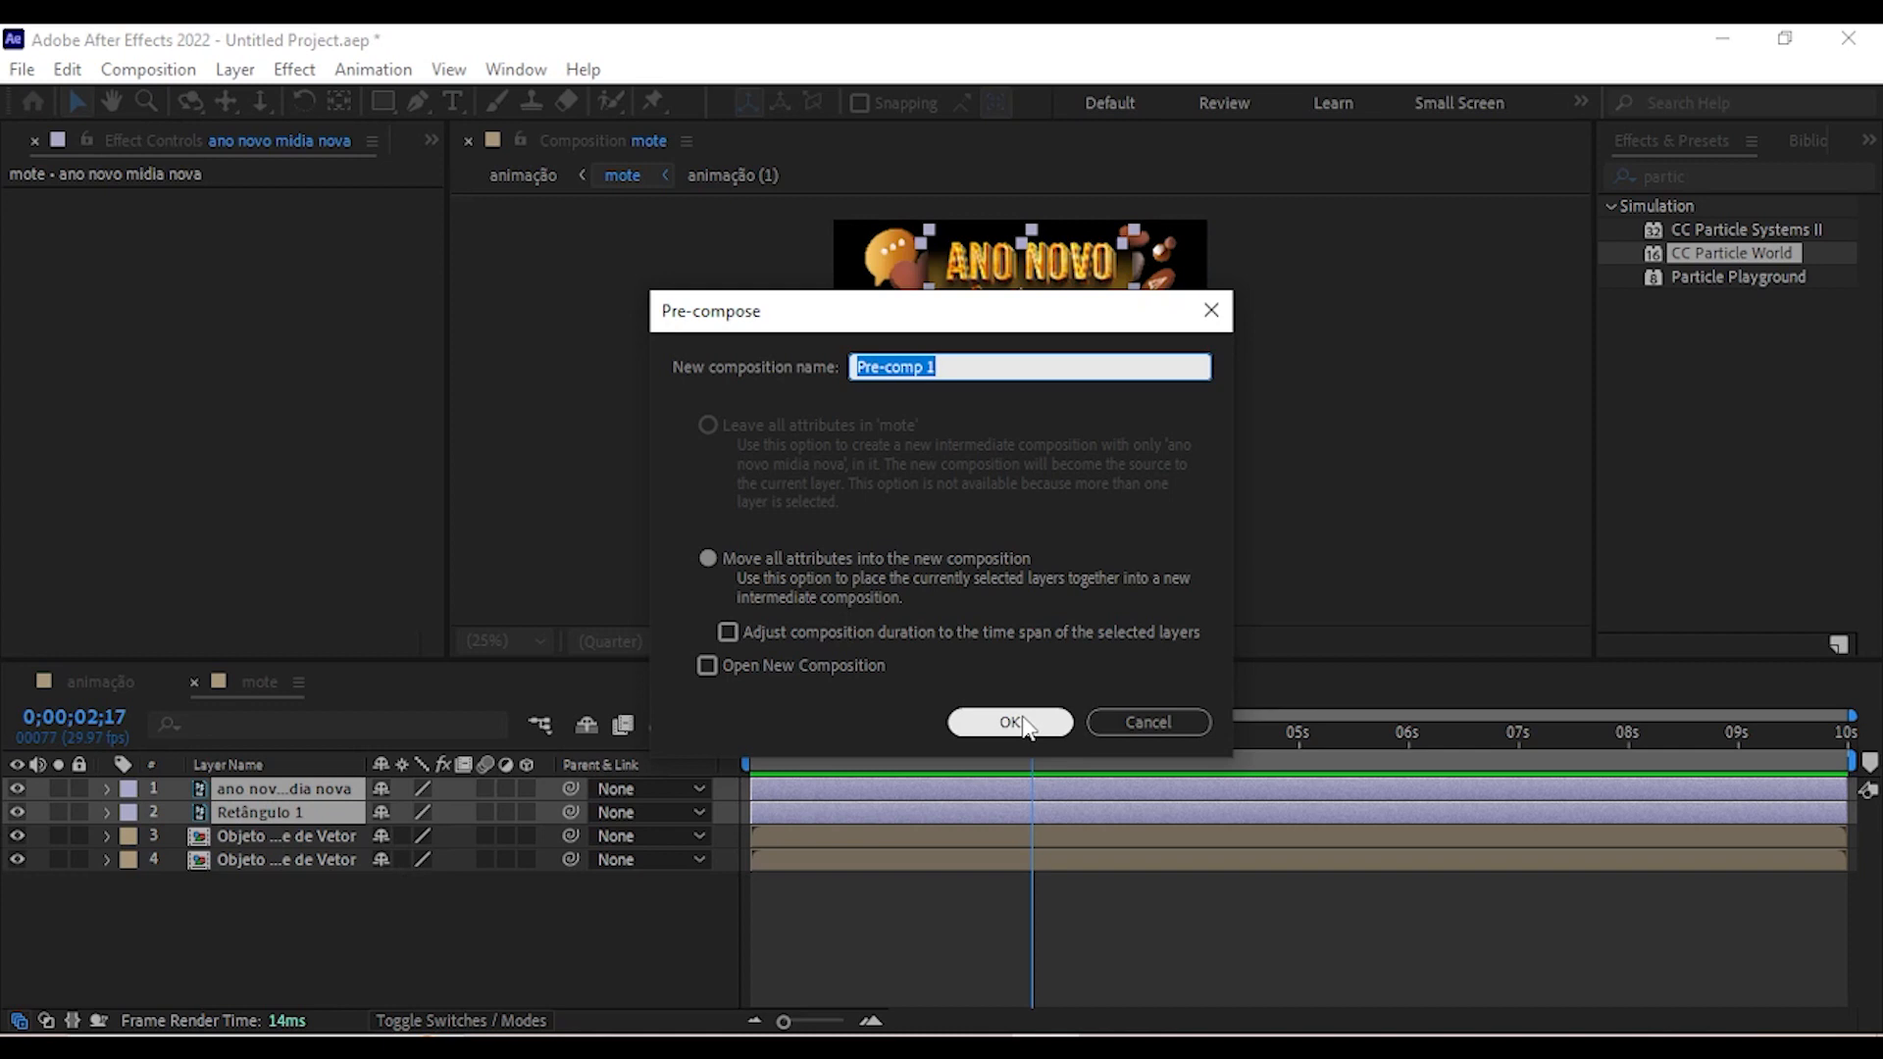
click(1020, 724)
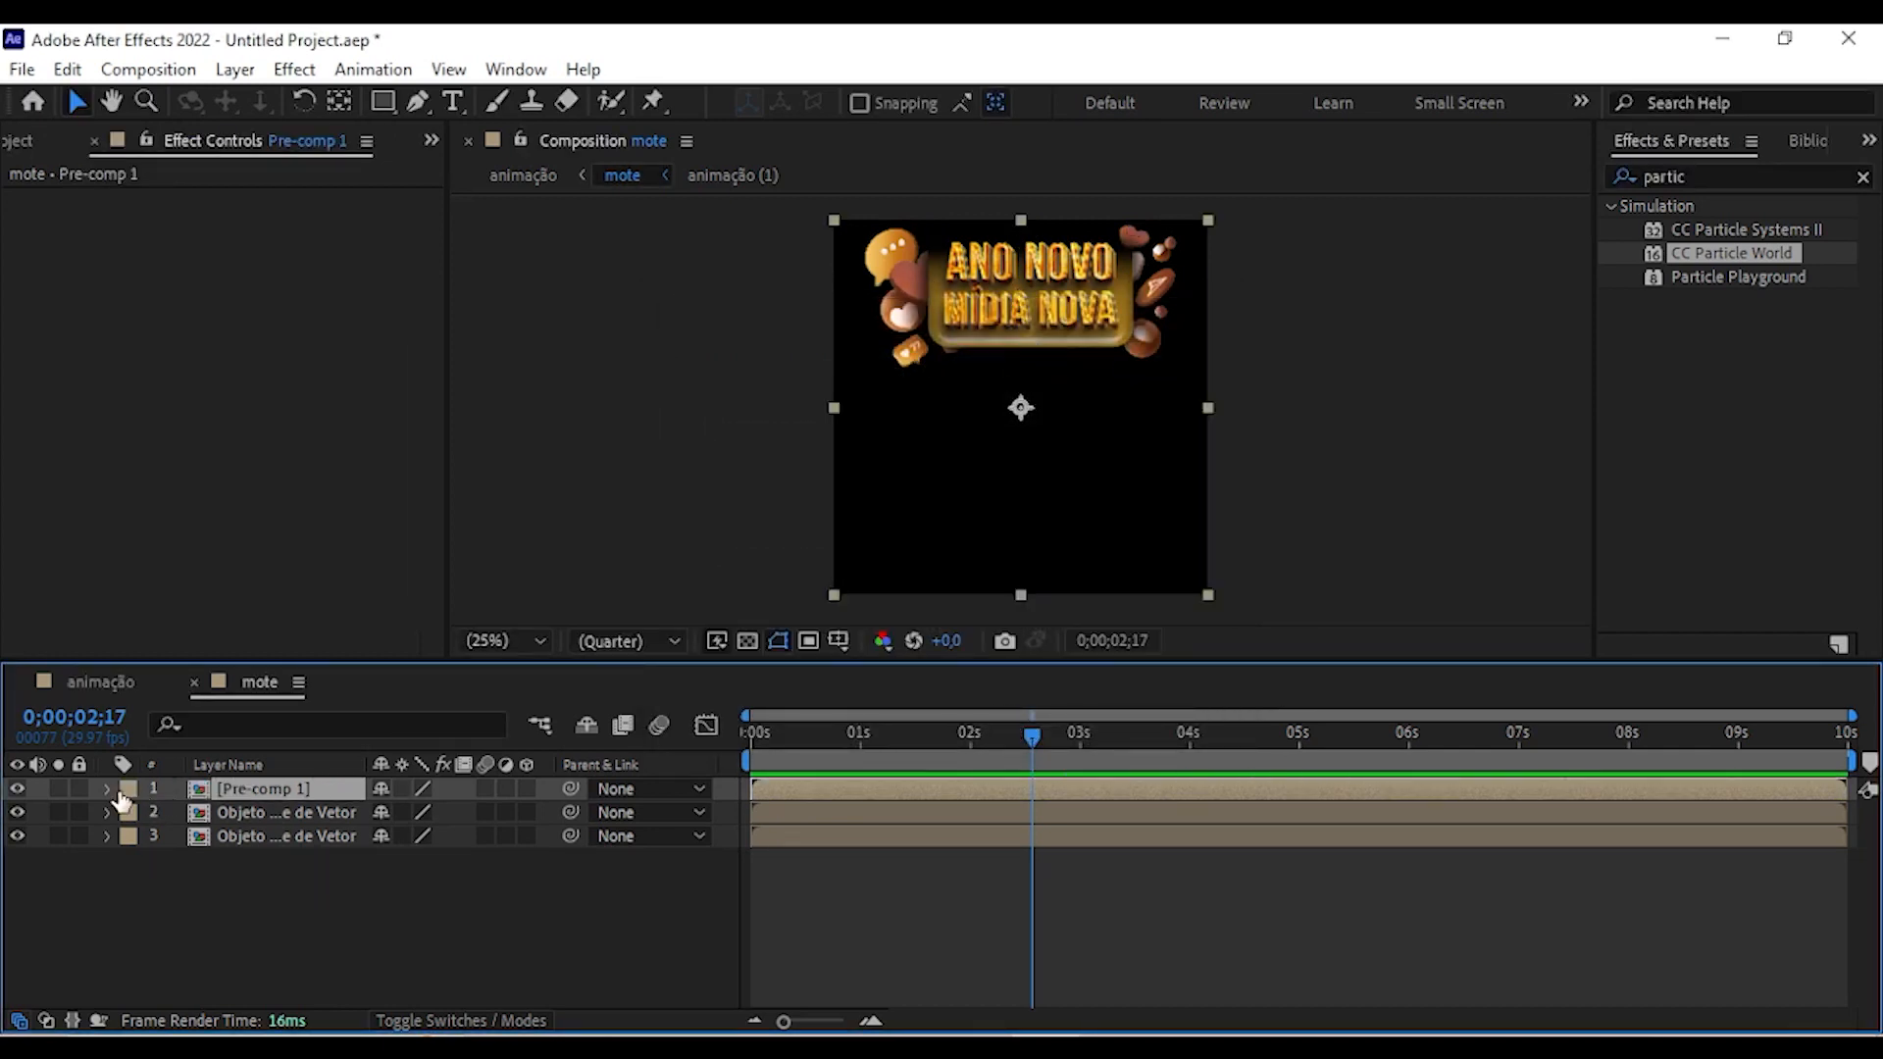
Raise Pre-comp 1 out of the frame by setting its Position to 540,0, 142,0 and keyframe it at 0;00;00;00.
click(106, 789)
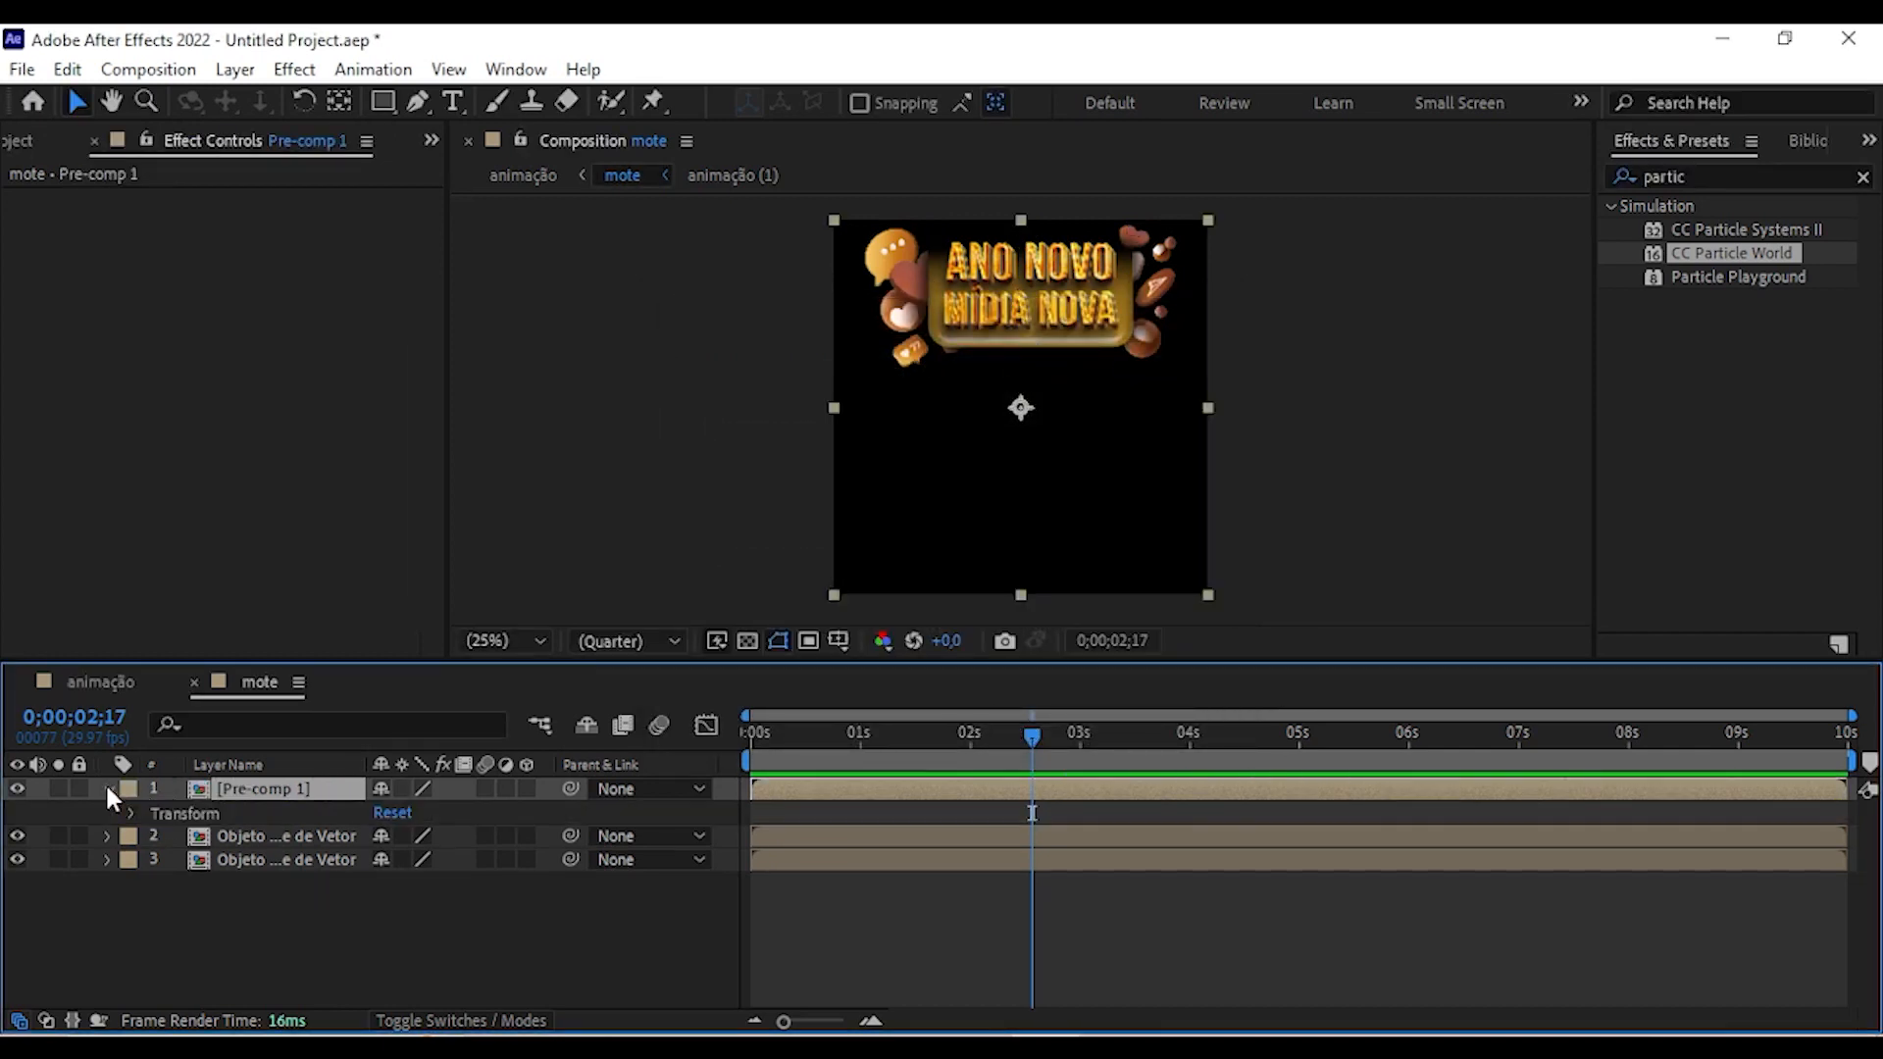
click(131, 814)
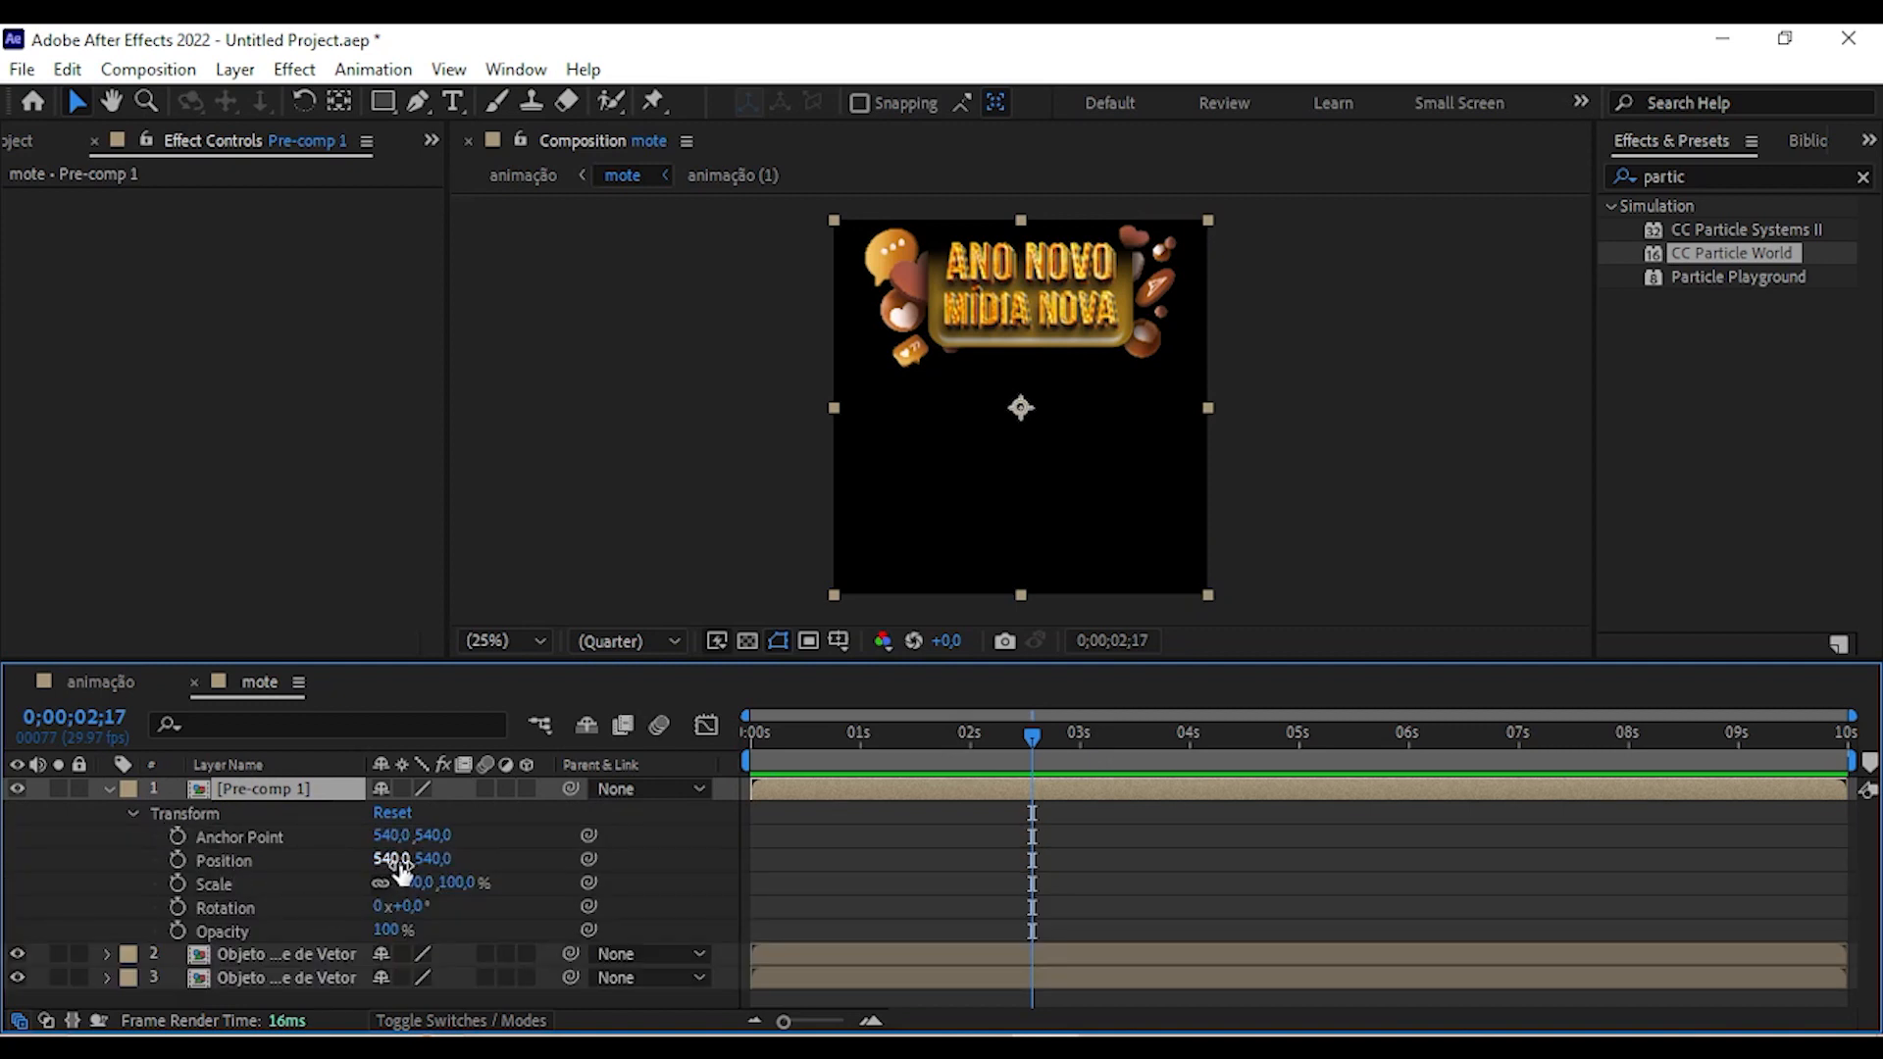
drag(428, 860, 71, 860)
click(1055, 737)
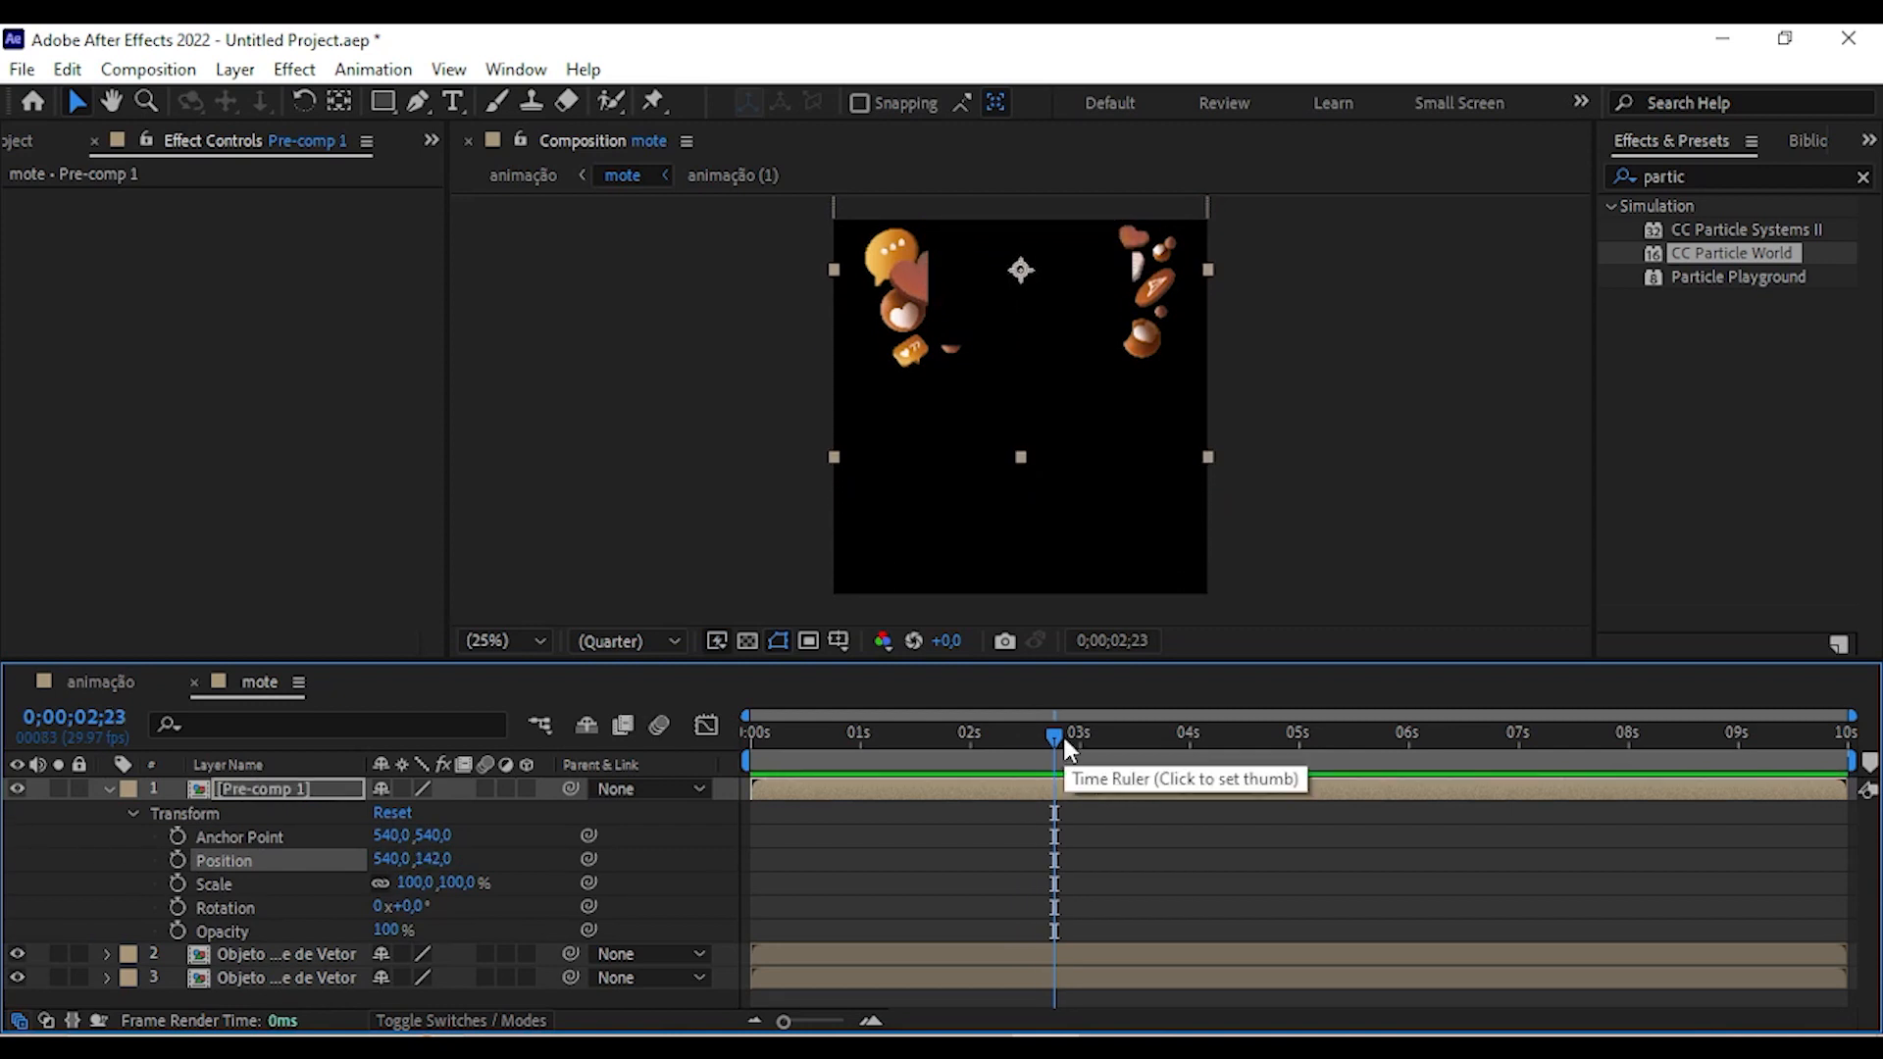
drag(1055, 735, 677, 755)
click(178, 859)
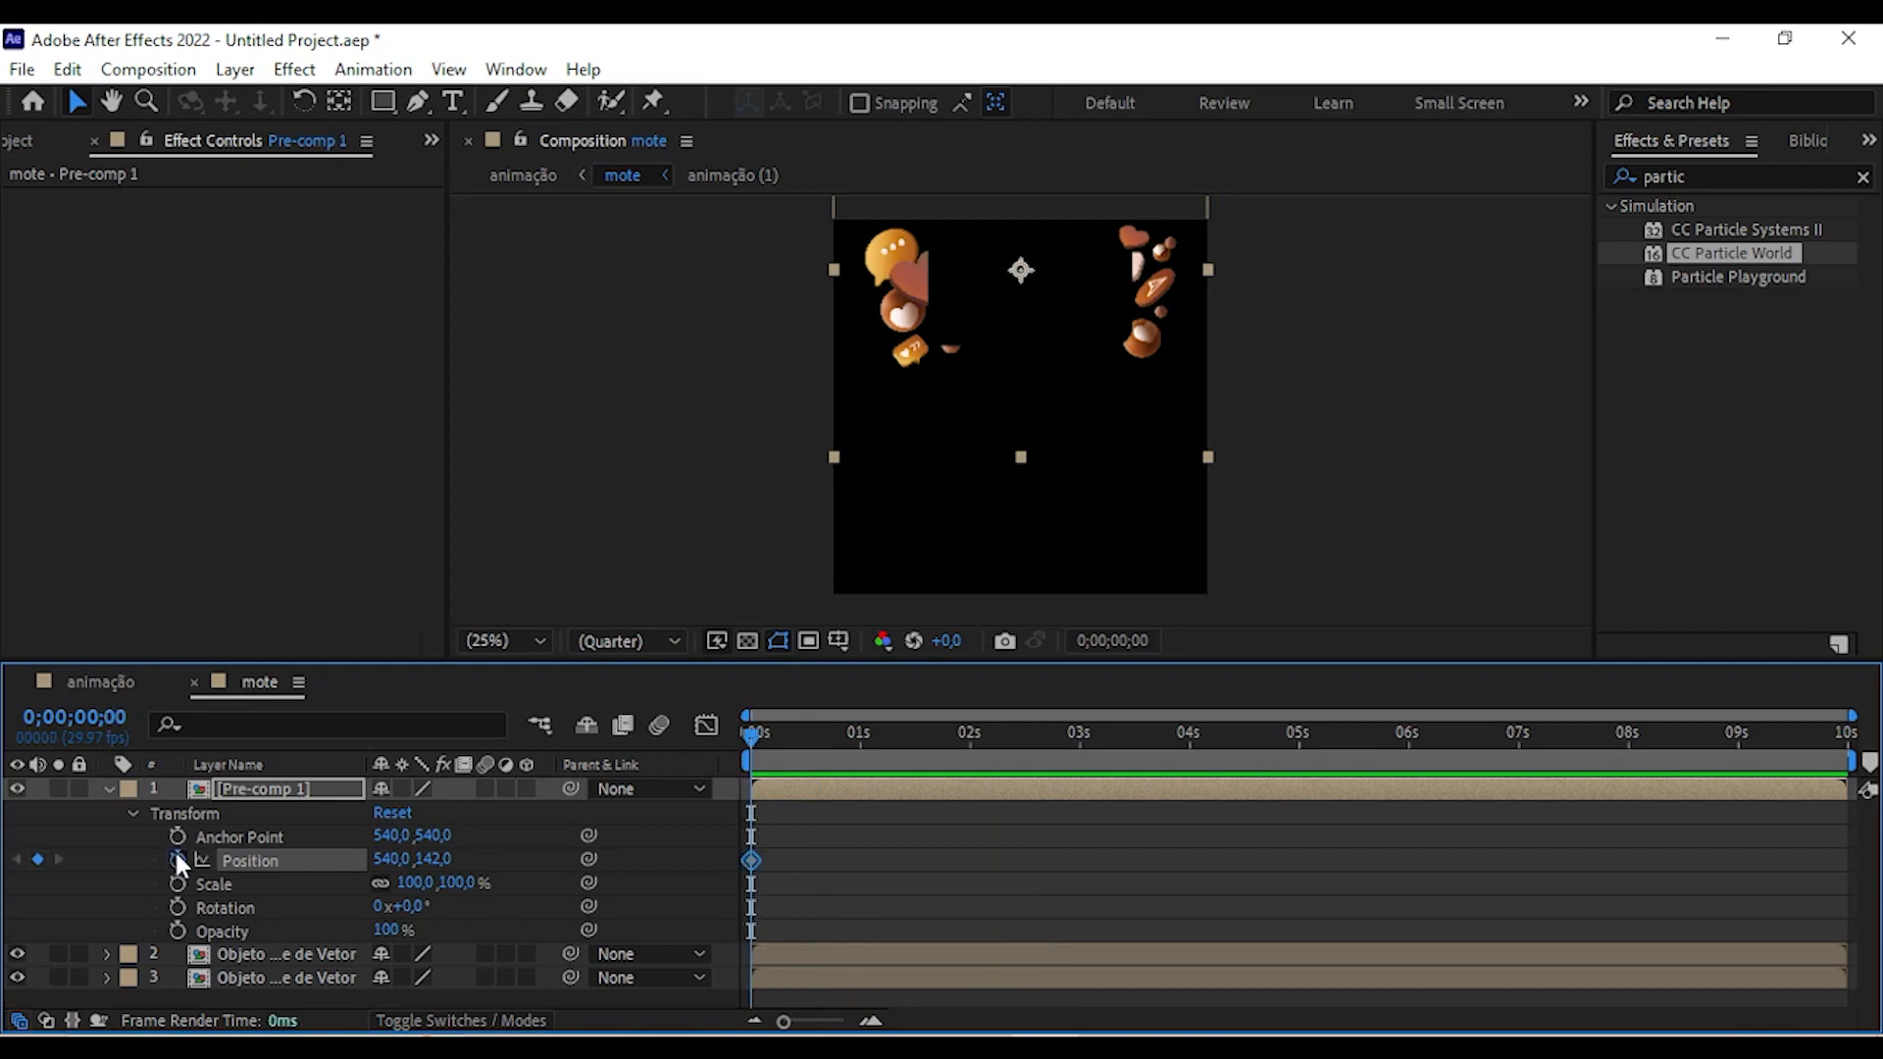
Add a Position keyframe at 0;00;00;11 in the mote composition that brings Pre-comp 1 back down into view.
click(122, 680)
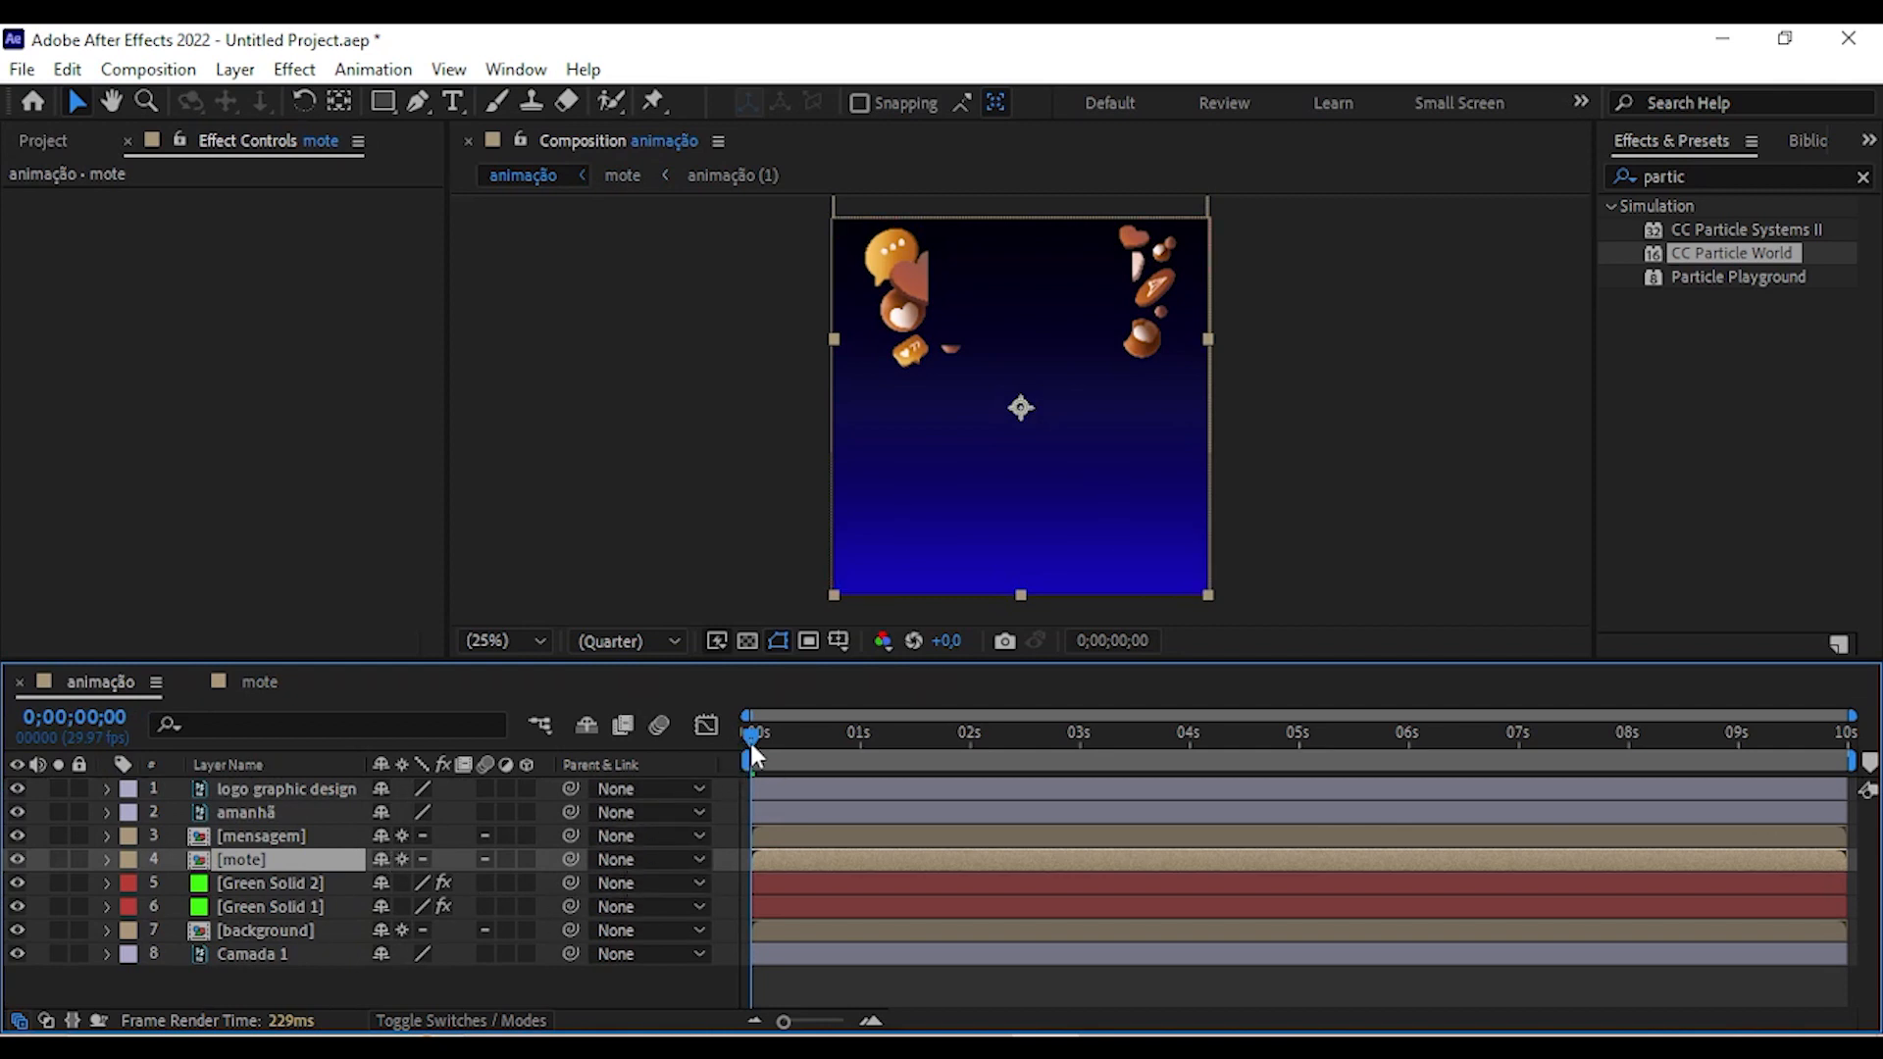
drag(752, 749, 792, 750)
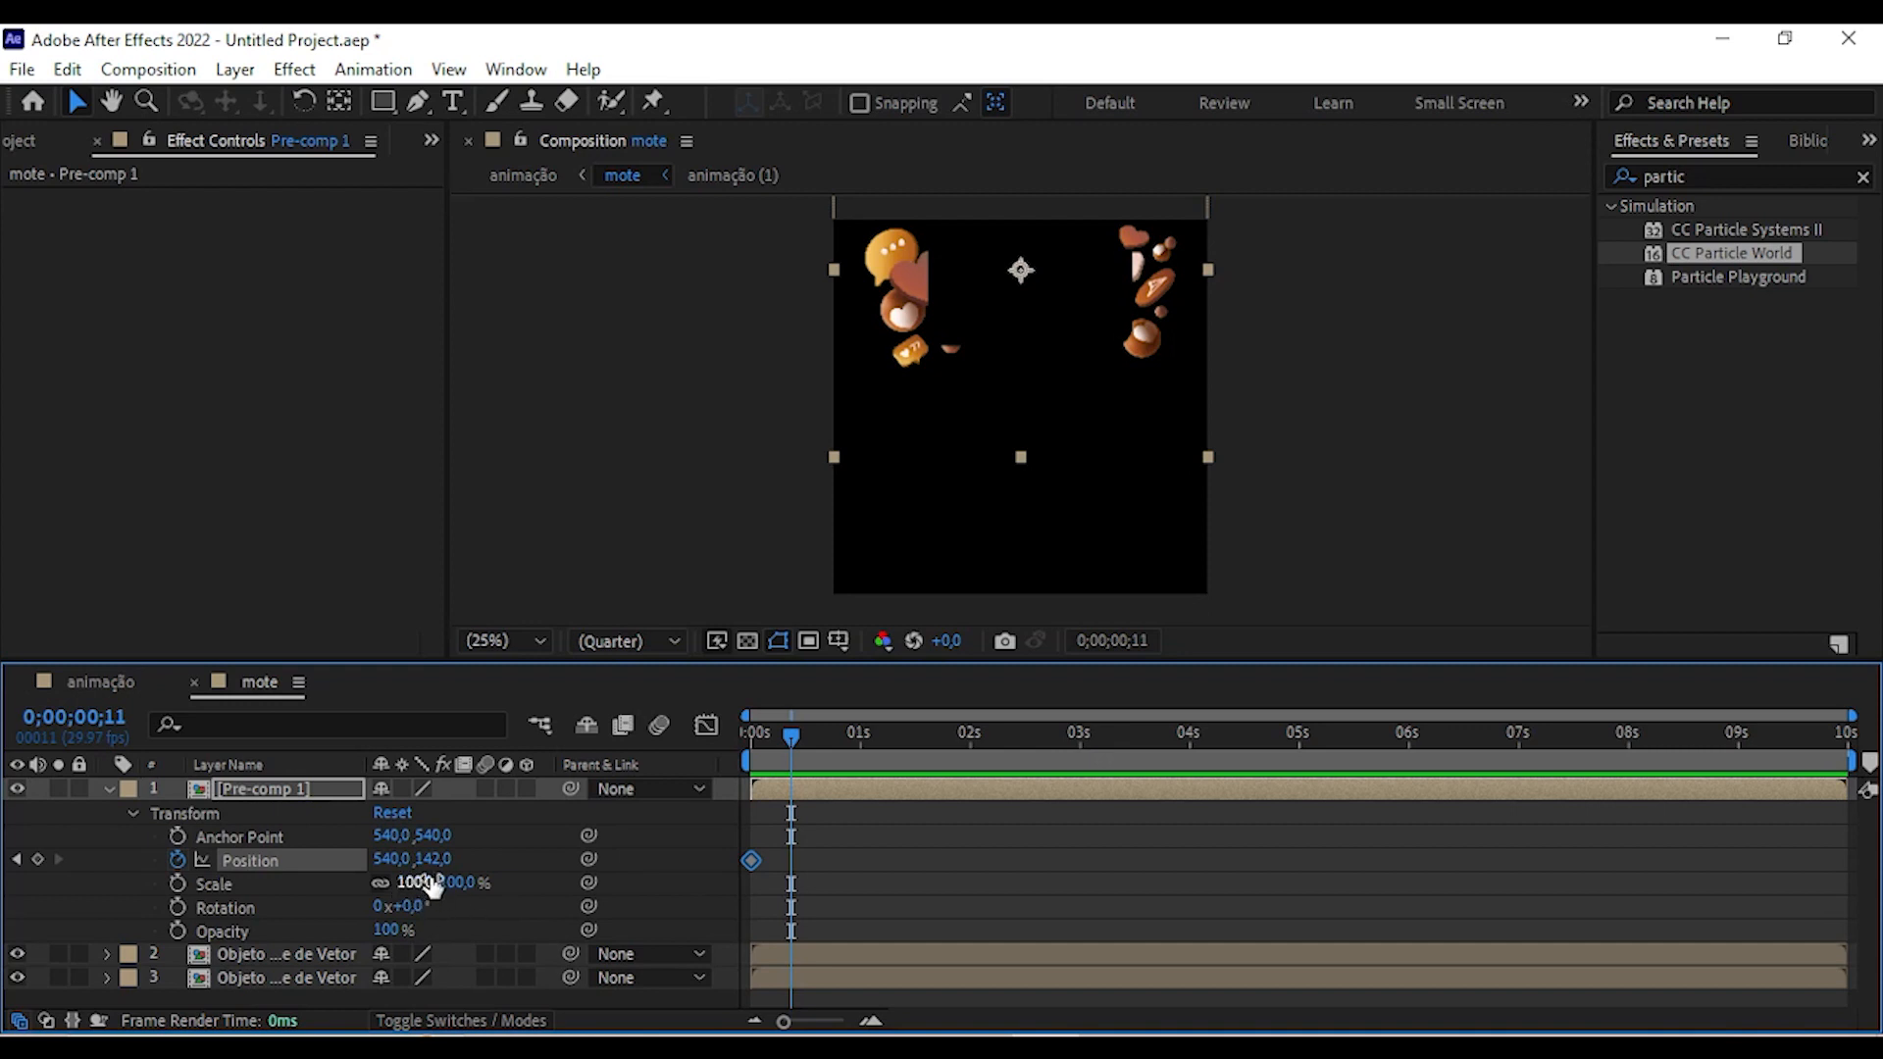
drag(431, 860, 874, 955)
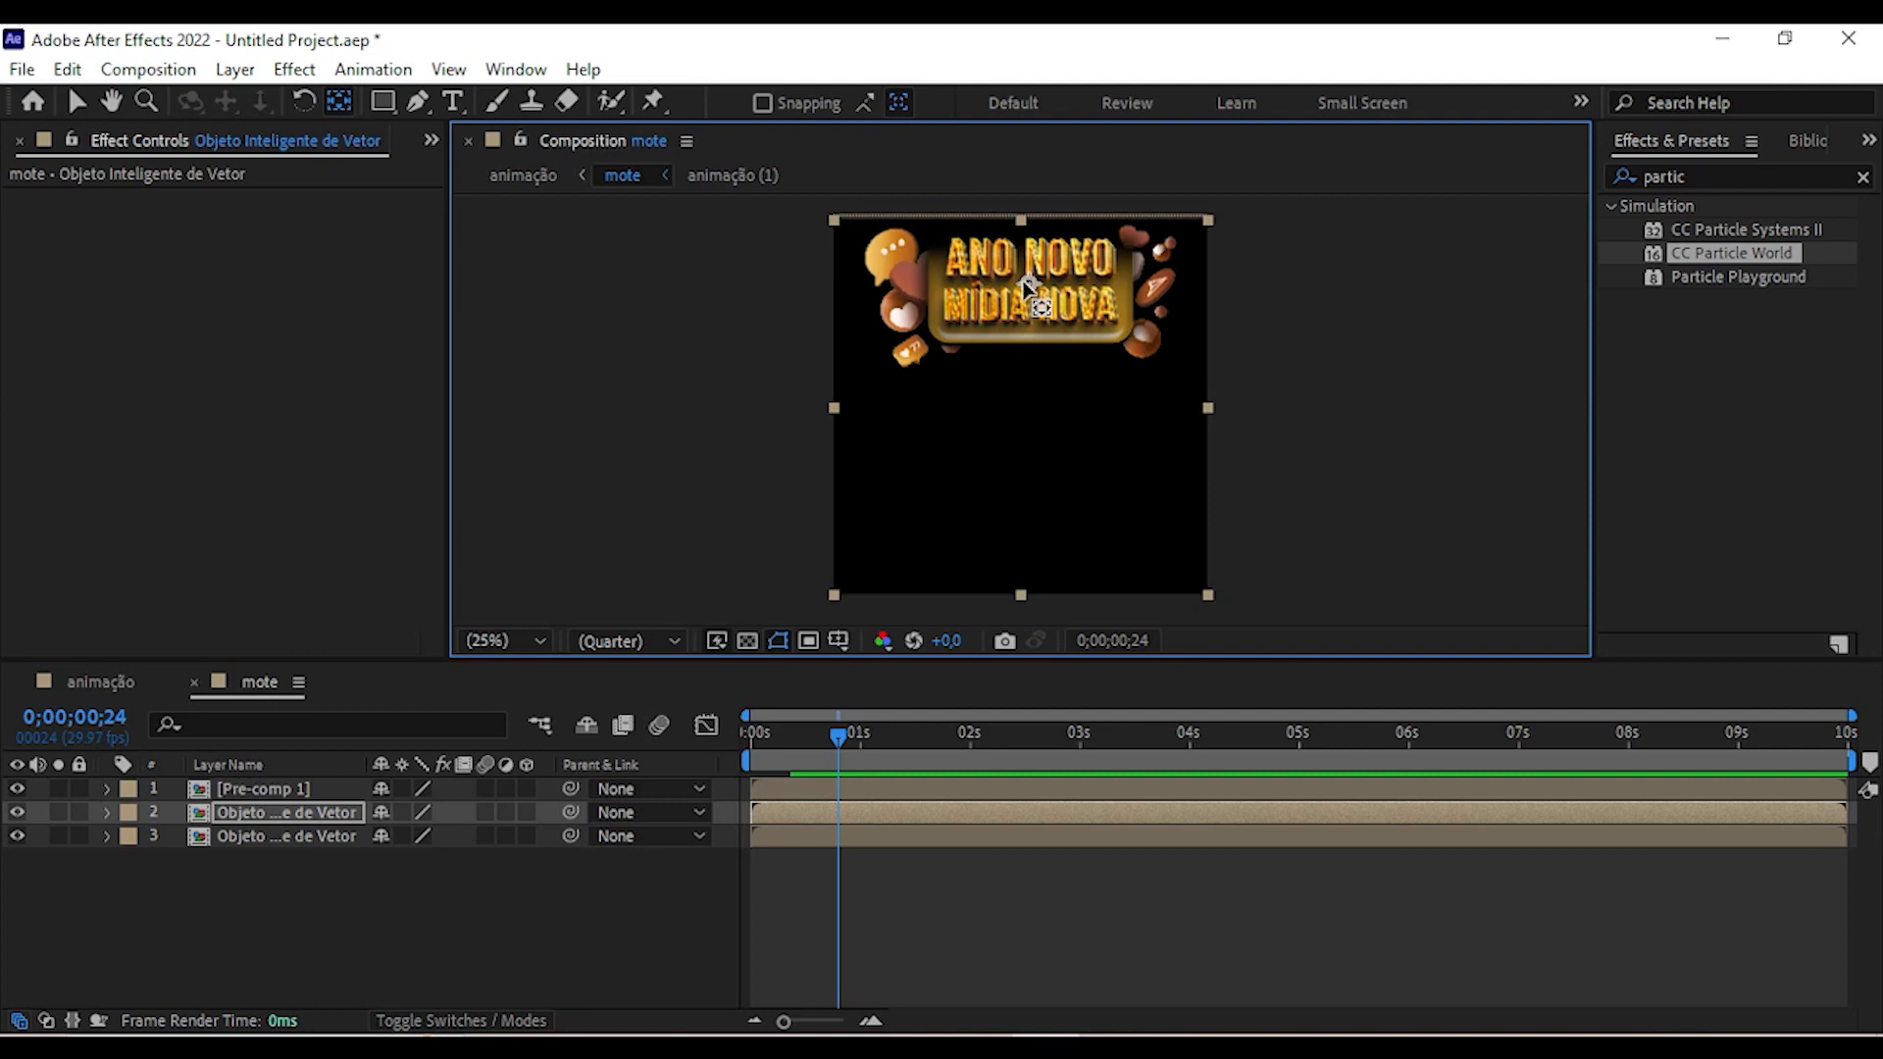
Set the Scale of the layer 2 vector object to 0% and keyframe it at the start of the mote composition.
click(108, 814)
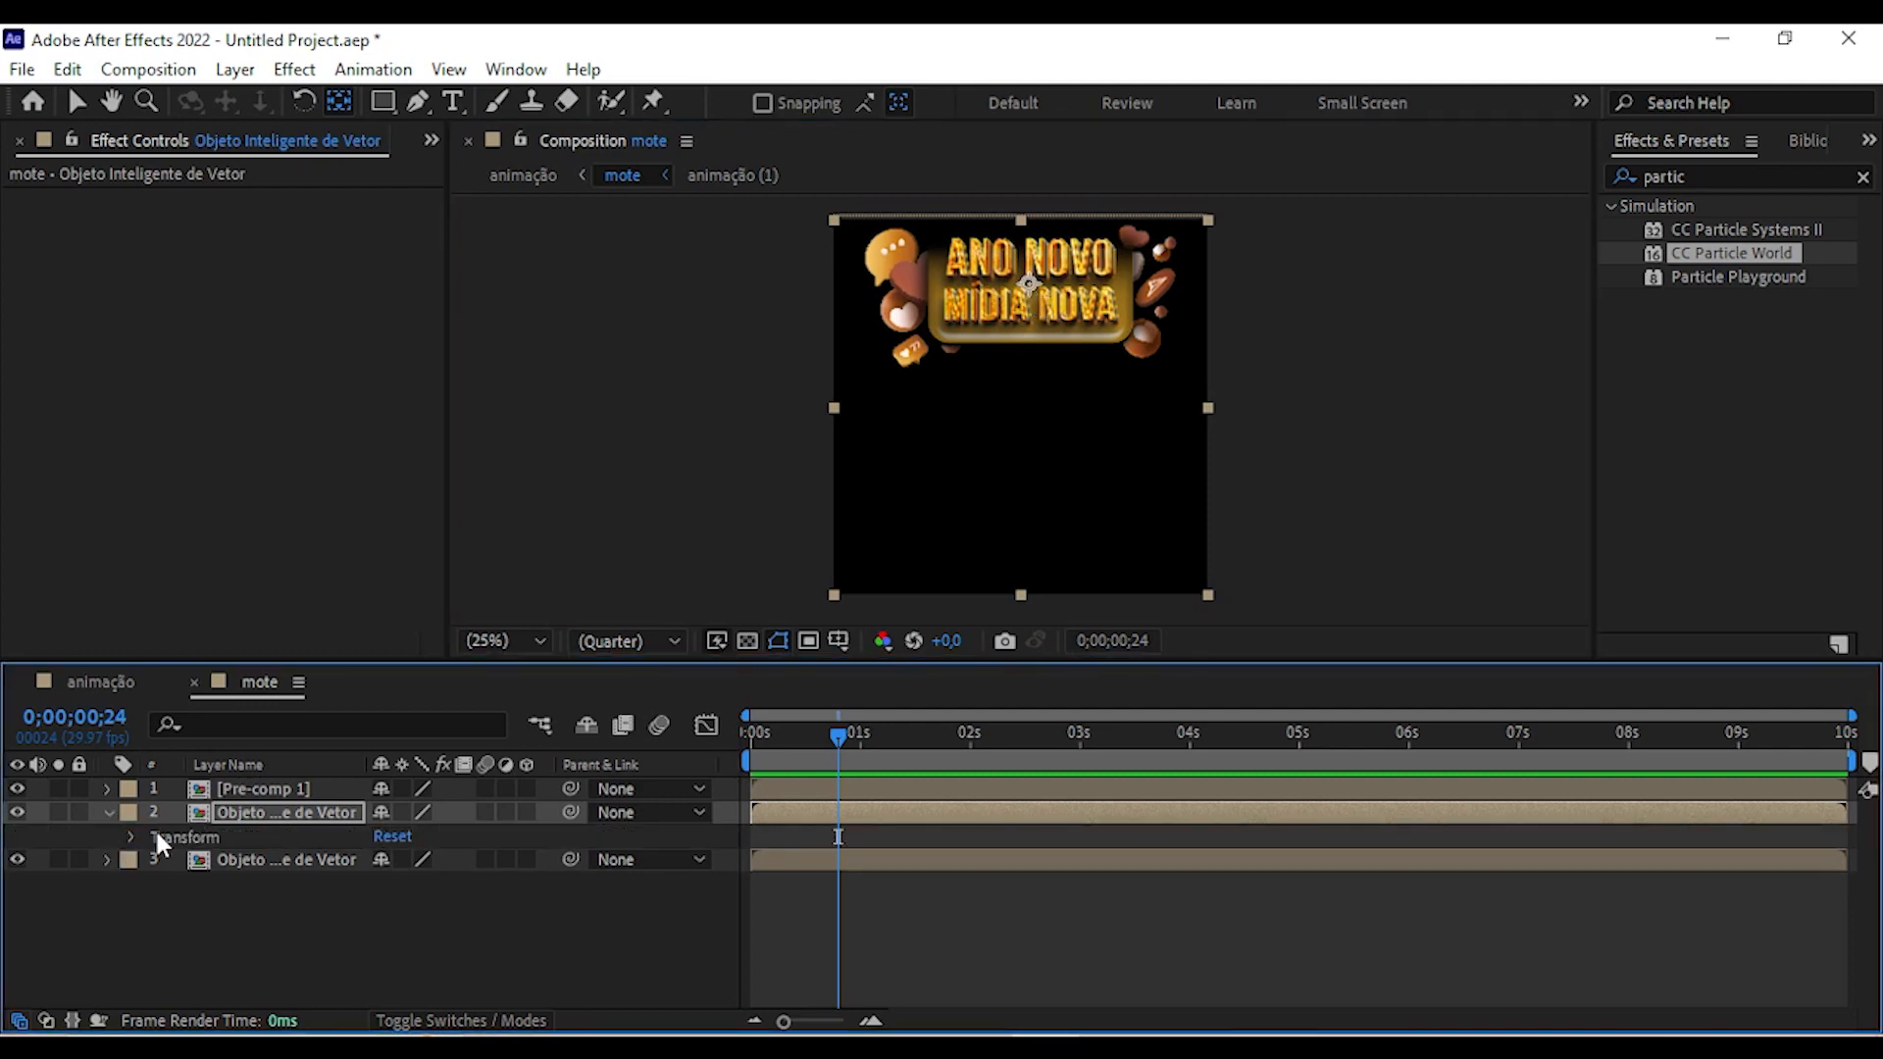
click(133, 838)
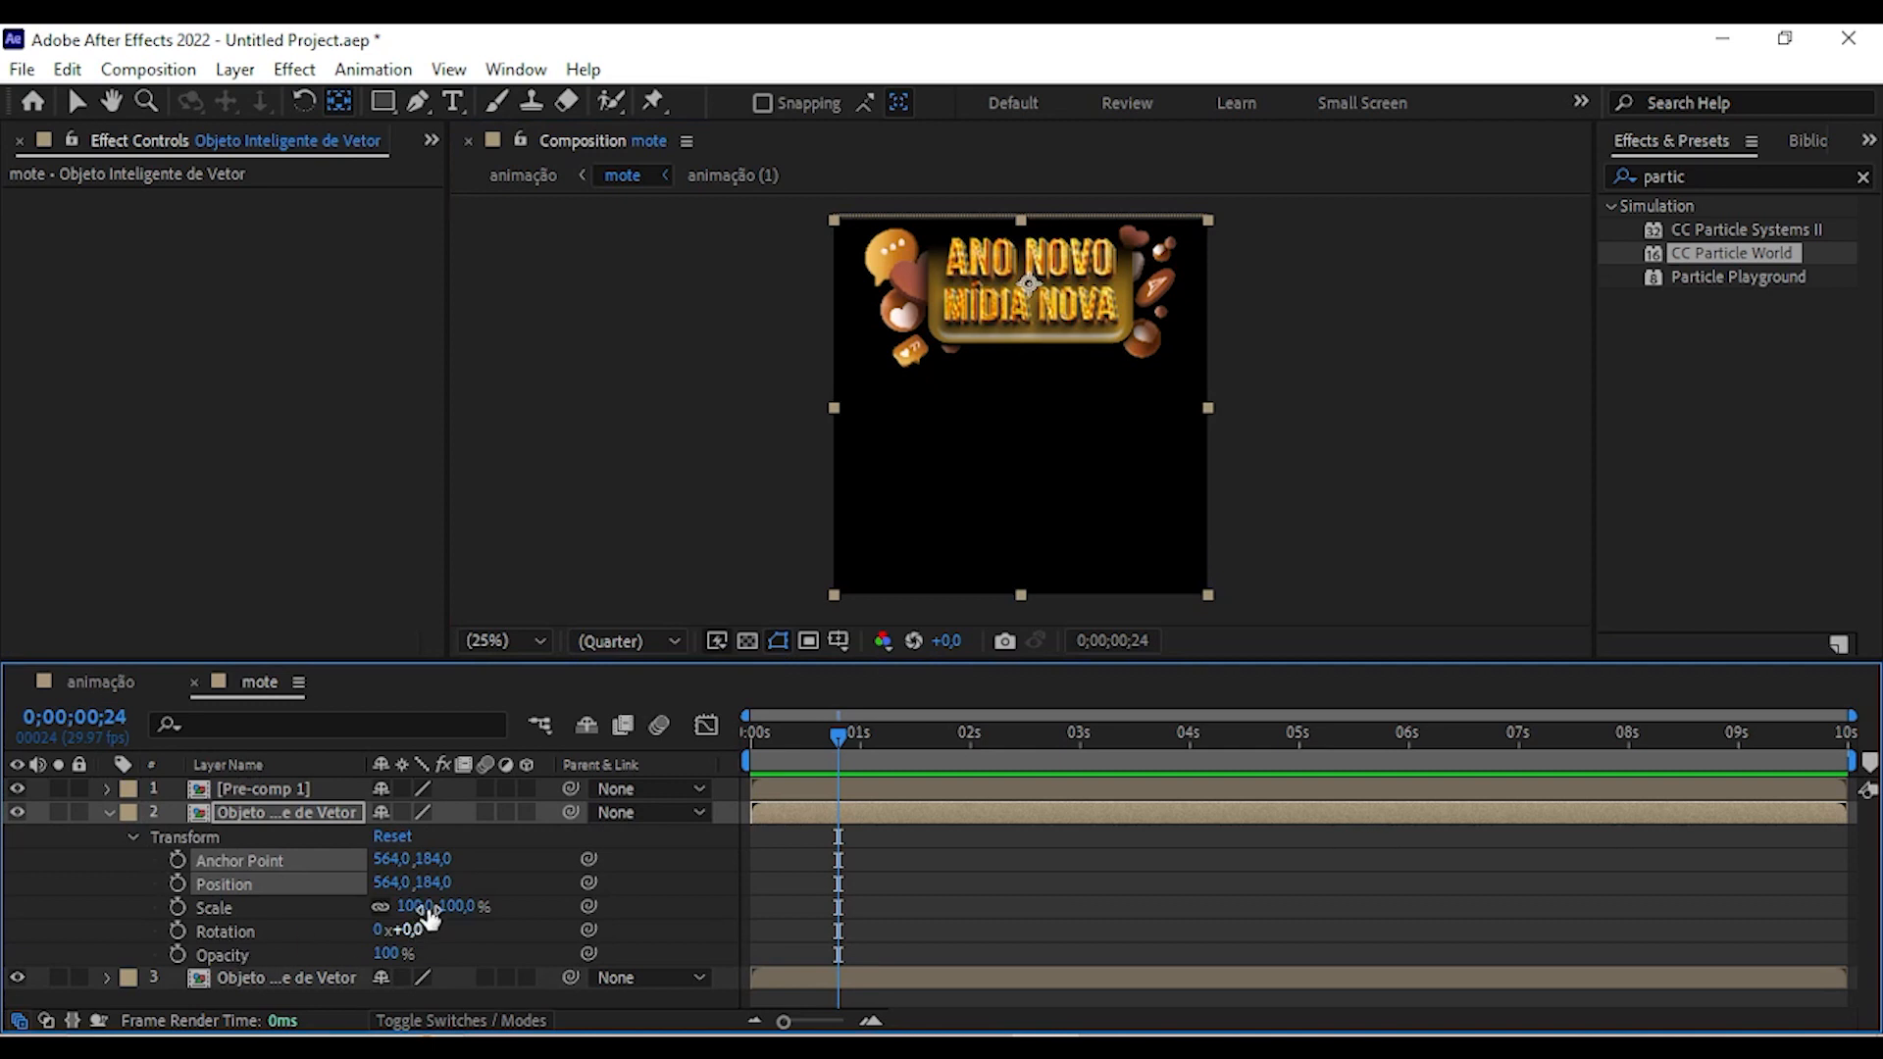
click(461, 904)
text(0)
key(Return)
drag(836, 750, 753, 750)
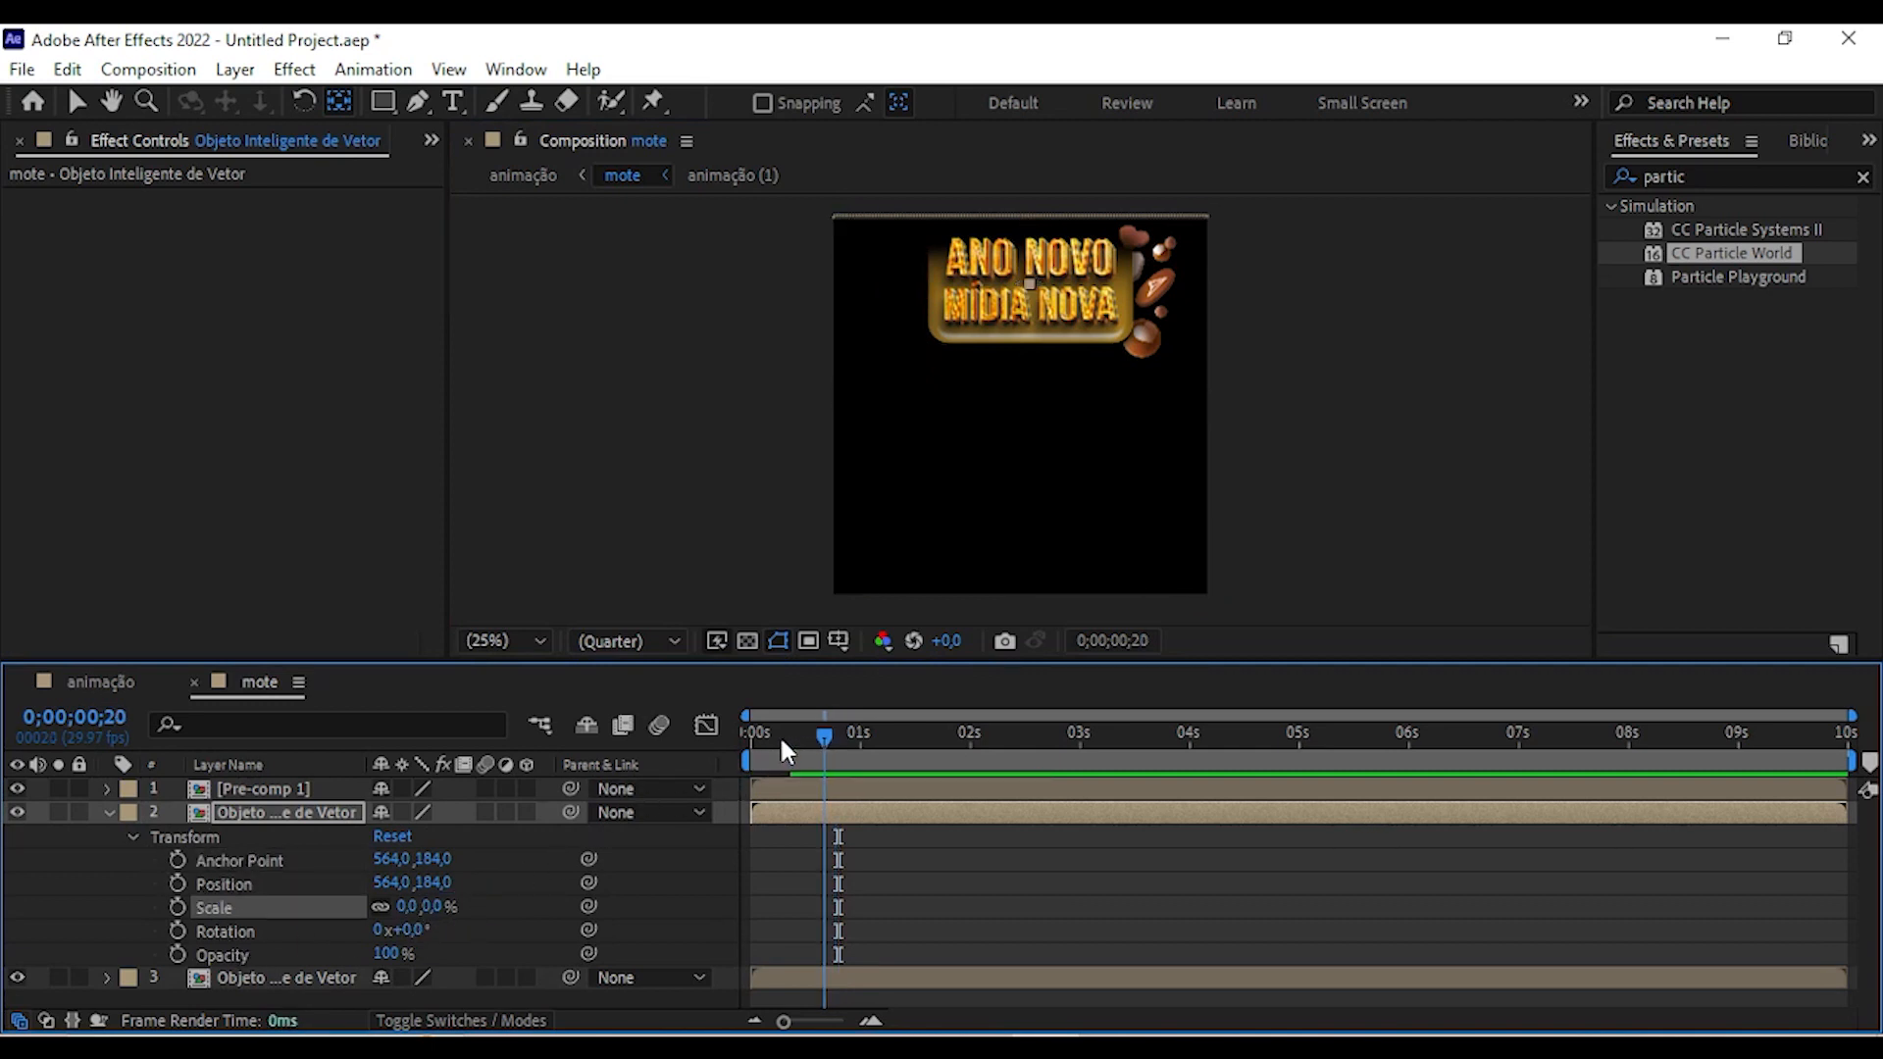
click(179, 907)
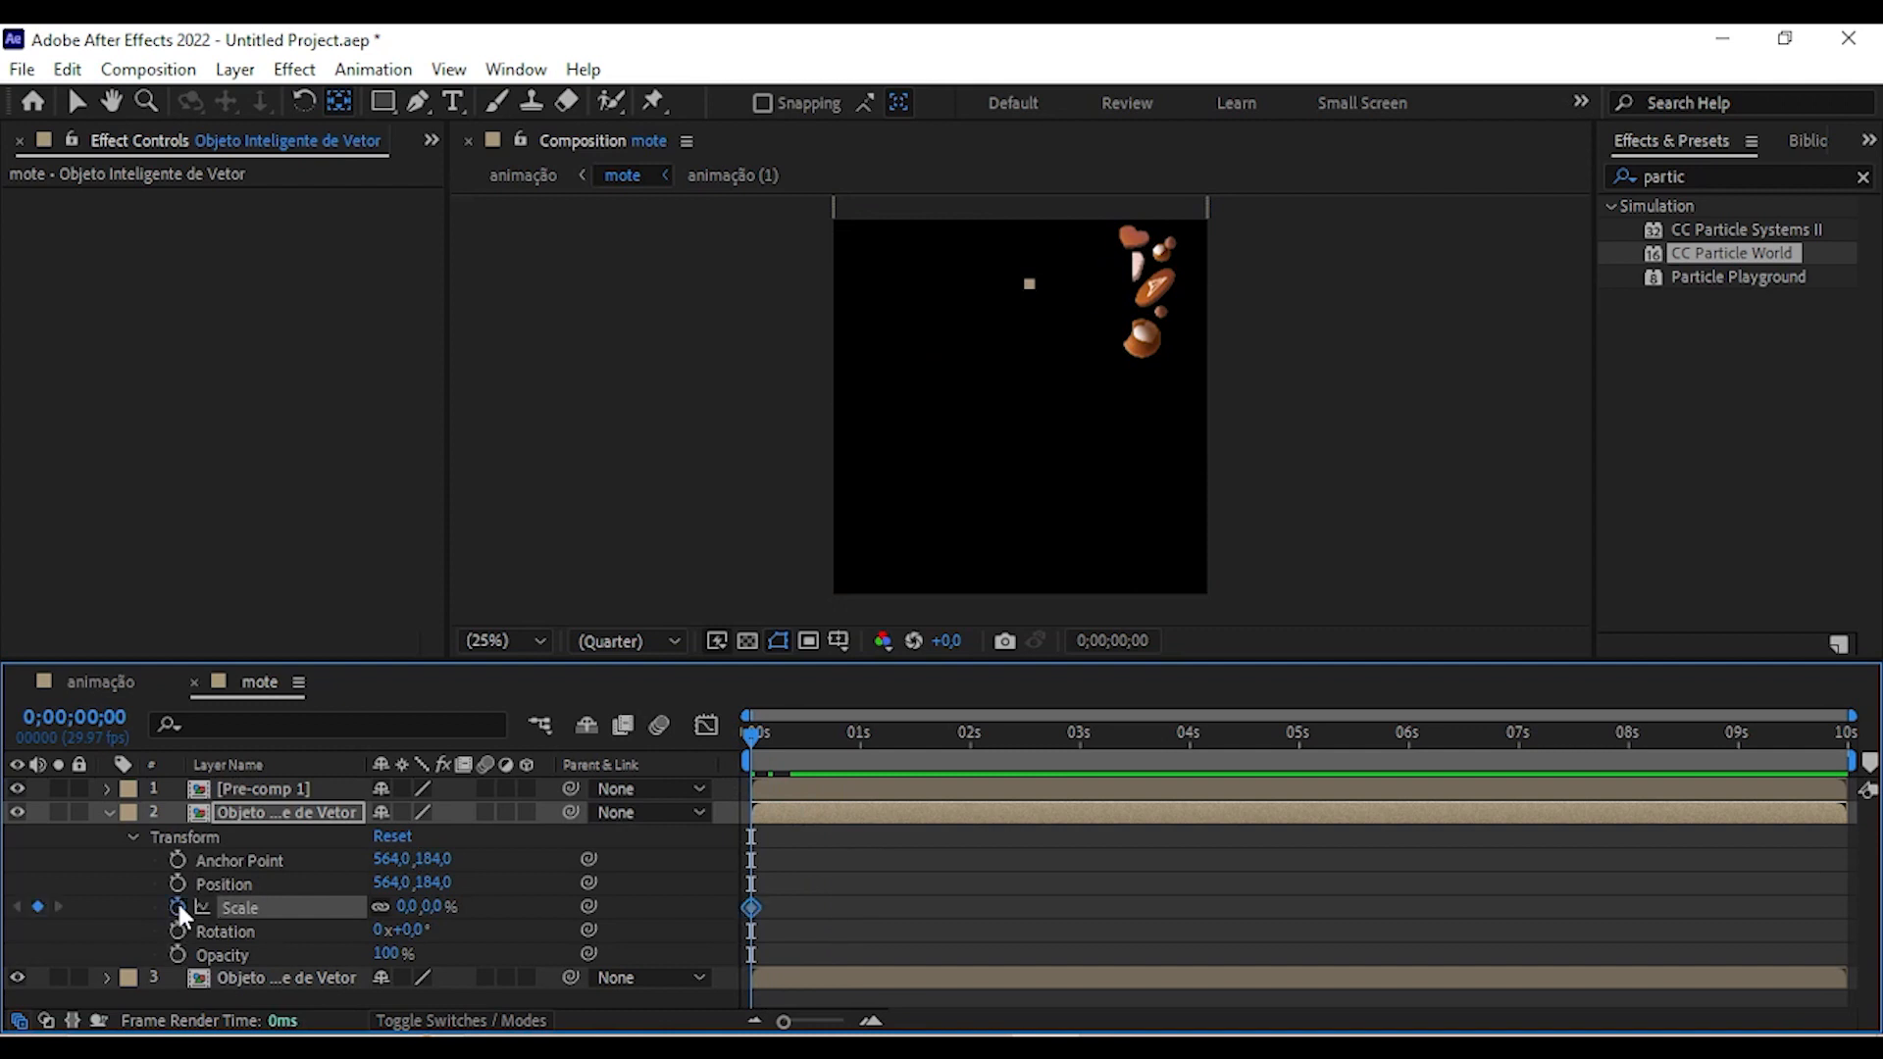
Add a 100% Scale keyframe to the layer 2 vector object at 0;00;00;13.
drag(752, 736, 801, 752)
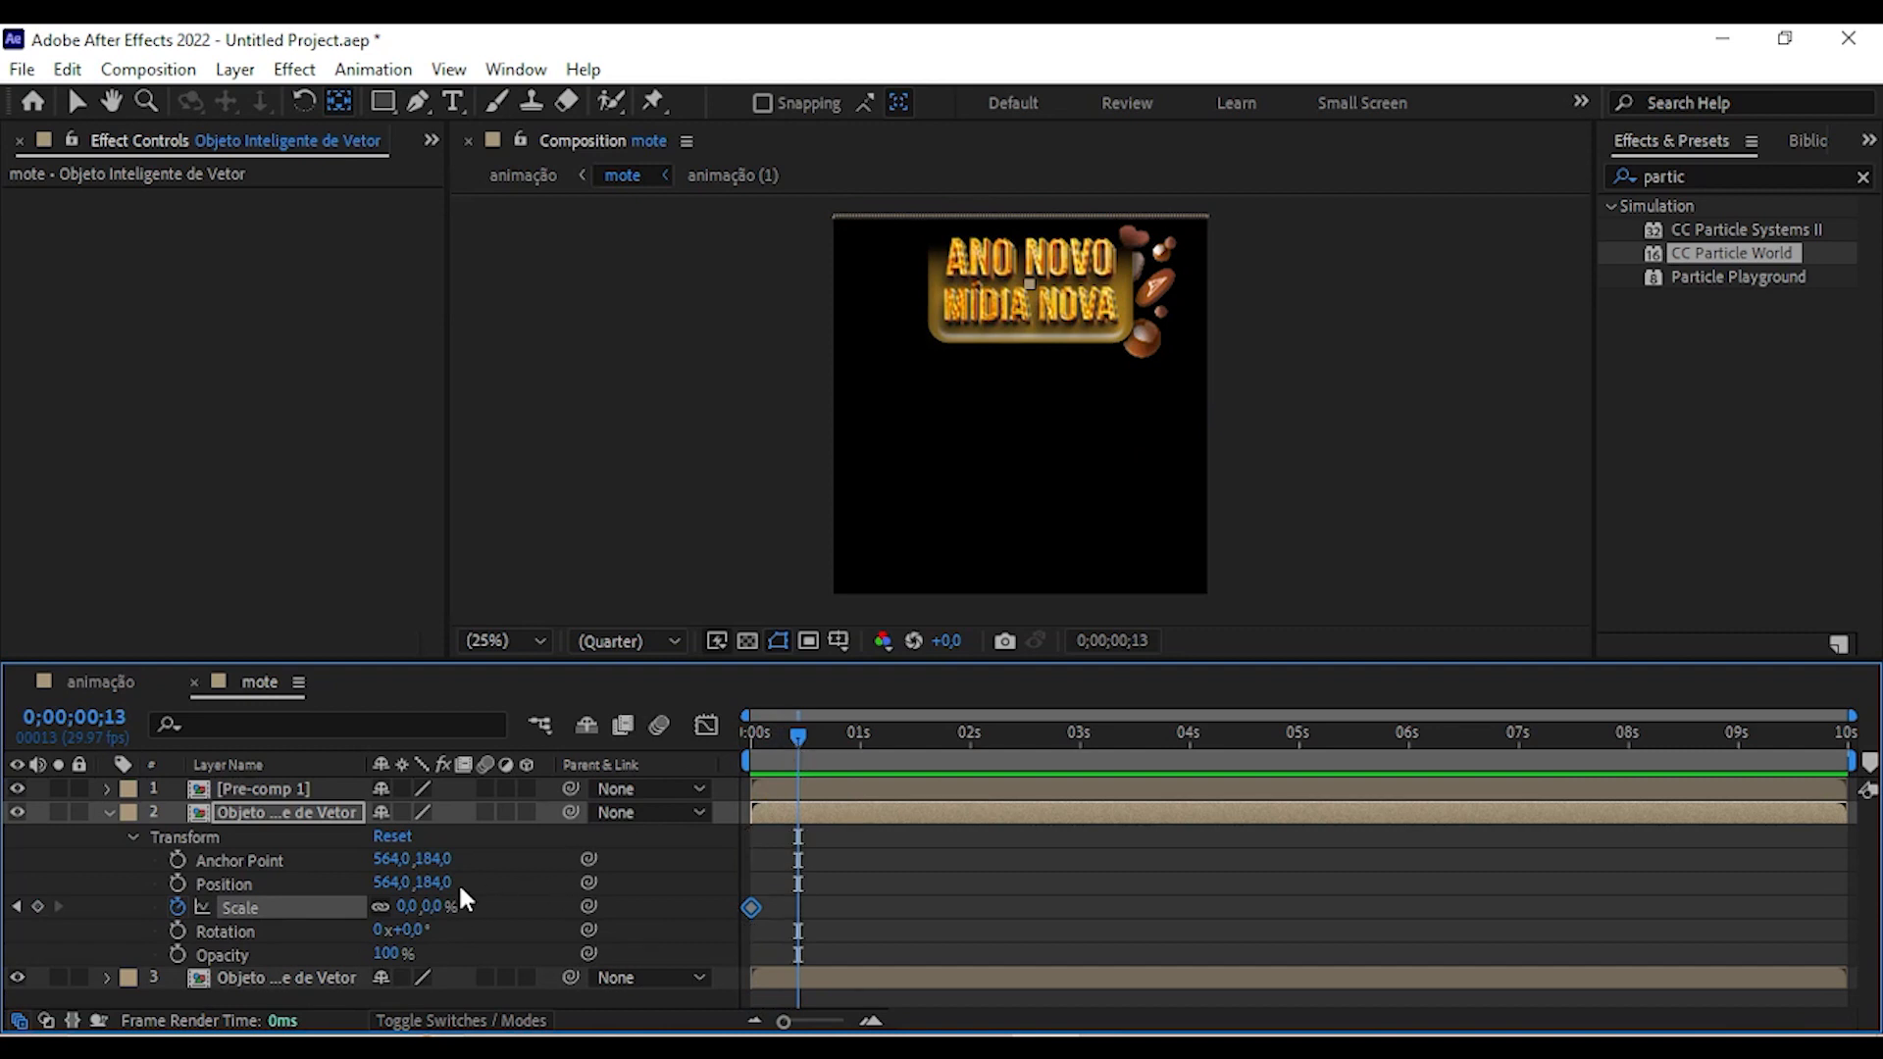
click(428, 910)
text(100)
key(Return)
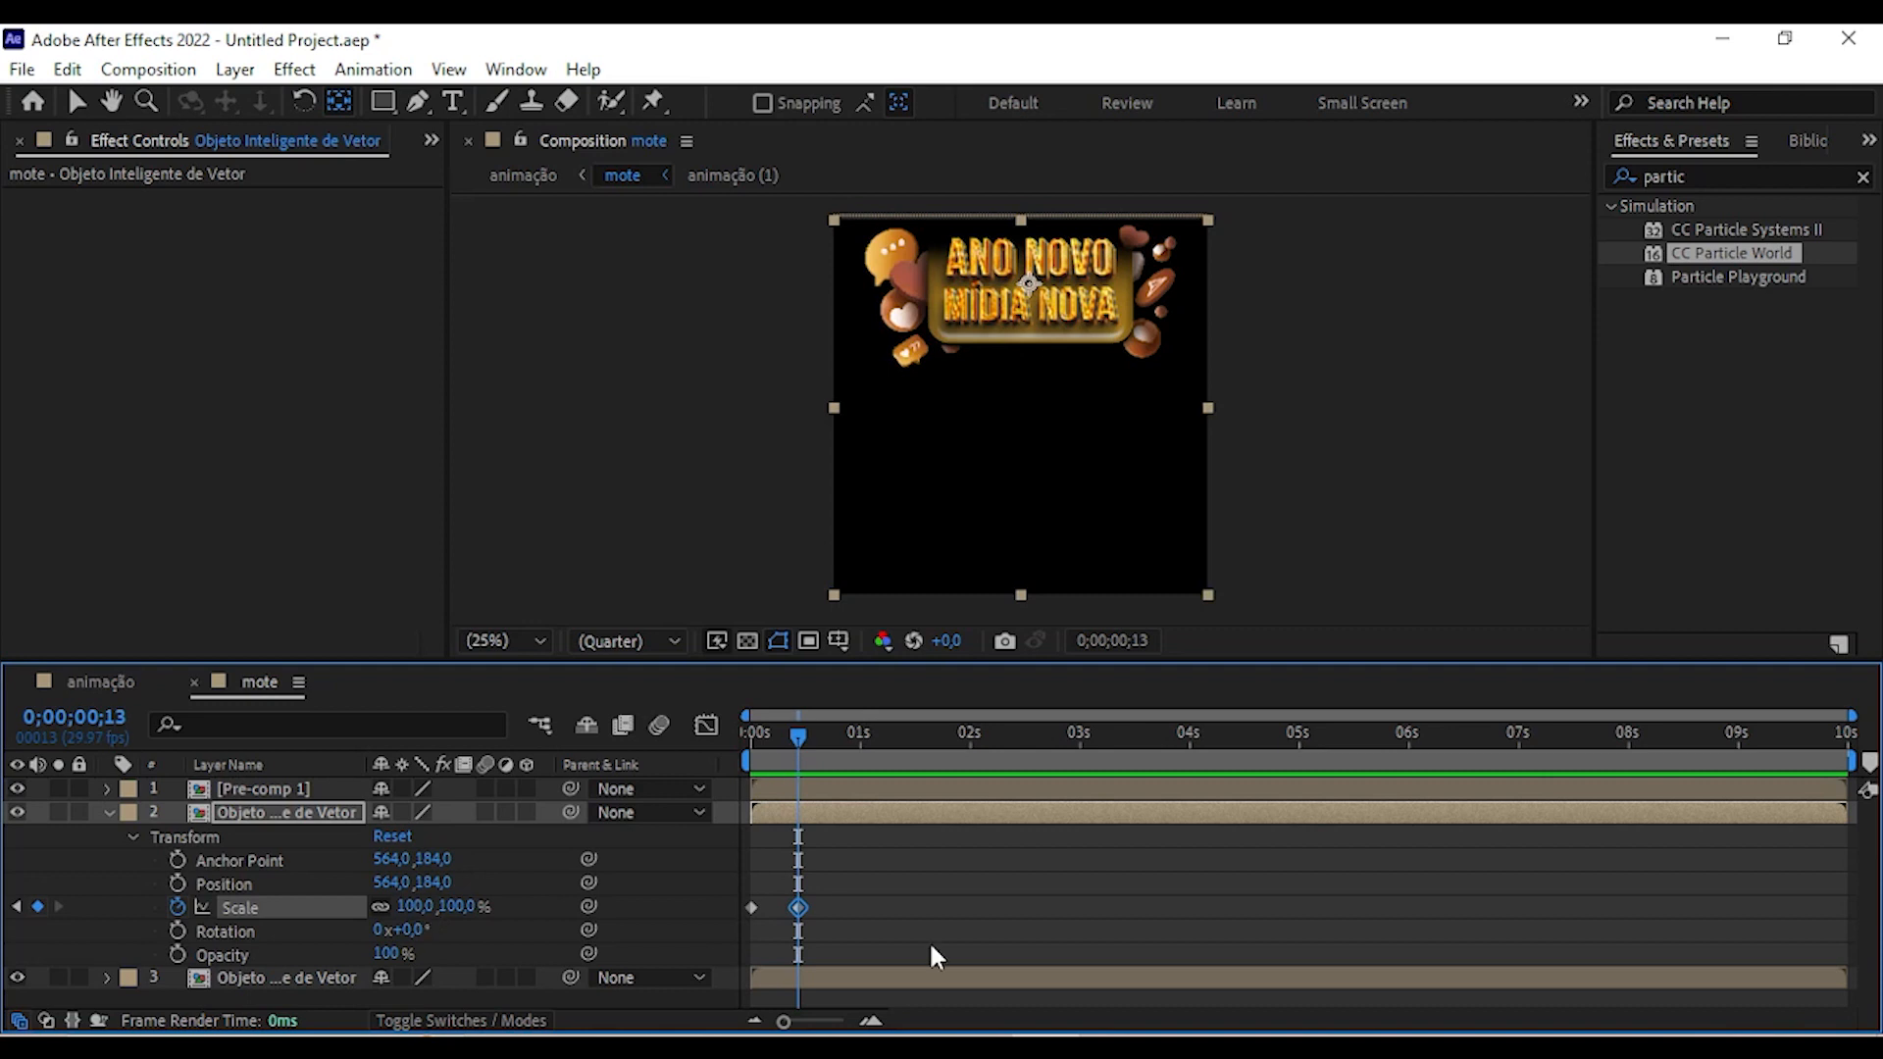
Set the layer 2 vector object's Opacity to 0% and keyframe it at 0;00;00;00.
drag(798, 735, 665, 731)
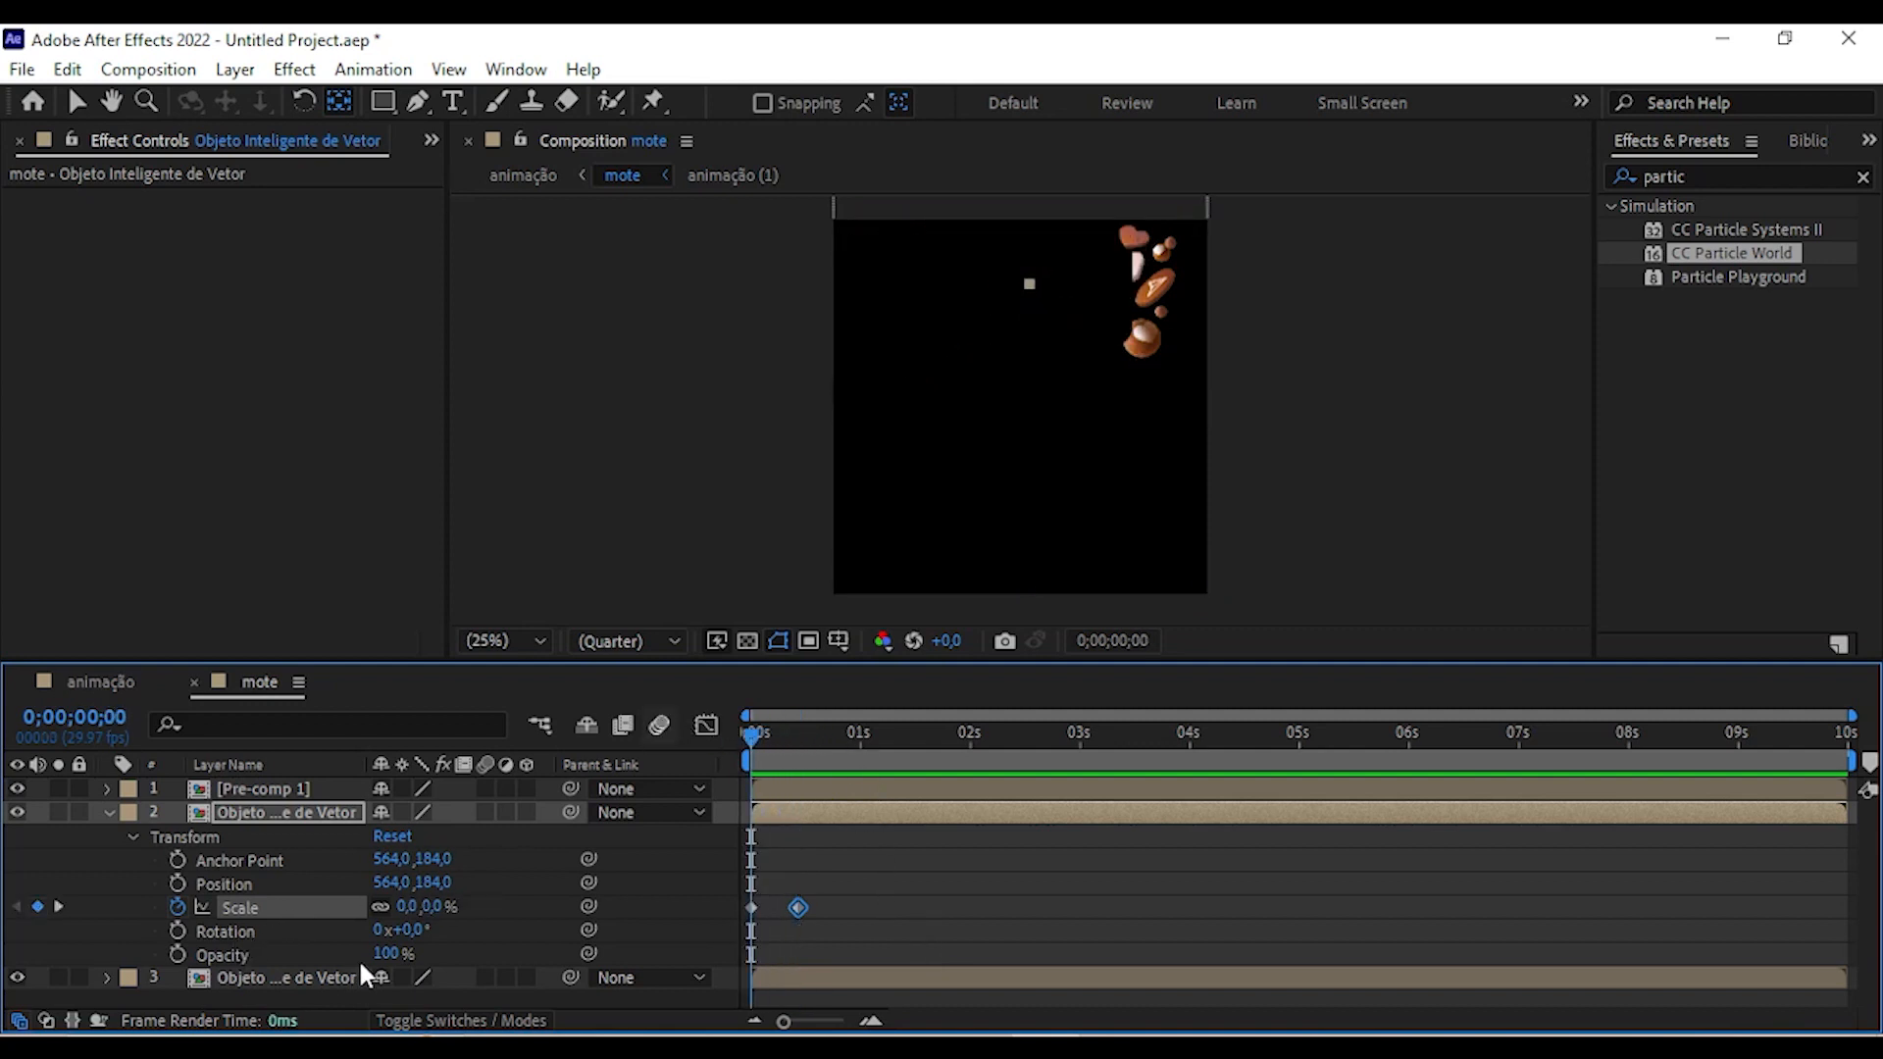
click(390, 950)
text(0)
key(Return)
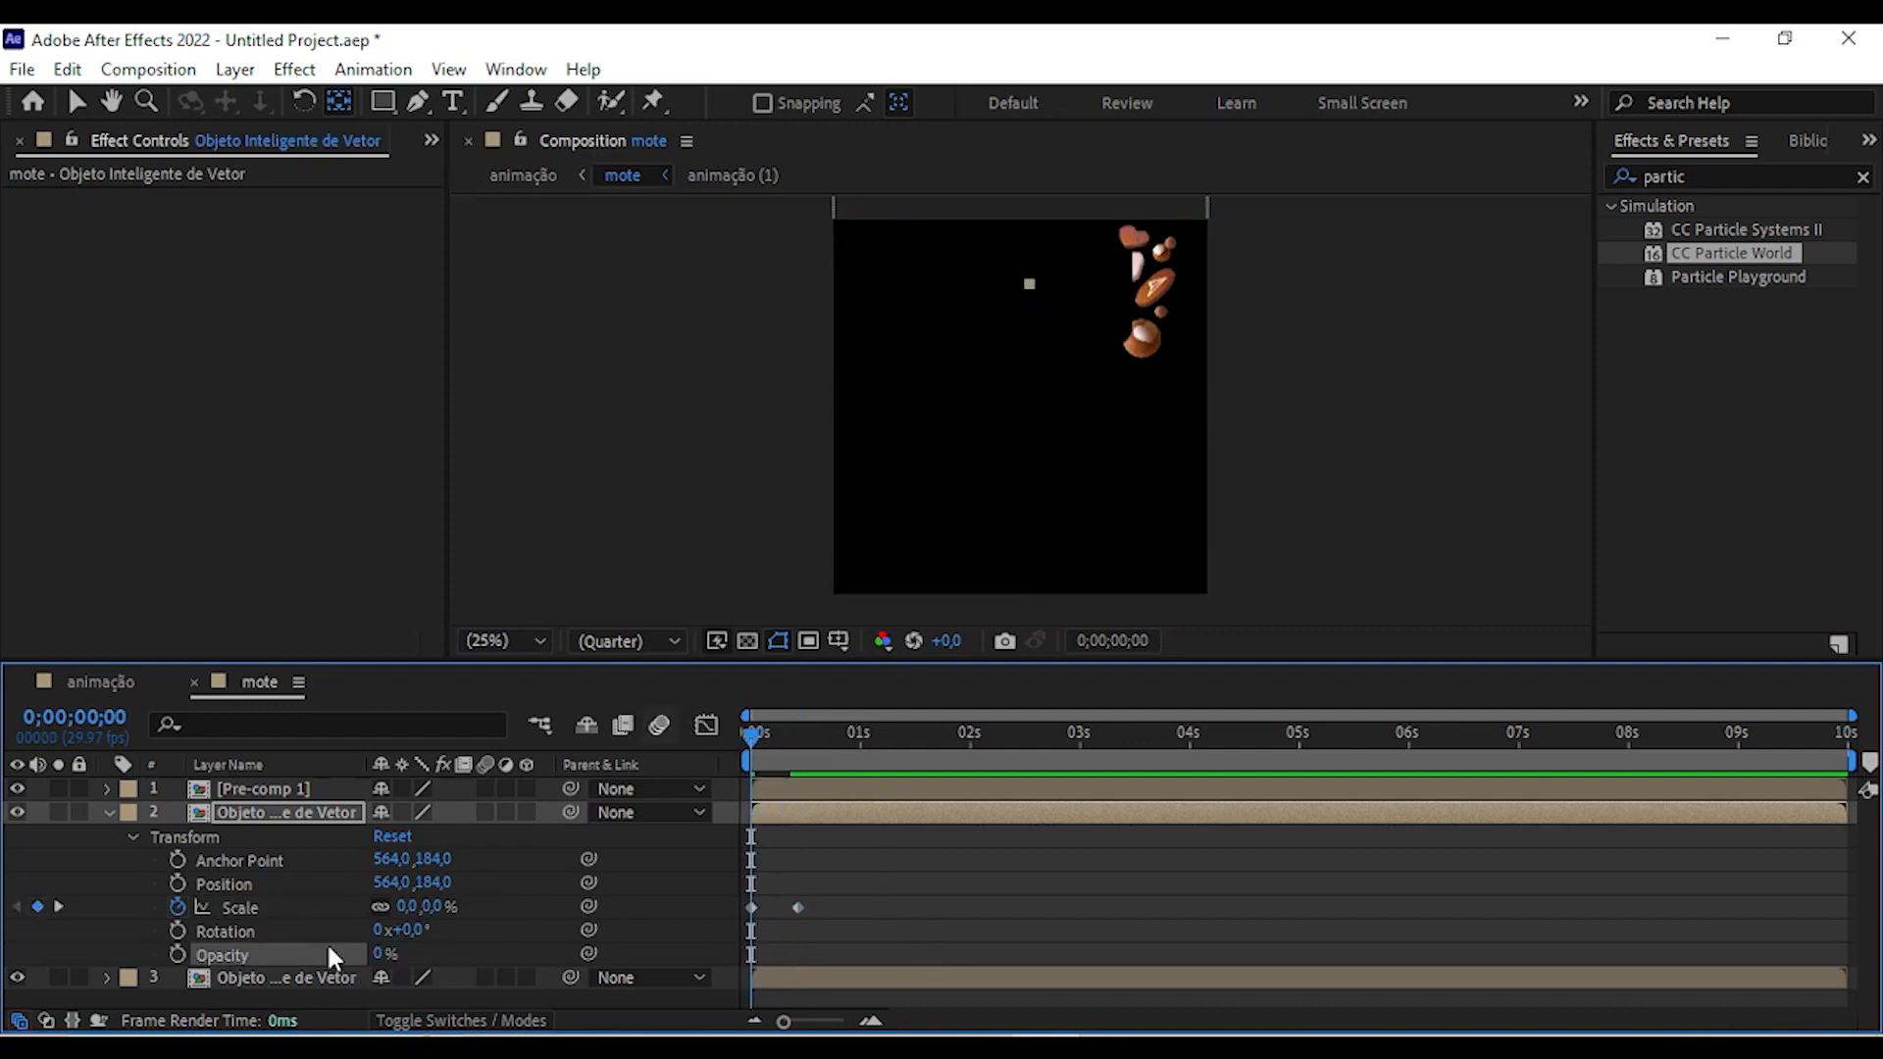
click(176, 953)
Add a 100% Opacity keyframe to the layer 2 vector object at 0;00;00;13 and shift it slightly earlier.
drag(750, 746, 798, 760)
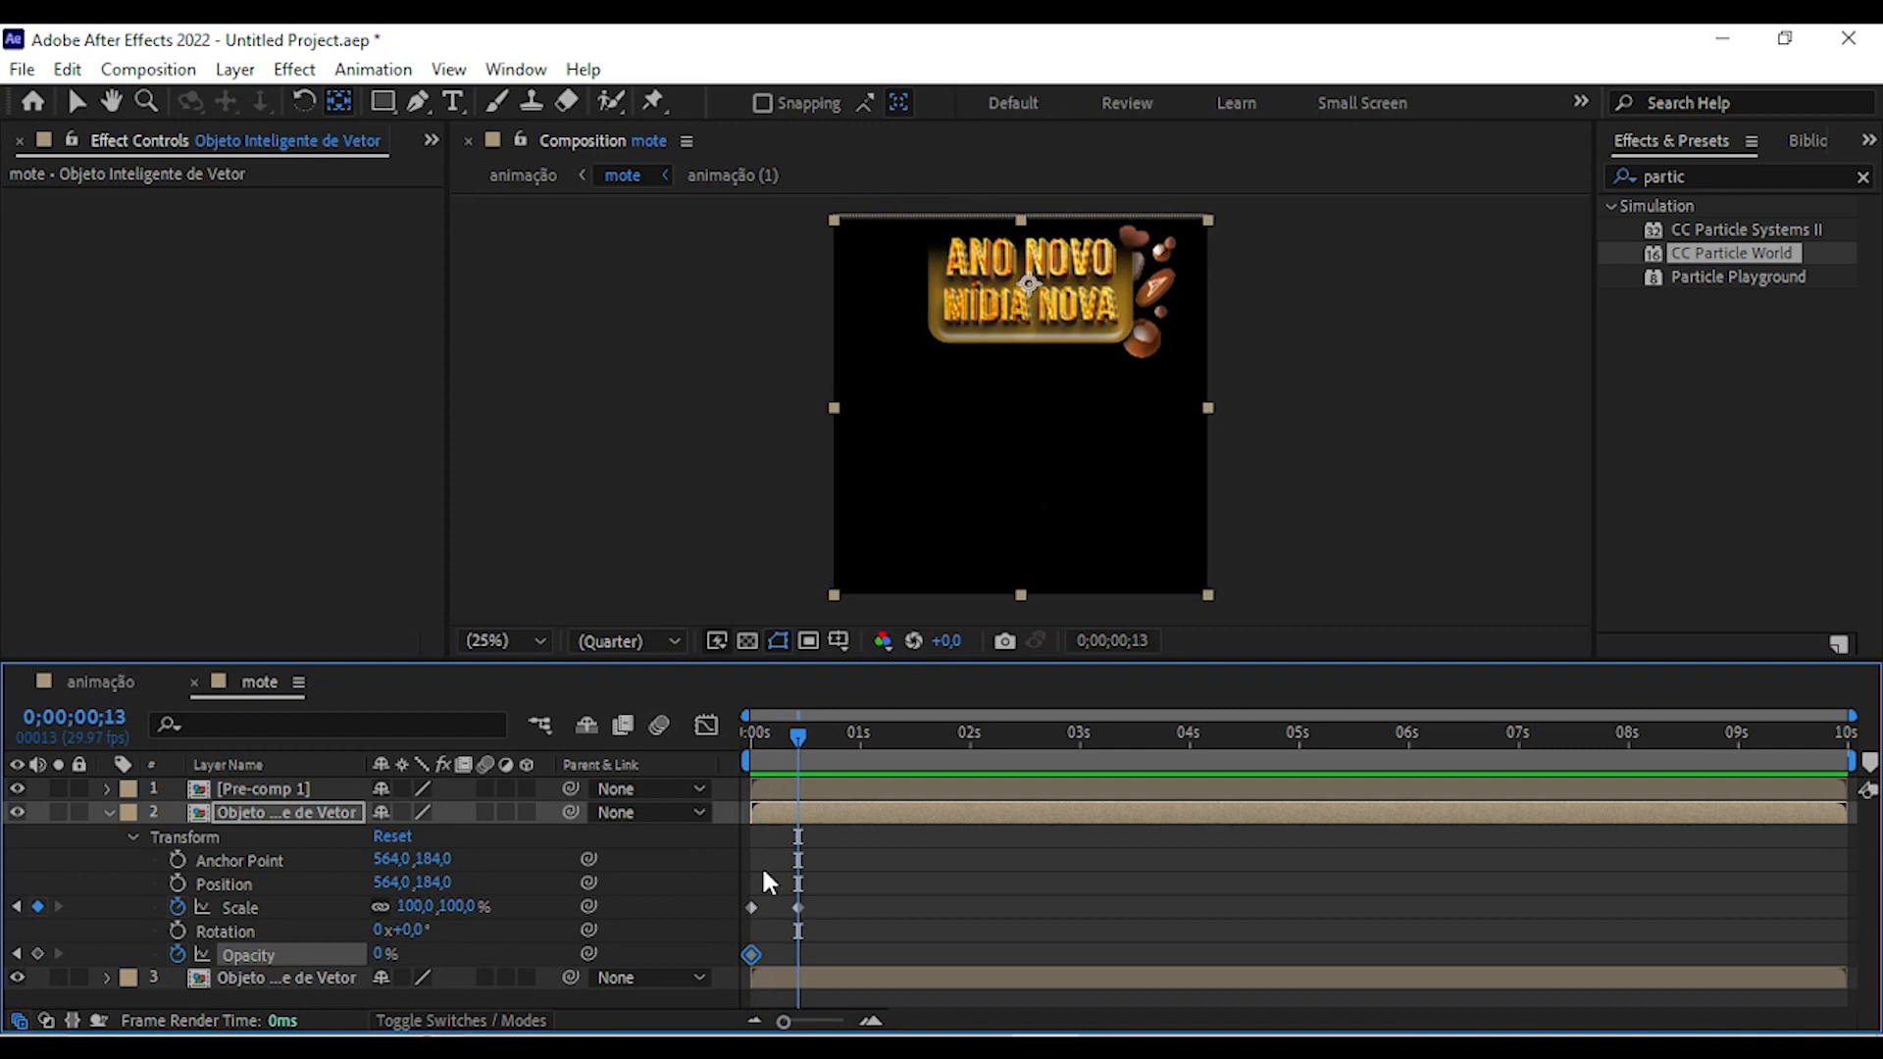
click(377, 951)
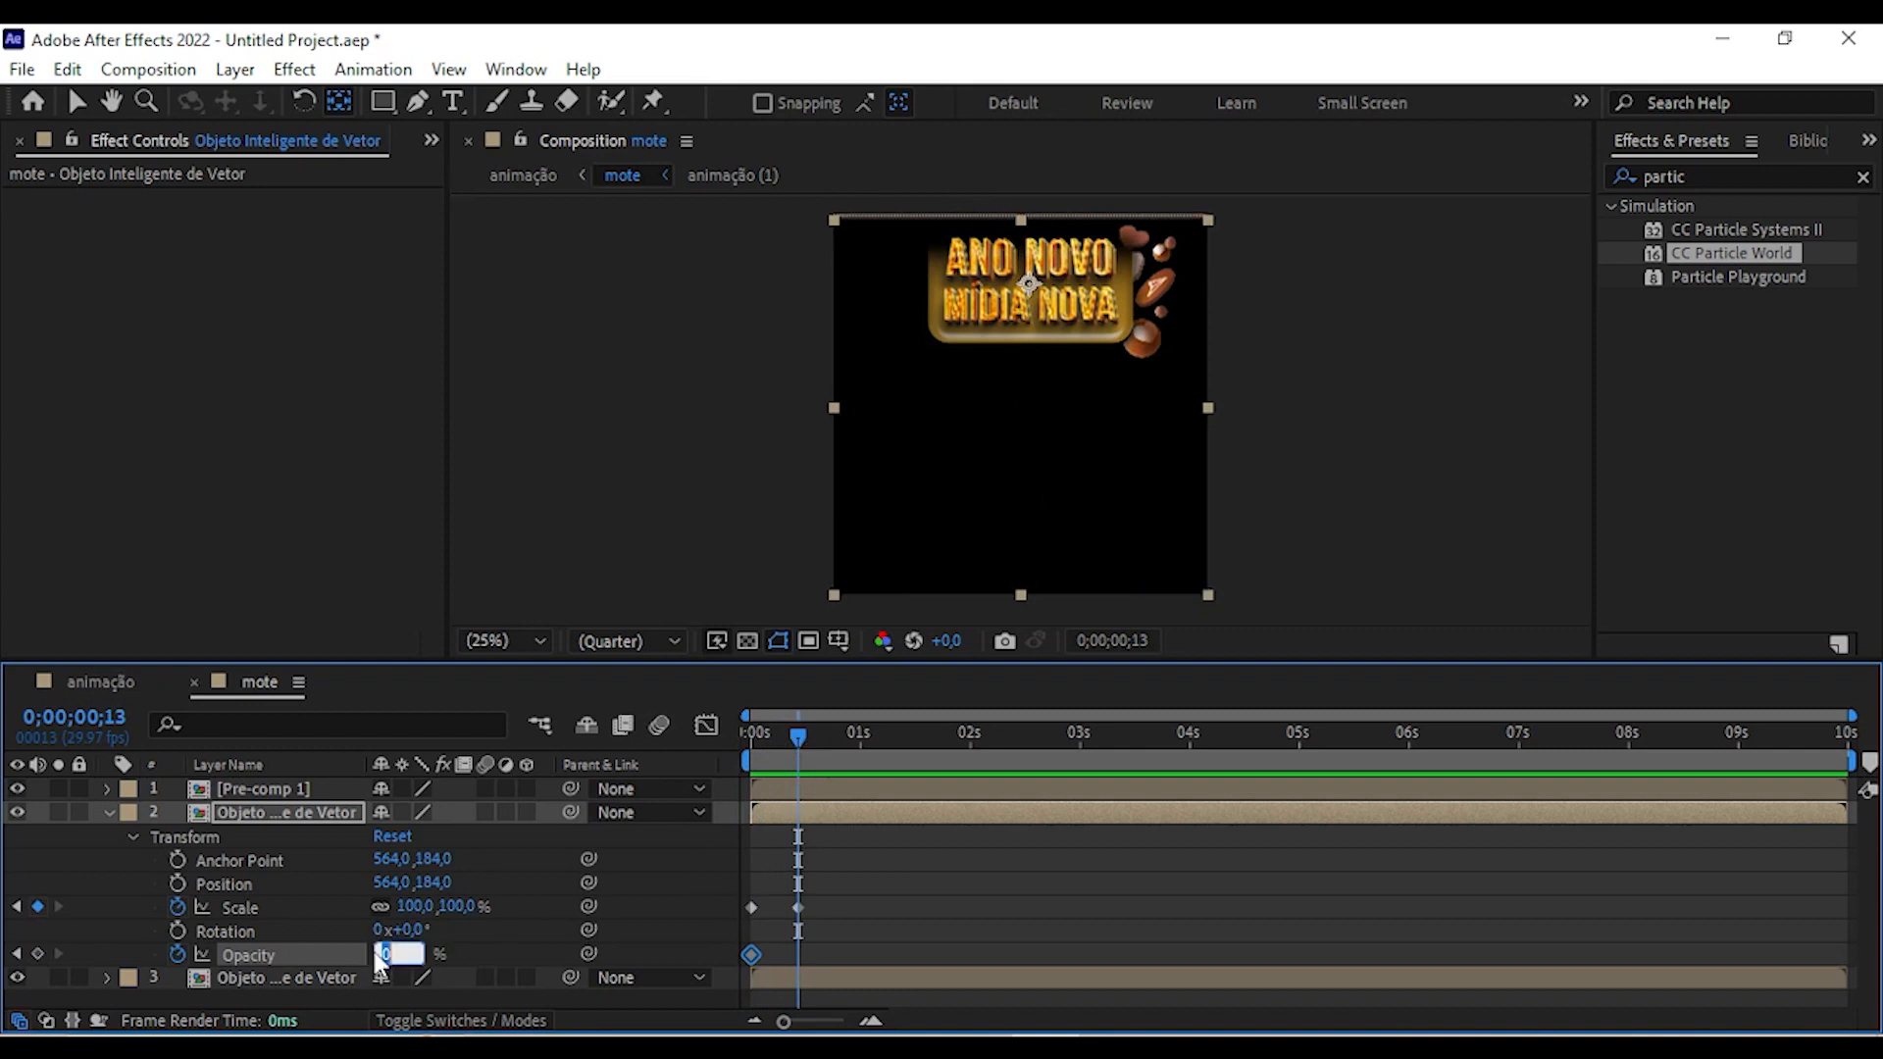
key(Return)
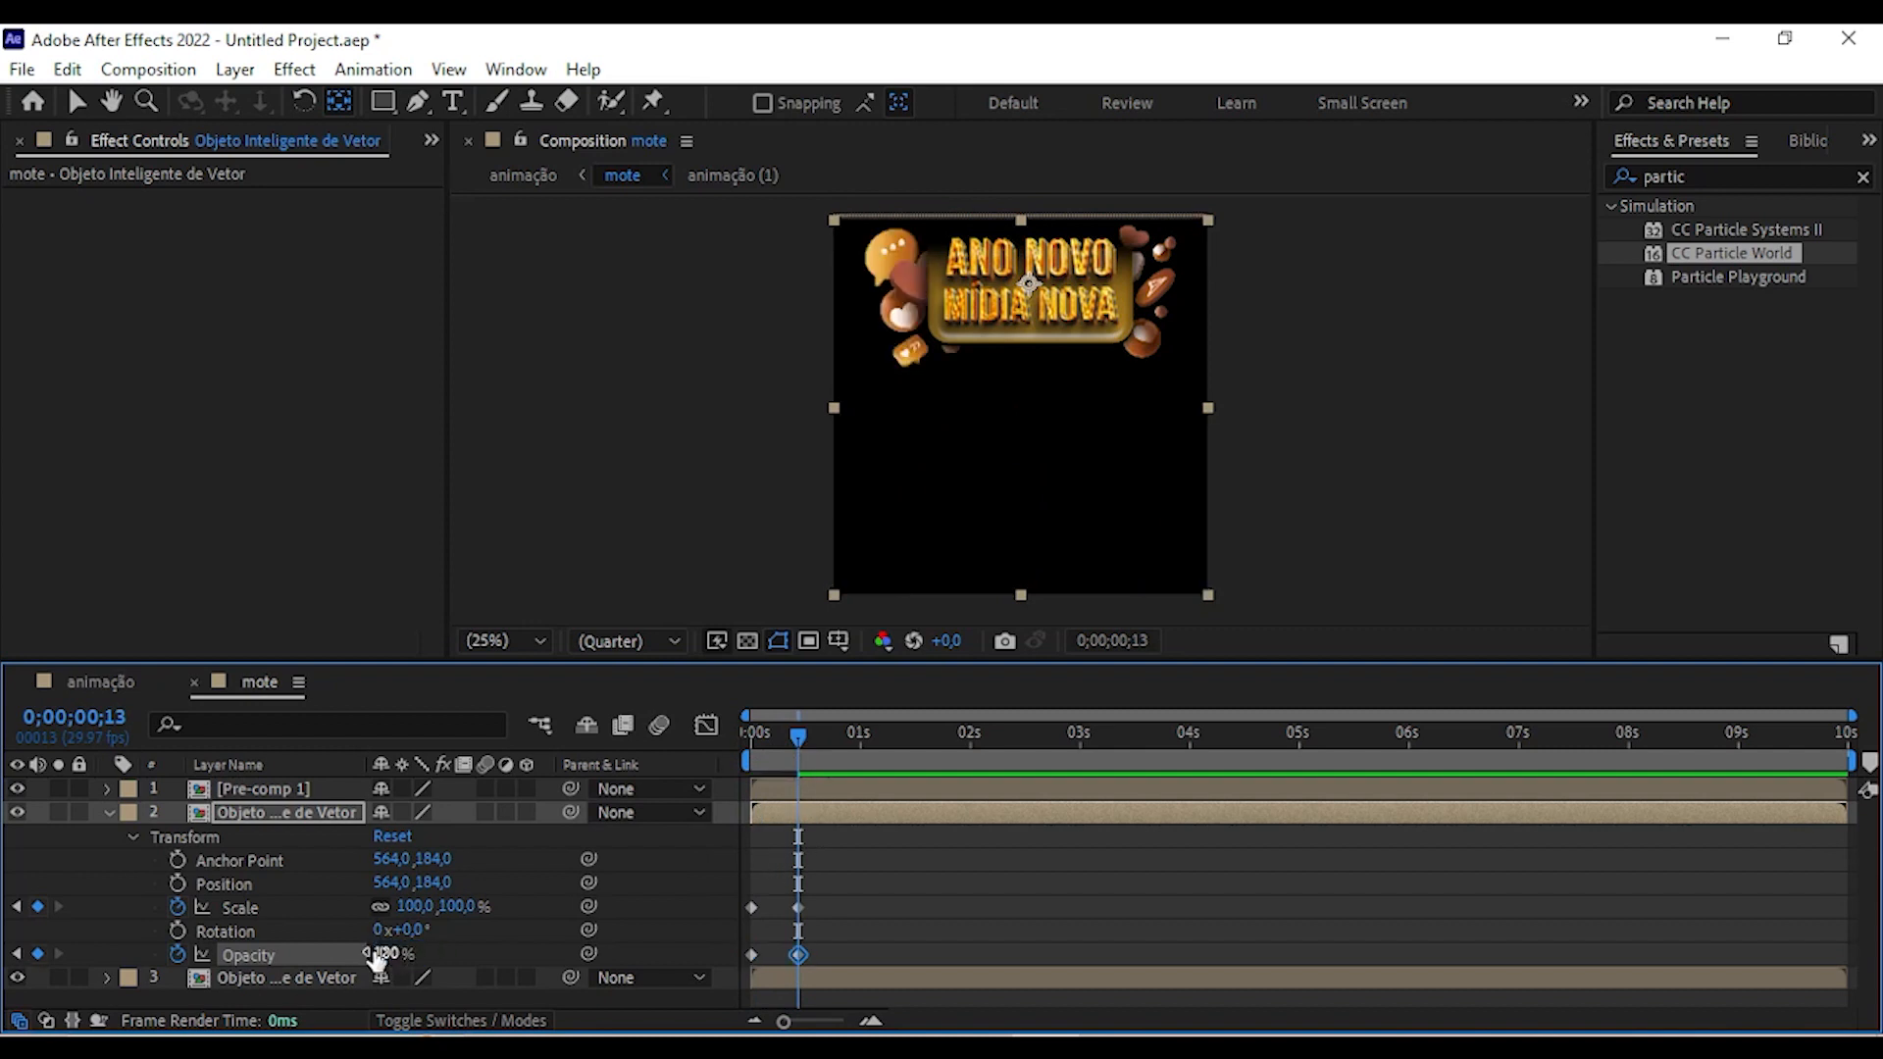
drag(798, 957, 792, 957)
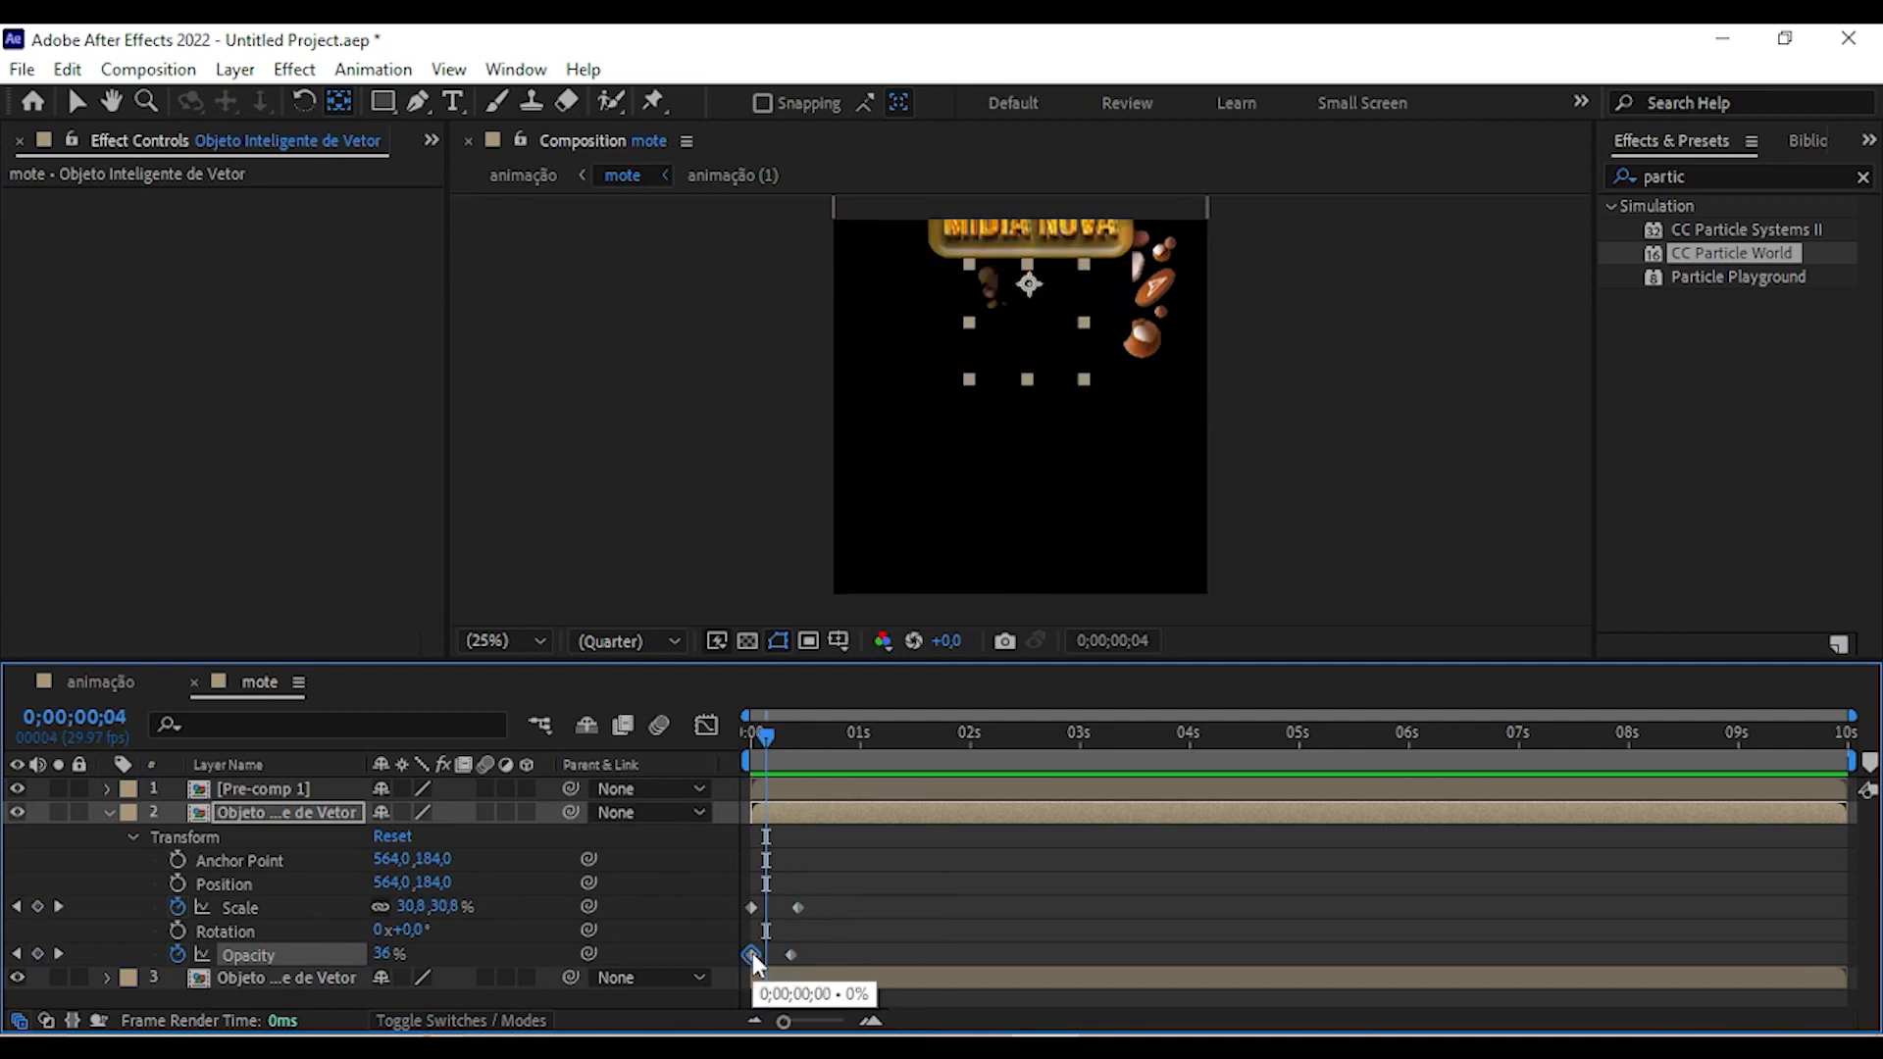
Duplicate the 0% Opacity keyframe, place the copy at 0;00;00;07, just before the 100% keyframe, and play back the animation.
key(ctrl+c)
key(ctrl+v)
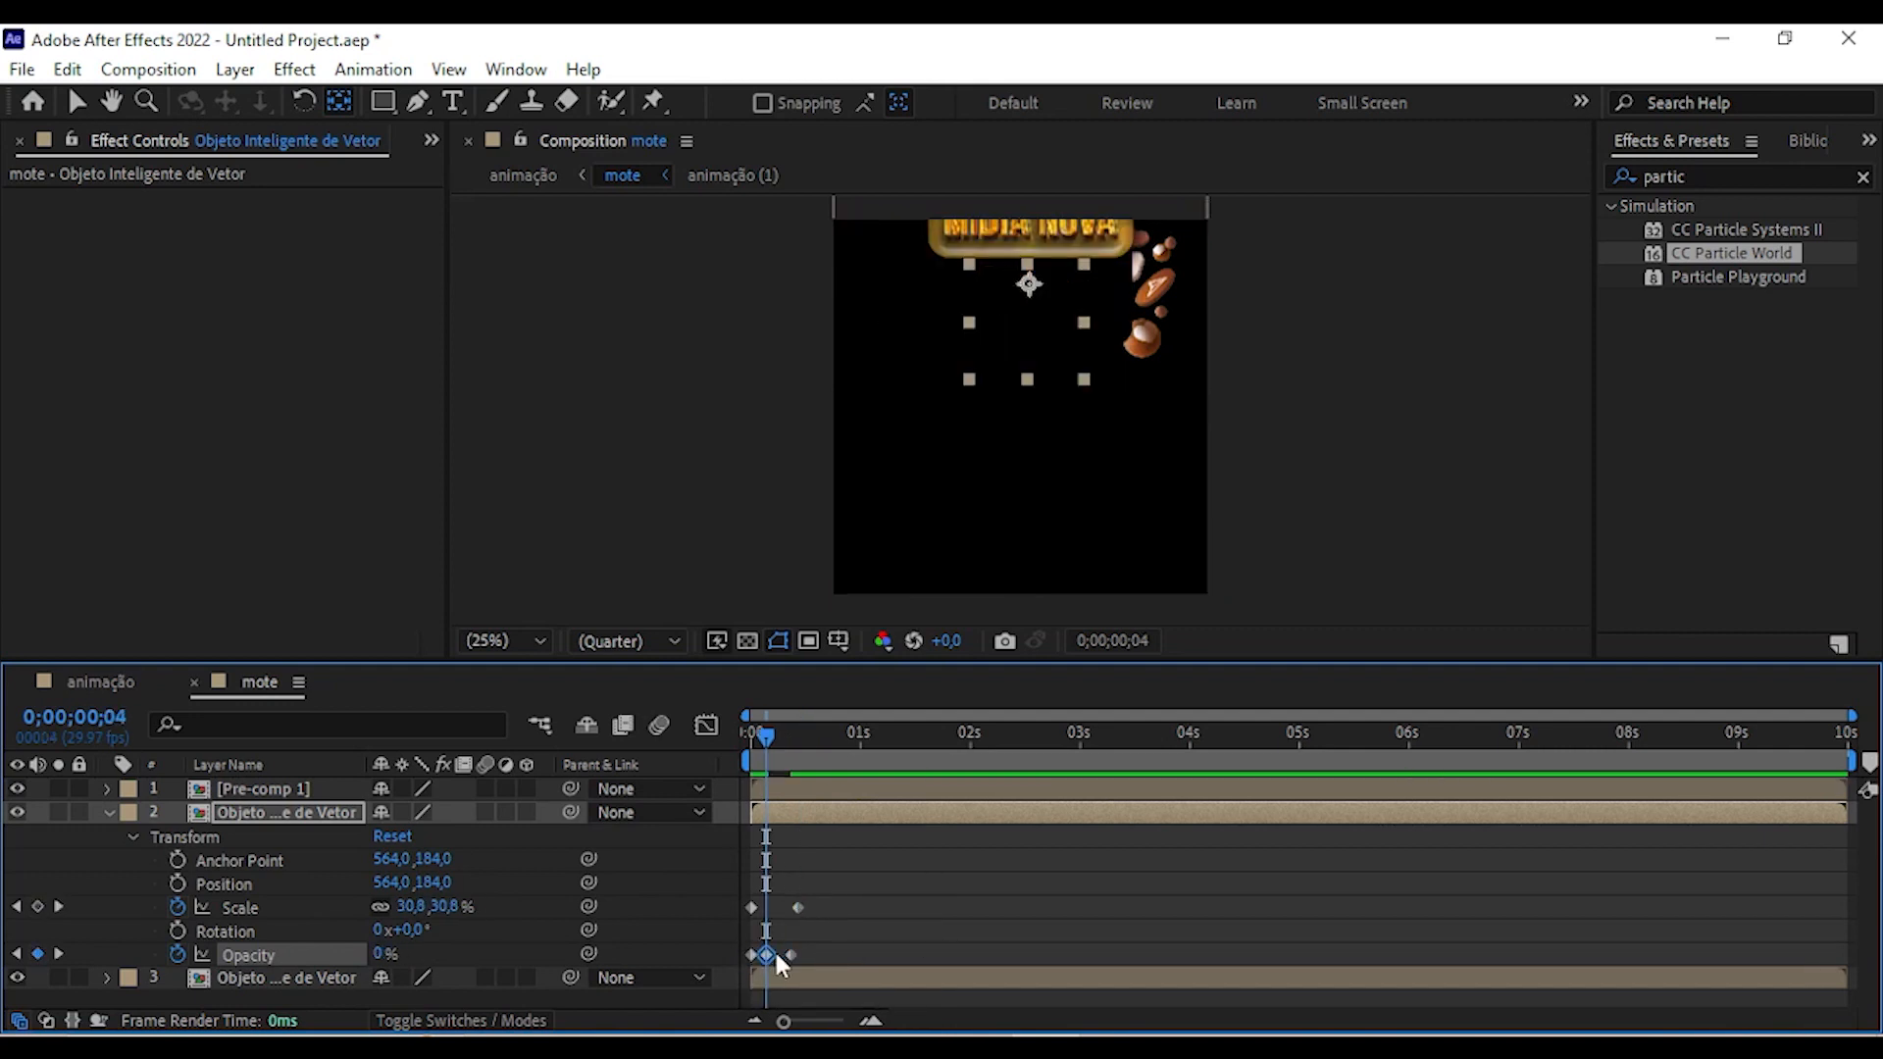
drag(767, 957, 784, 969)
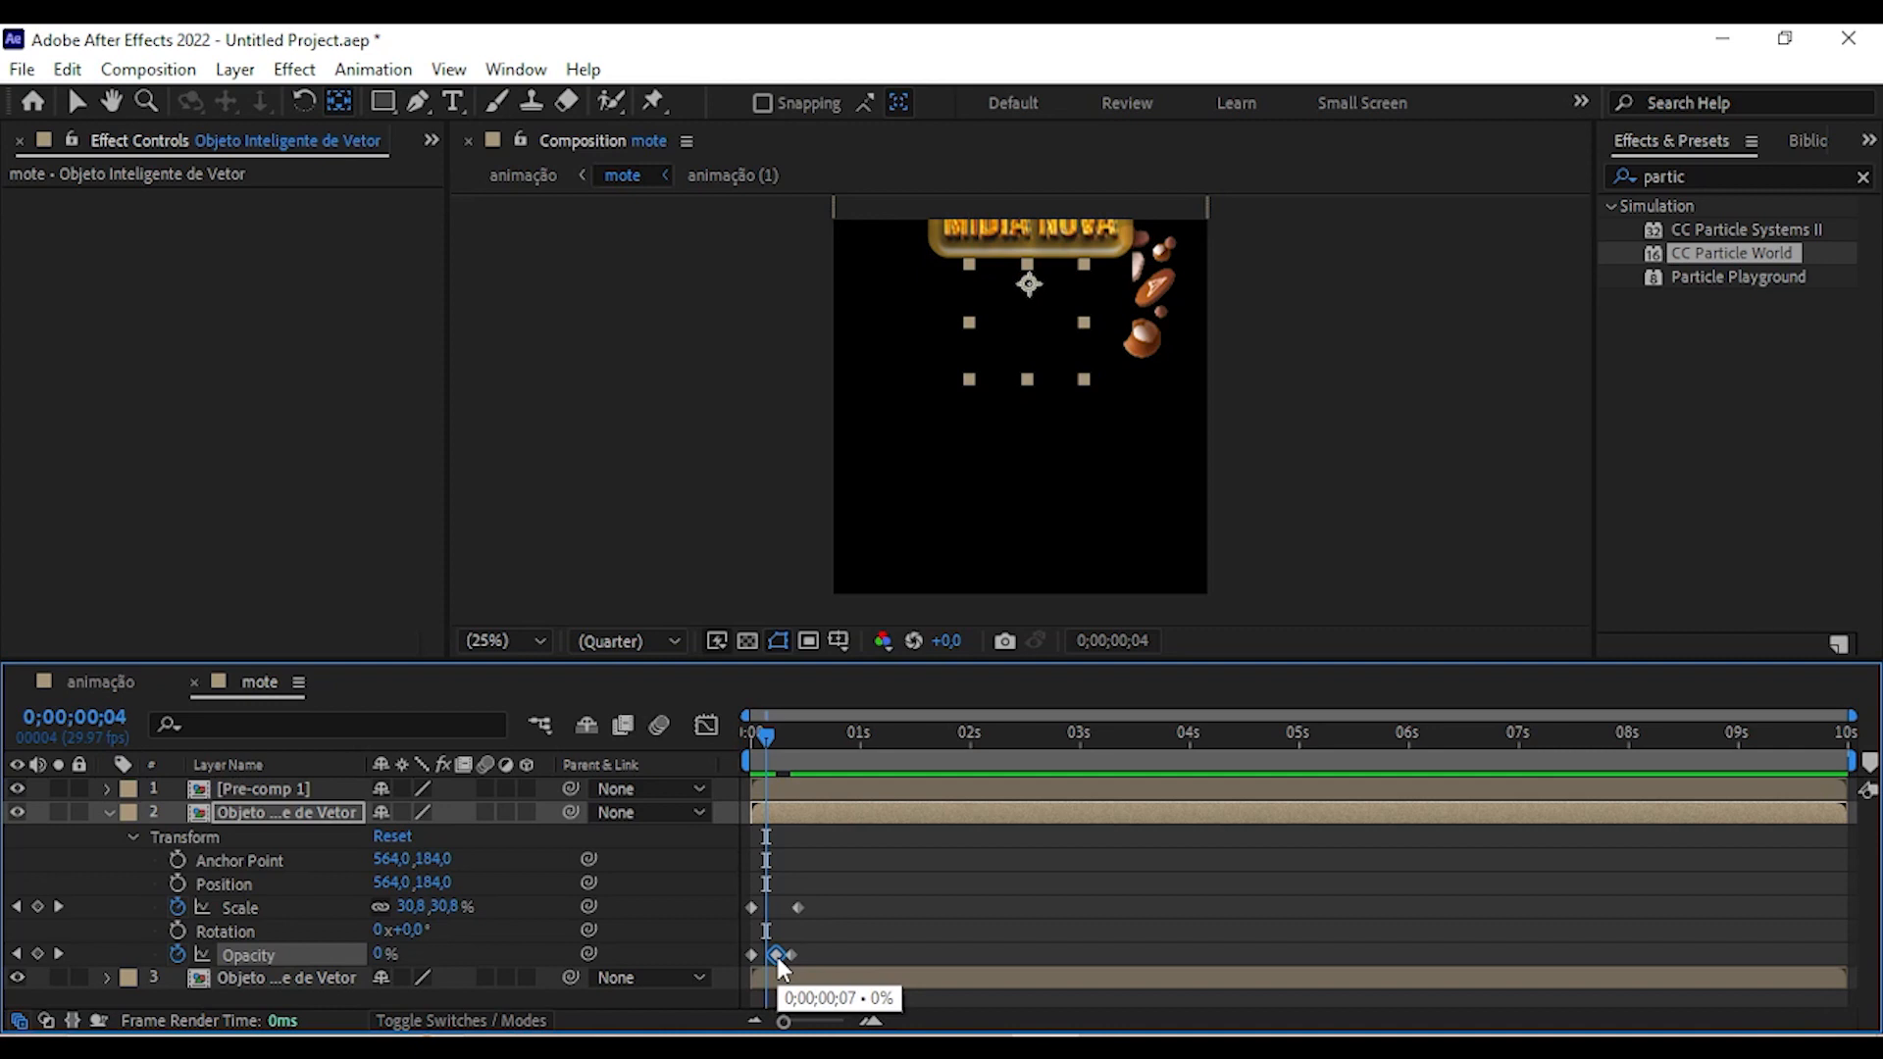
drag(781, 966, 781, 967)
key(space)
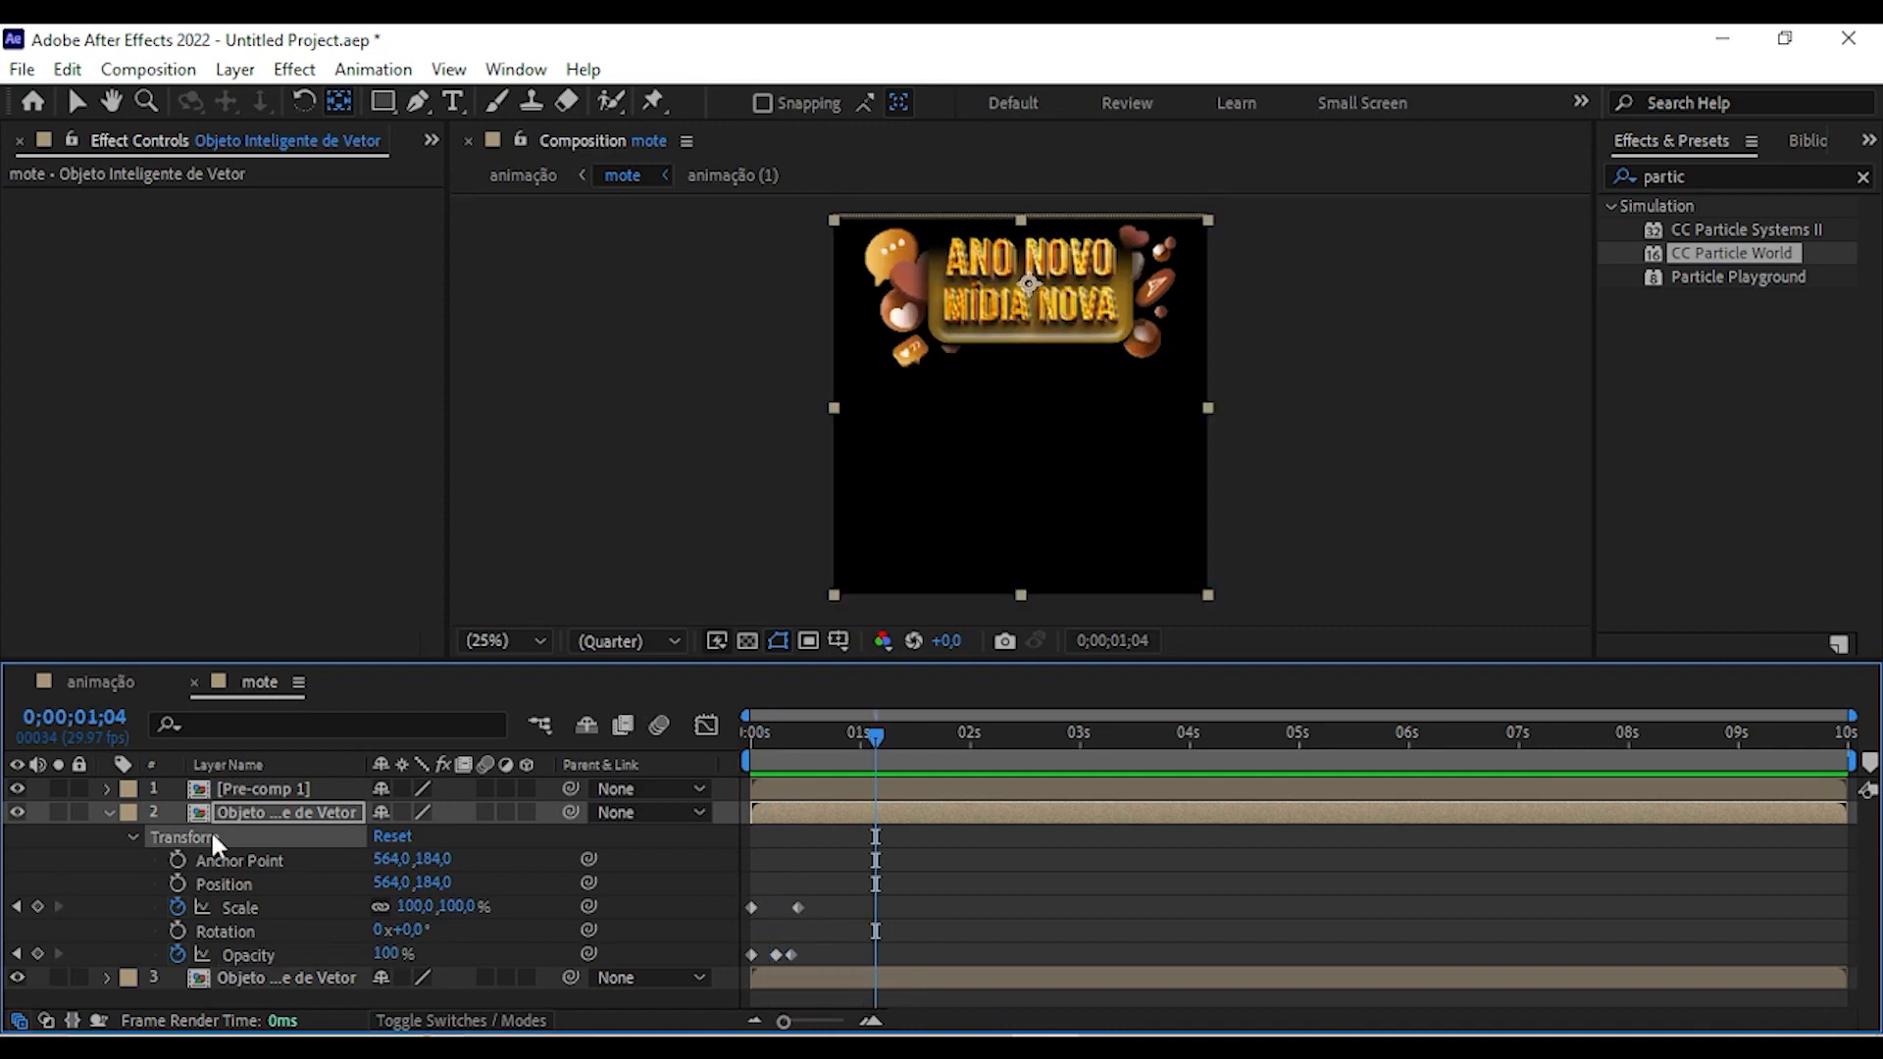